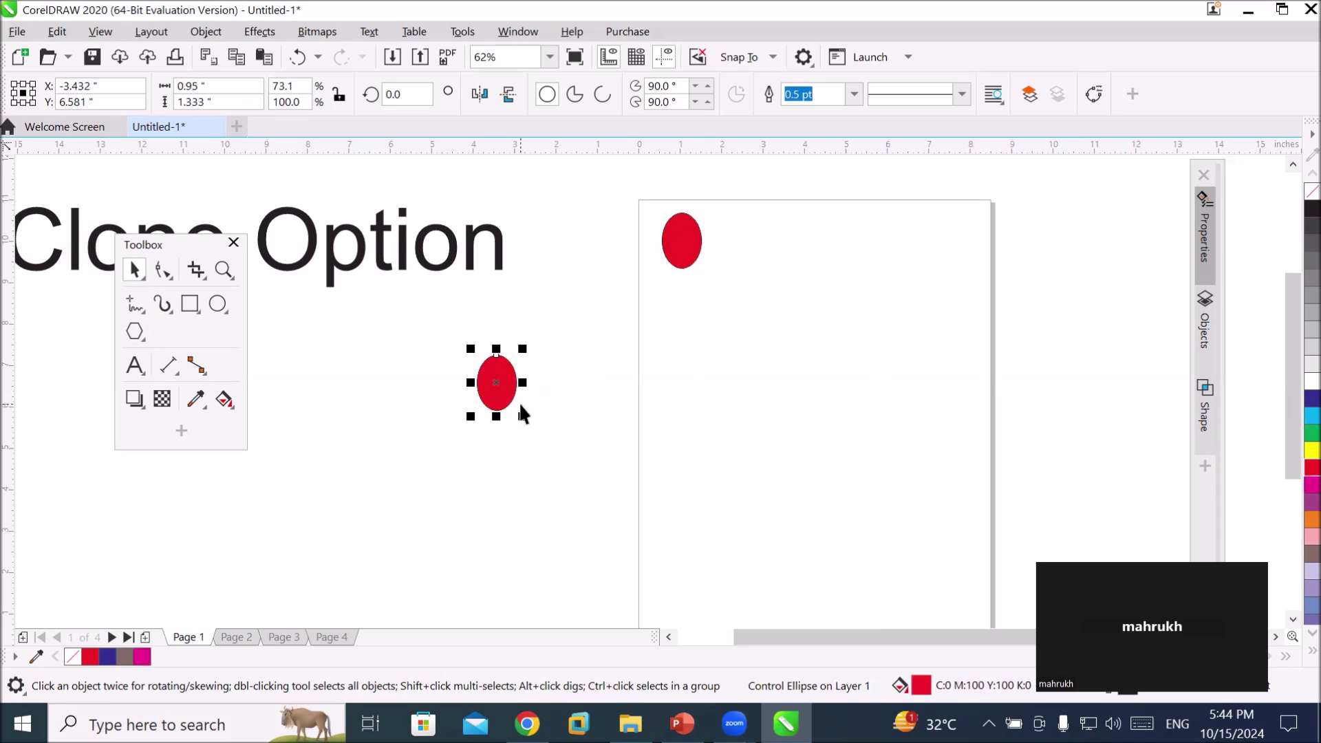
- Narrow the master ellipse outside the page to 0.75 inches wide and rotate it to about 330 degrees
drag(523, 382, 507, 383)
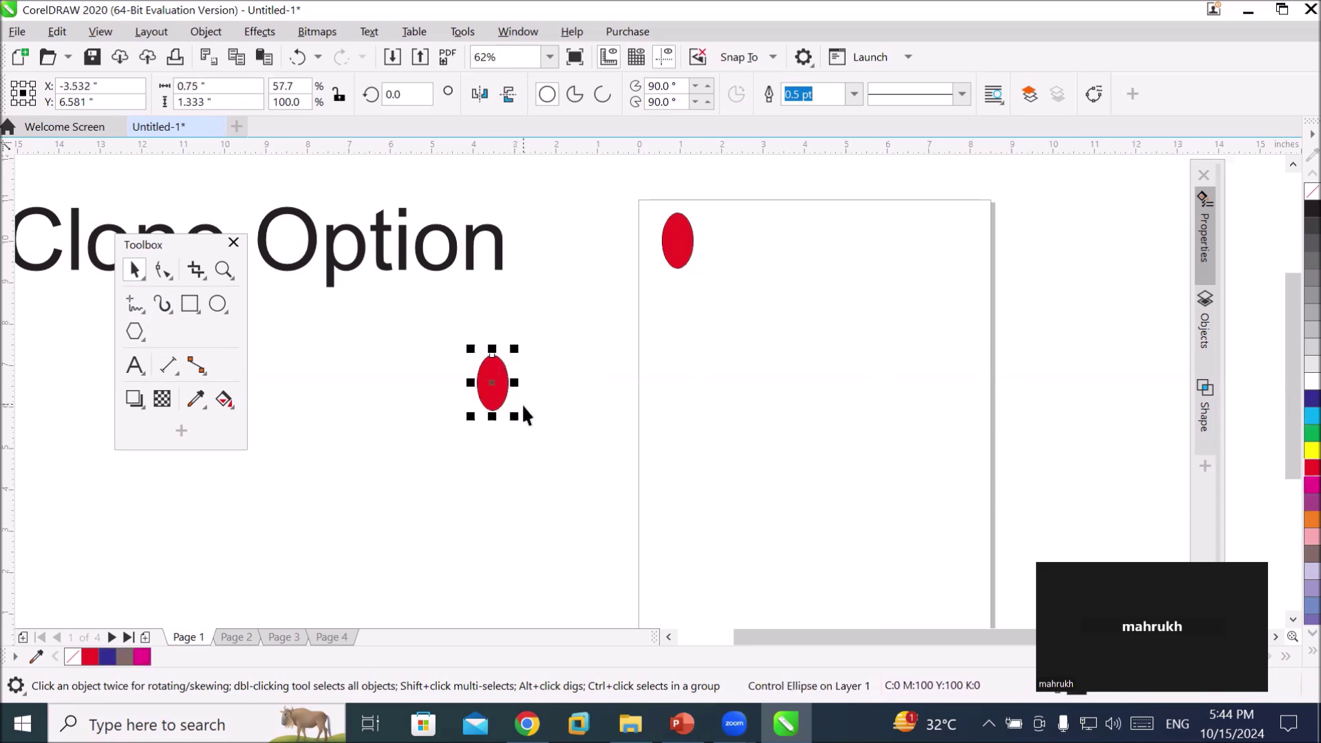
click(505, 391)
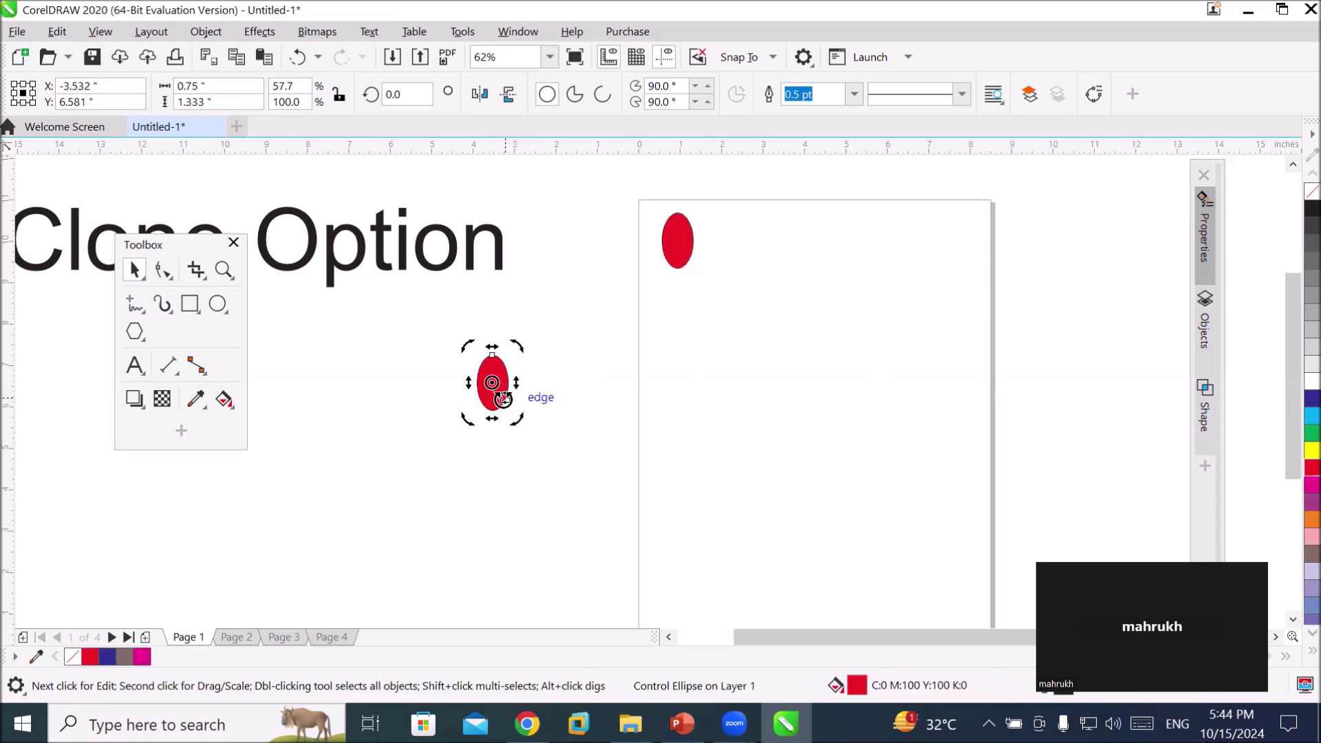
mouse_move(514, 418)
mouse_down()
mouse_move(534, 397)
mouse_move(480, 434)
mouse_up()
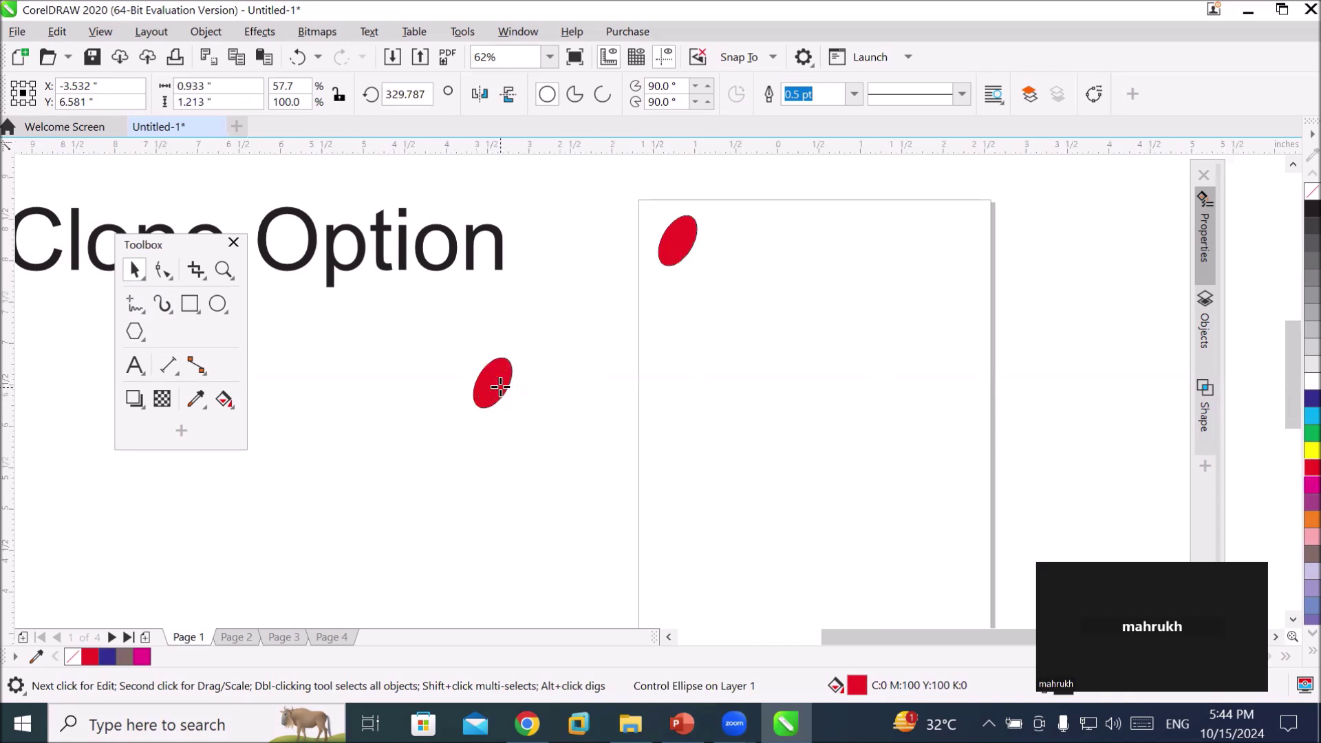
scroll(495, 389, up, 2)
scroll(500, 387, down, 2)
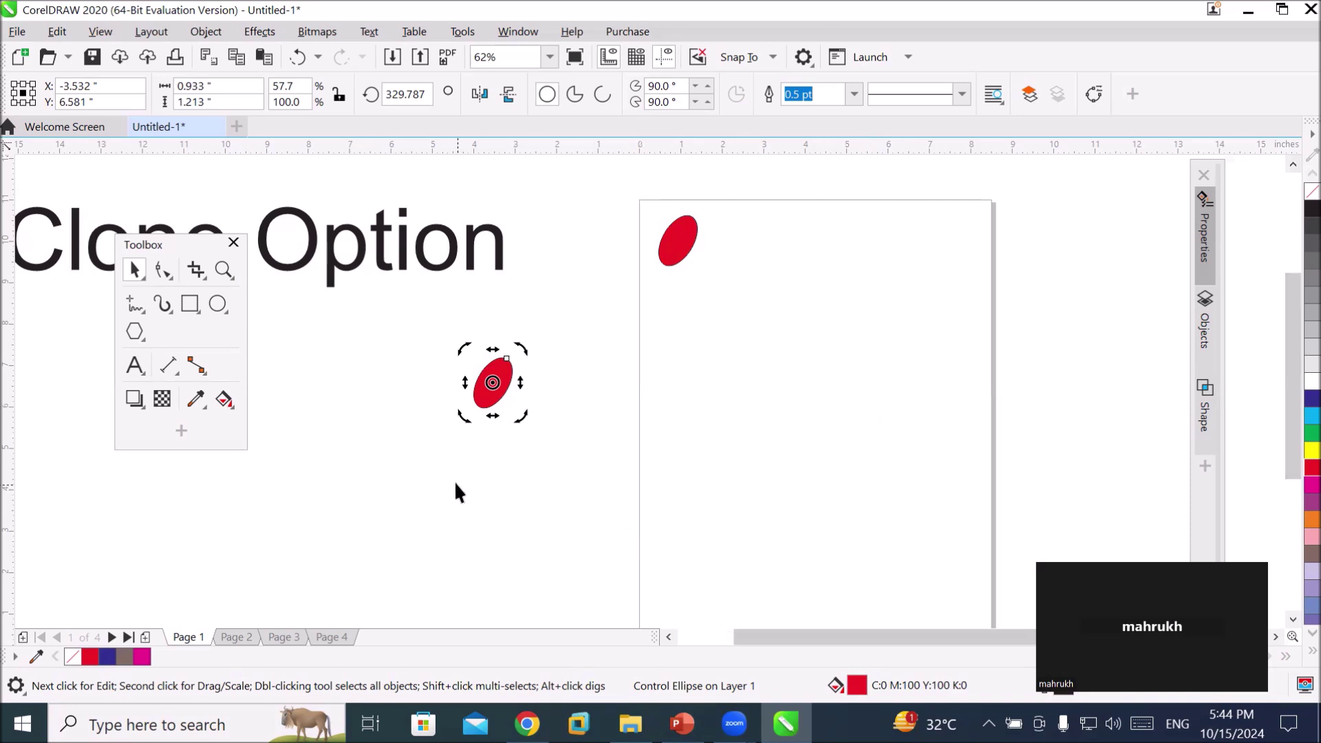
- Undo the master ellipse's rotation, width changes and magenta and blue recolouring, going back to the full red circle
key(ctrl+z)
key(ctrl+z)
key(ctrl+z)
key(ctrl+z)
key(ctrl+z)
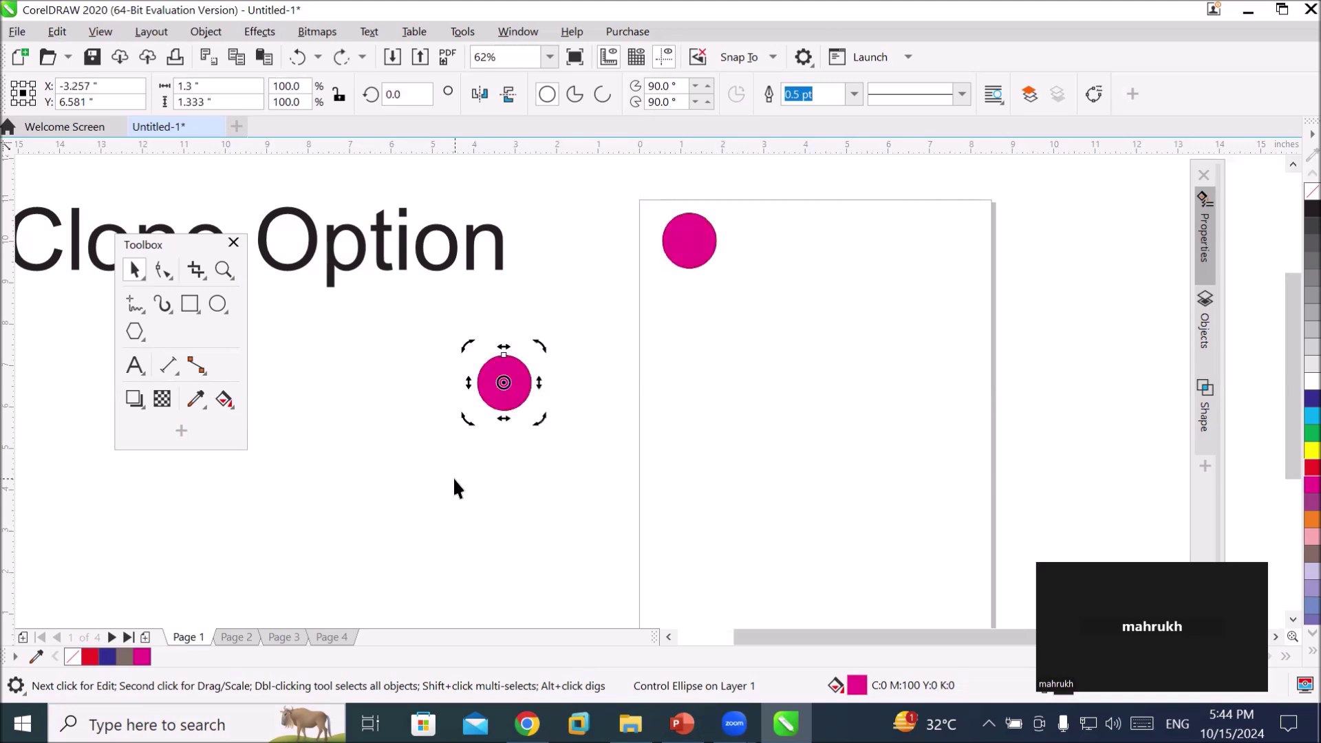
key(ctrl+z)
key(ctrl+z)
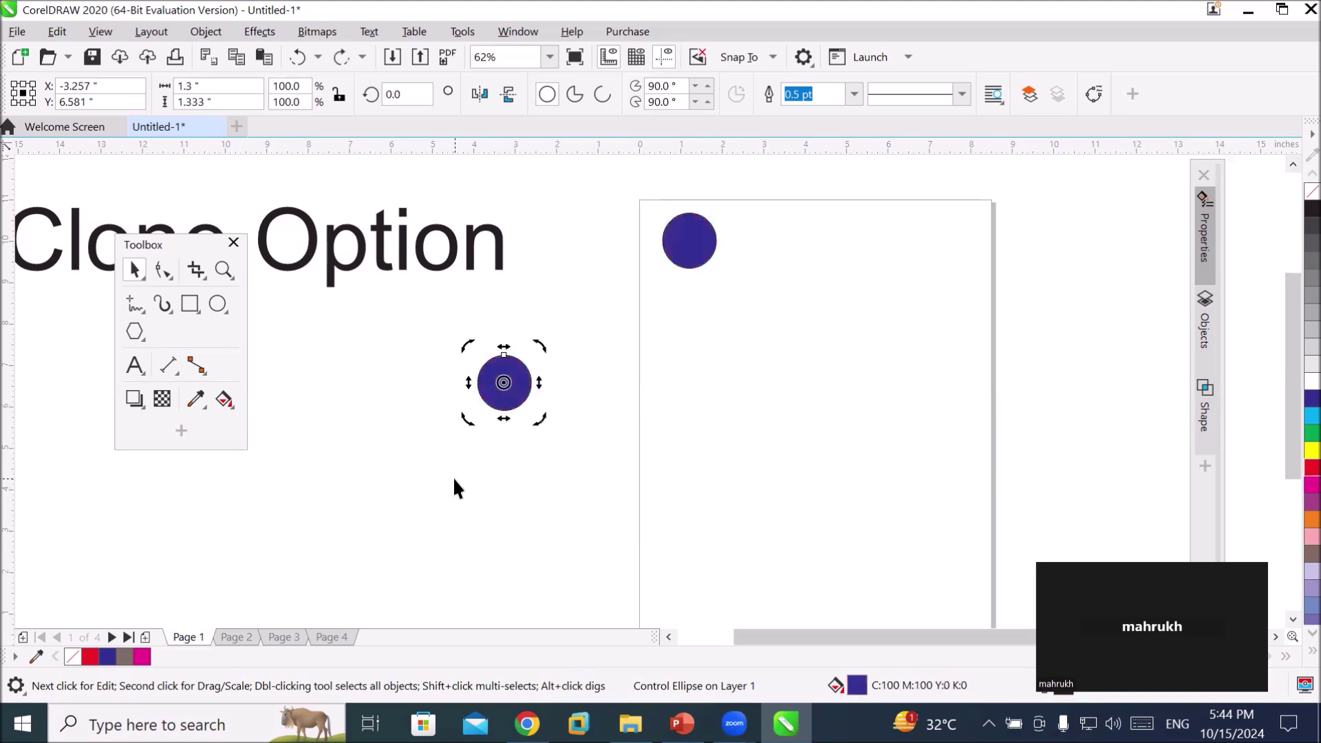
key(ctrl+z)
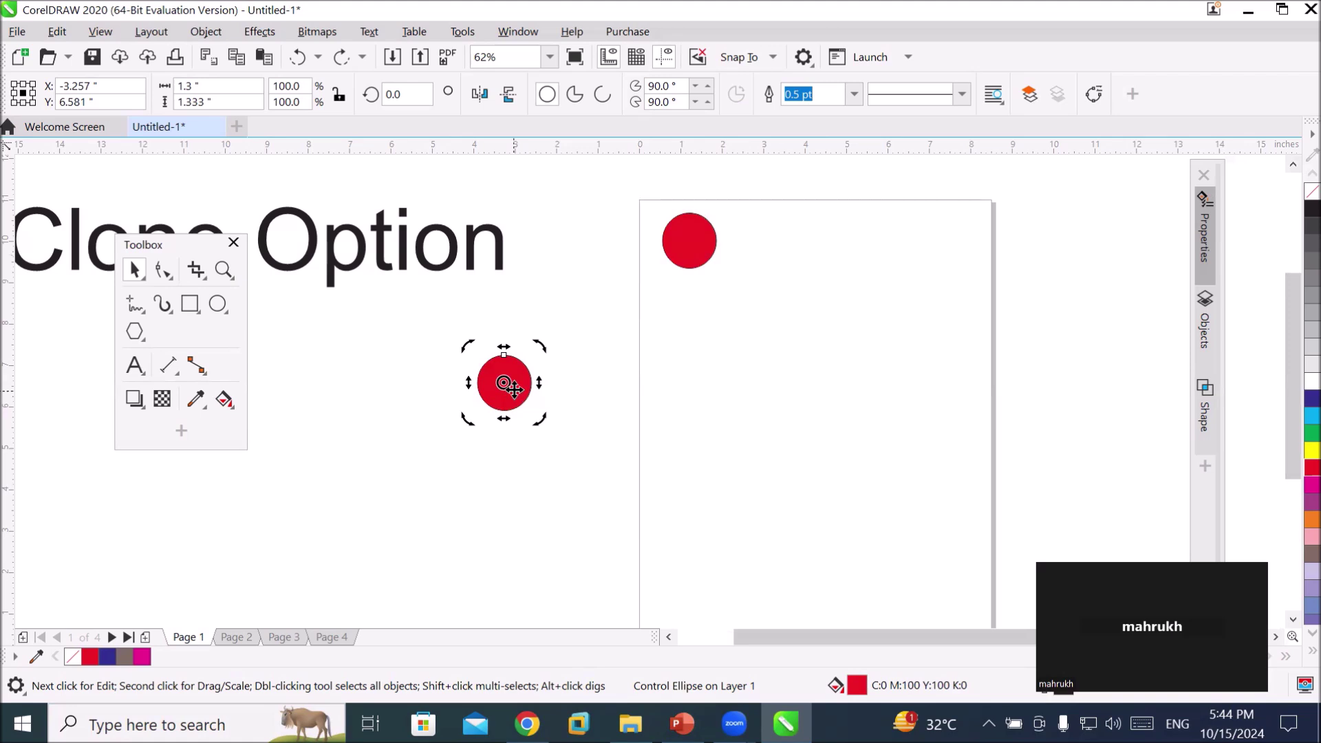
- Copy the cloned circle on the page sideways and repeat the duplication twice to form a row of four circles
click(686, 242)
drag(686, 243, 761, 241)
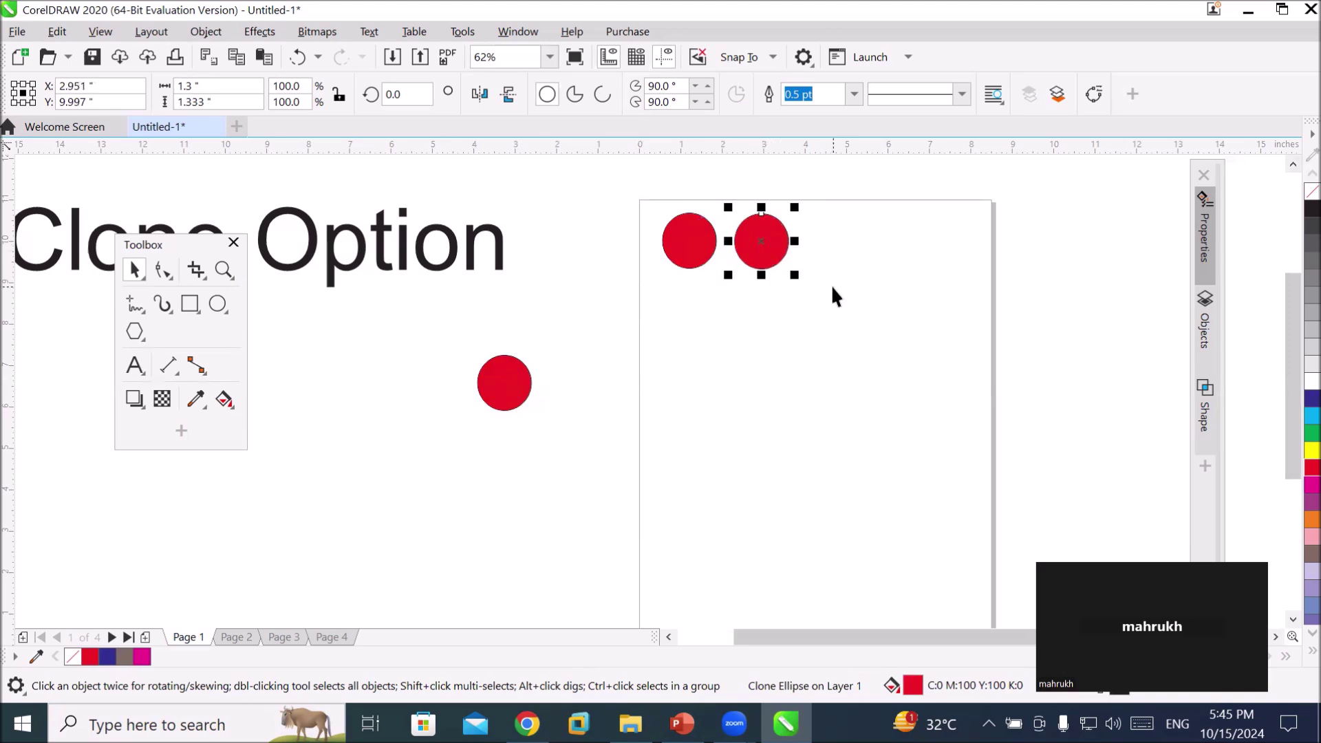
key(ctrl+r)
key(ctrl+r)
- Copy the whole row of four circles directly below and repeat the duplication four times to fill the page with six rows
drag(634, 198, 846, 276)
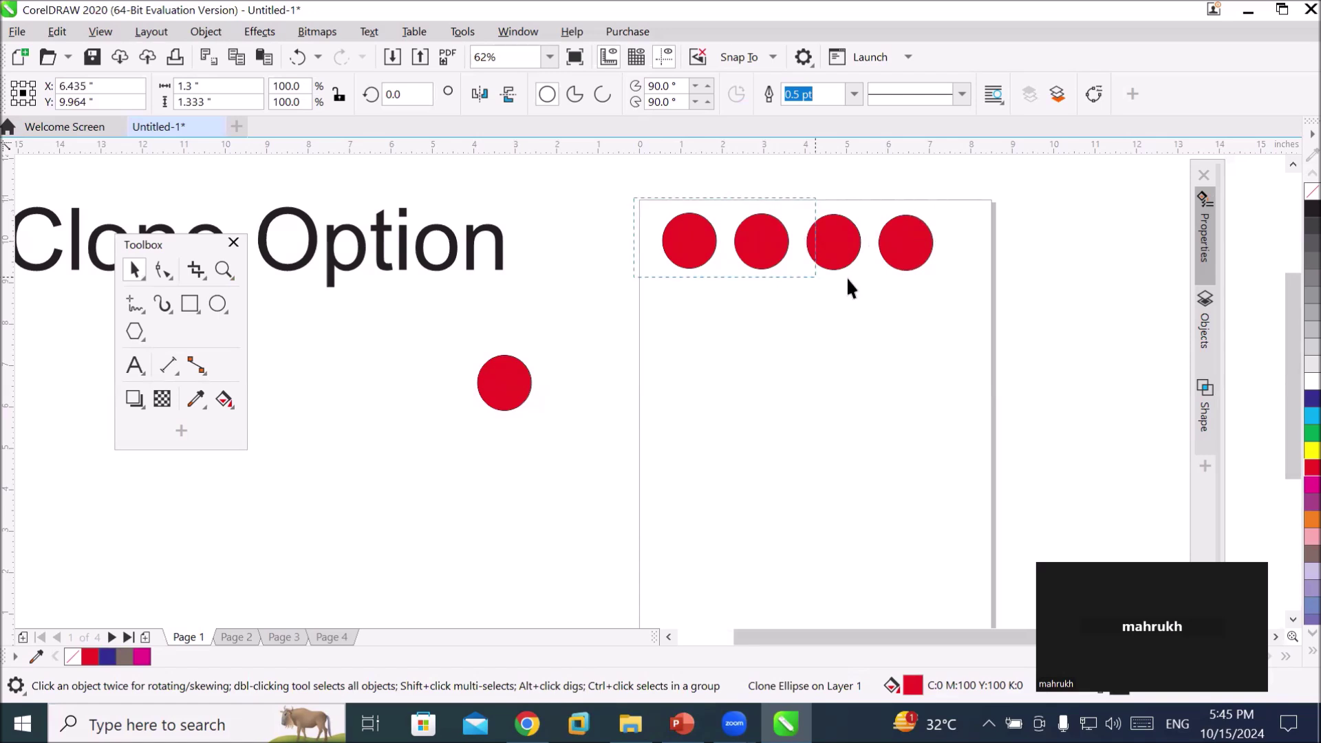
drag(956, 289, 956, 289)
drag(922, 249, 922, 323)
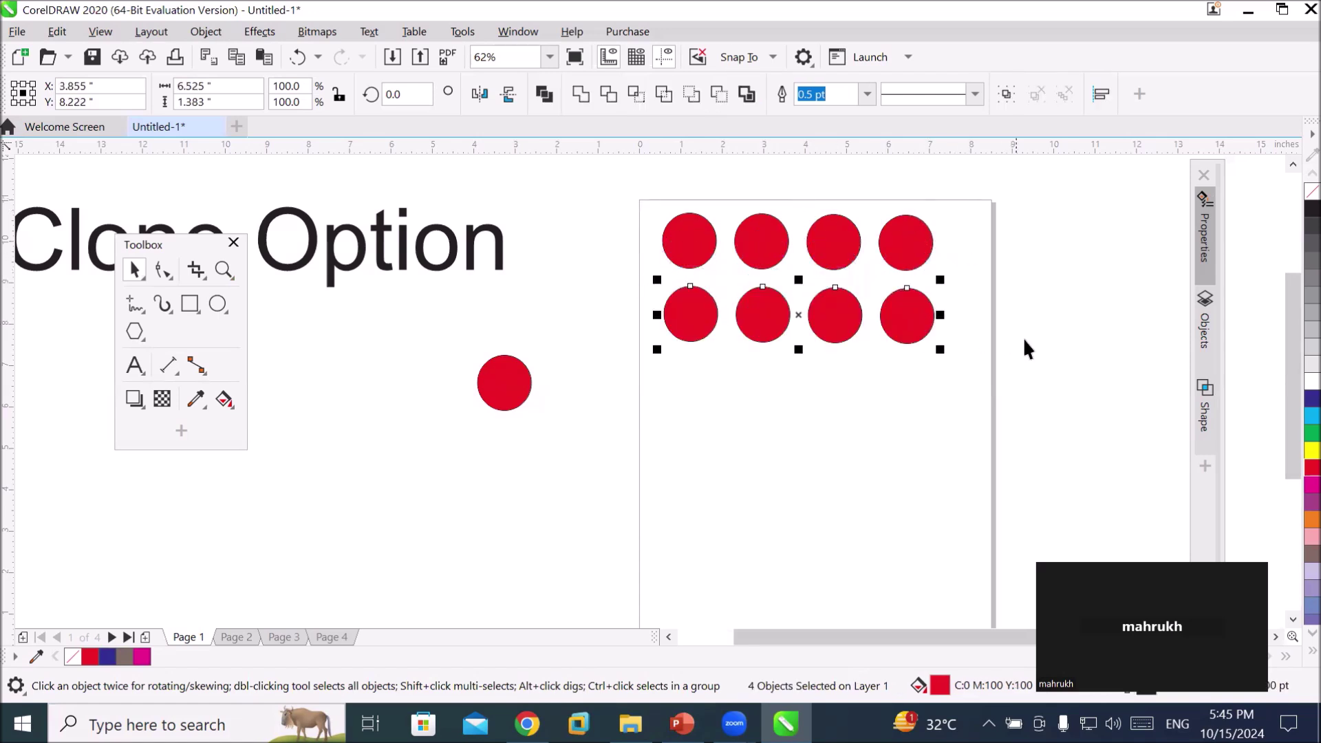
key(ctrl+r)
key(ctrl+r)
key(ctrl+r)
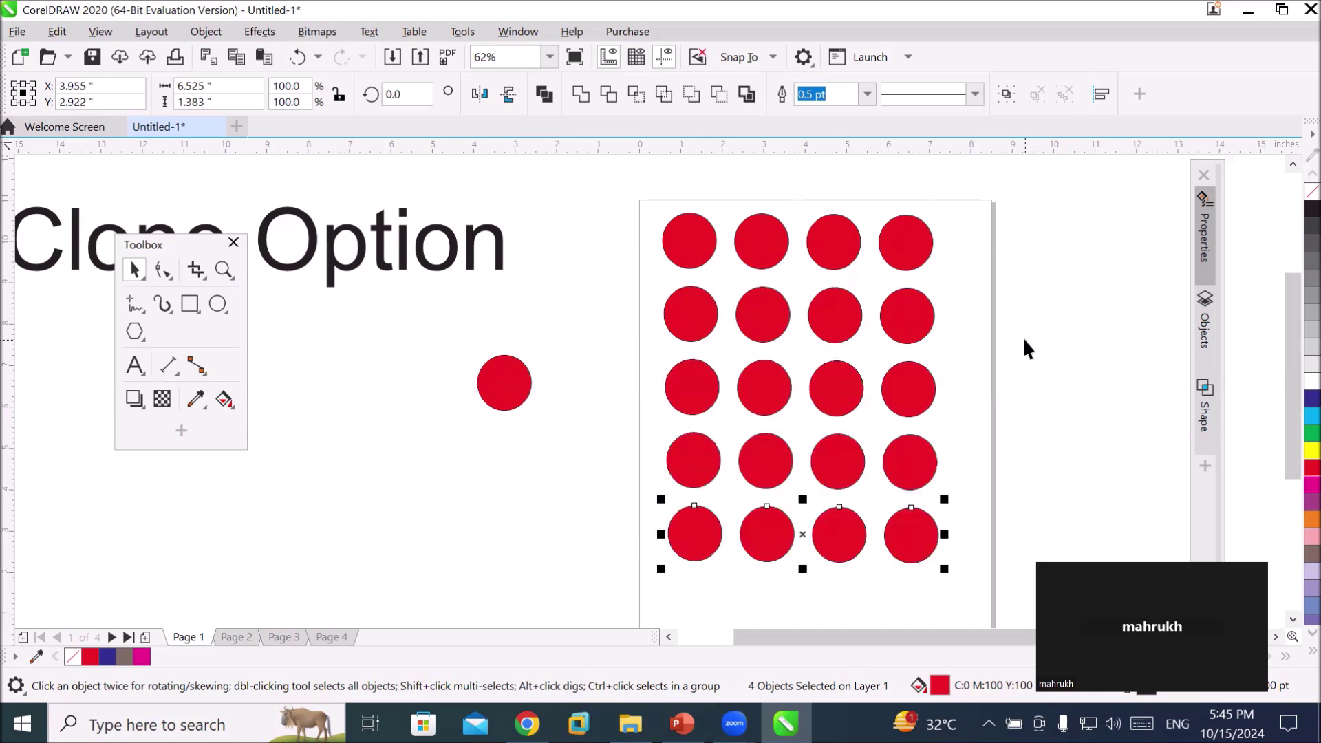
key(ctrl+r)
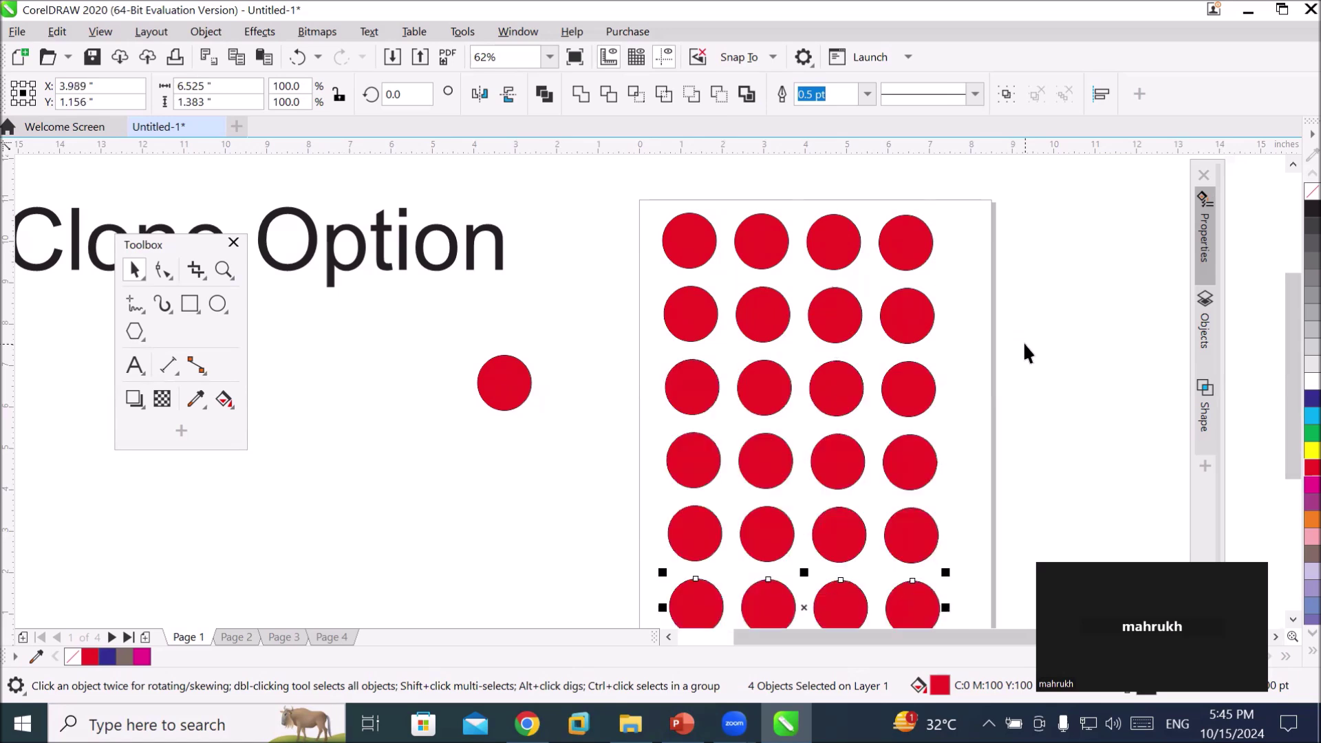
- Recolour the master circle outside the page with cyan, green, two greys and pink in turn, ending with blue
click(1294, 619)
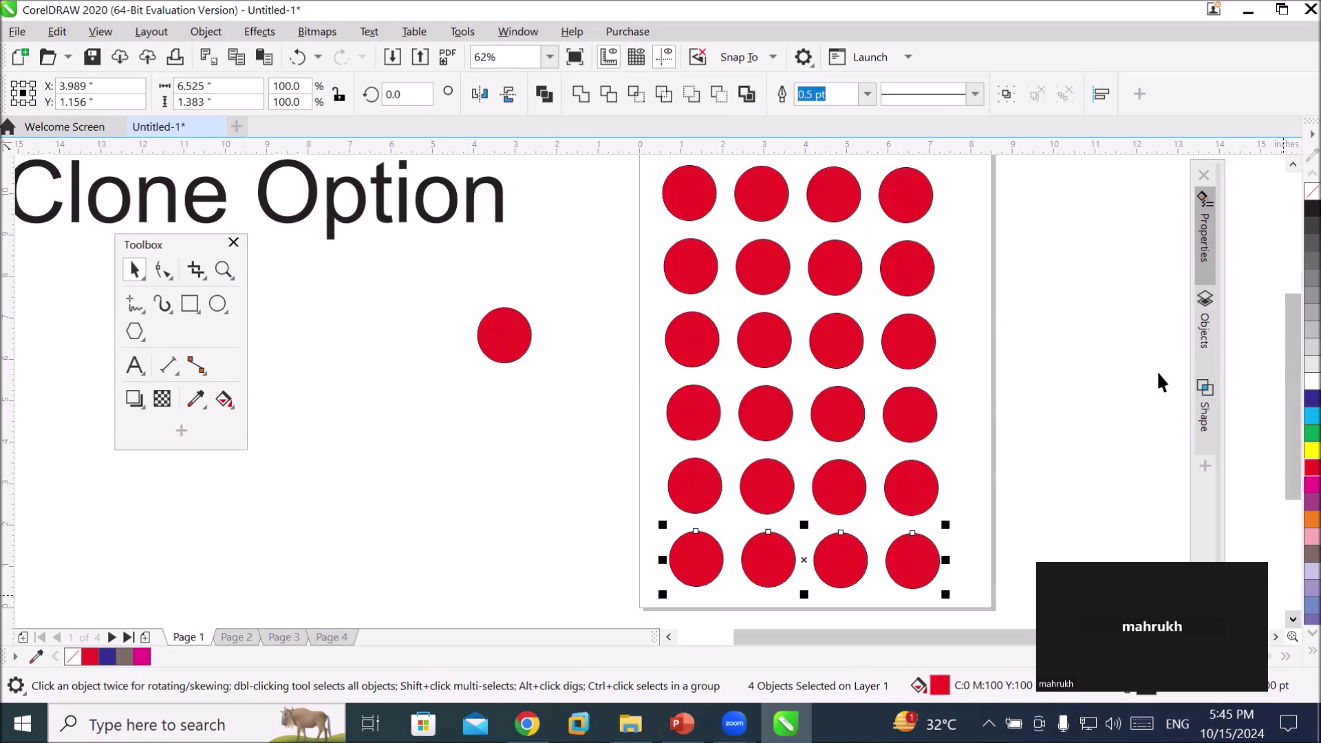
scroll(1157, 371, down, 2)
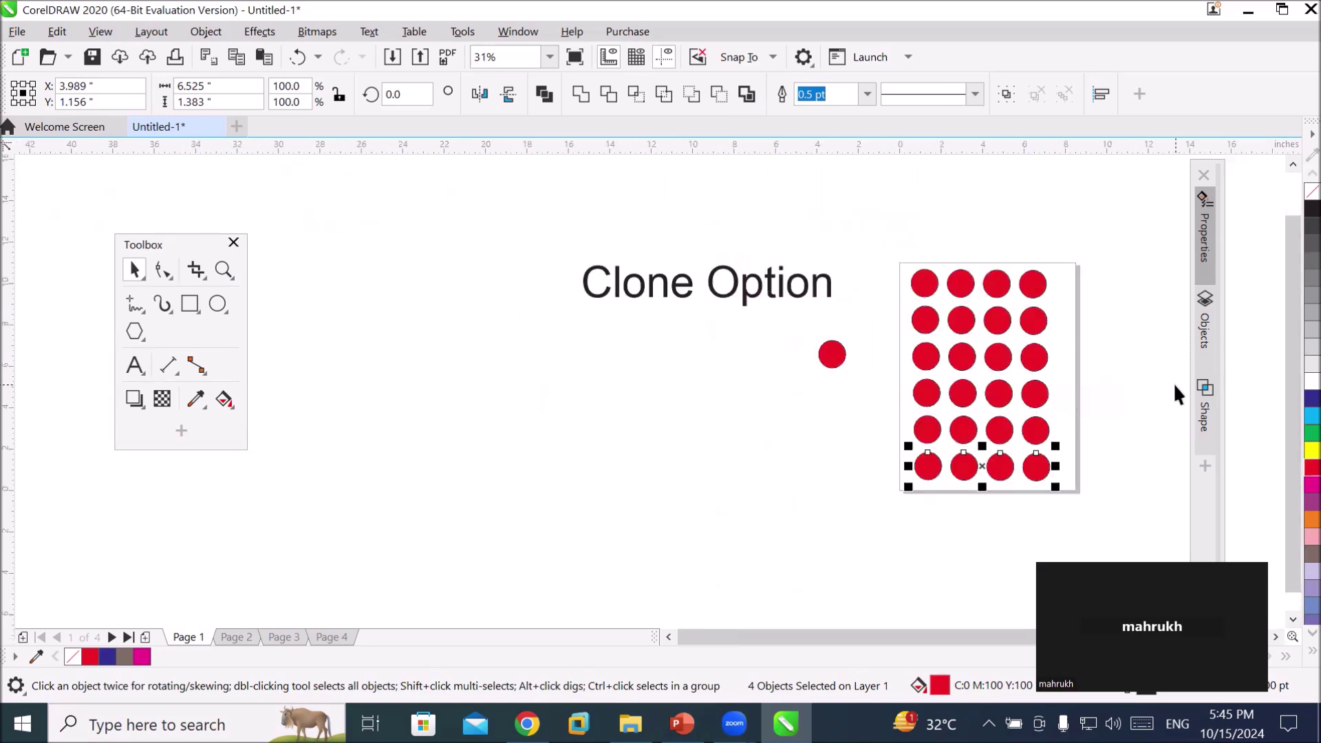
scroll(1173, 384, up, 2)
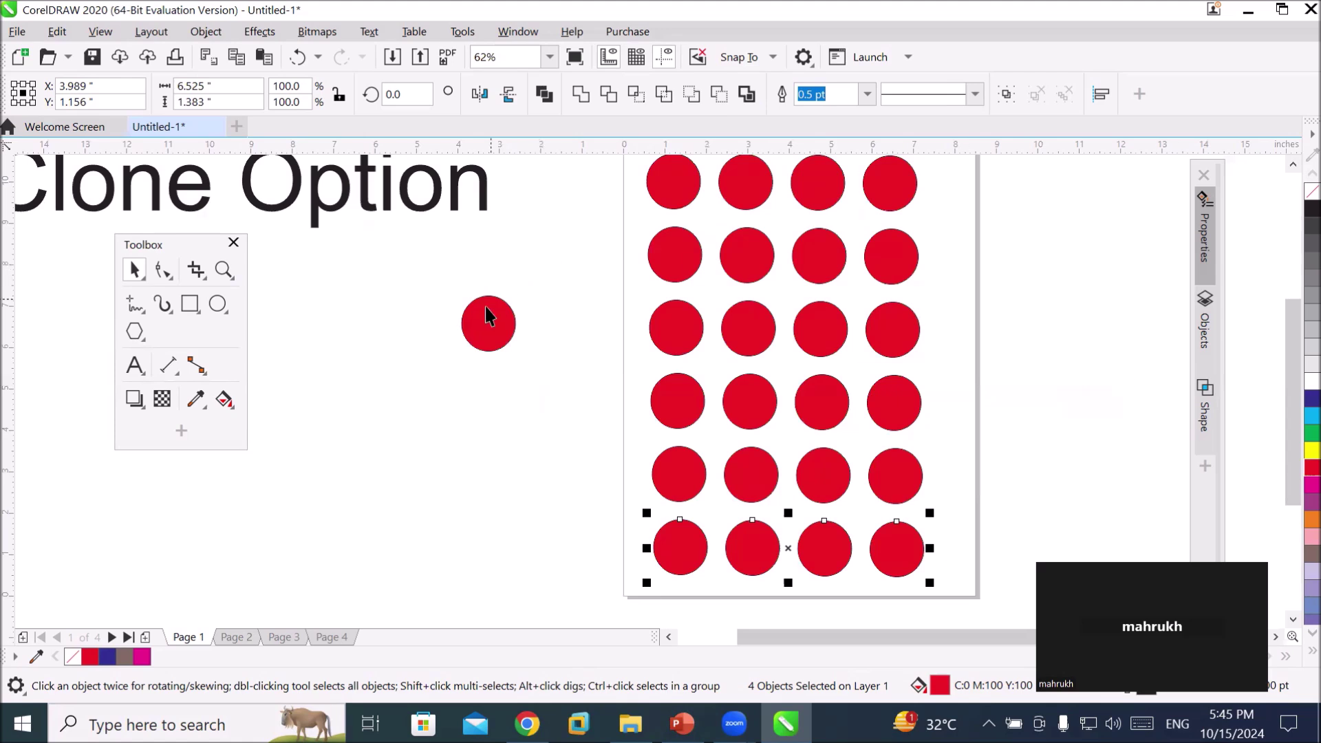
click(477, 326)
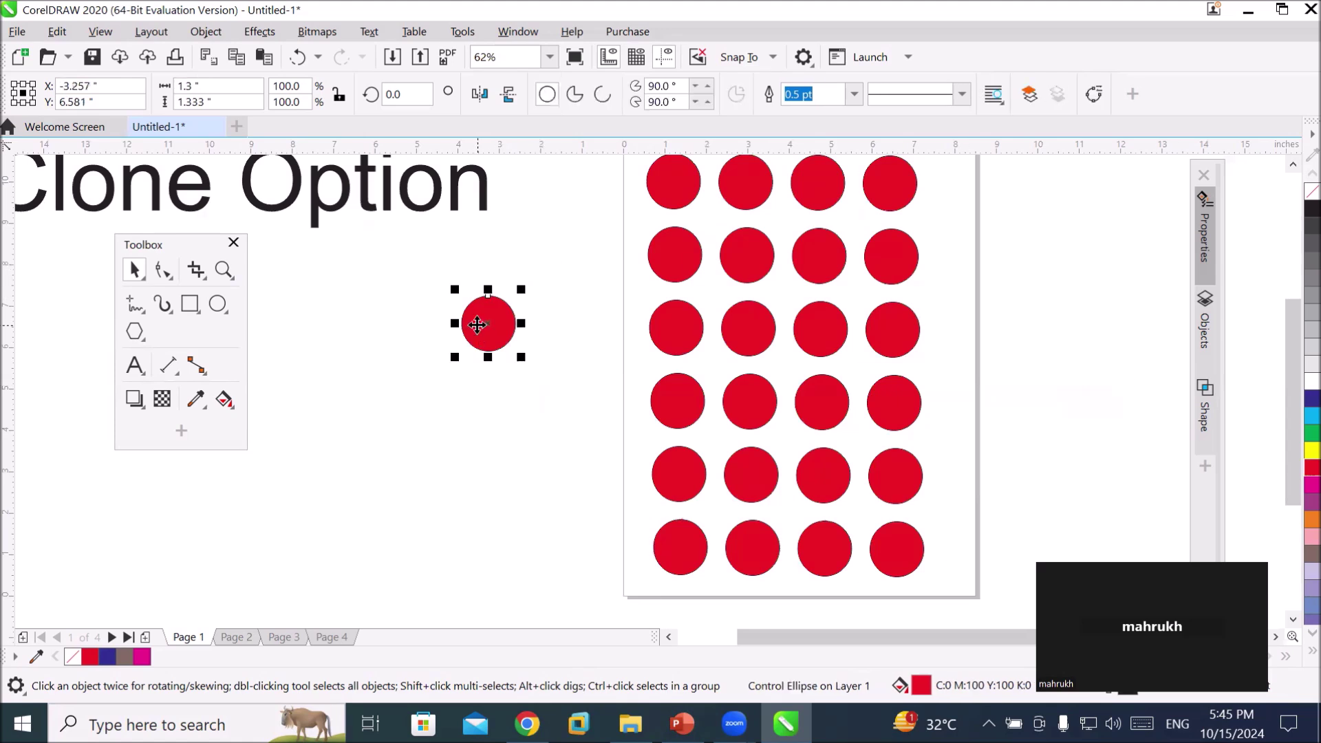
click(1291, 417)
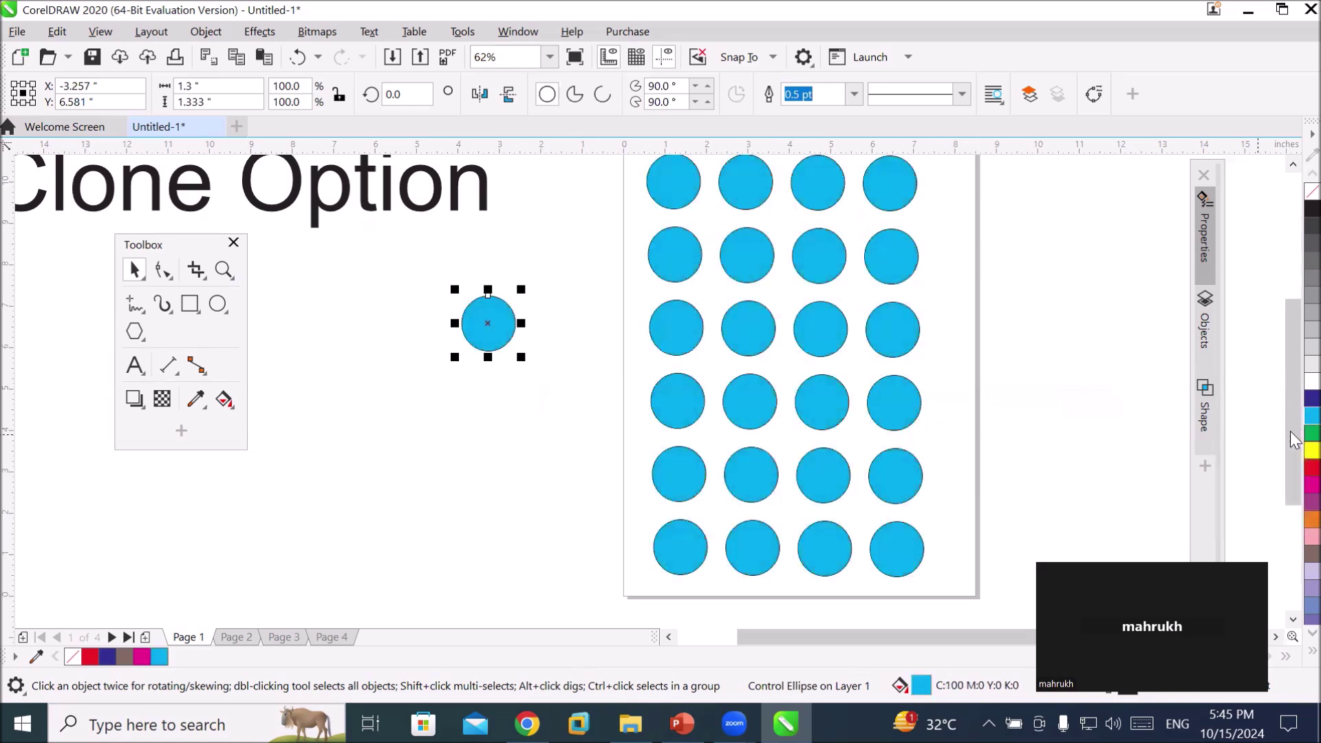
click(1292, 437)
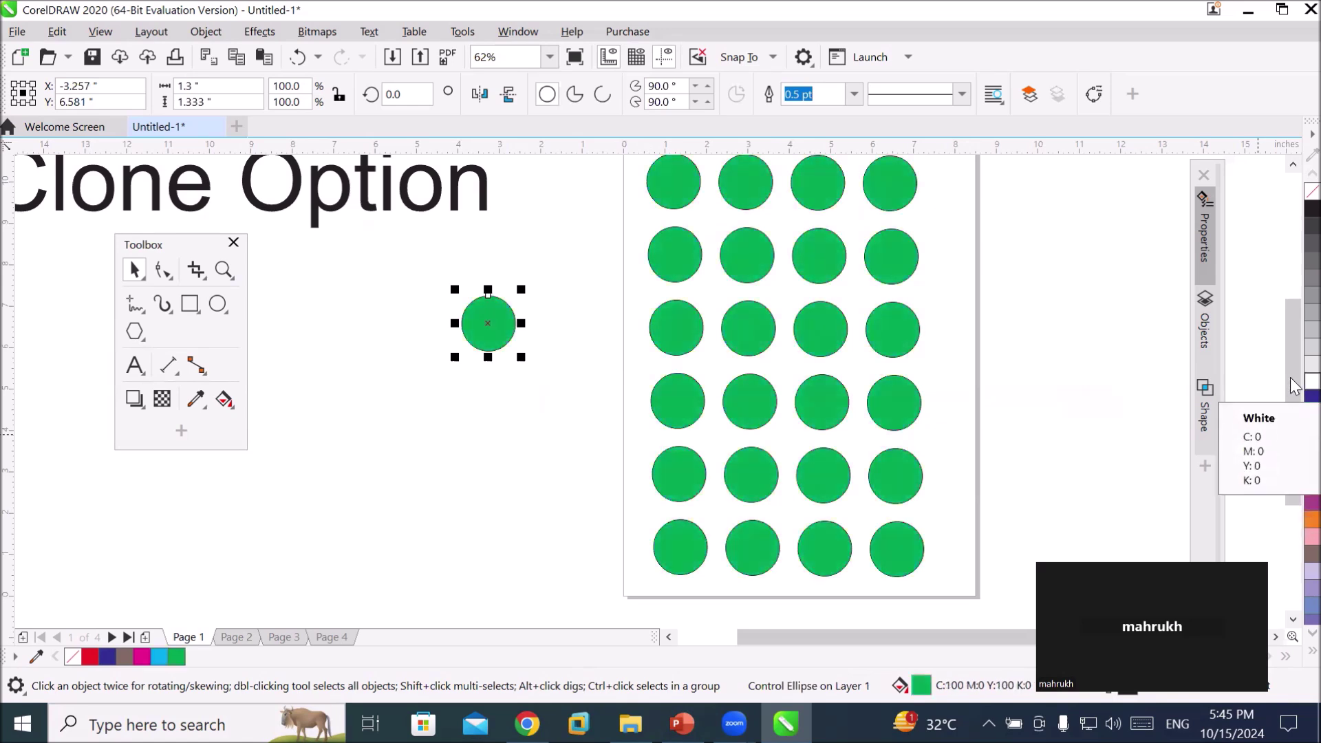
click(1292, 306)
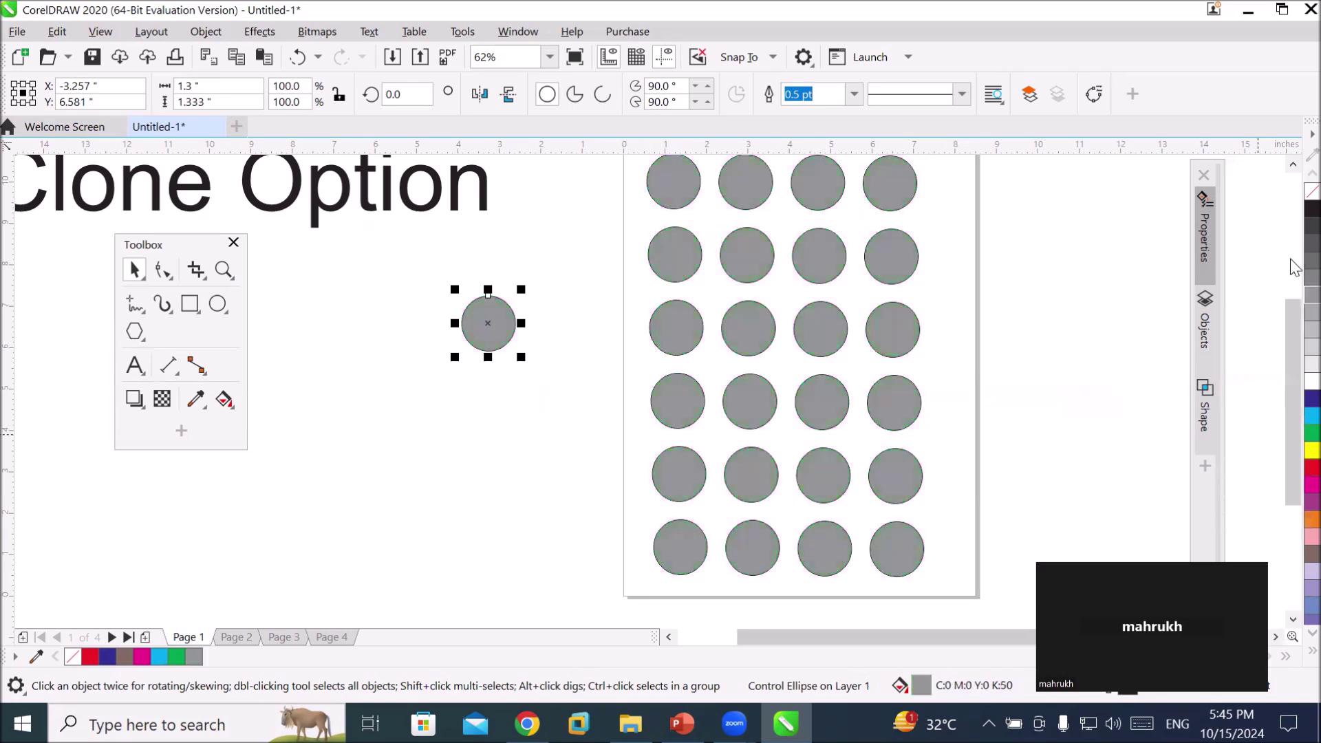
click(1293, 269)
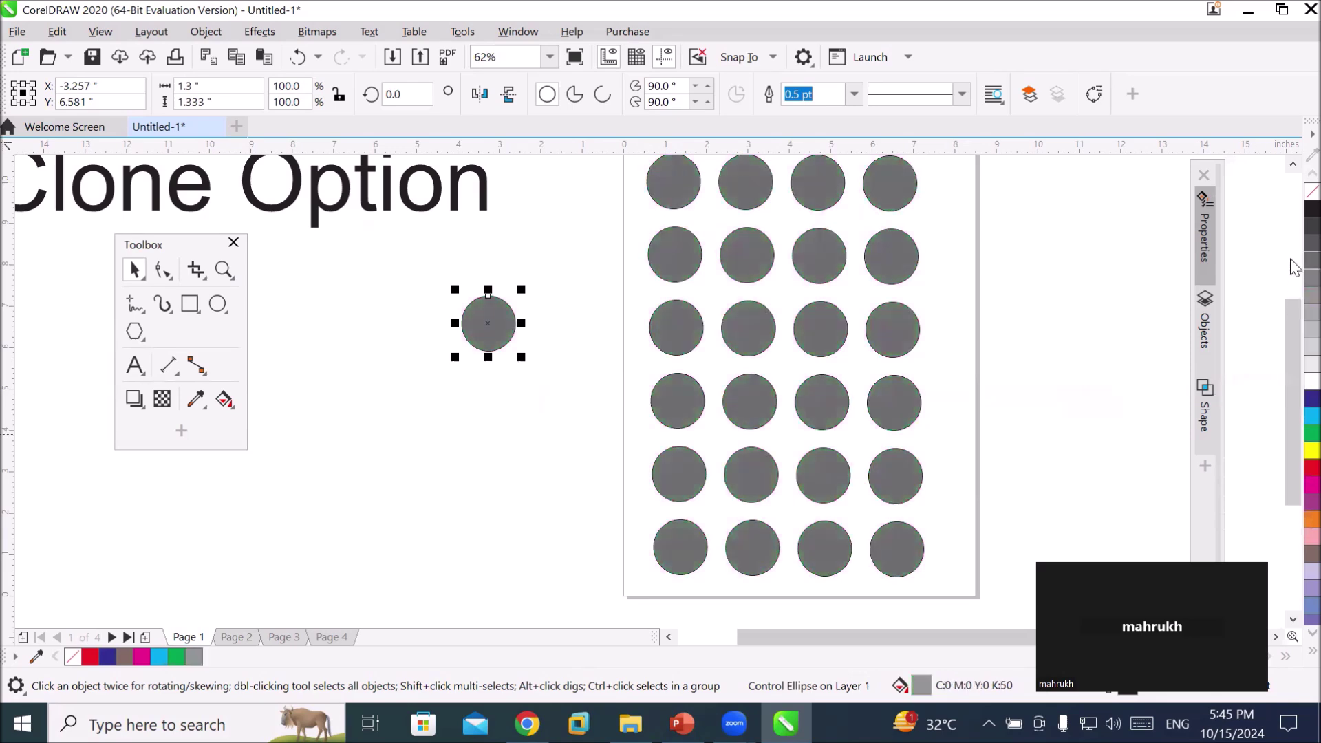
click(1292, 540)
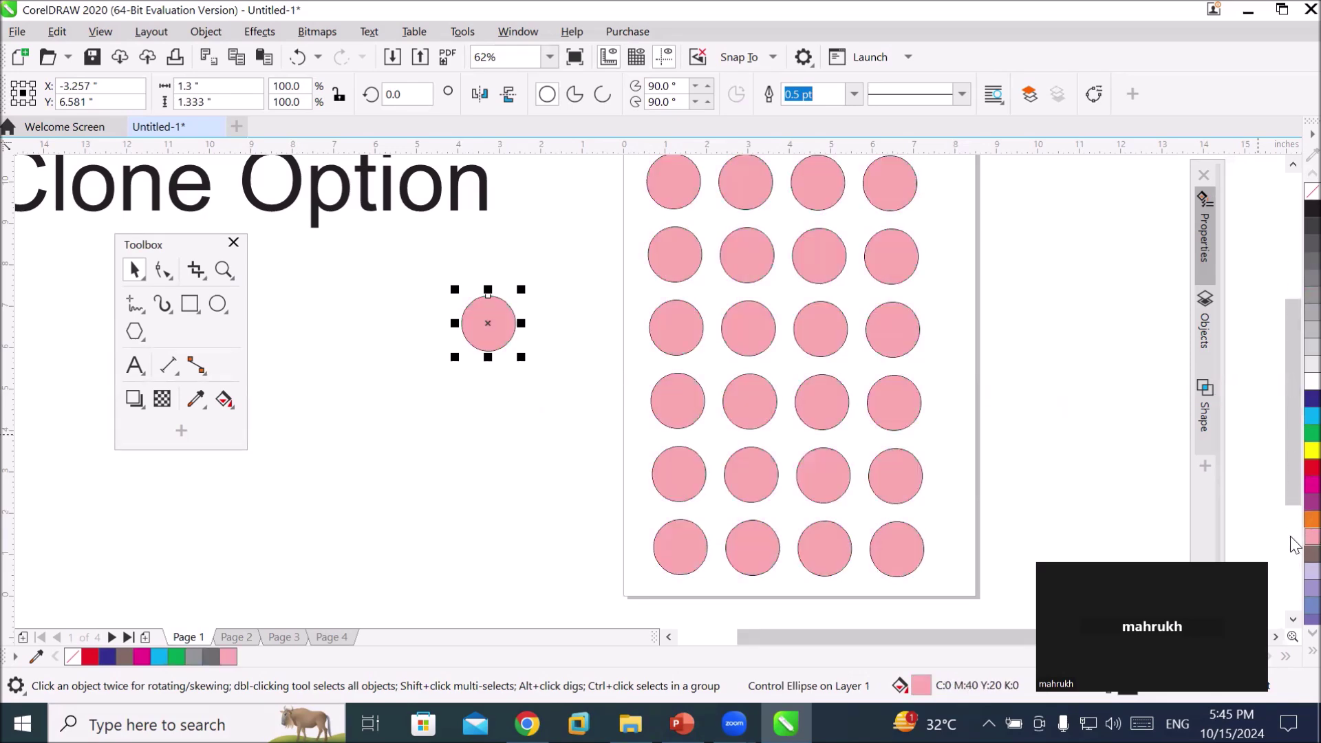
click(1291, 399)
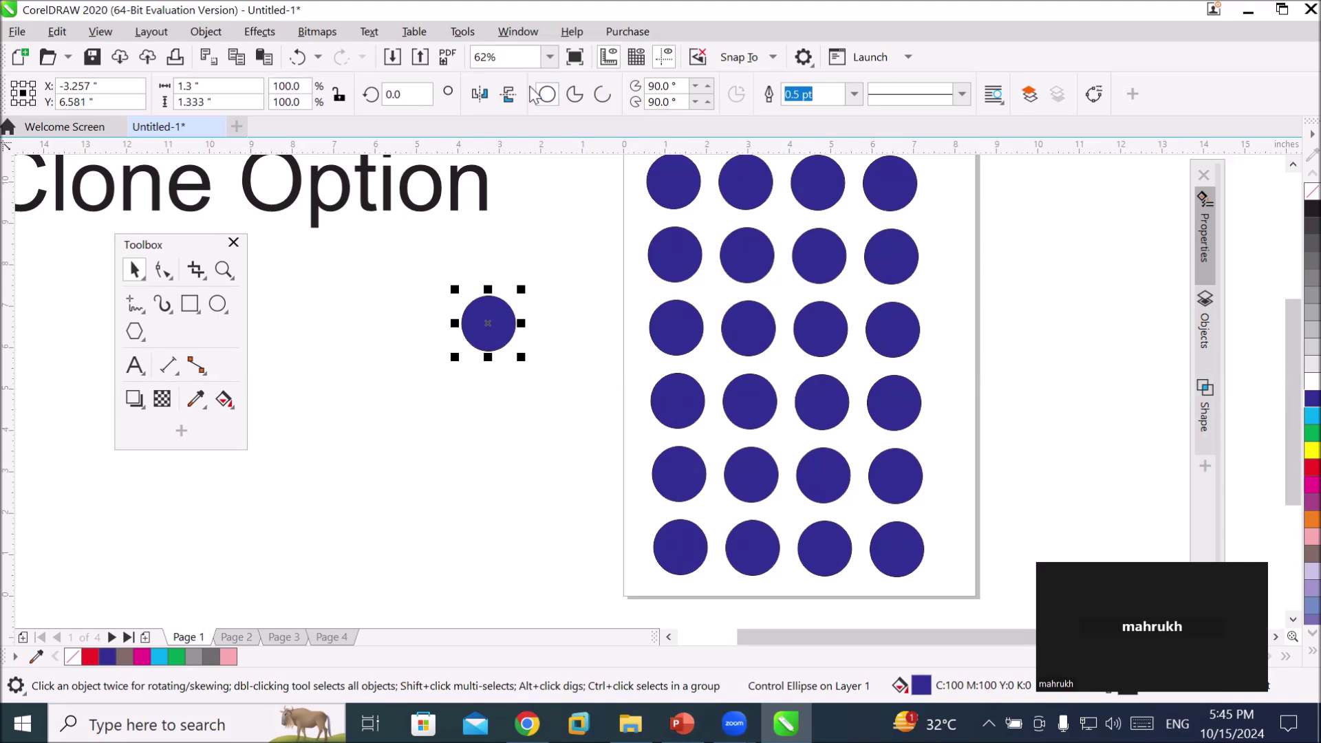
- Switch the master circle between pie, arc and full ellipse shapes, ending with the 270-degree pie
click(571, 97)
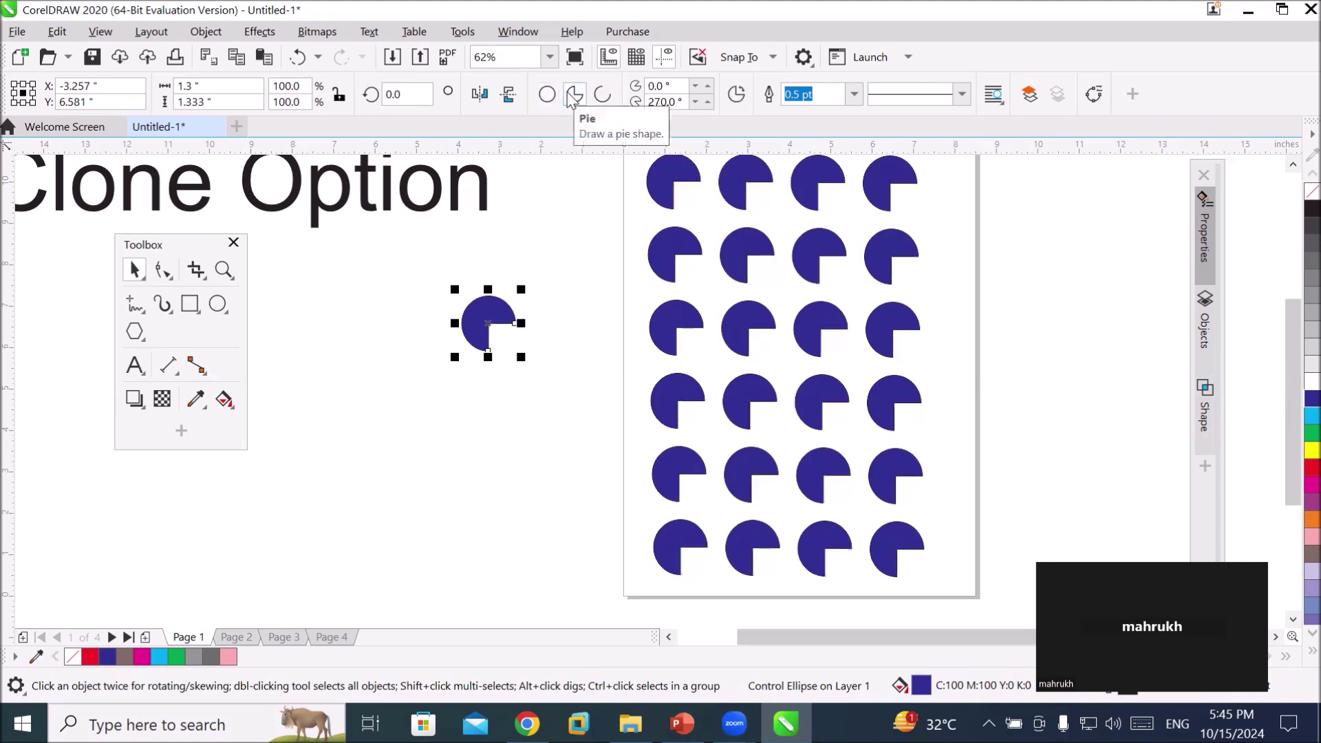
click(596, 99)
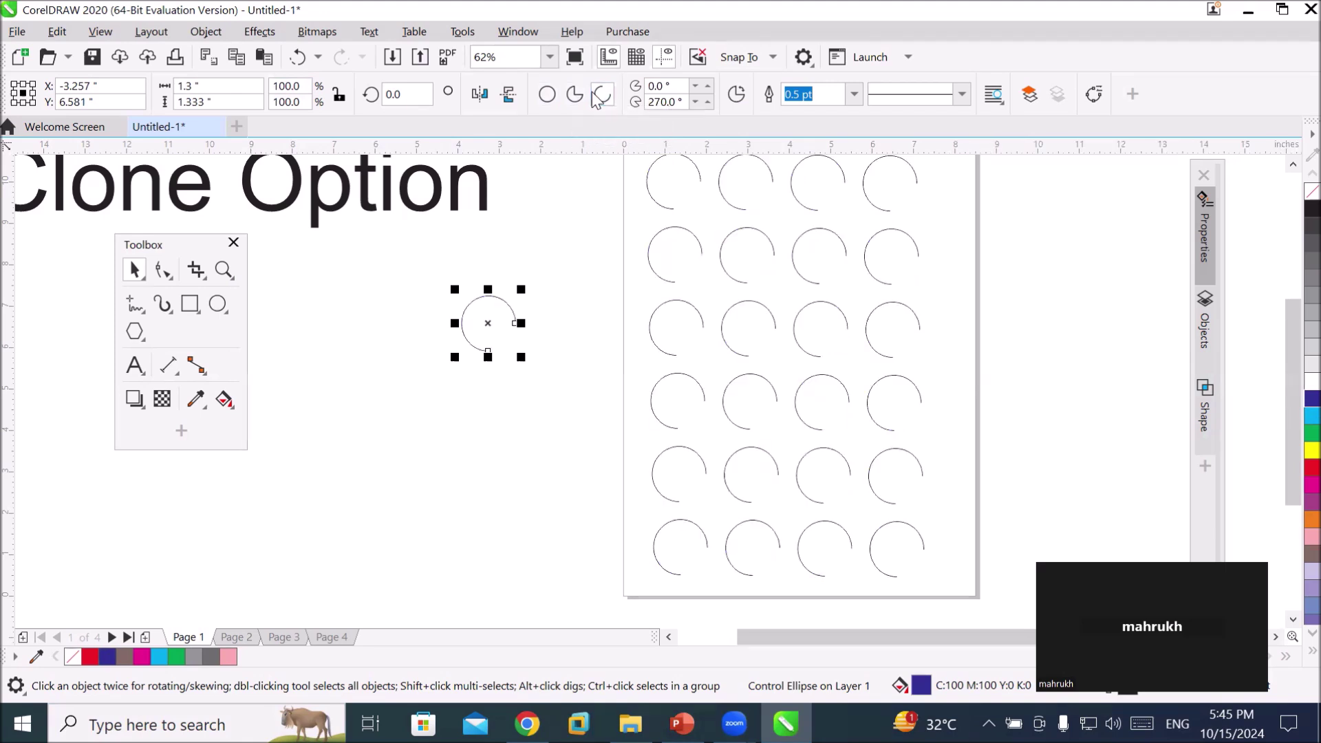
click(574, 97)
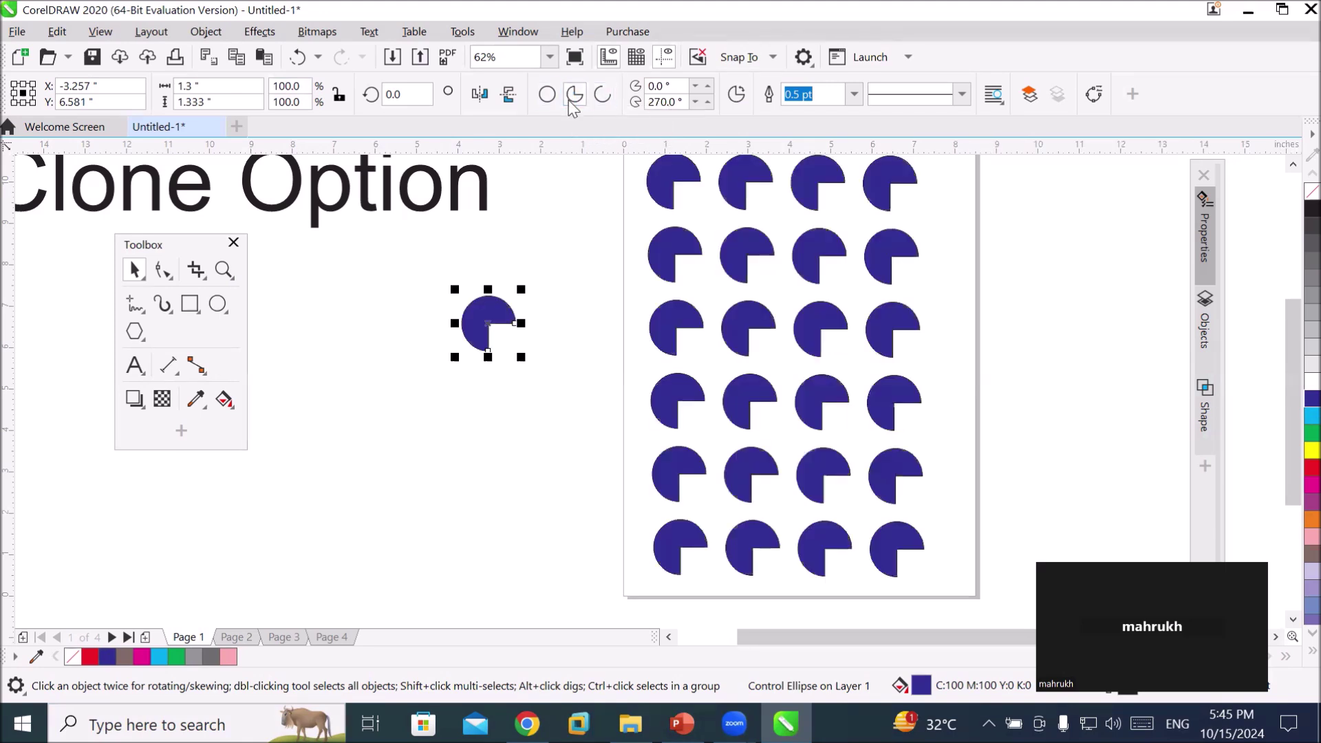
click(548, 95)
click(574, 95)
click(601, 97)
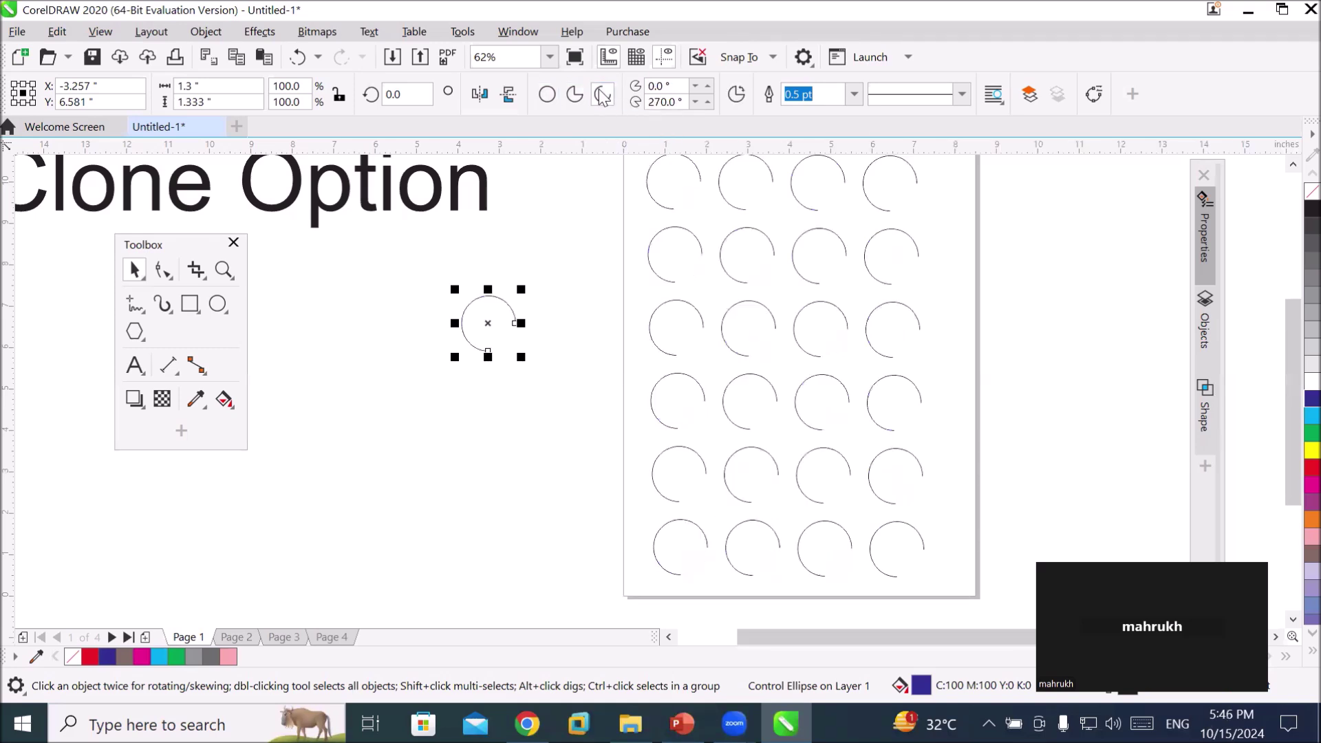
click(576, 95)
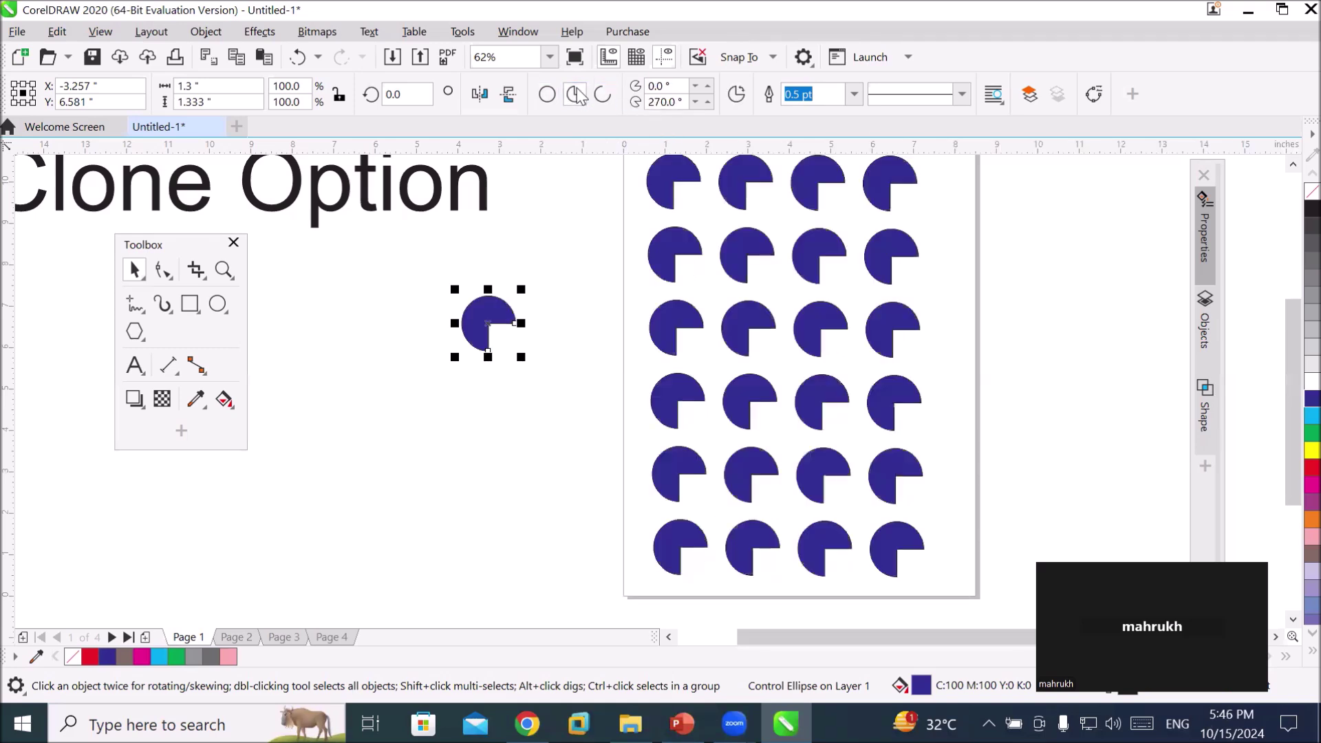
- Mirror the master pie horizontally and vertically, and reshape it into a 180-degree arc with the Shape tool
click(484, 97)
click(506, 97)
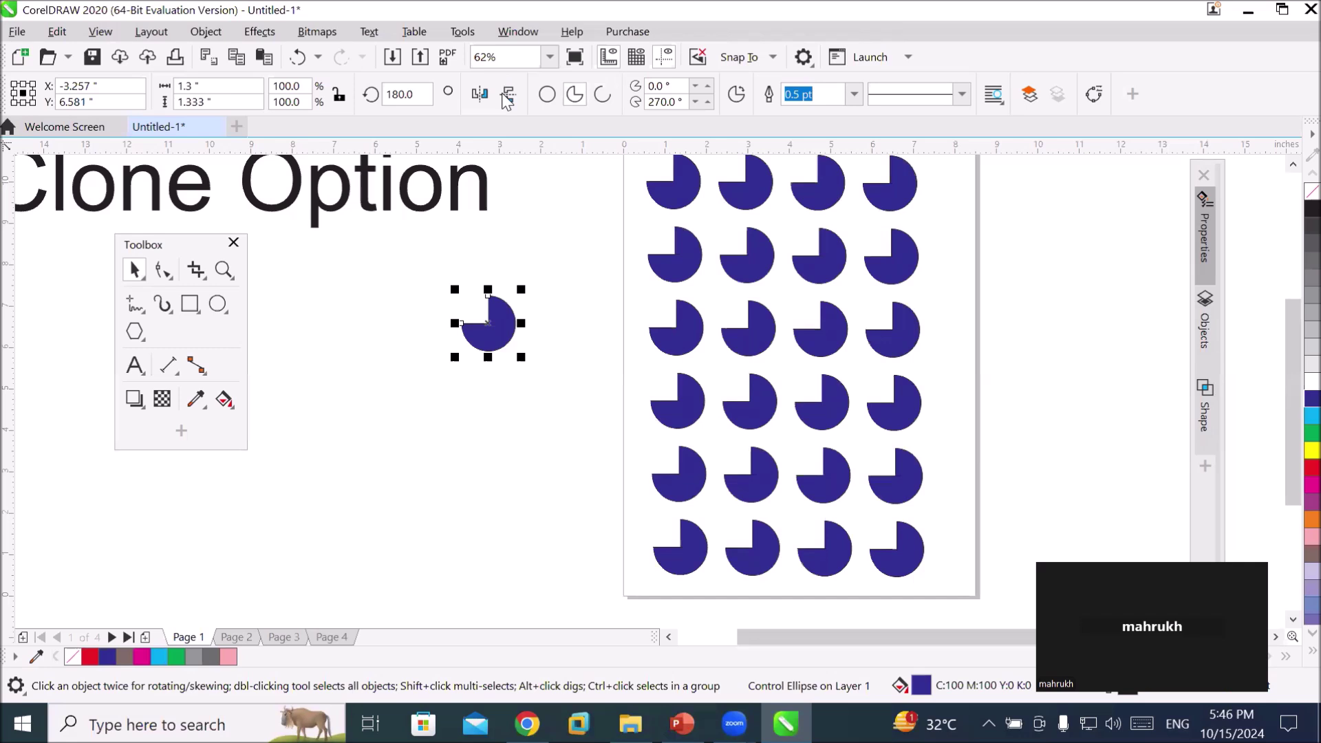
click(163, 270)
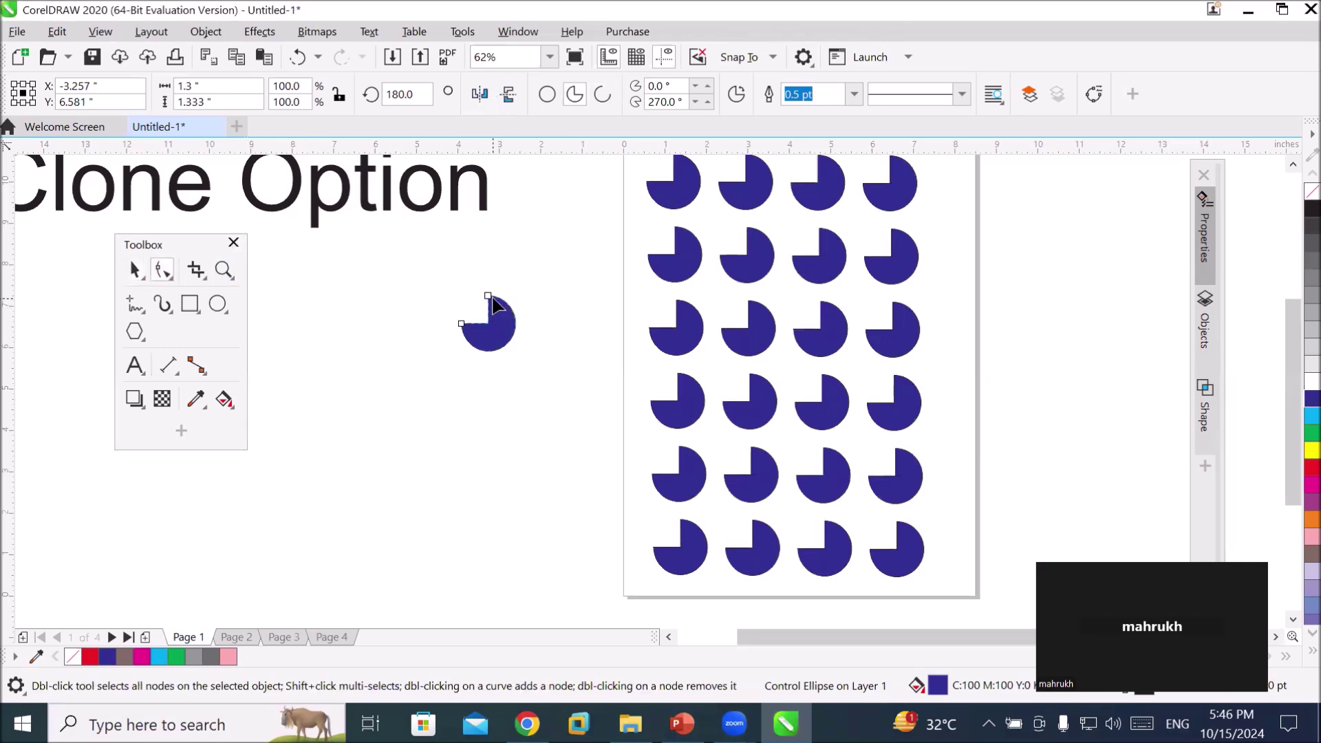
drag(492, 300, 519, 332)
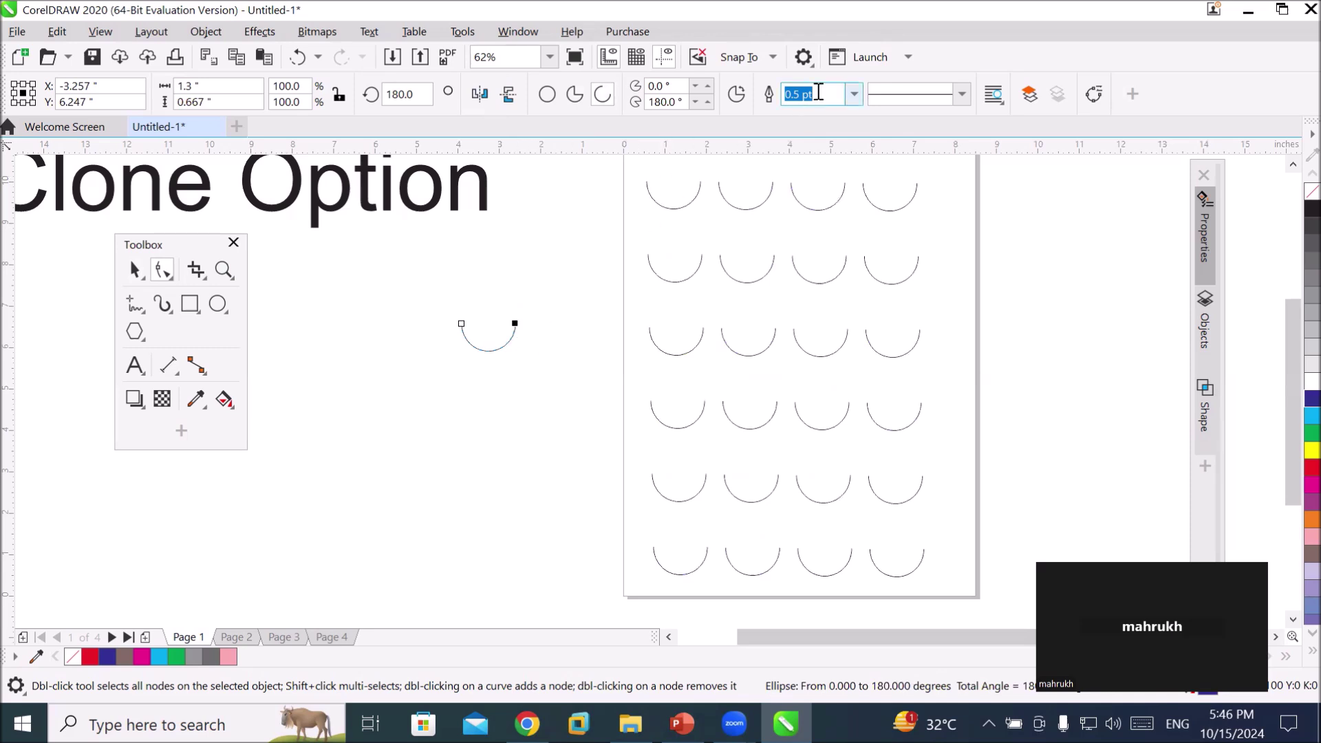
- Give the master arc a 12 pt red outline with a dashed line style
click(854, 96)
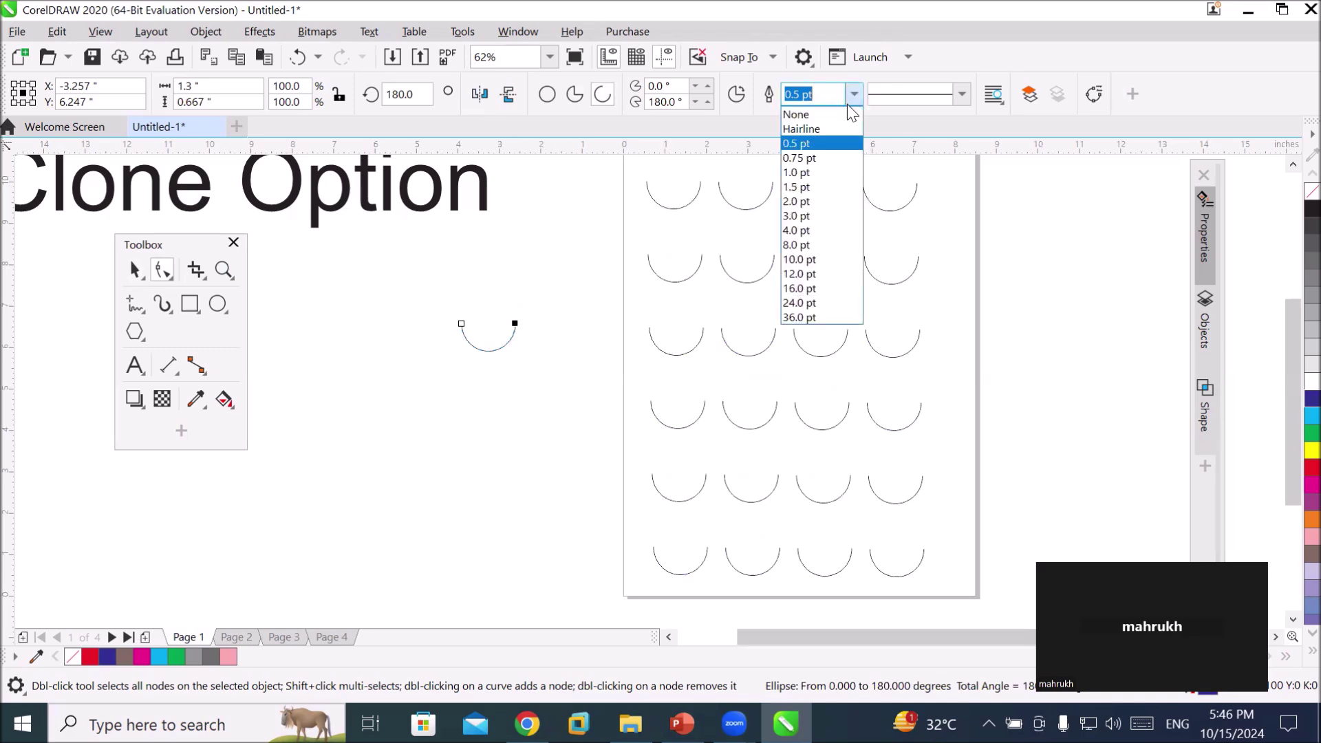
click(797, 274)
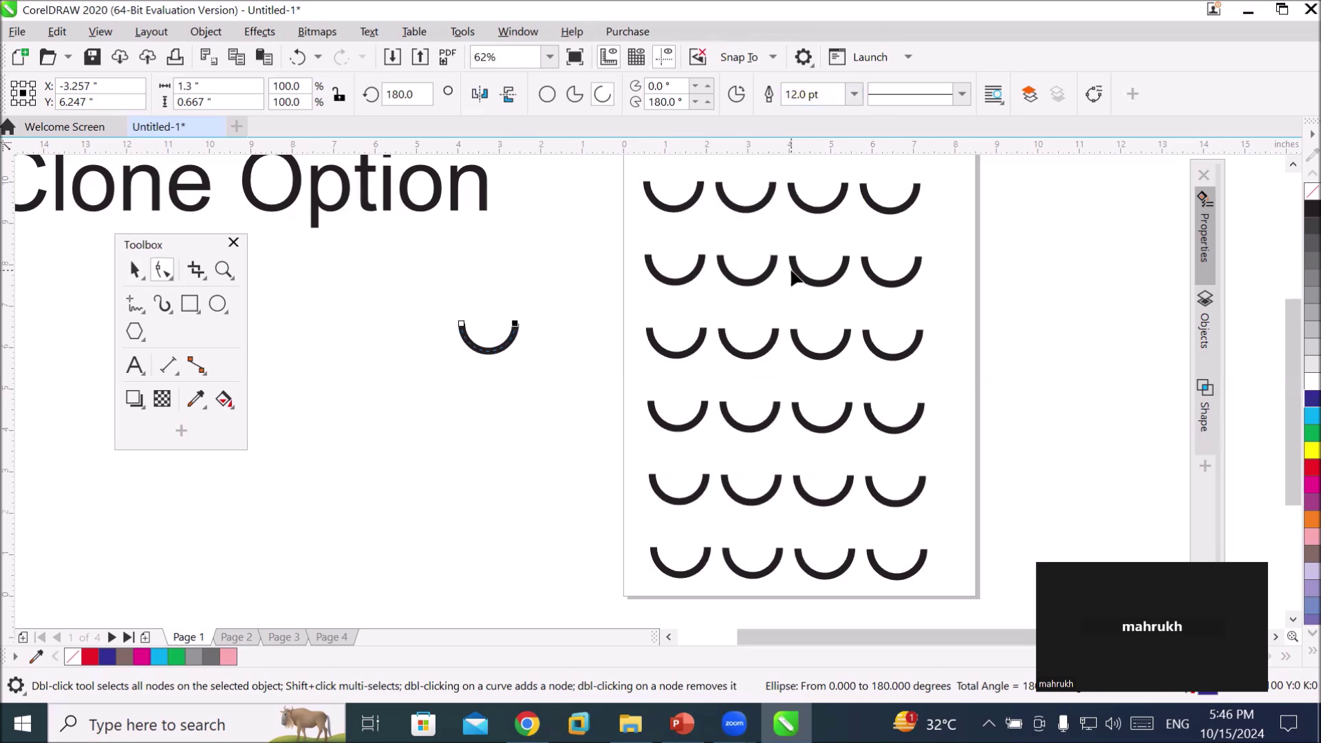
right_click(1312, 468)
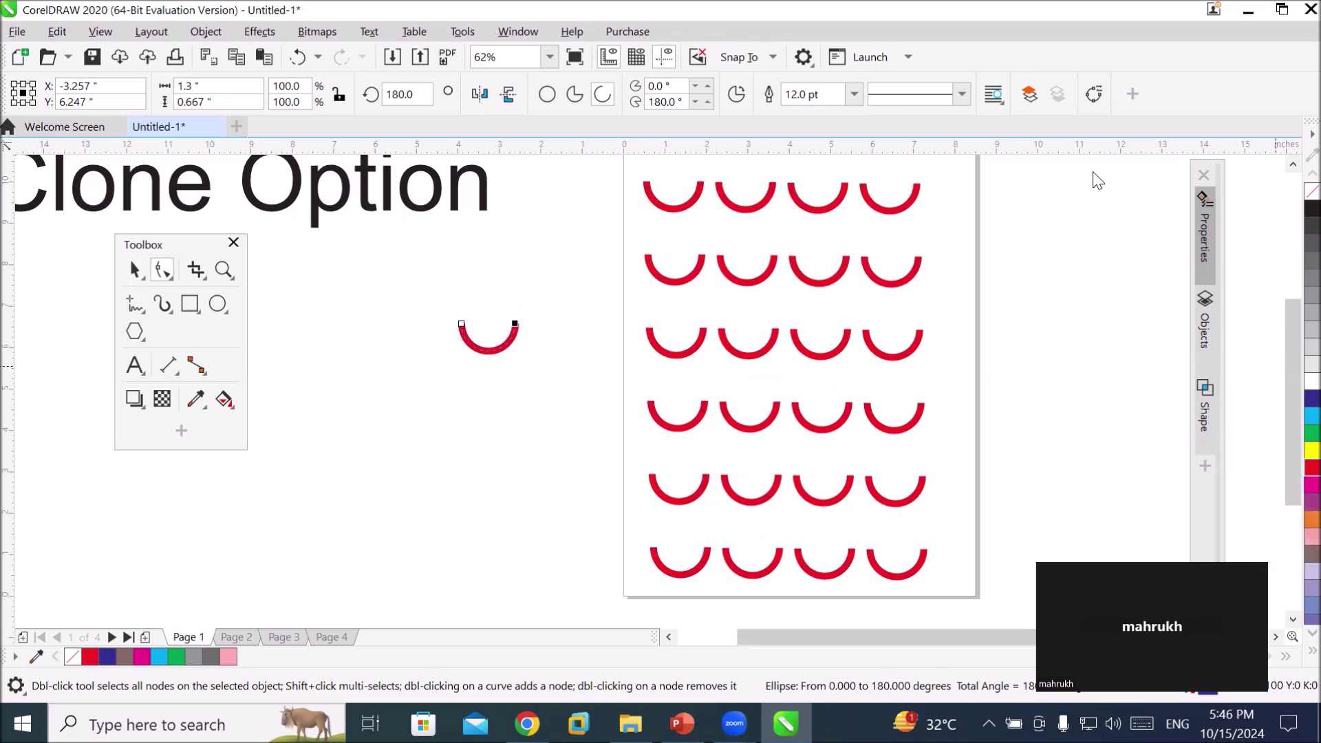
click(962, 94)
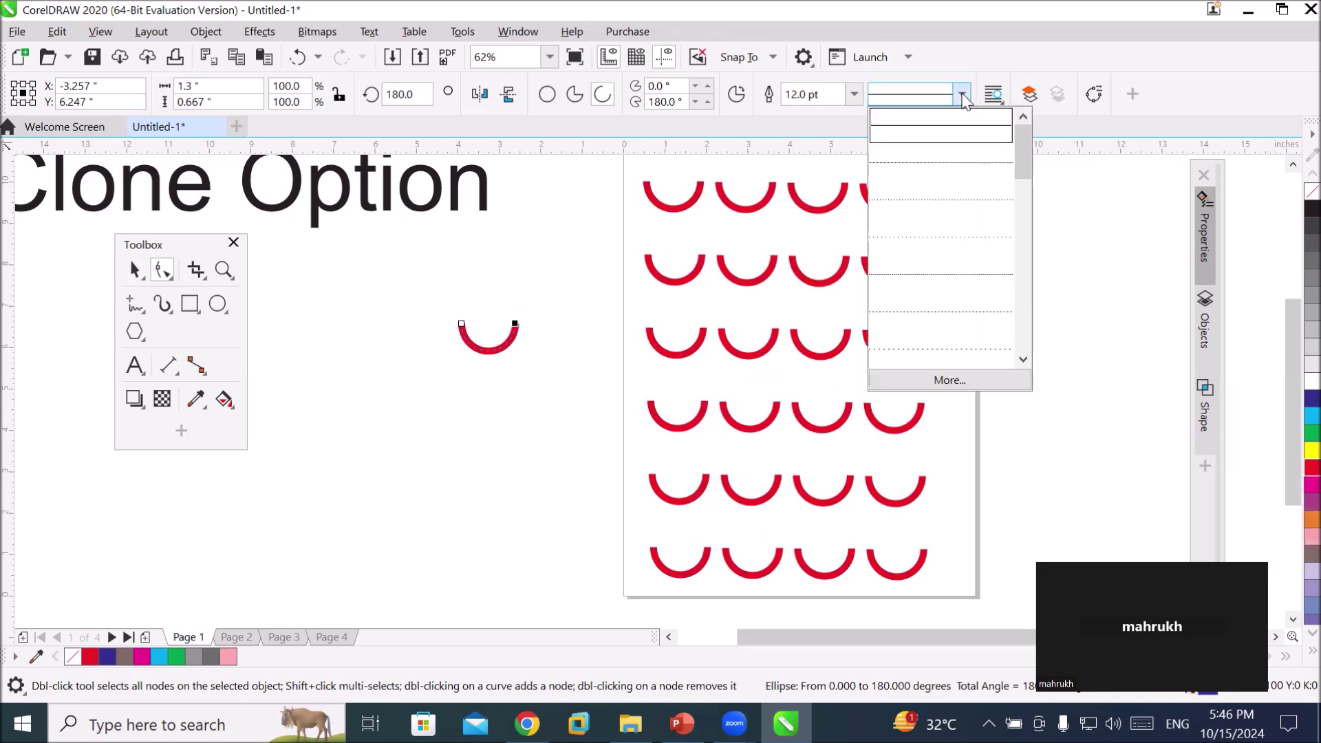
click(957, 275)
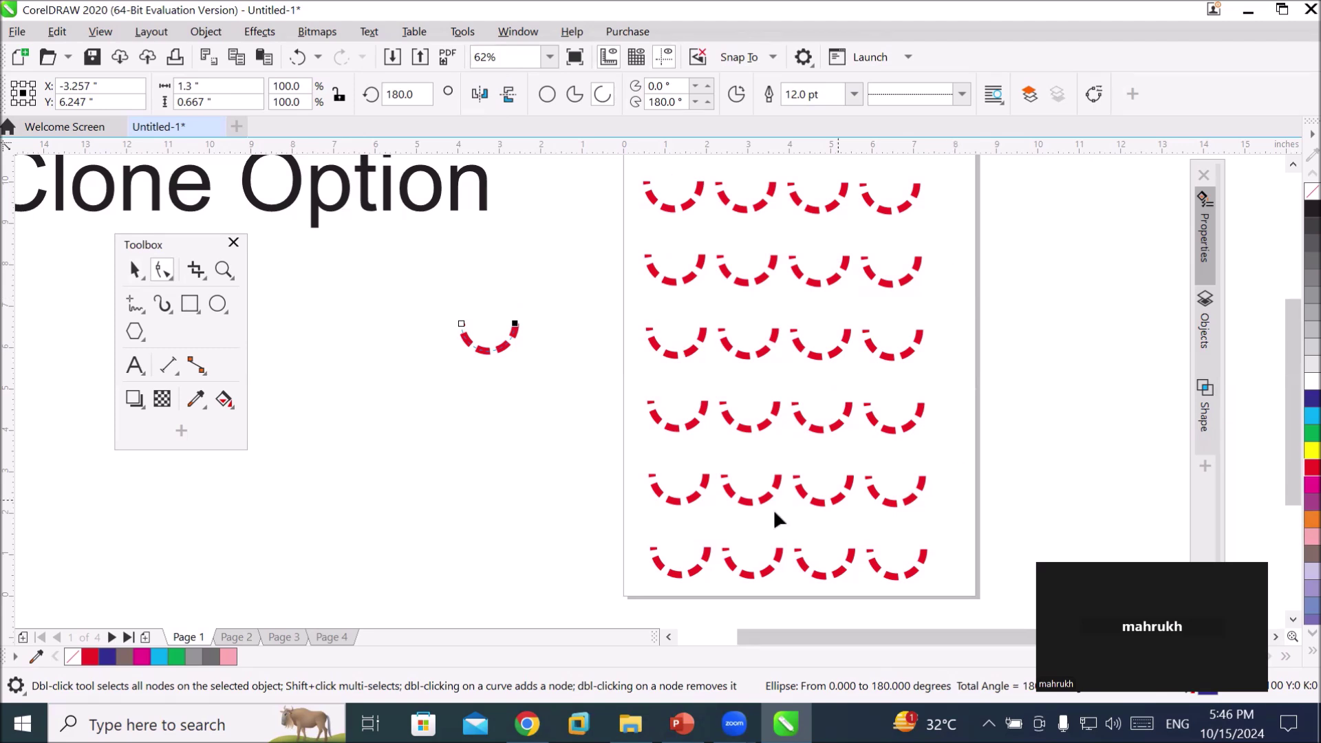
- On Page 2, draw a circle about 1.6 inches in diameter near the page's middle and fill it red
click(231, 637)
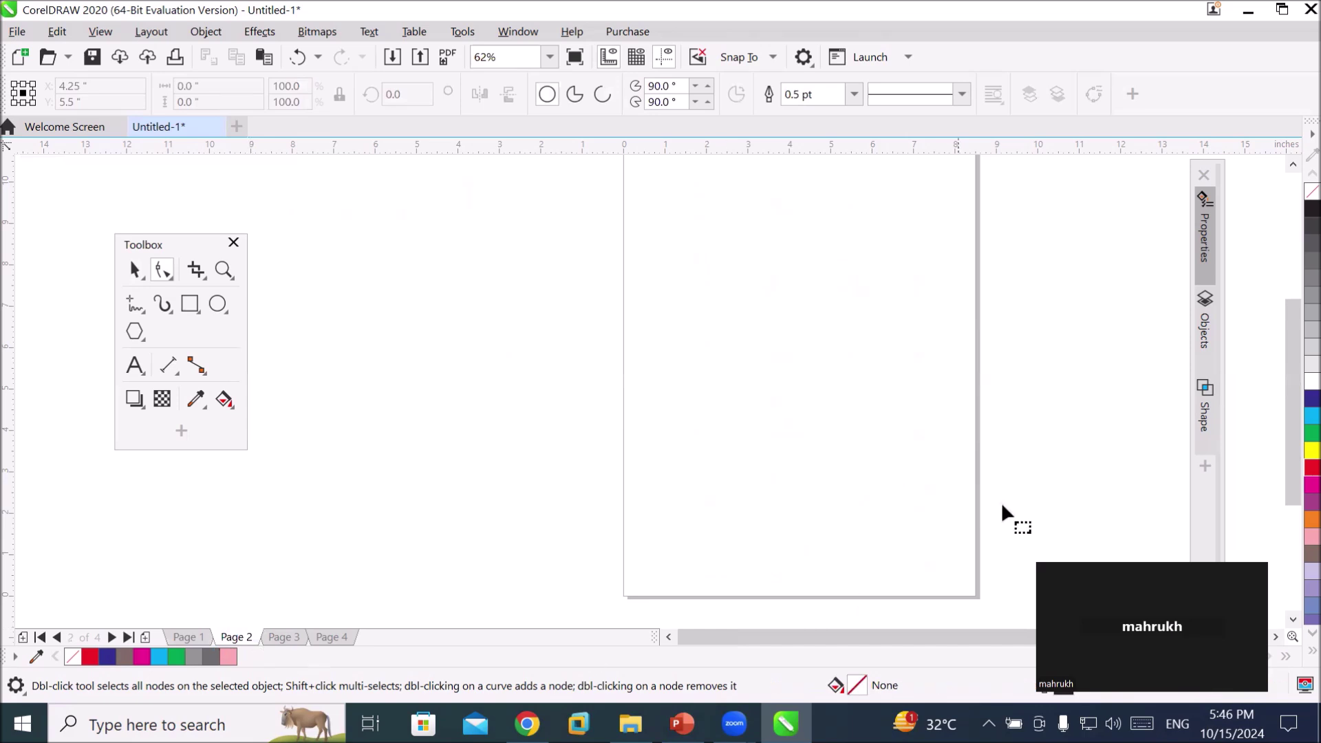
click(218, 304)
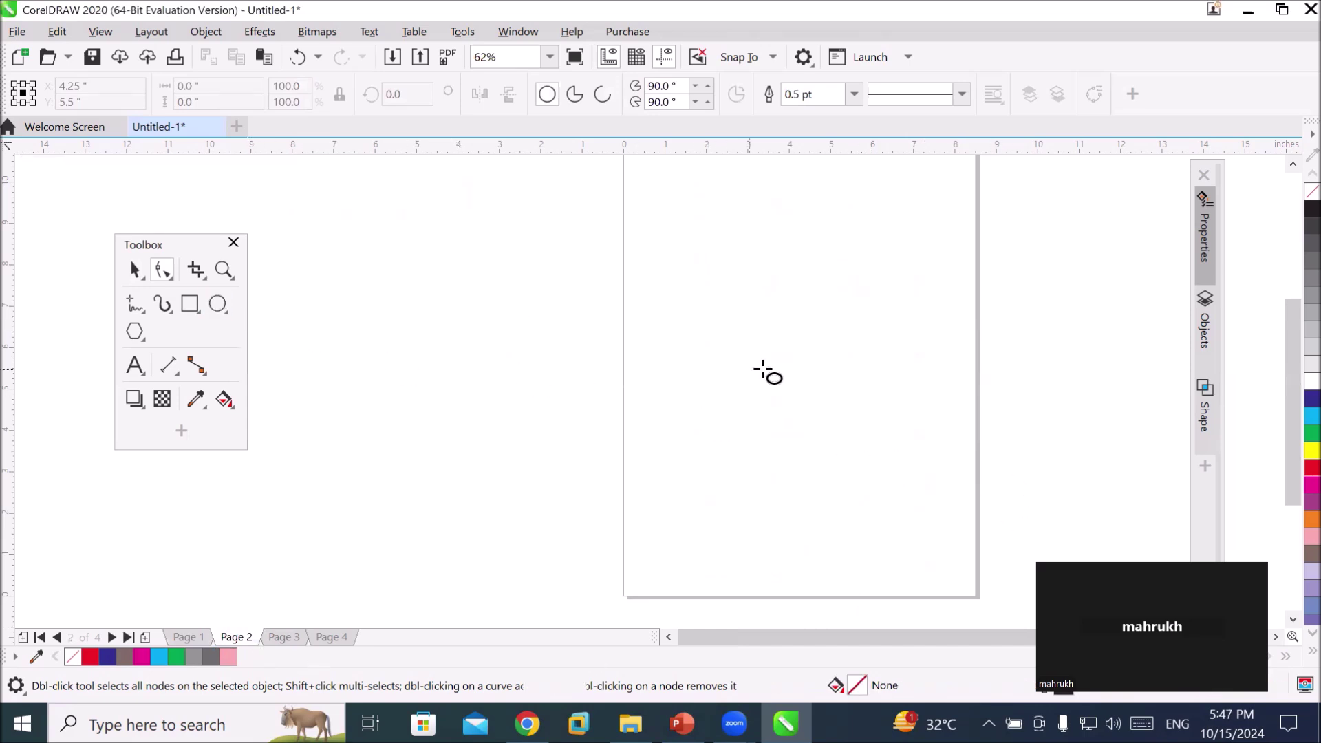
drag(763, 294, 831, 361)
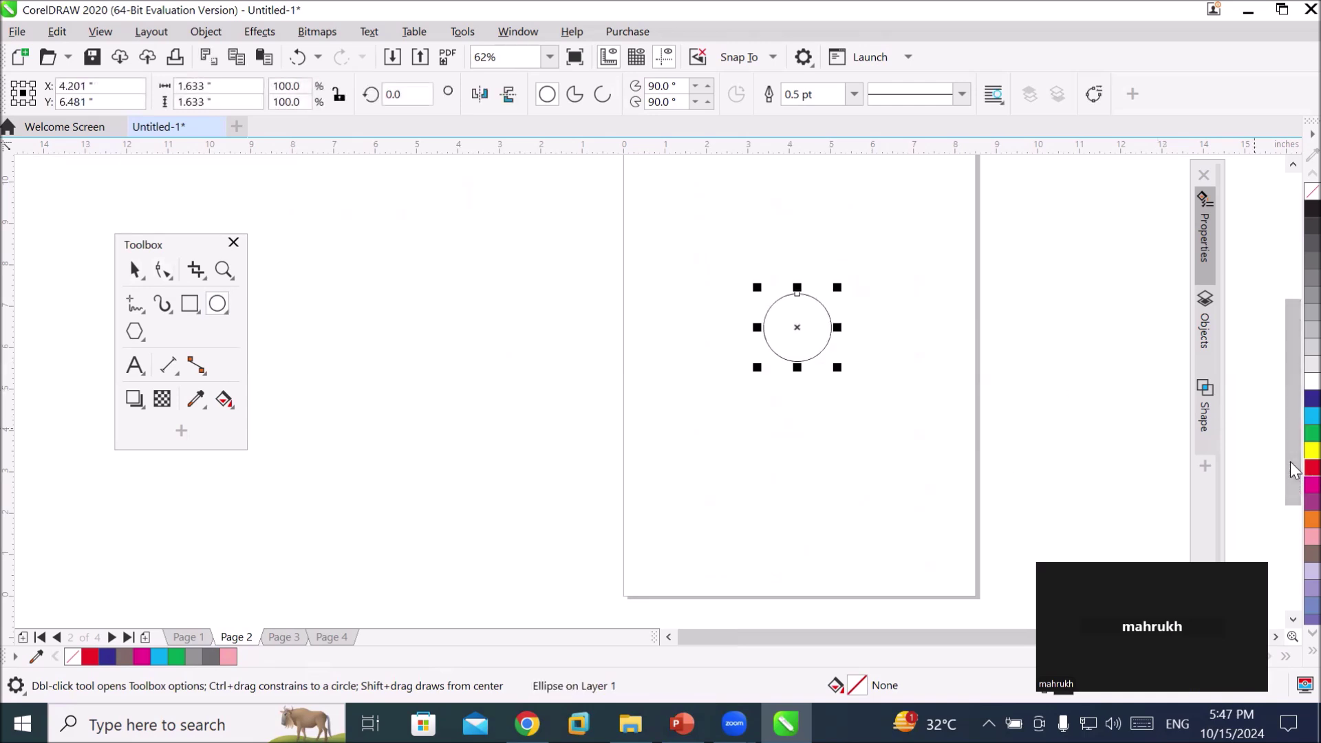
click(1312, 468)
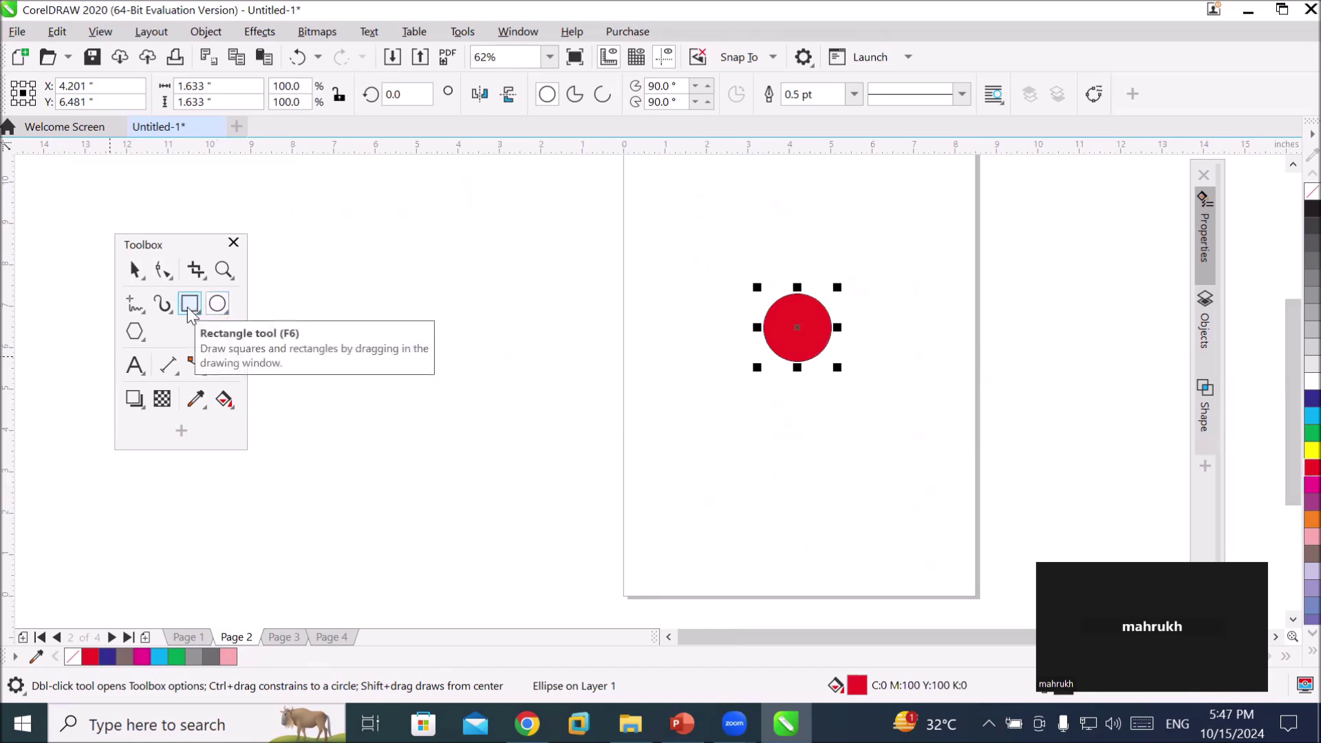
- Draw a six-sided polygon outside the page, shrink it to about 0.71 by 0.82 inches and fill it blue
click(224, 311)
mouse_move(197, 309)
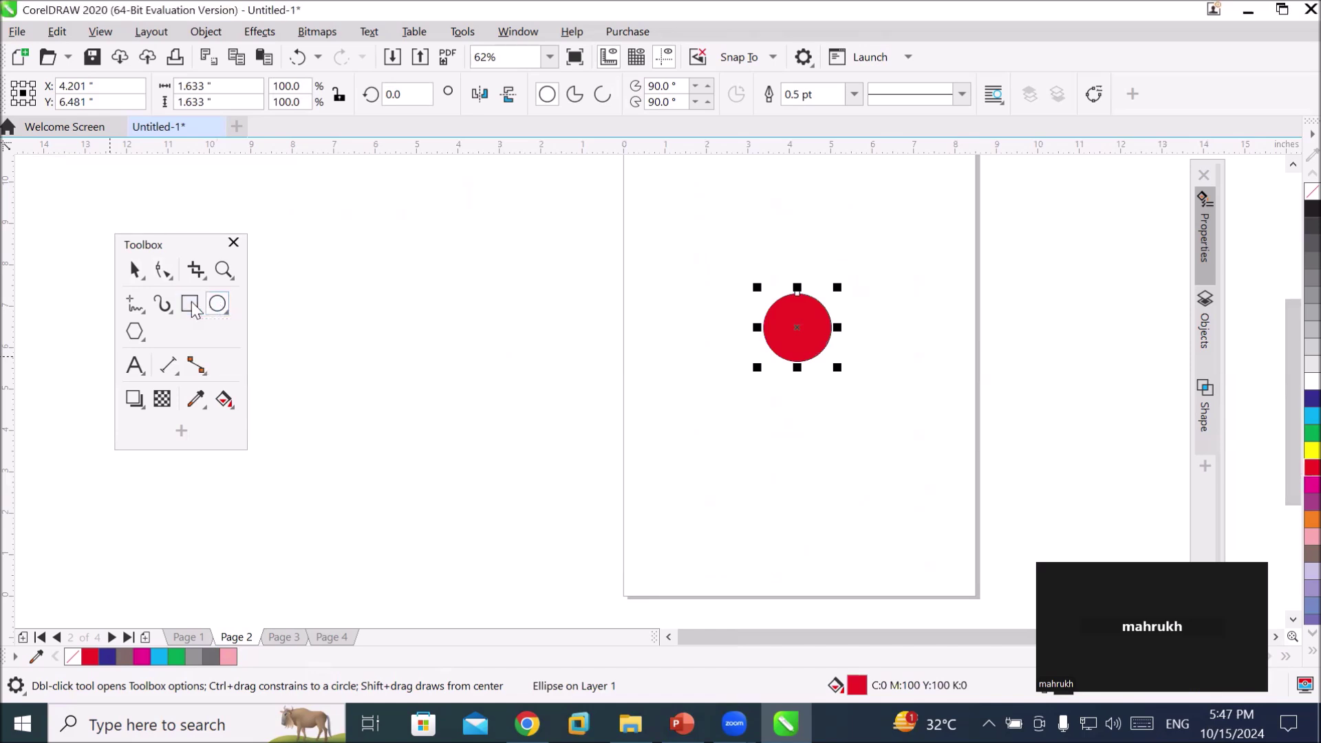
mouse_move(135, 333)
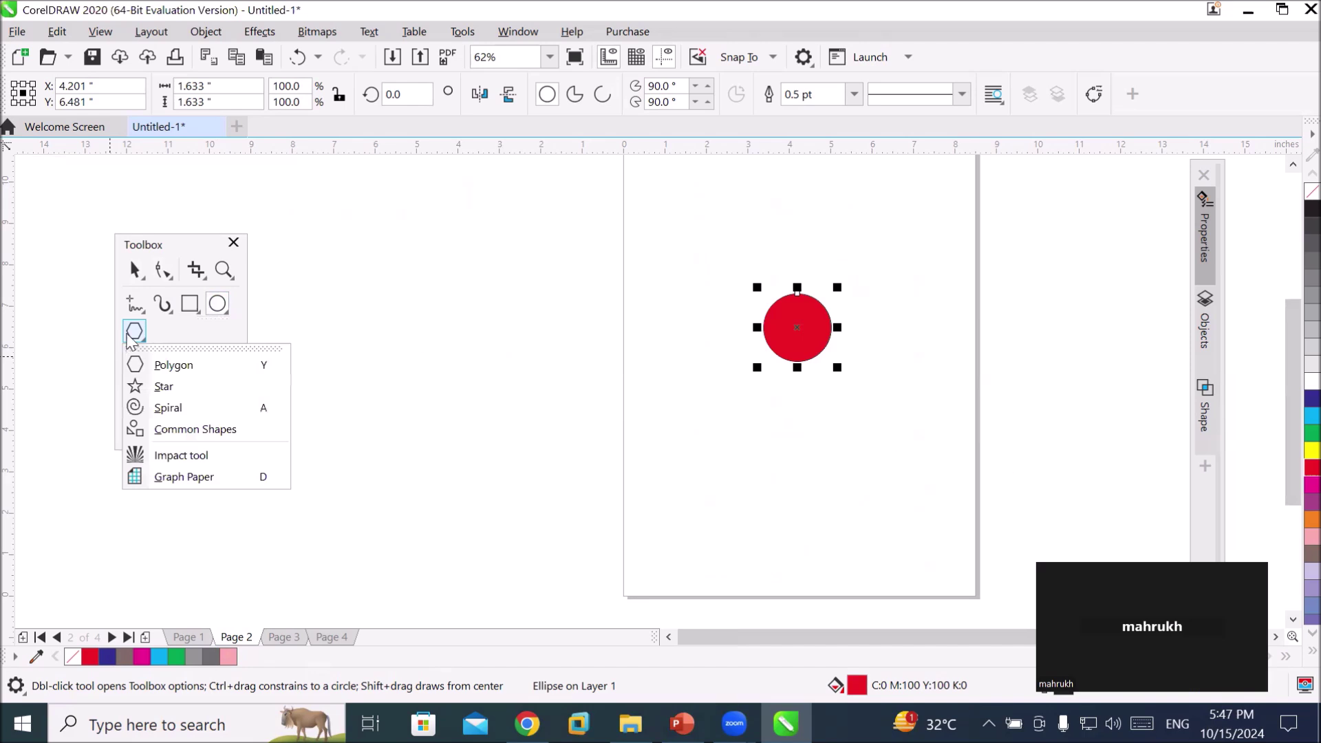
click(158, 365)
drag(443, 249, 519, 336)
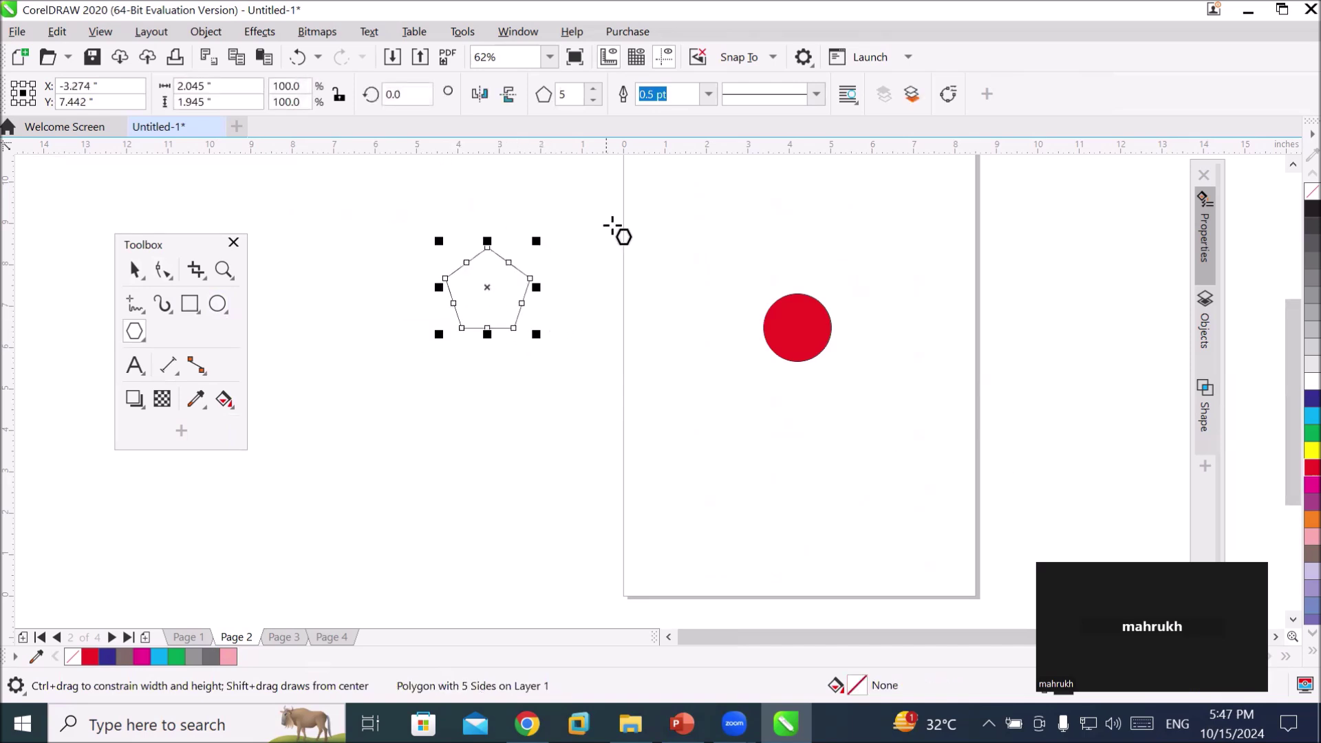
click(594, 88)
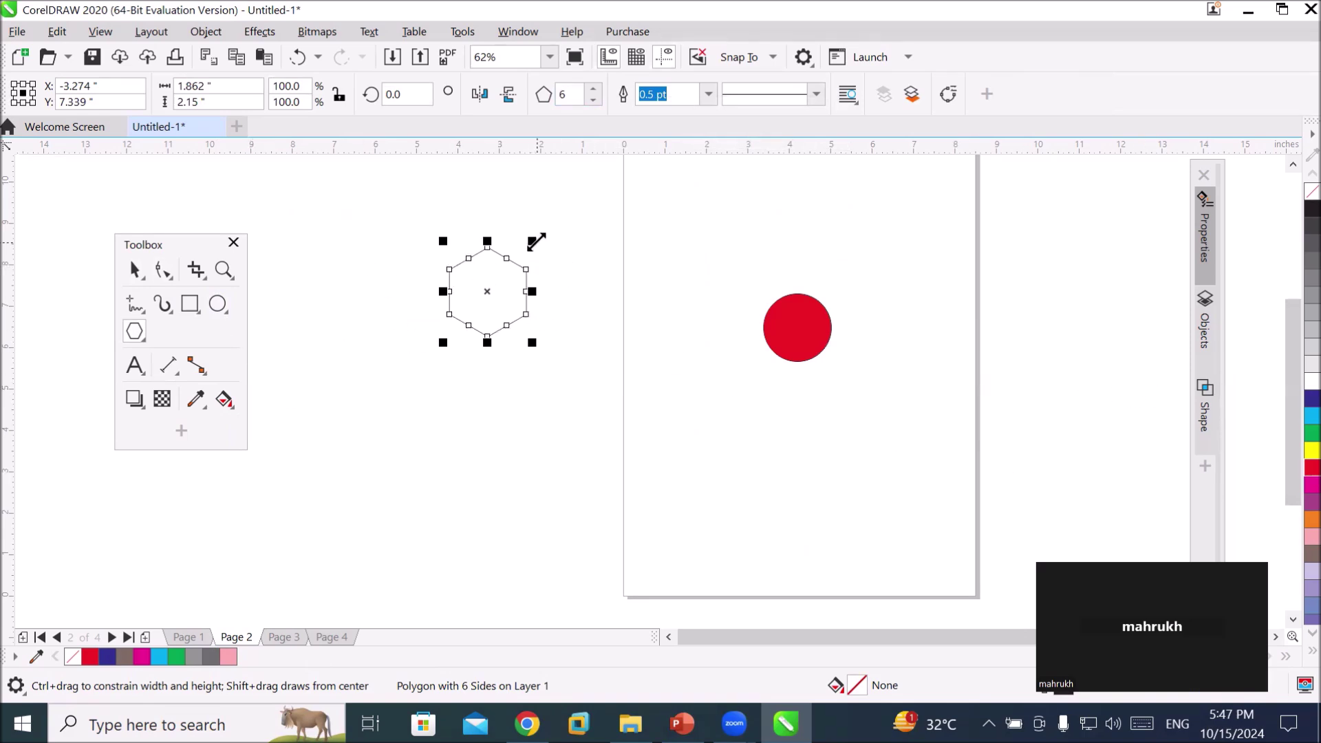
drag(537, 241, 521, 269)
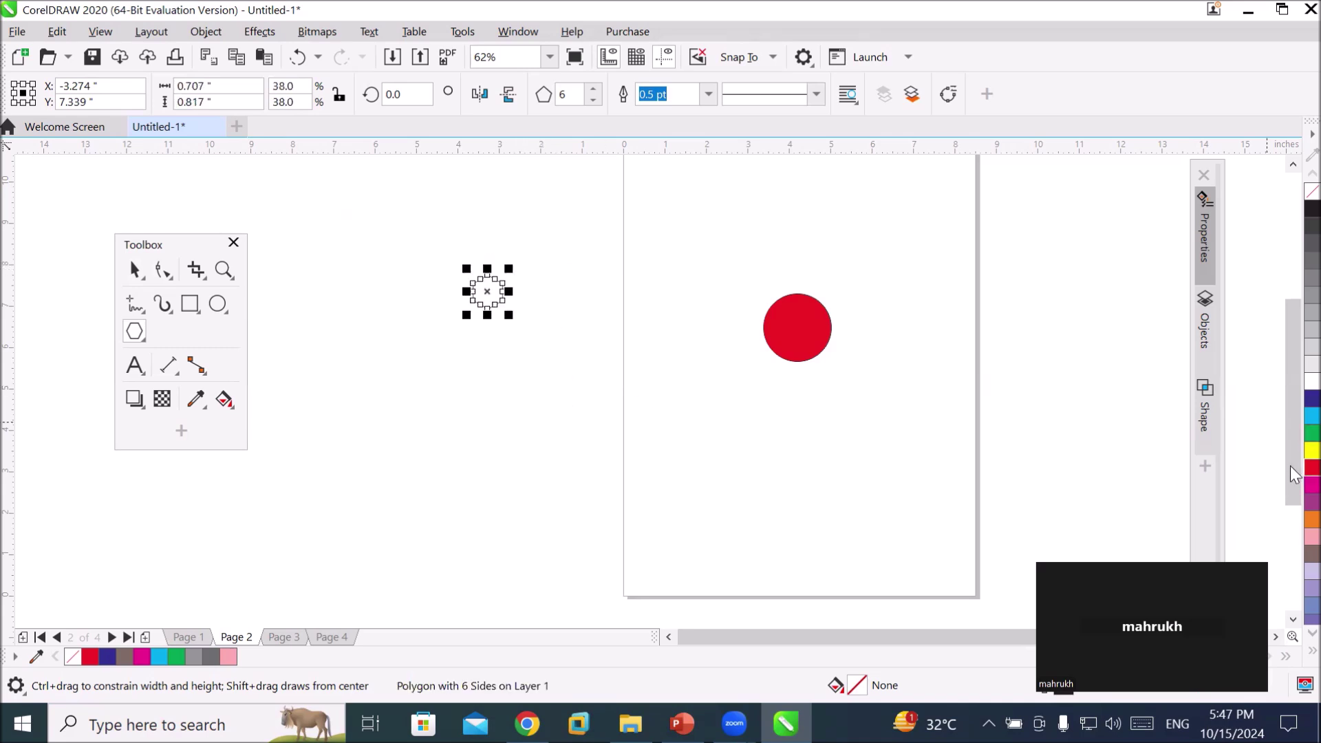
click(1312, 398)
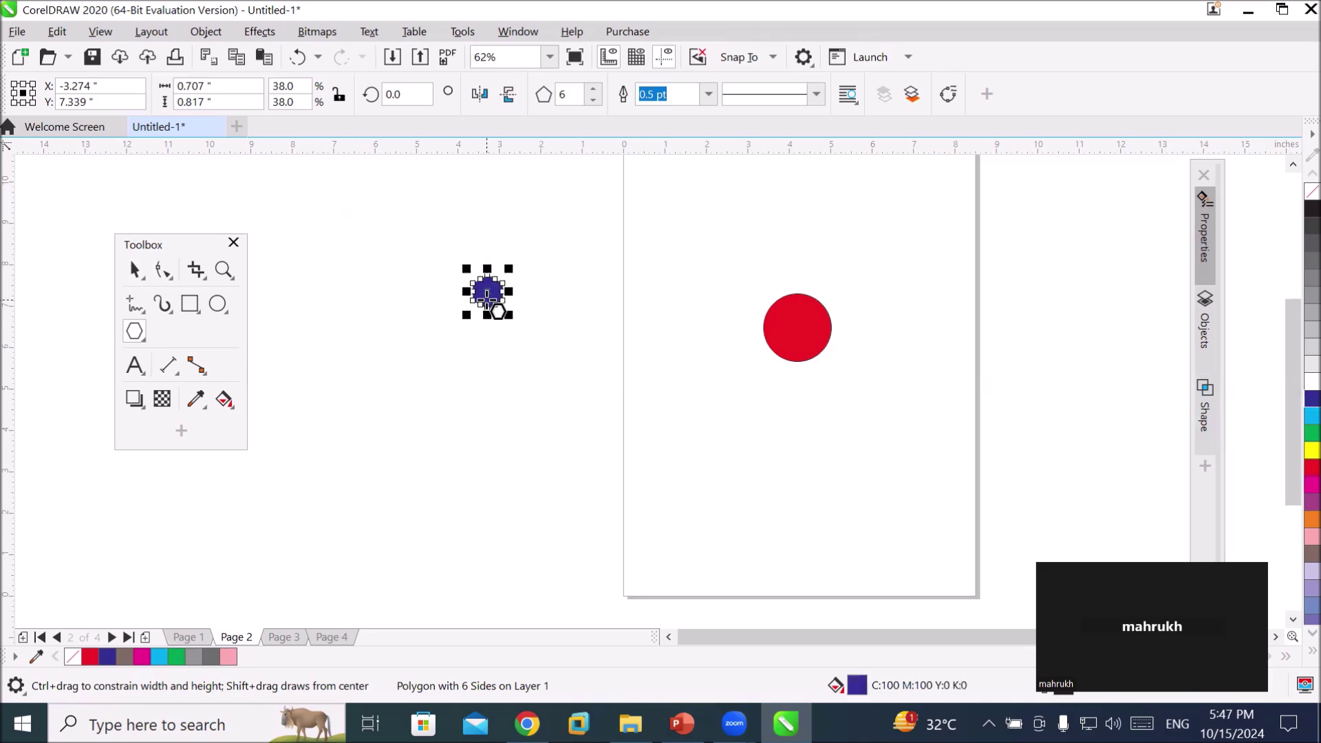
key(space)
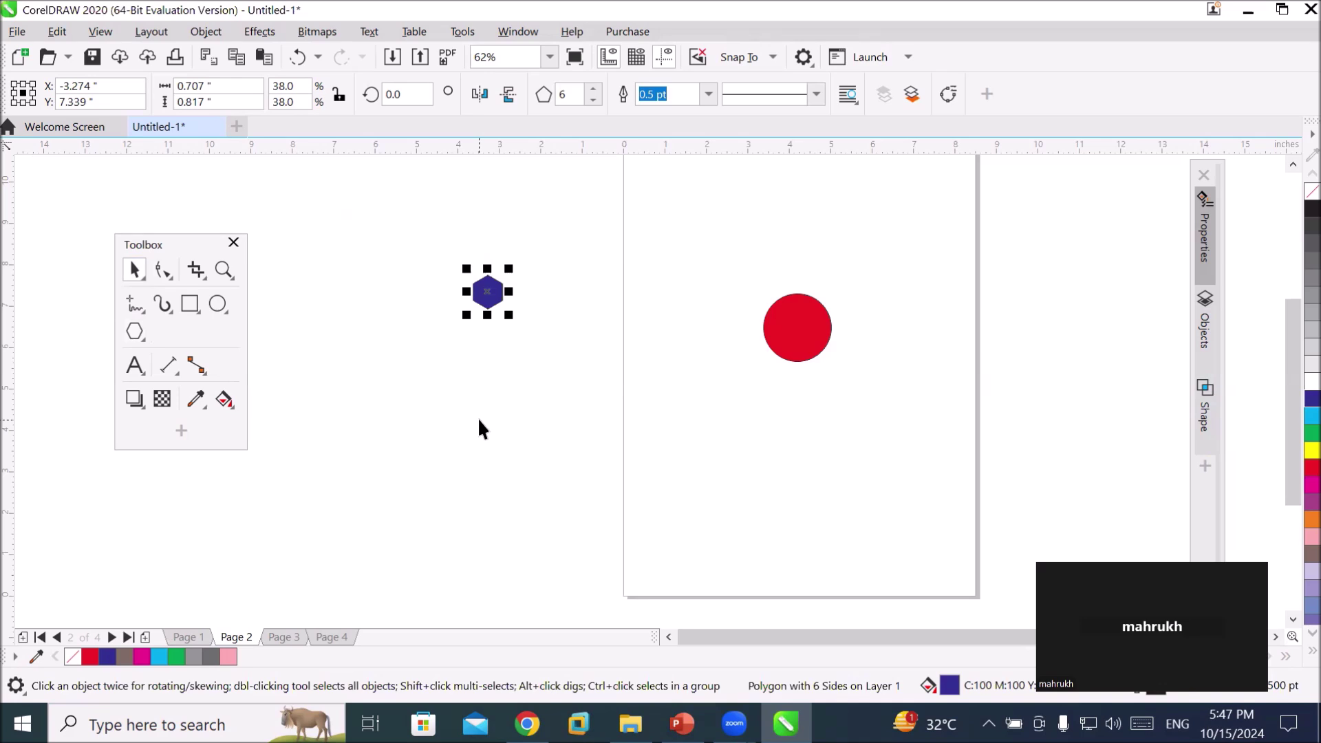
- Clone the blue hexagon and place the clone touching the top of the red circle
click(58, 32)
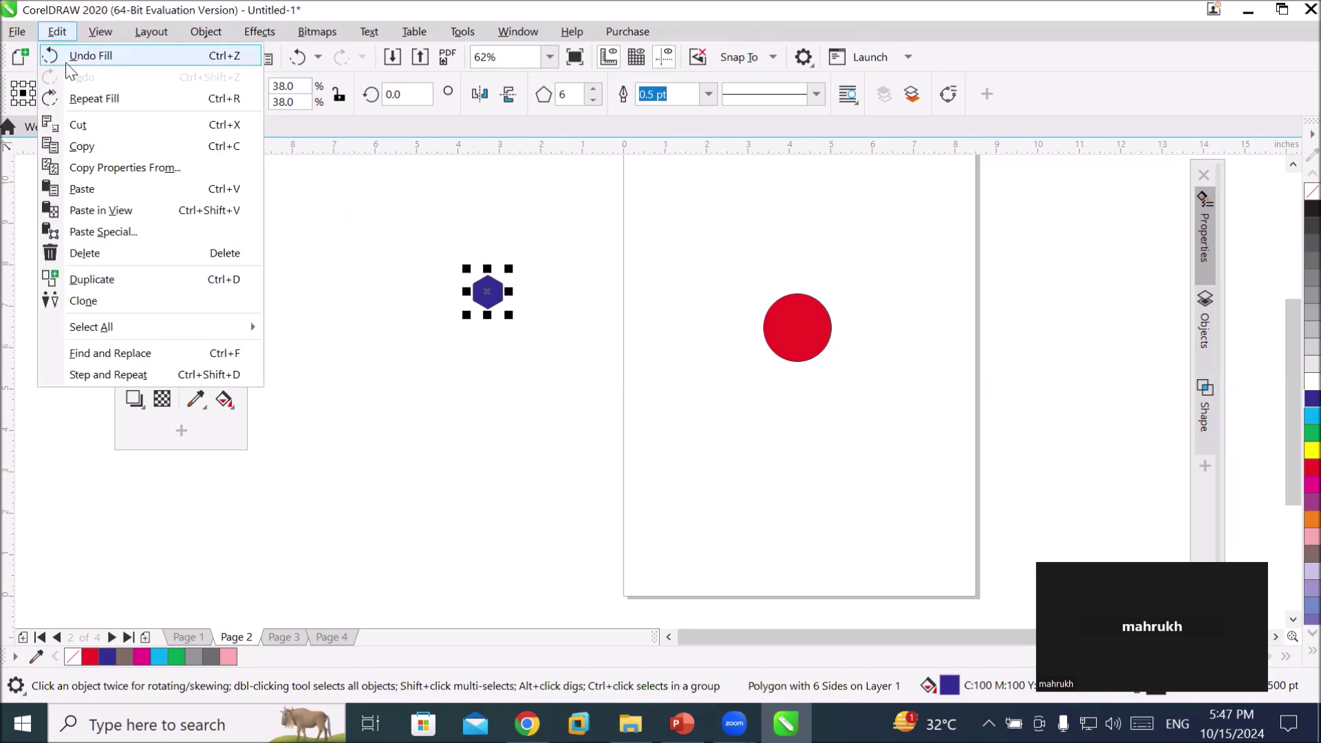
click(117, 302)
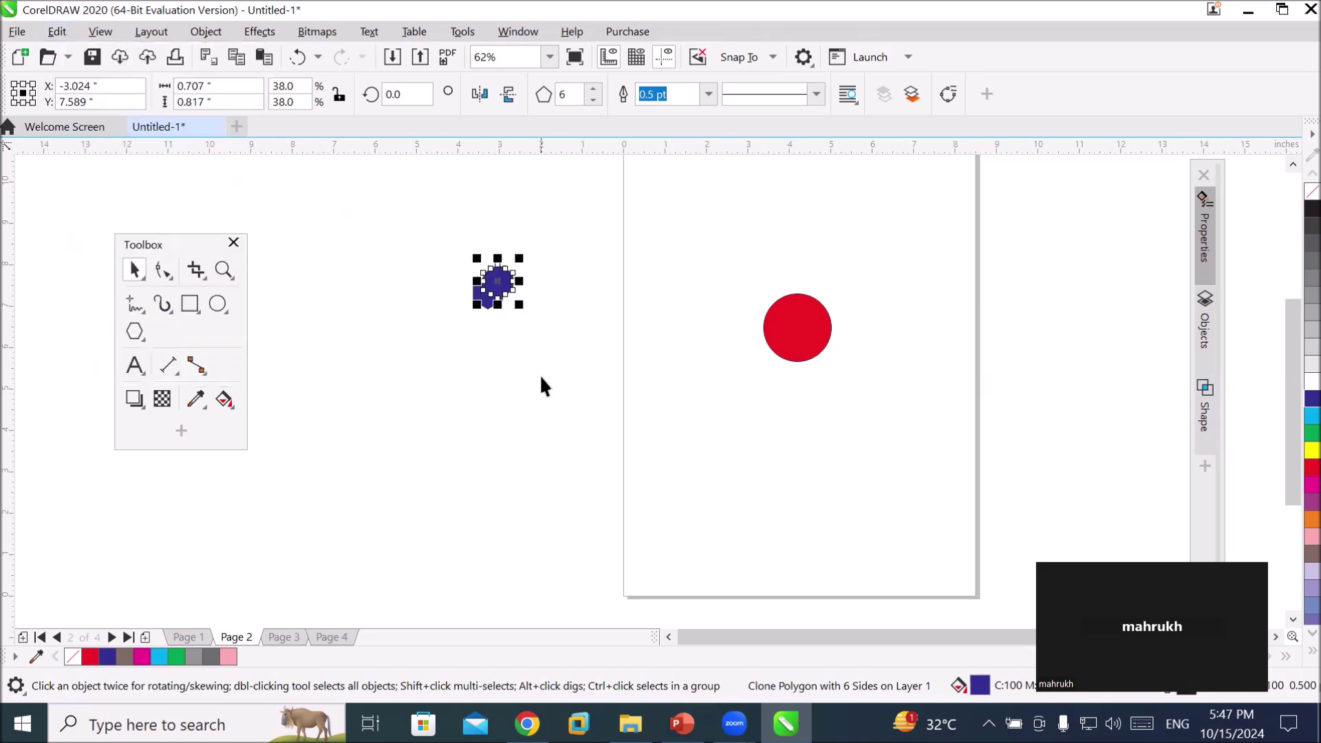
mouse_move(502, 281)
mouse_down()
mouse_move(775, 254)
mouse_move(798, 277)
mouse_up()
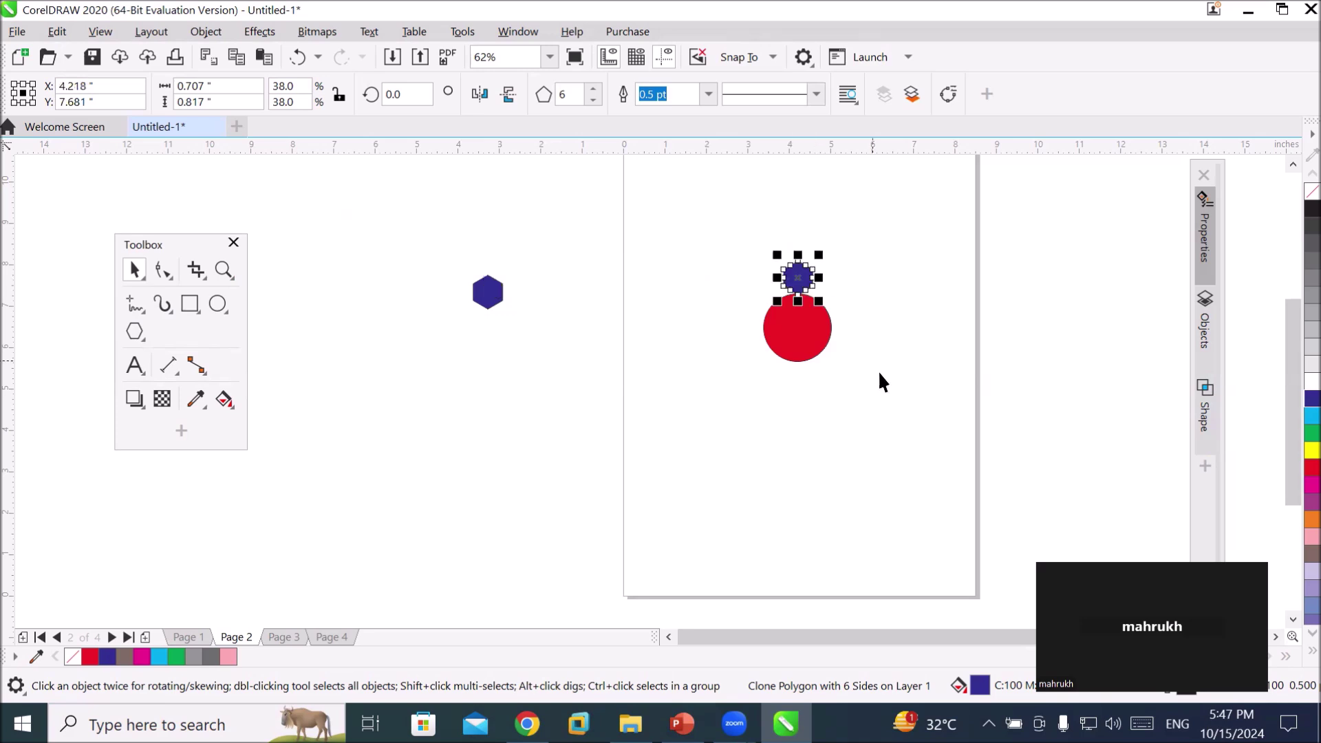
- Rotate a copy of the clone 45 degrees clockwise about the red circle's centre, repeating until eight hexagons ring the circle
click(804, 280)
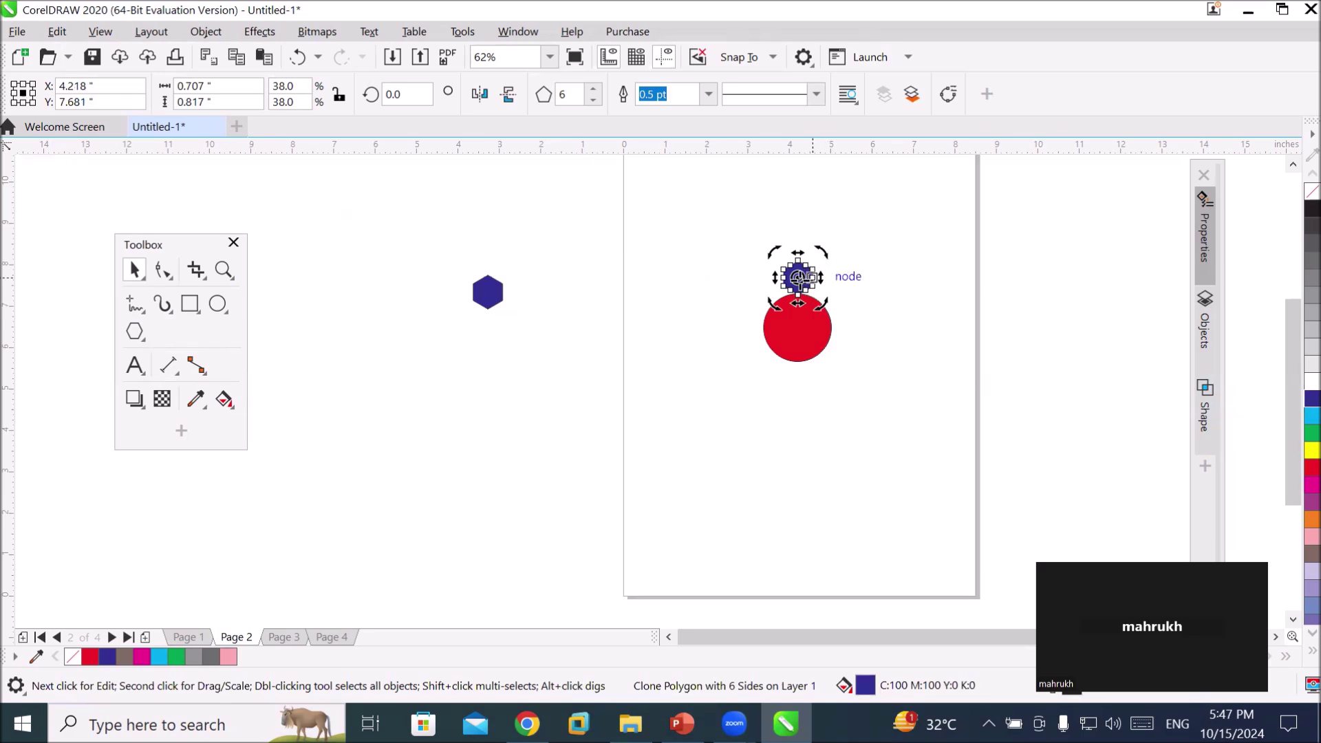
drag(804, 326, 797, 328)
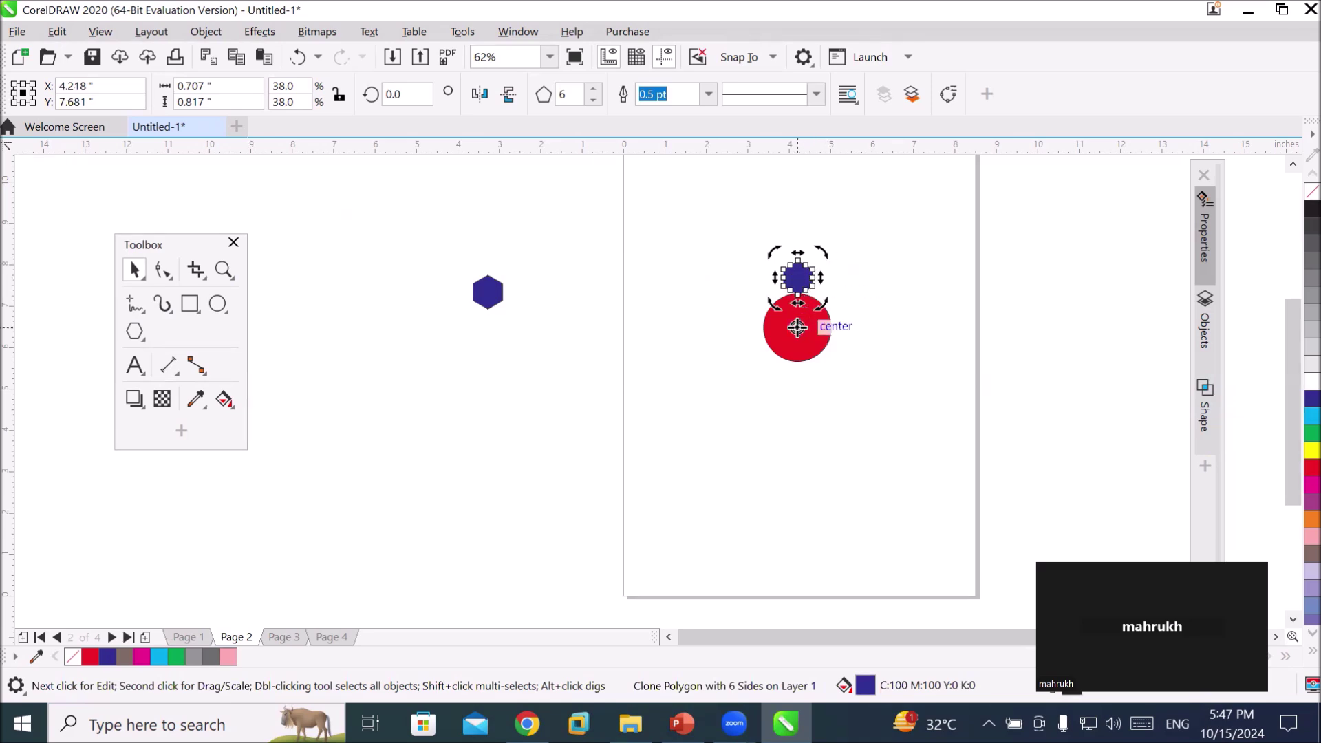
drag(826, 255, 859, 293)
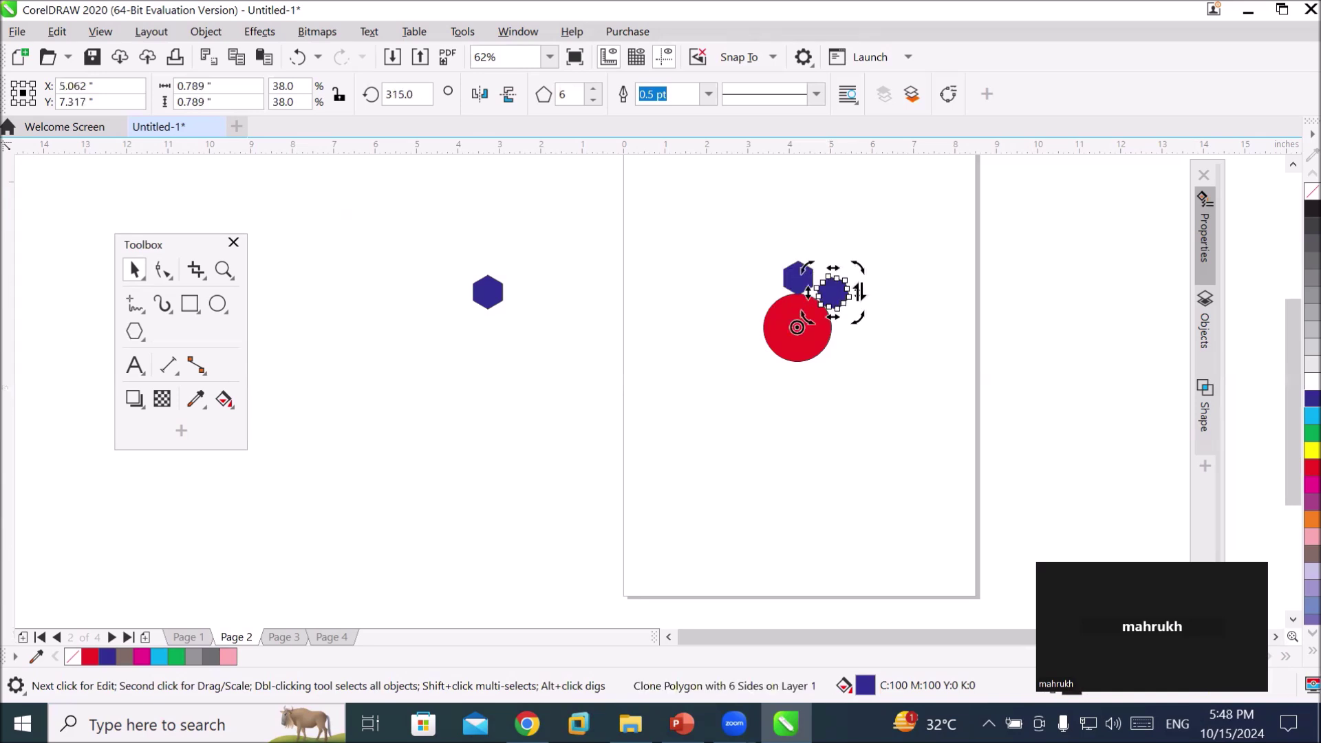
key(ctrl+r)
key(ctrl+r)
key(ctrl+r)
key(ctrl+r)
key(ctrl+r)
key(ctrl+r)
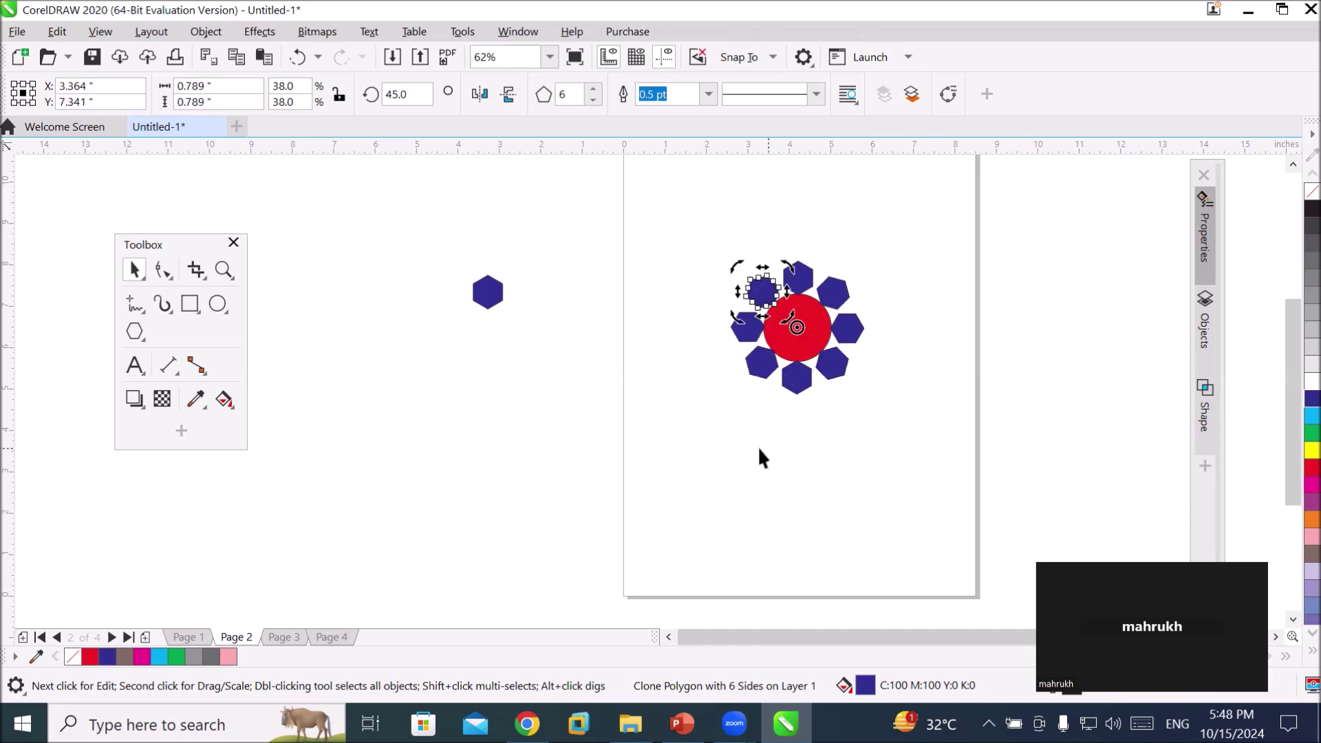
click(738, 459)
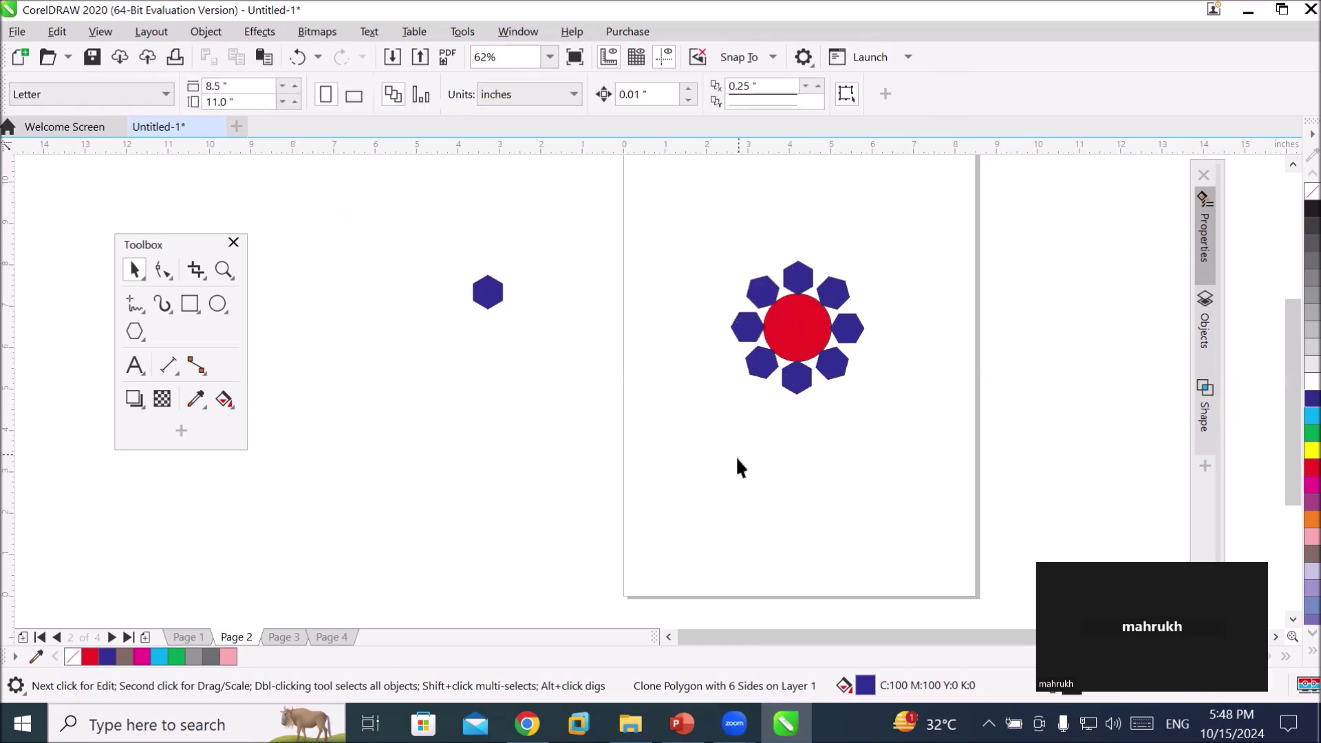
- Recolour the master hexagon outside the page with yellow, blue and brown in turn, ending with pink
click(489, 297)
click(1311, 450)
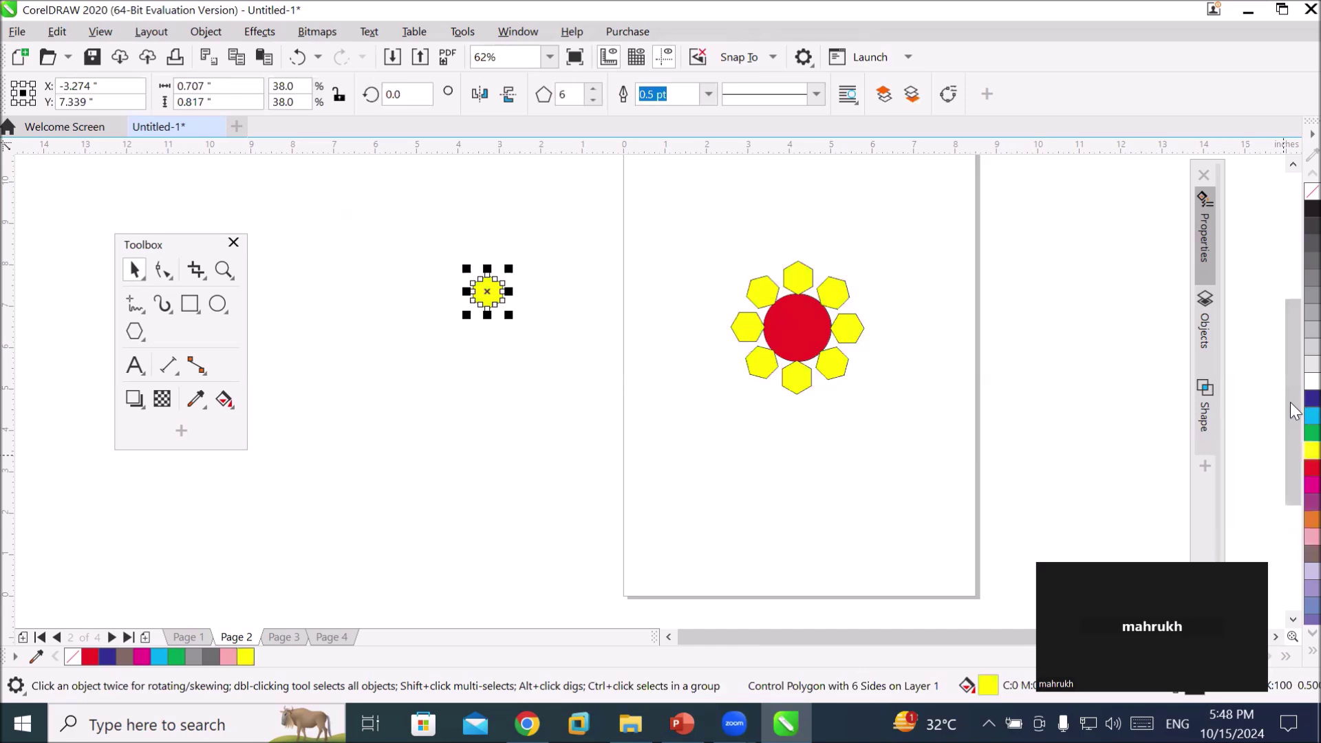
click(1311, 401)
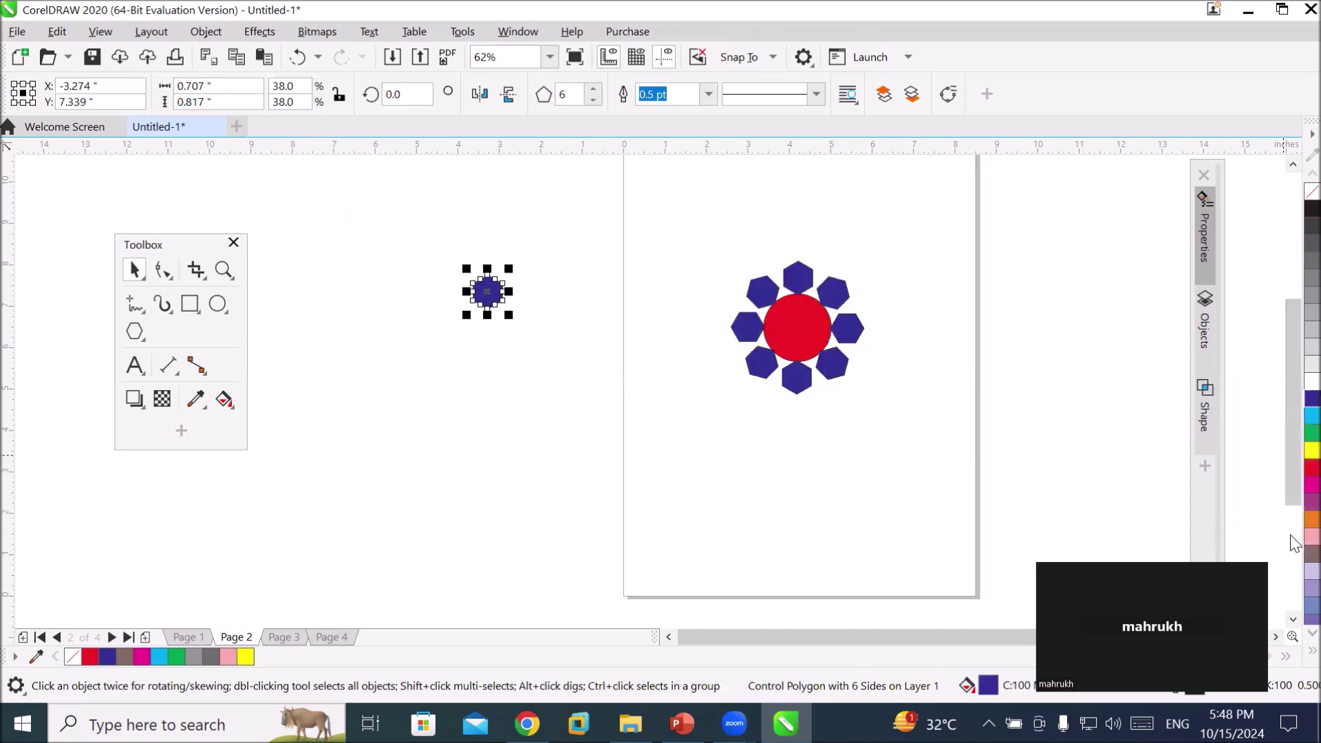
click(1310, 553)
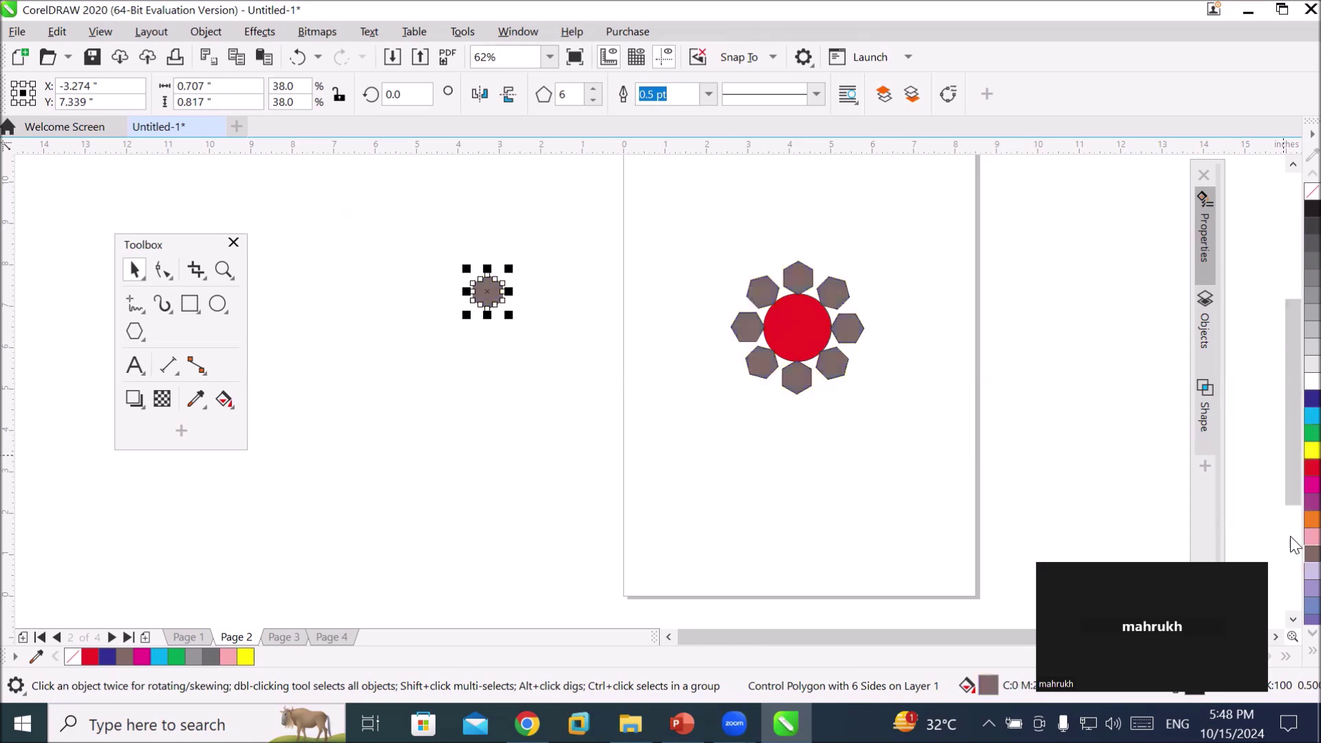
click(1311, 537)
- Uncover the master polygon by moving the floating toolbox aside, and raise its number of sides to 13
scroll(1005, 324, up, 2)
scroll(1006, 330, down, 2)
scroll(887, 224, up, 2)
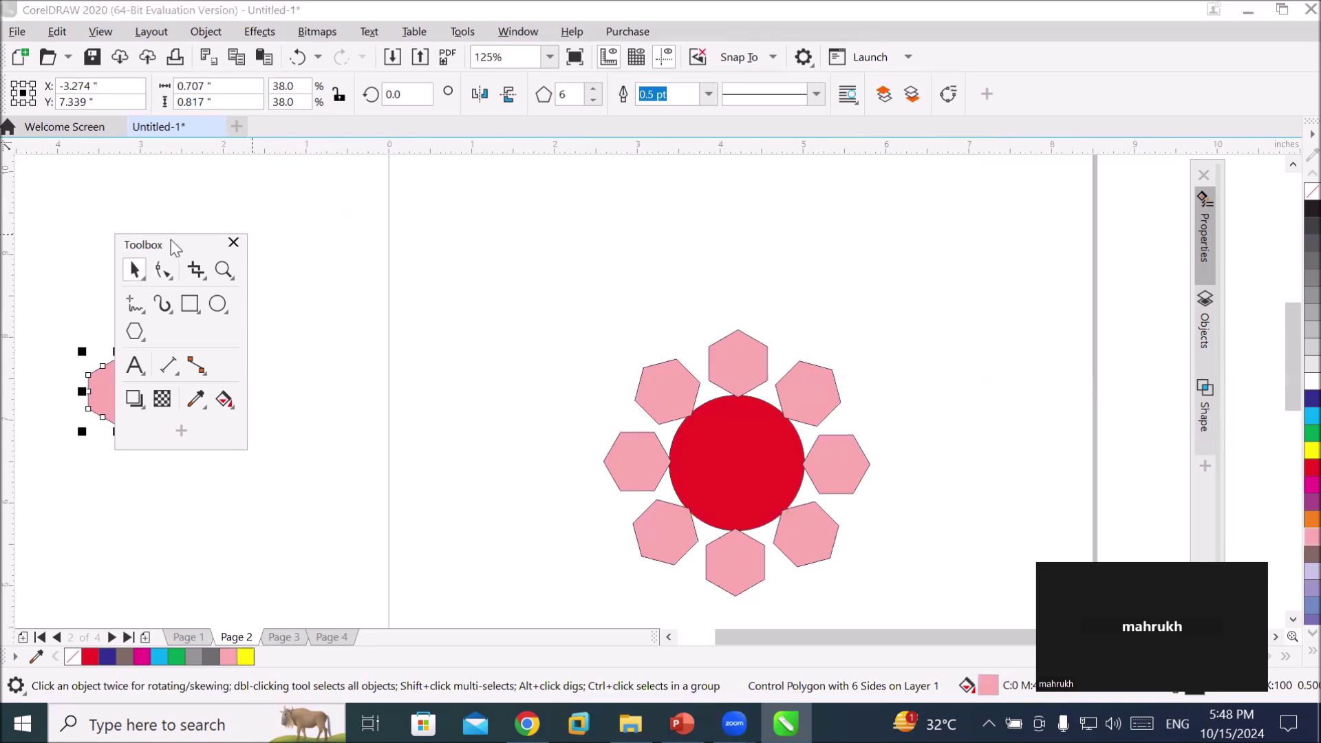
drag(168, 245, 380, 231)
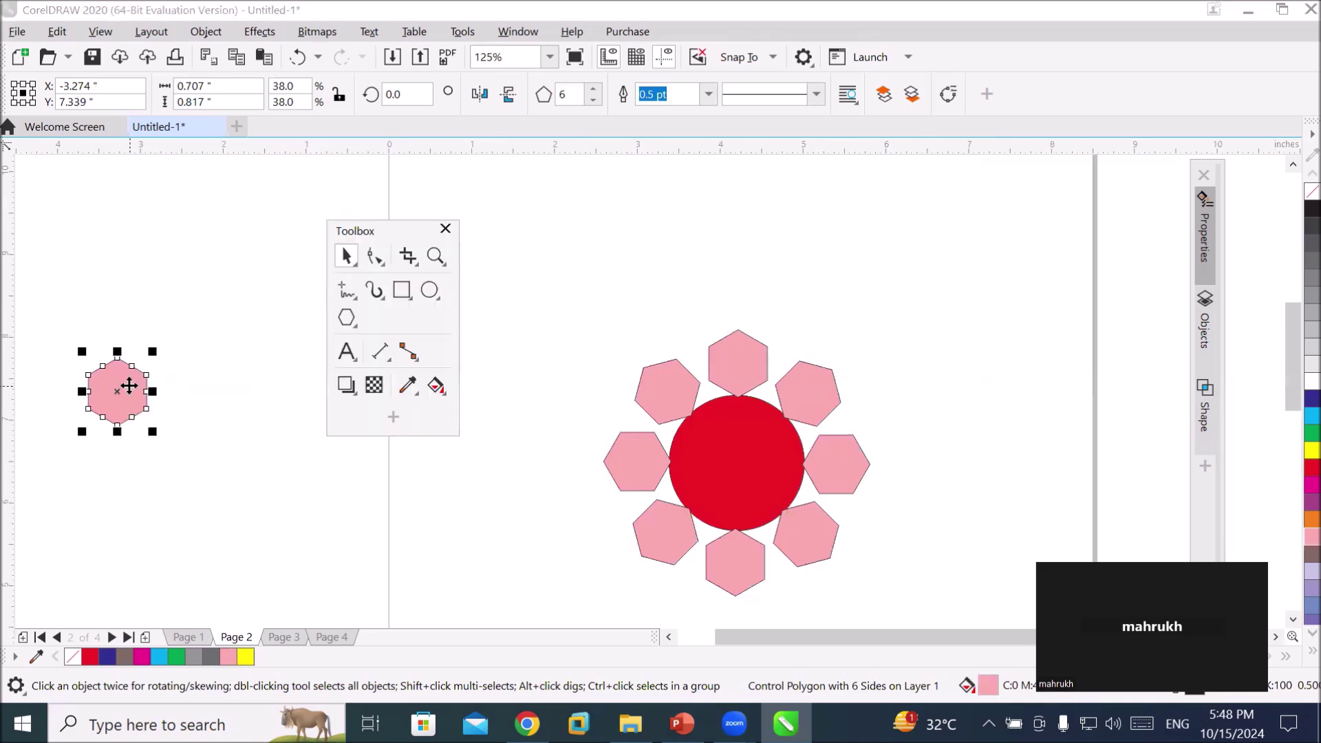
click(591, 92)
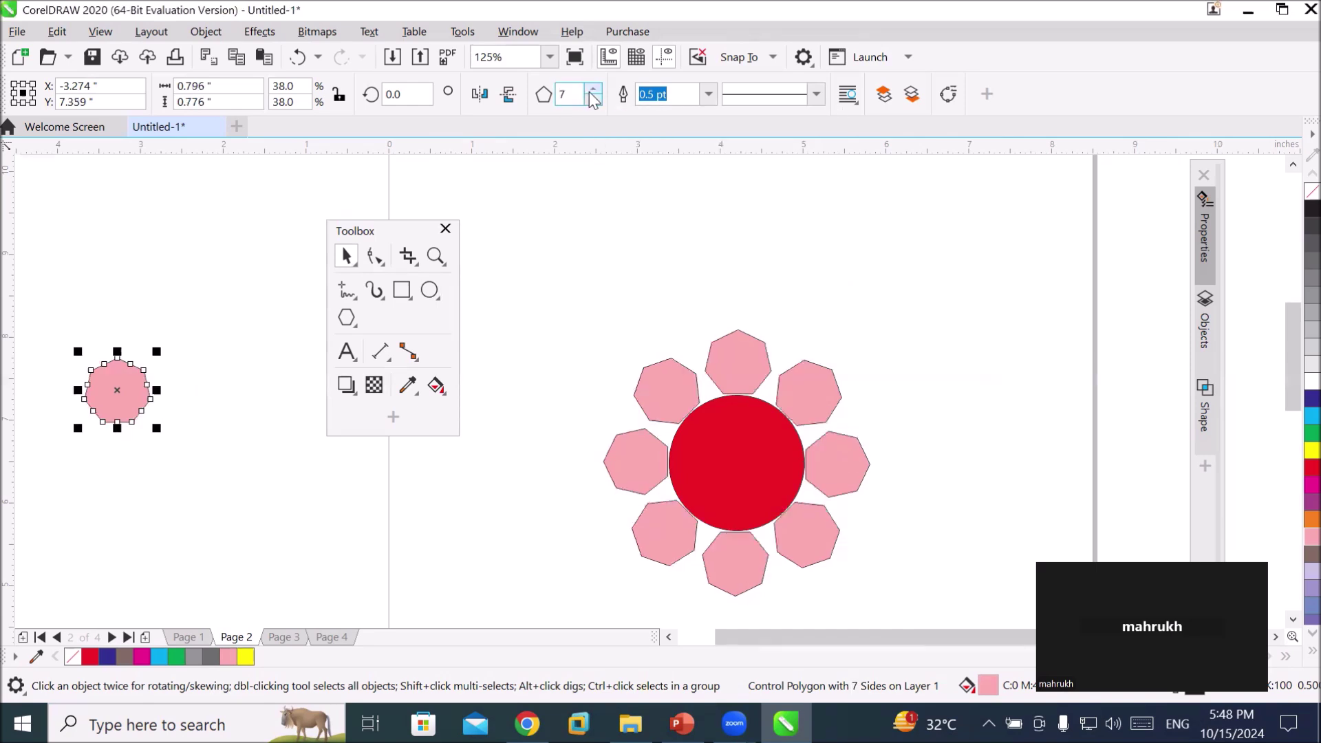
click(593, 90)
click(593, 90)
click(593, 90)
click(592, 90)
click(592, 91)
click(592, 90)
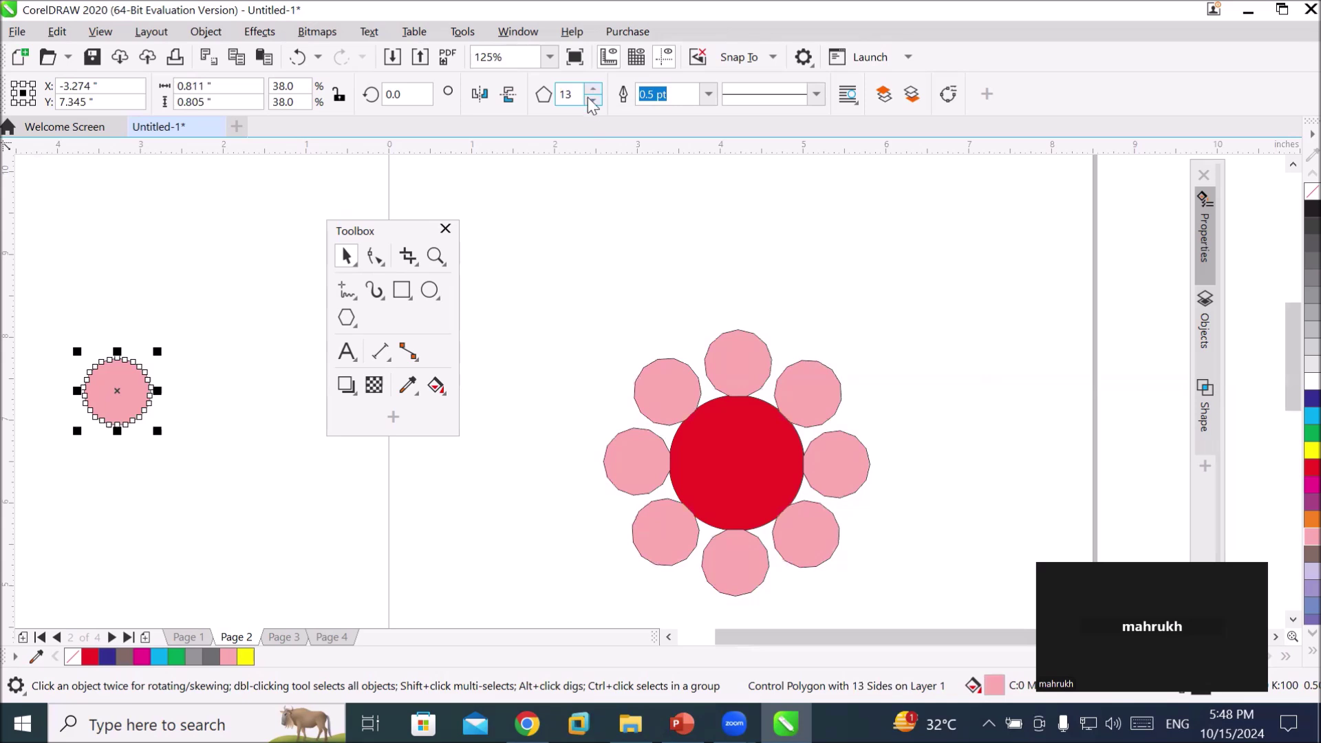
- Lower the master polygon's number of sides to 3 to make it a triangle
click(592, 101)
click(591, 101)
click(591, 101)
click(592, 101)
click(591, 101)
click(592, 101)
click(592, 101)
click(591, 101)
click(592, 102)
click(591, 101)
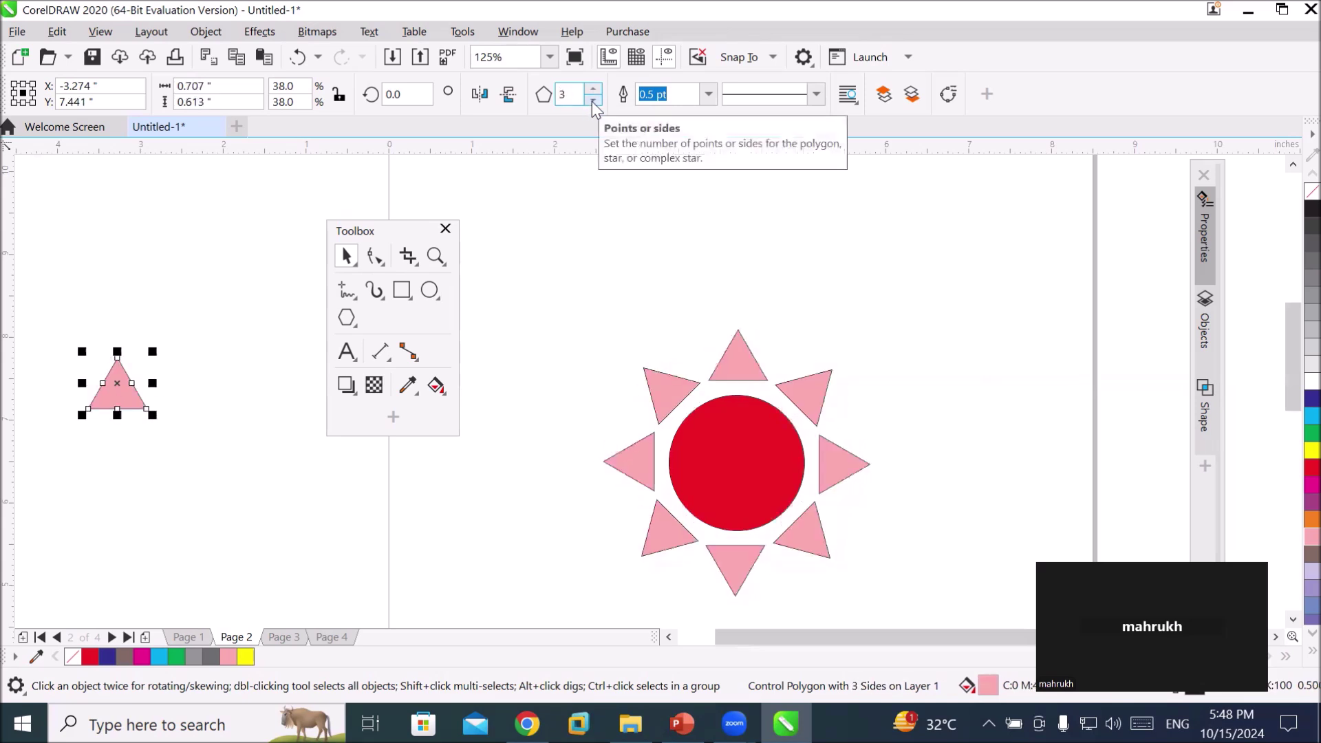
- Vary the master polygon's number of sides up past 7 and back down, ending with 4
click(593, 89)
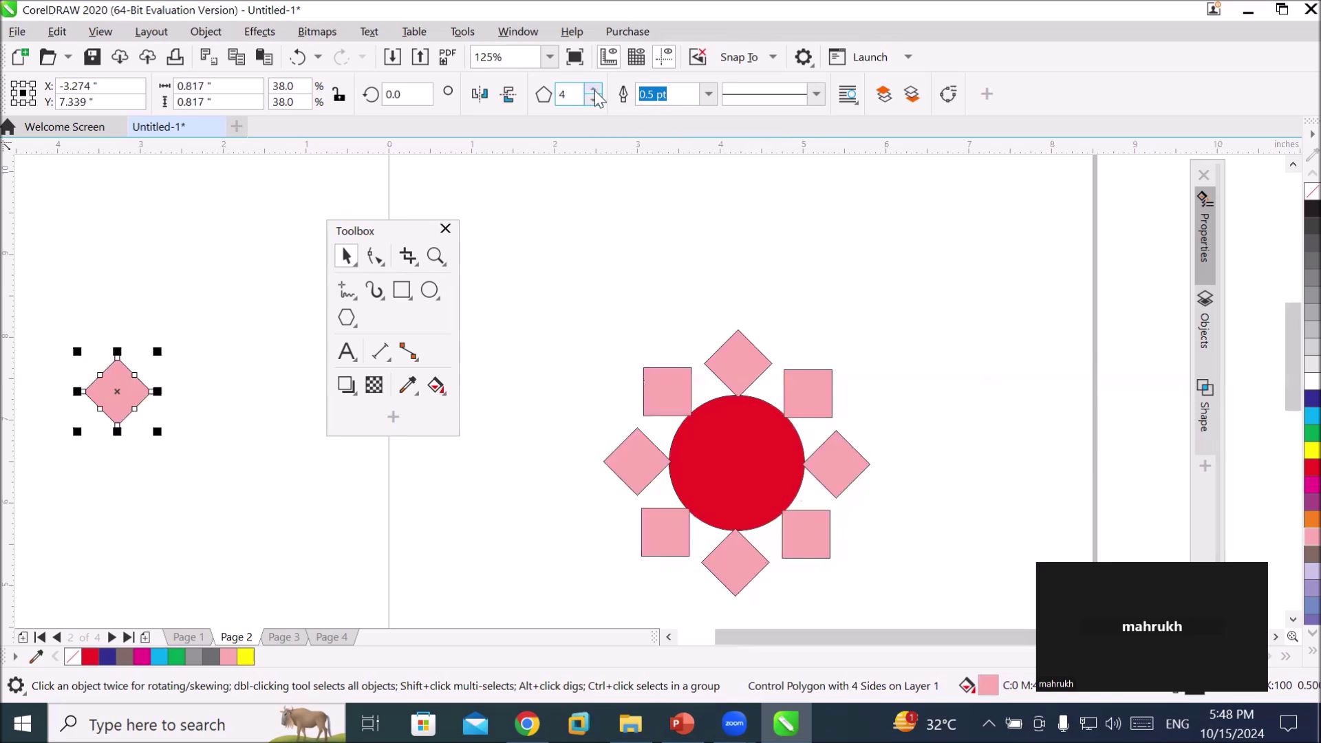
click(593, 90)
click(593, 90)
click(593, 91)
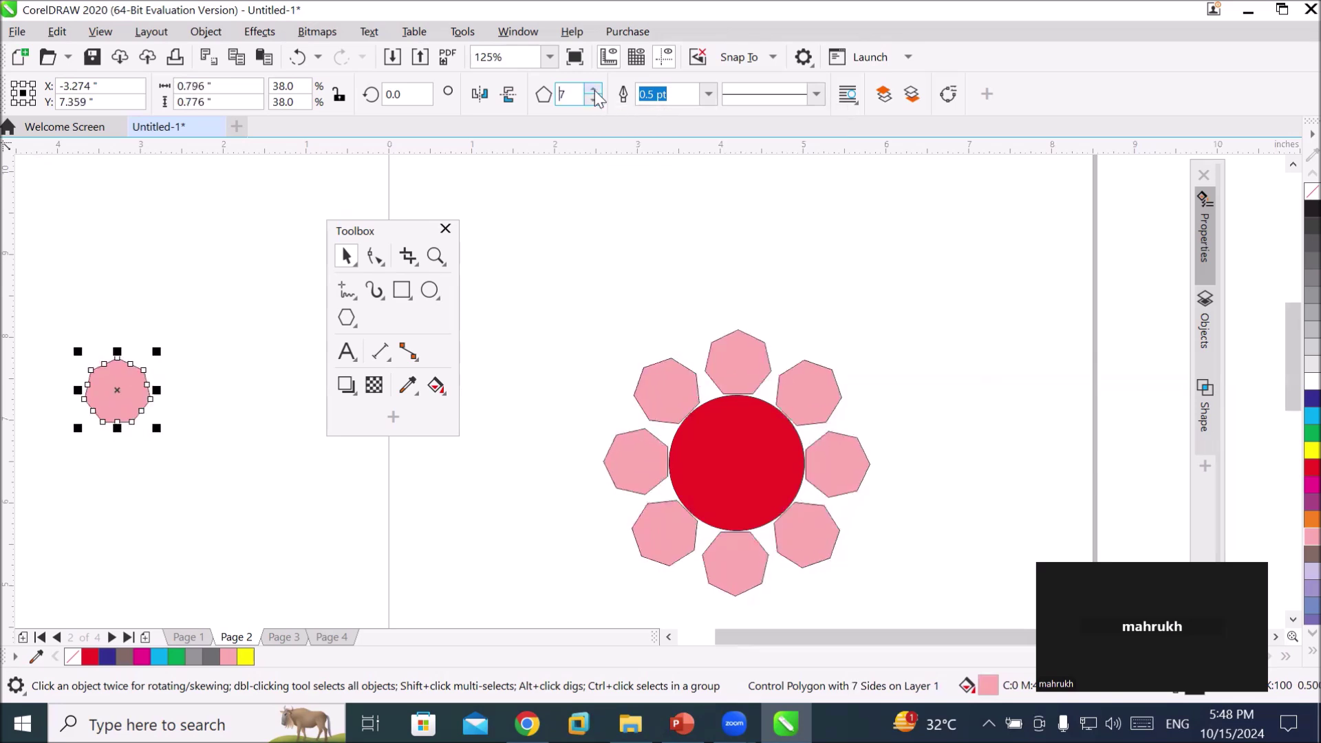
click(594, 91)
click(594, 90)
click(594, 101)
click(595, 101)
click(594, 101)
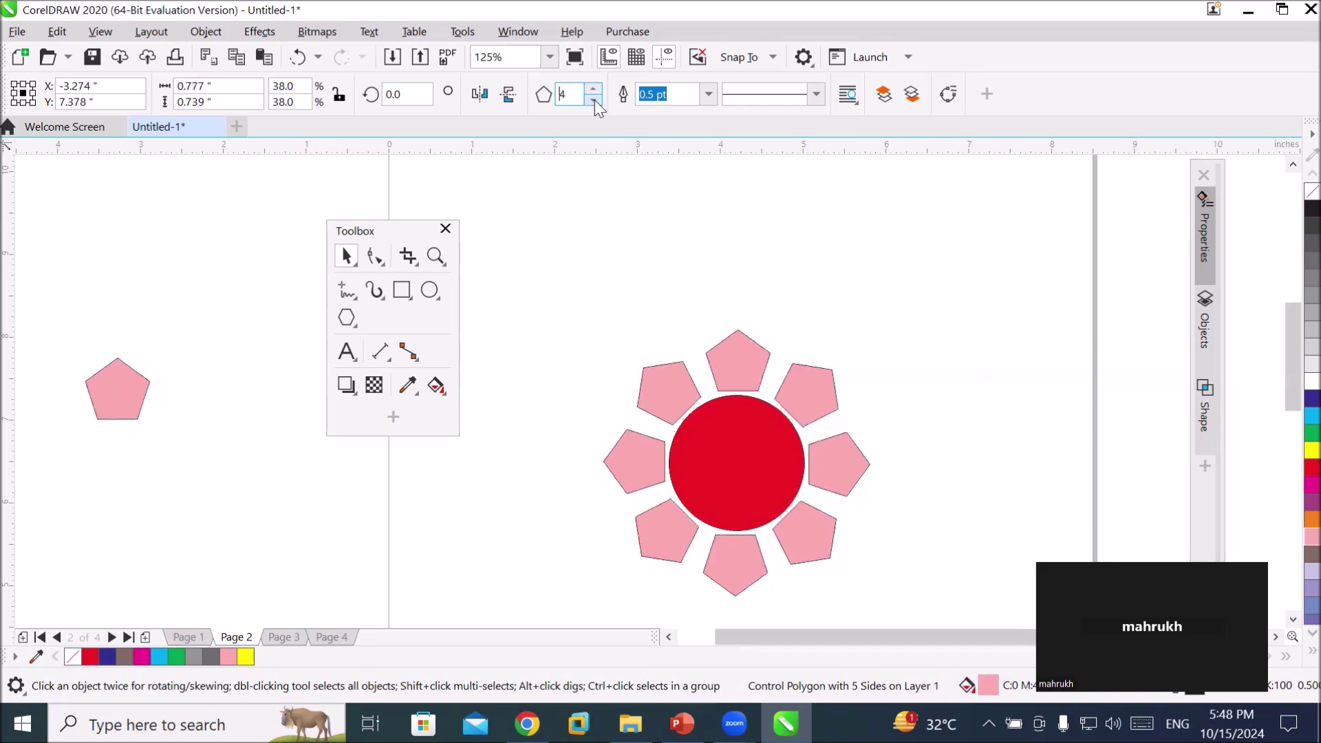
click(594, 101)
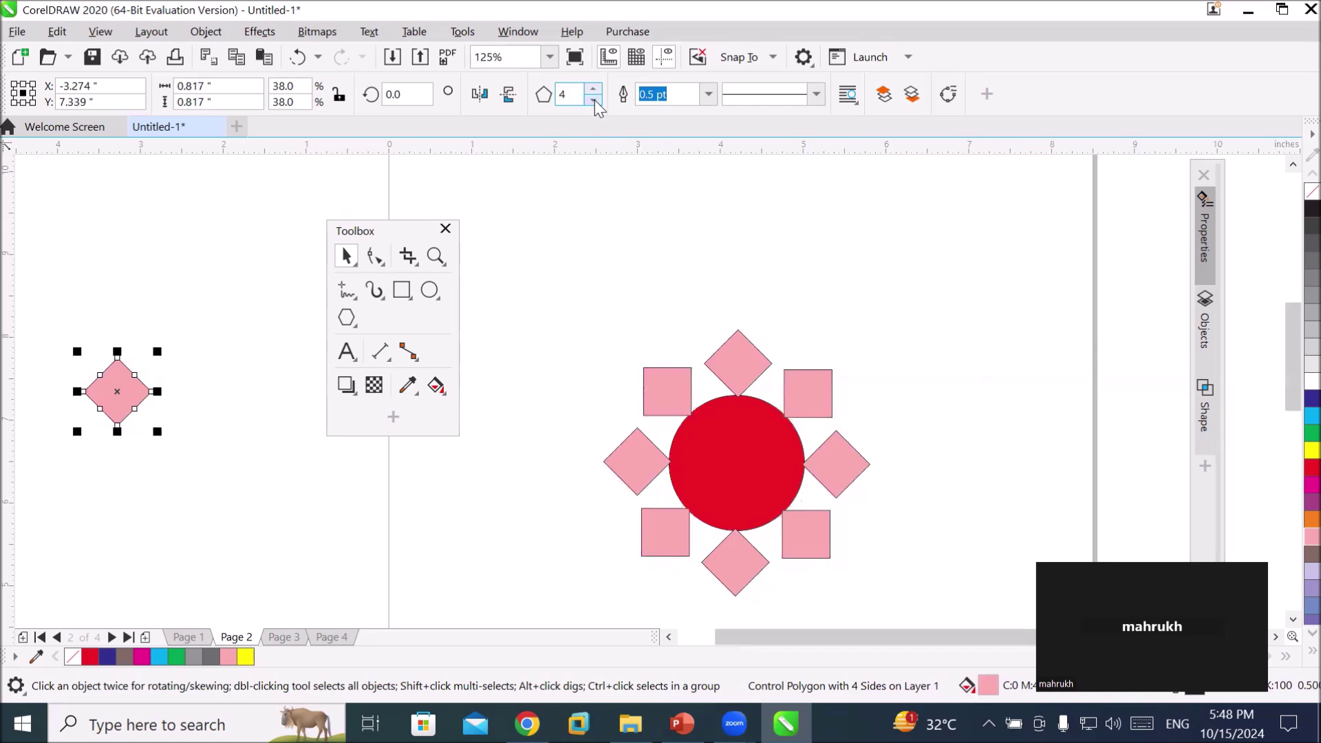
- Give the four-sided master polygon a dotted outline with a width of 4 pt
click(816, 94)
click(819, 160)
click(708, 95)
click(709, 163)
click(708, 94)
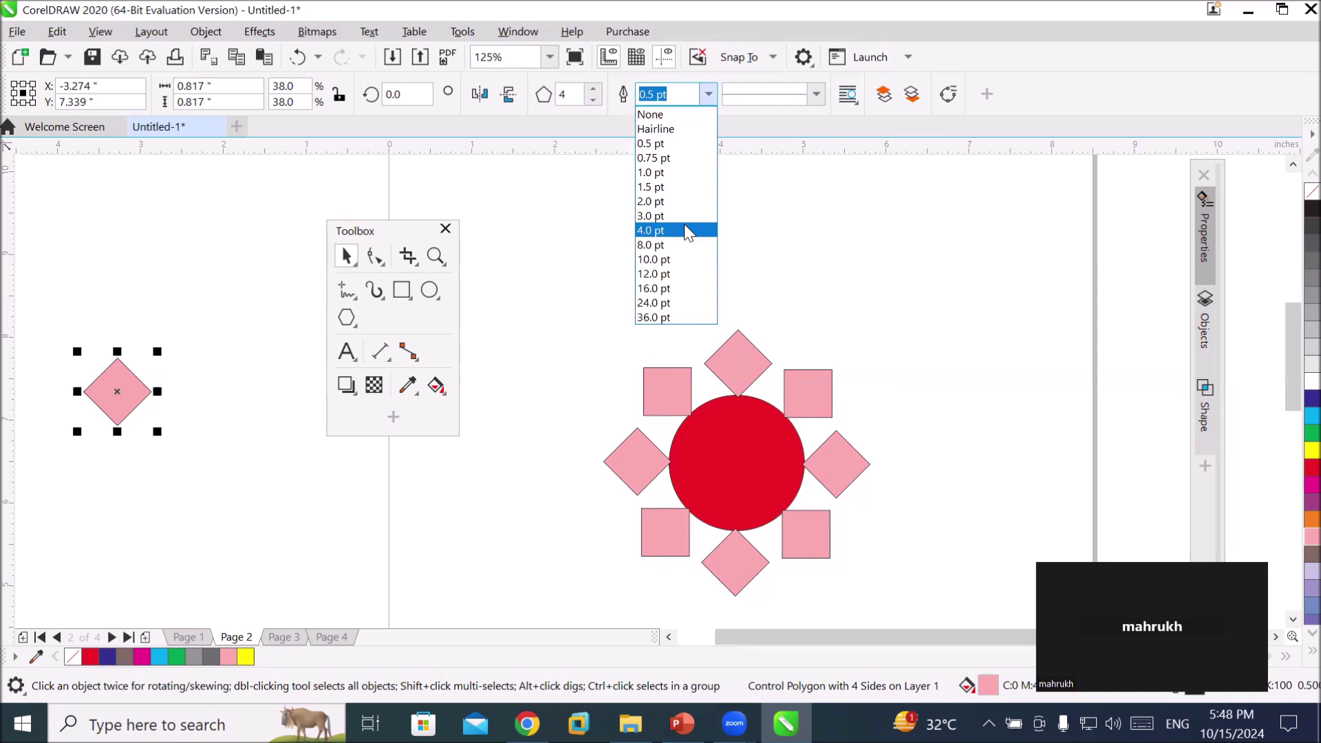
click(687, 226)
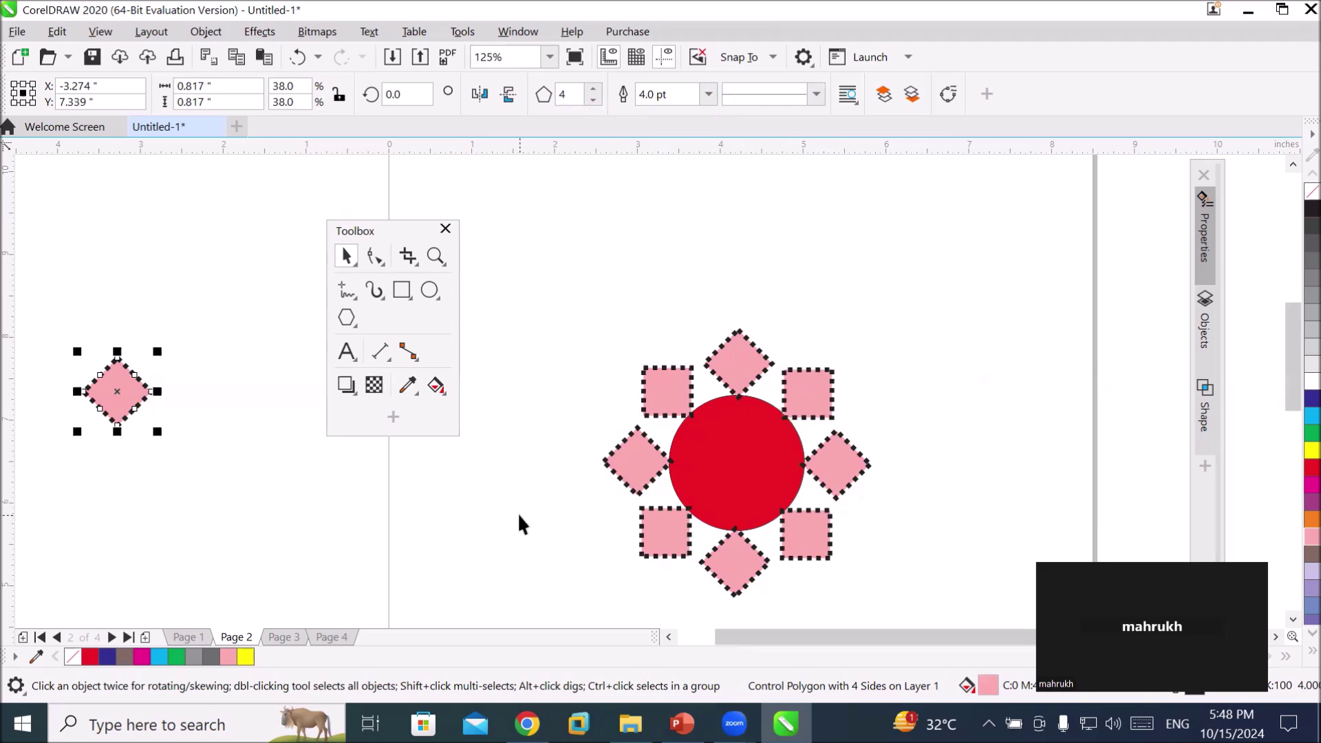
- Reduce the dotted master polygon to three sides and fill it blue
click(592, 100)
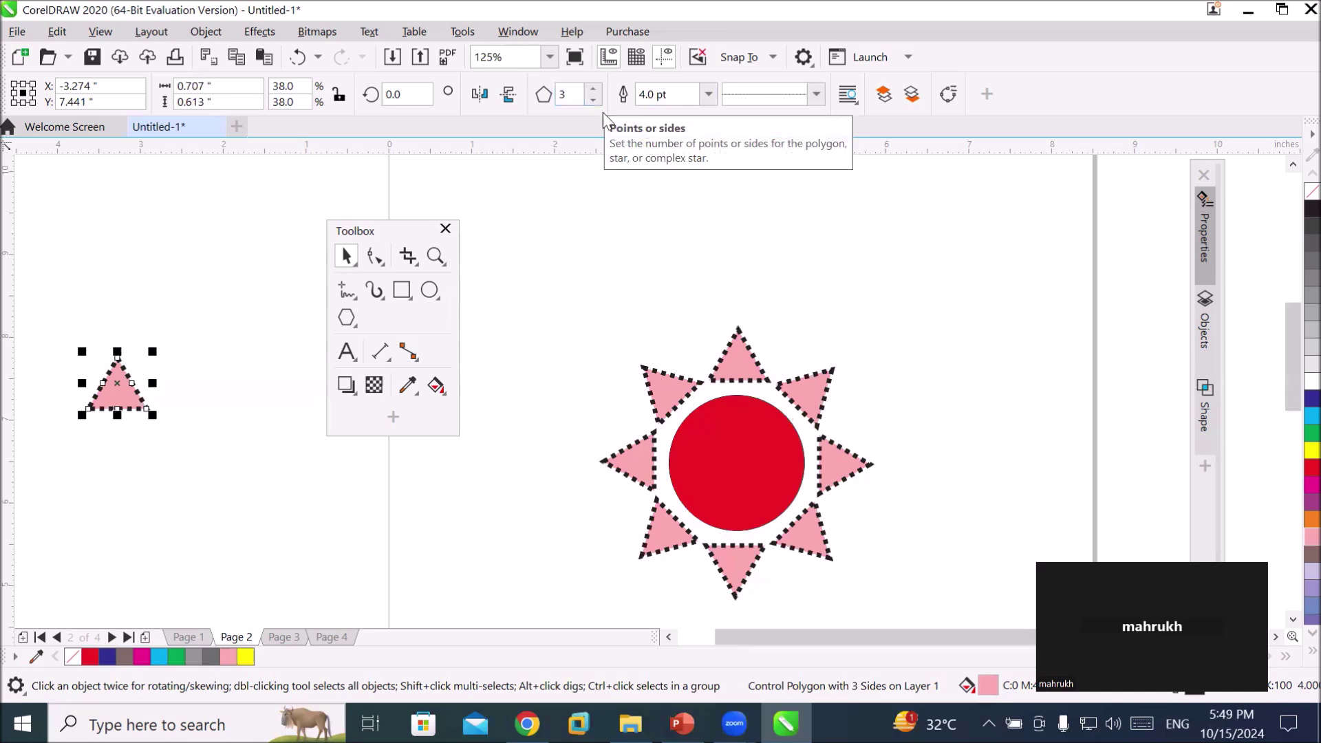
click(1292, 397)
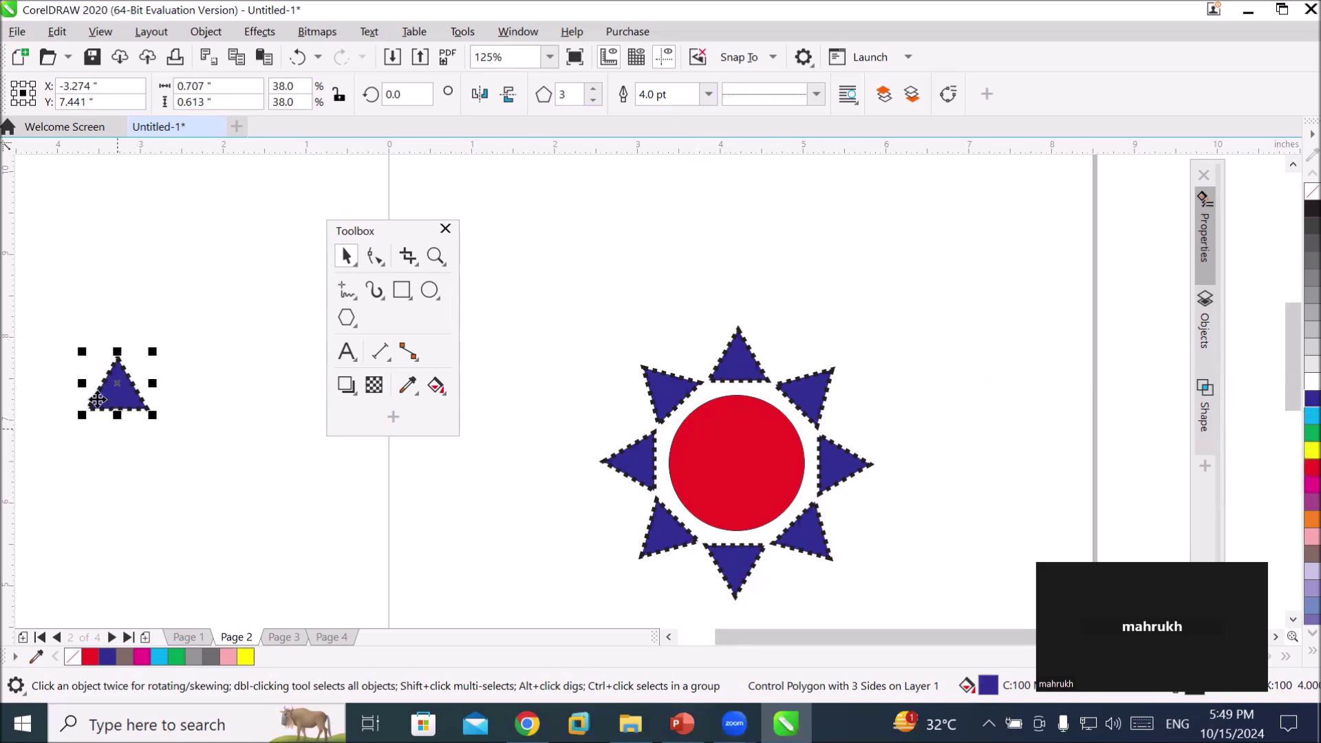
- Use the Shape tool to stretch the master triangle's apex node upward, swing it sideways, and return it to about its original place
click(117, 384)
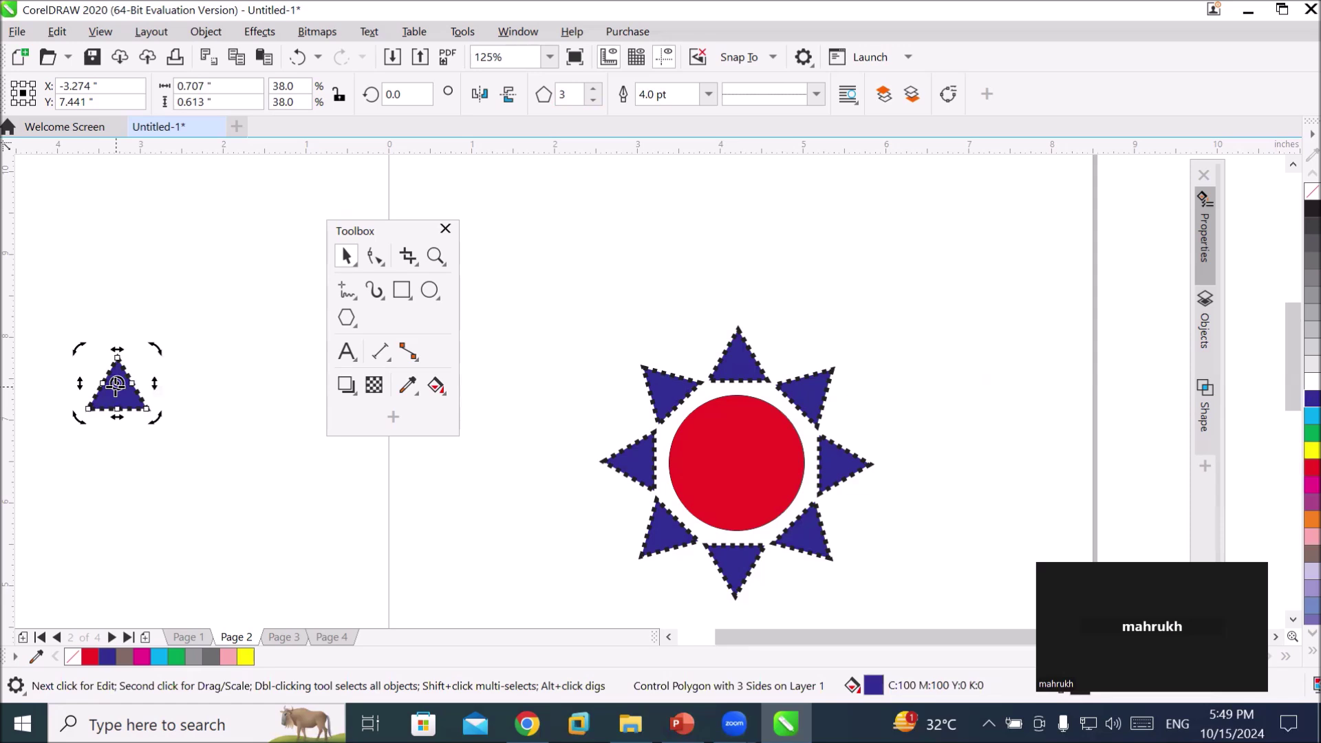
click(378, 253)
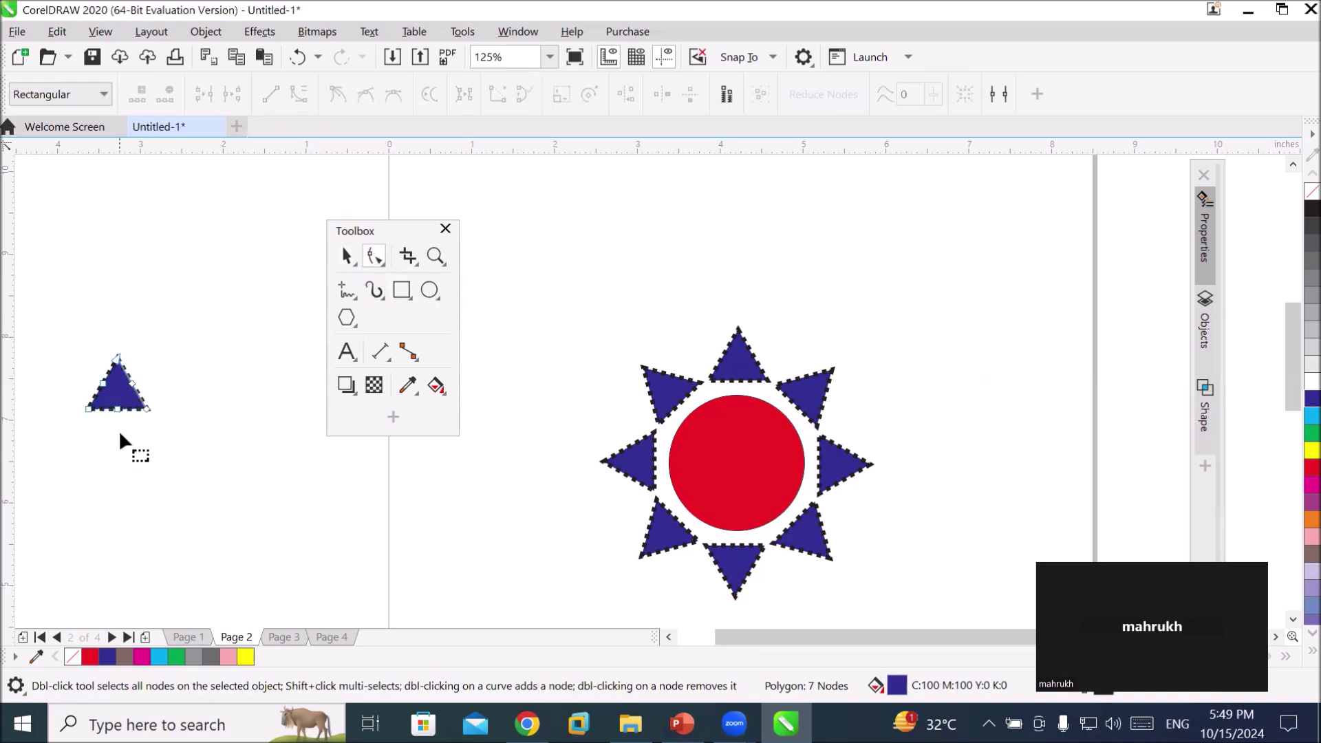
drag(120, 359, 123, 327)
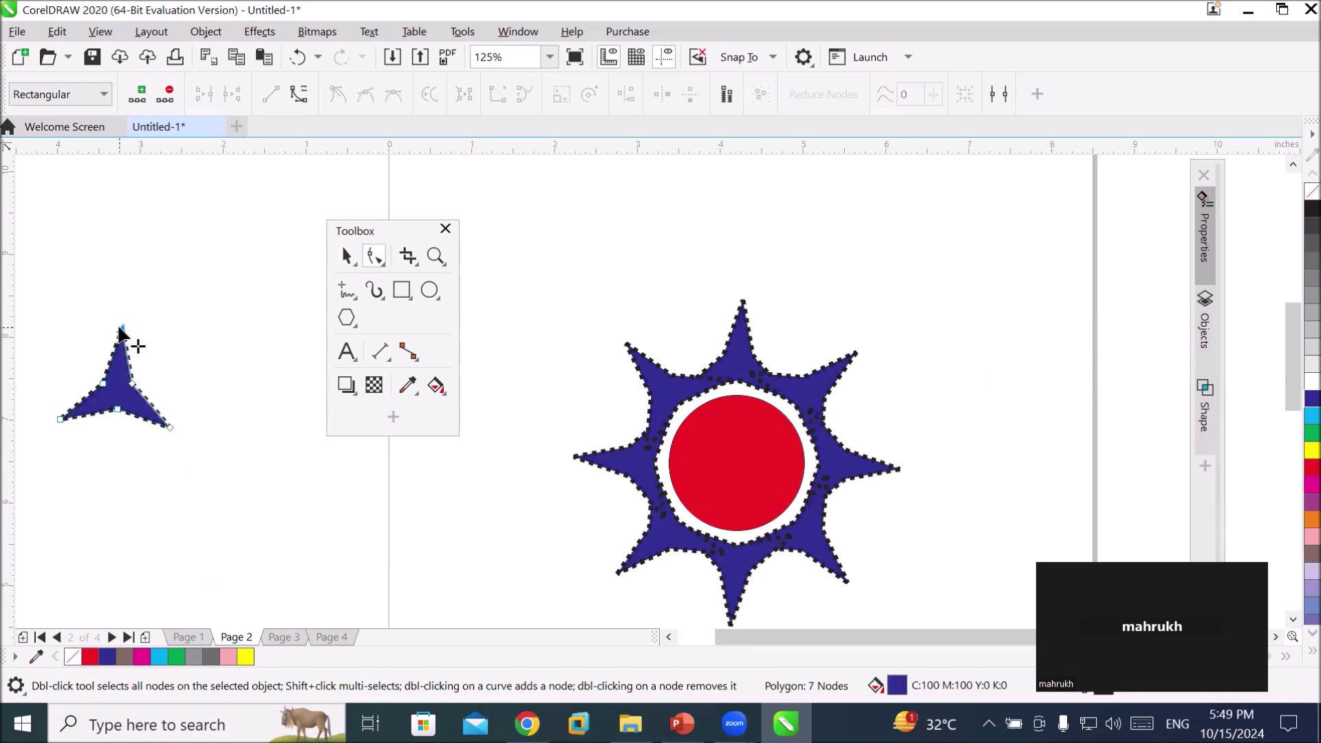
drag(120, 333, 150, 345)
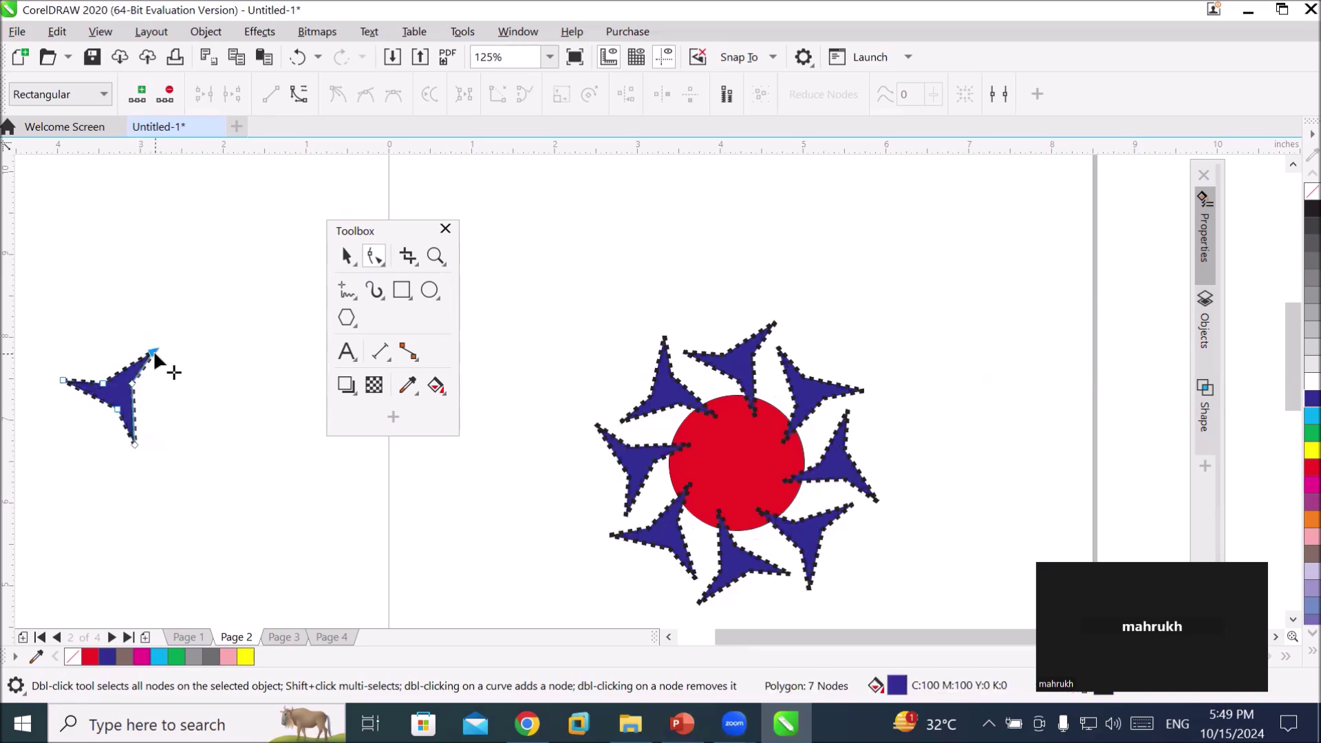
drag(151, 350, 120, 359)
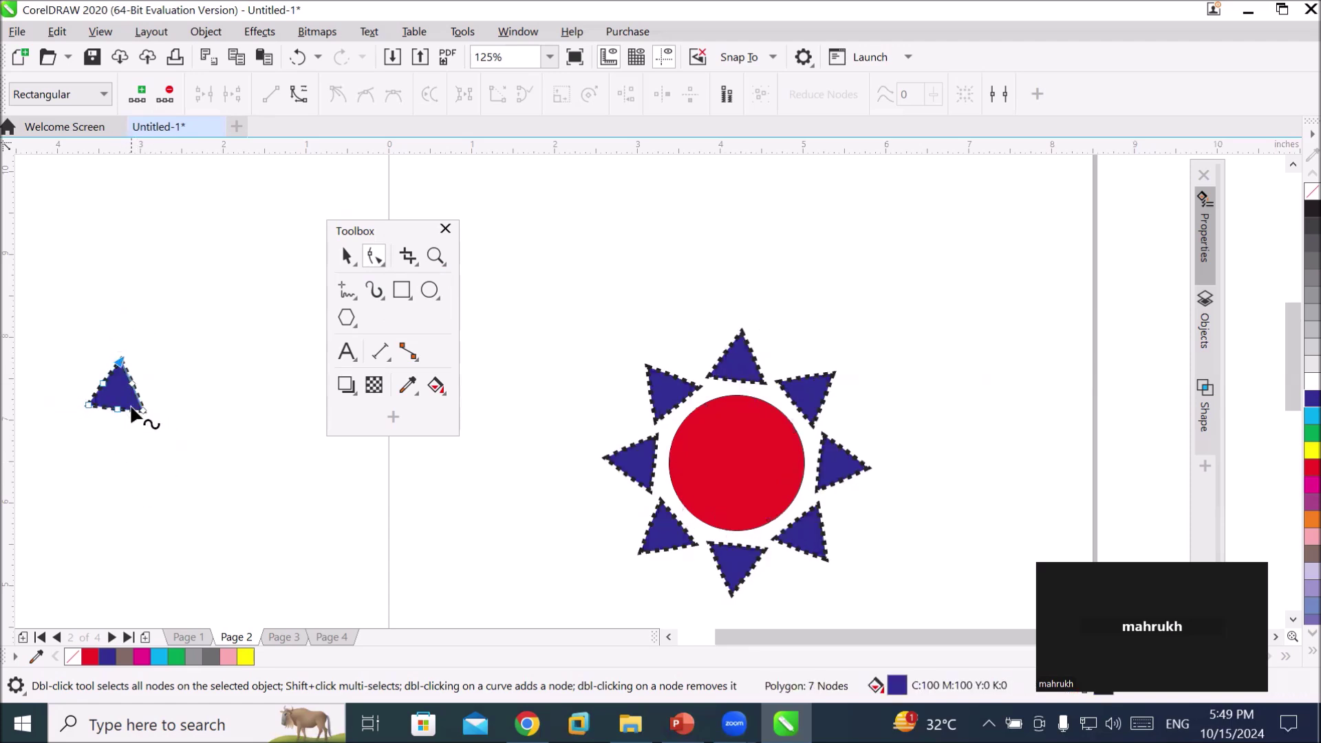
- Reshape the master triangle by moving its base midpoint node in and out and swinging its apex node around to form three separate blades
drag(121, 411, 125, 405)
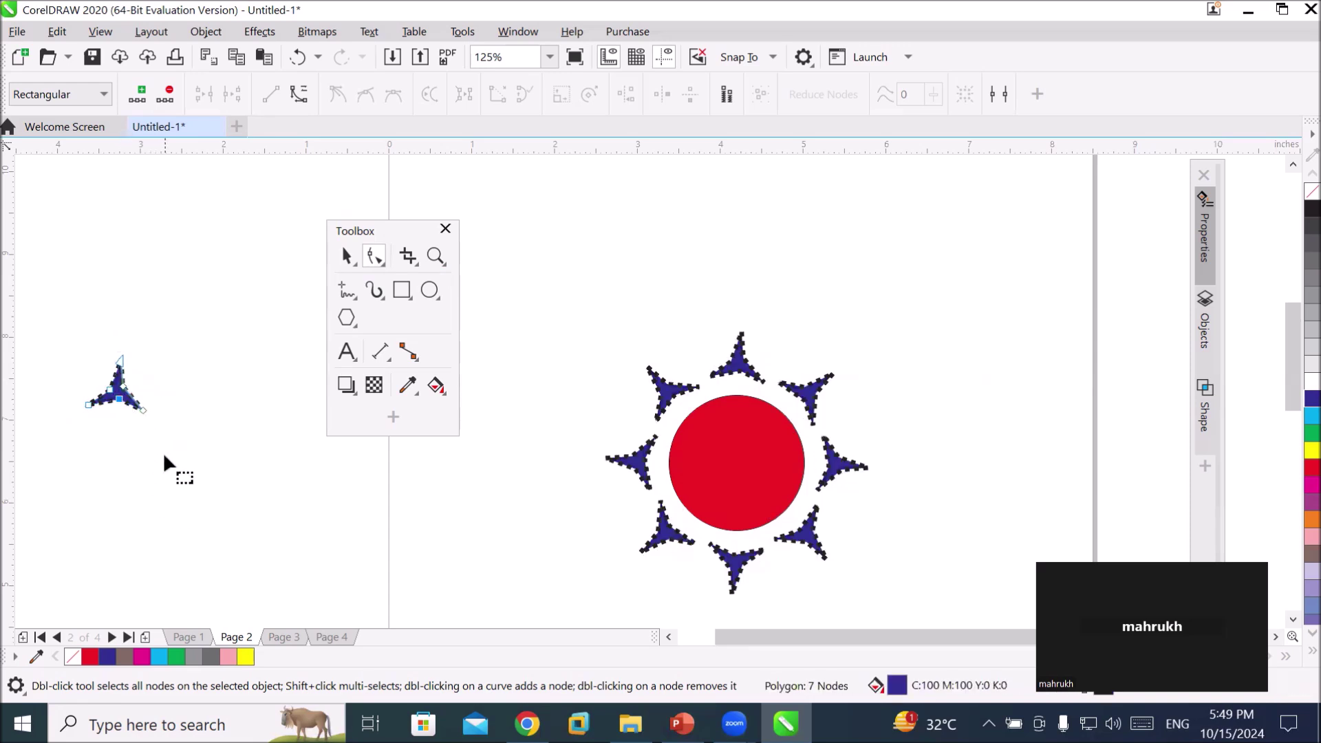
drag(120, 401, 116, 424)
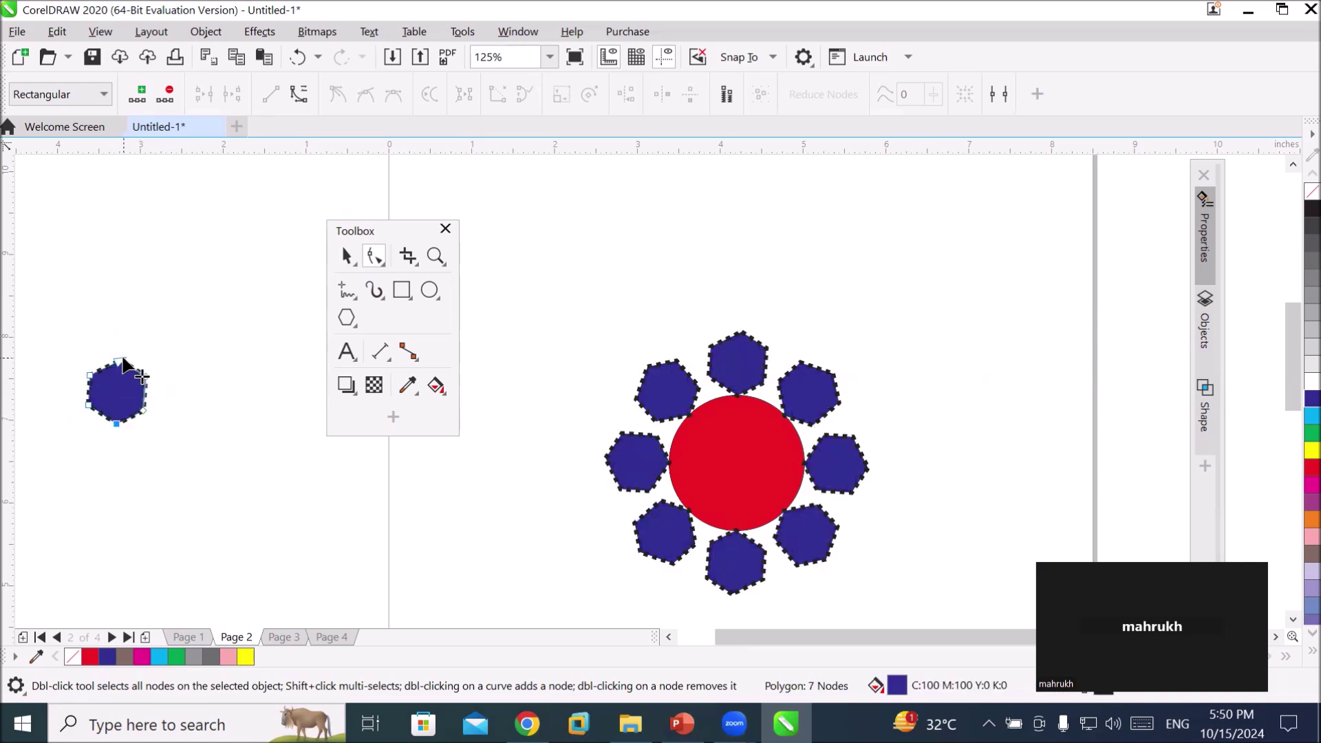
drag(121, 359, 139, 443)
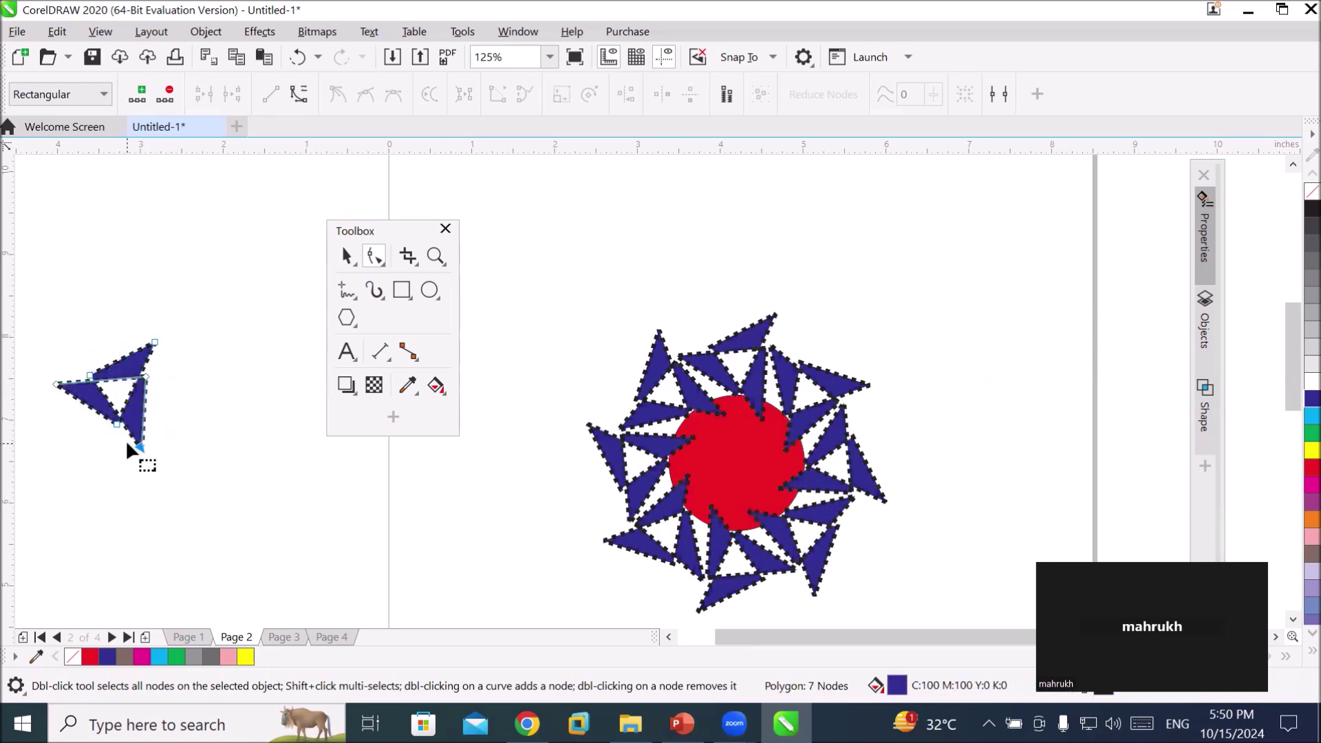
drag(136, 444, 74, 450)
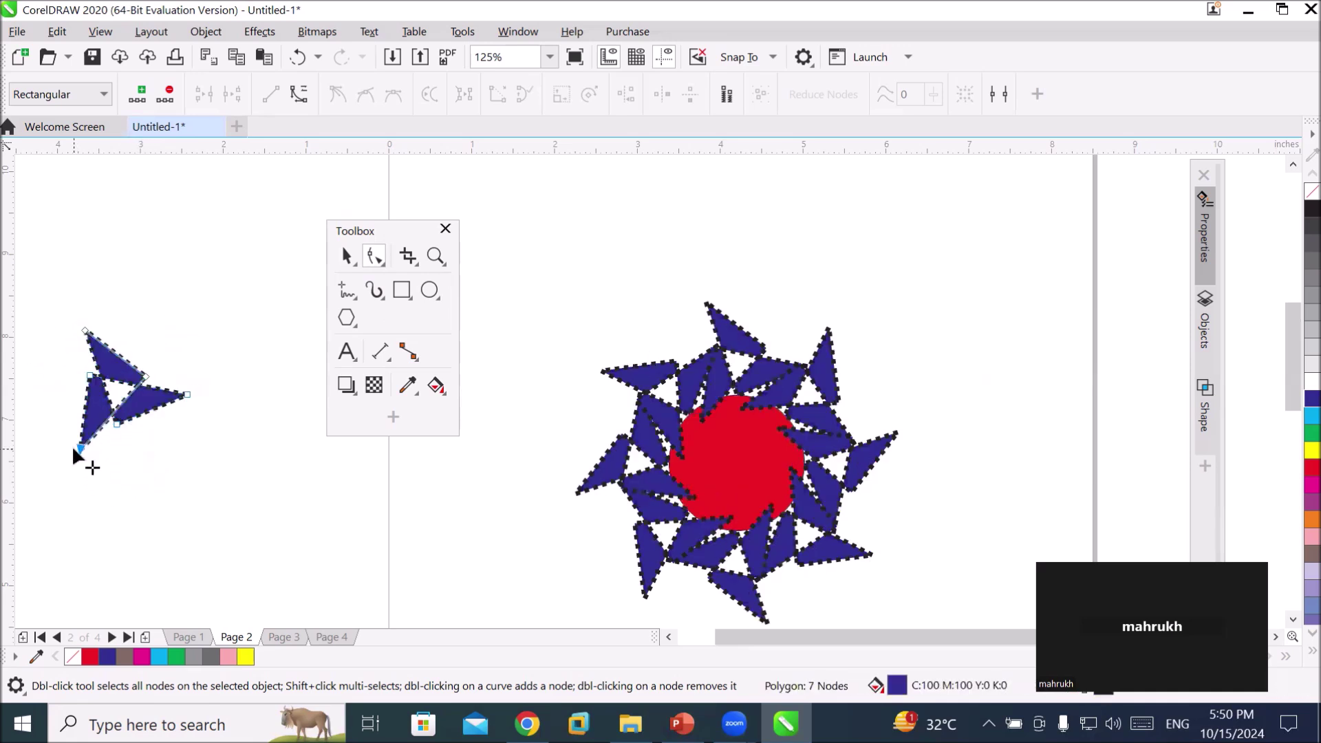
- Fill the master shape red with a green outline and pull its corner node outward into long, thin blades
click(1292, 470)
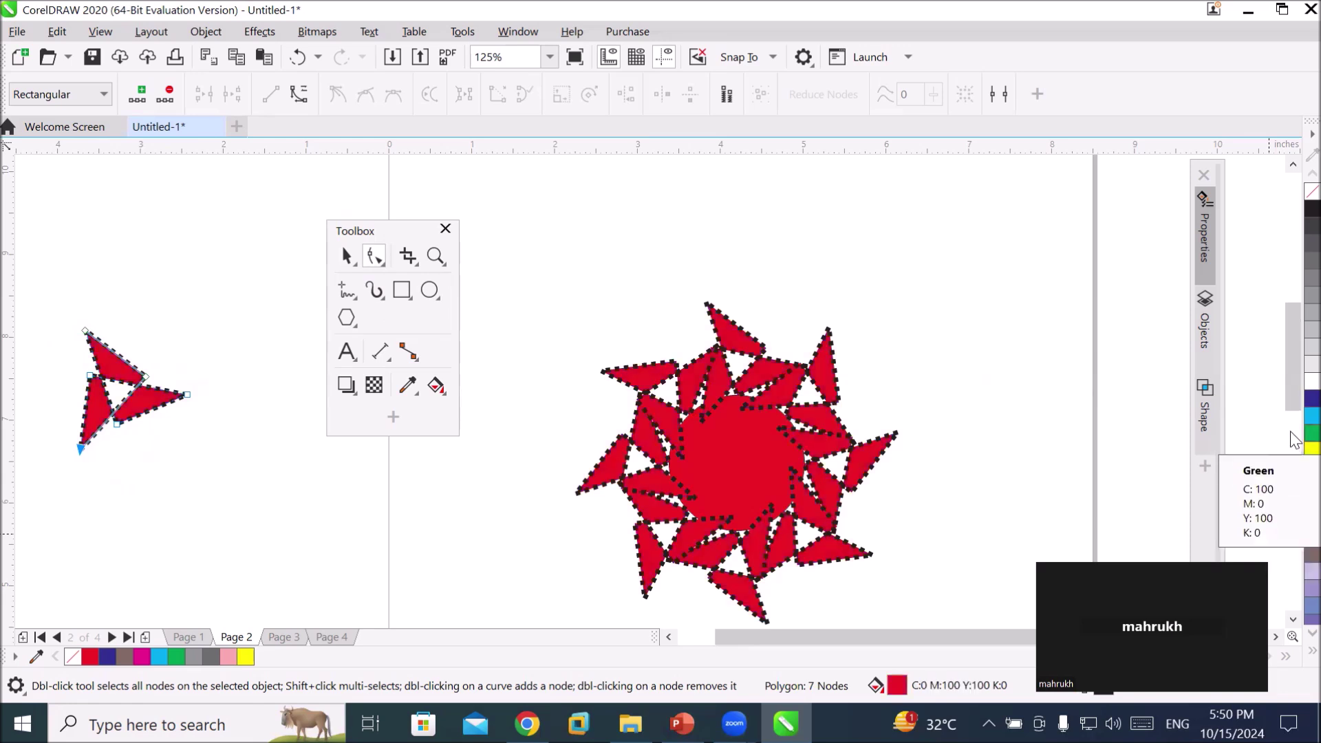
right_click(1294, 439)
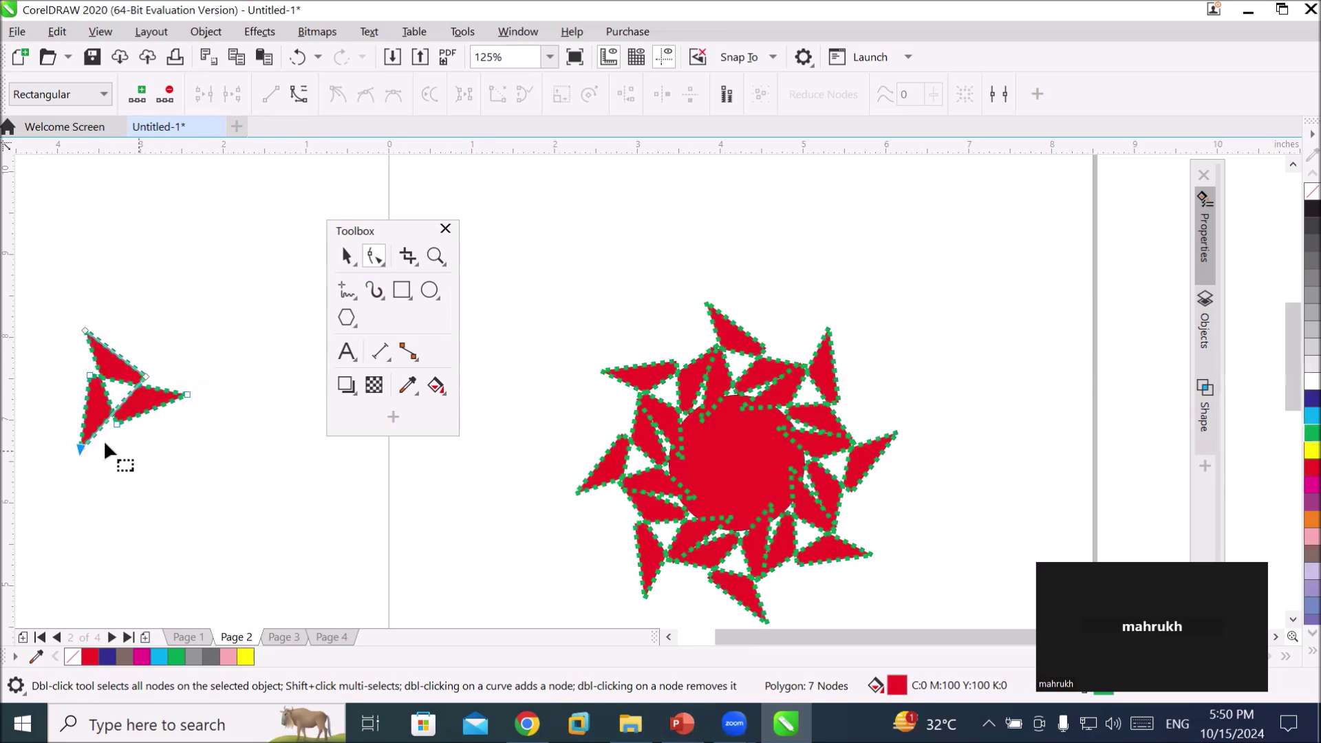
drag(79, 448, 64, 395)
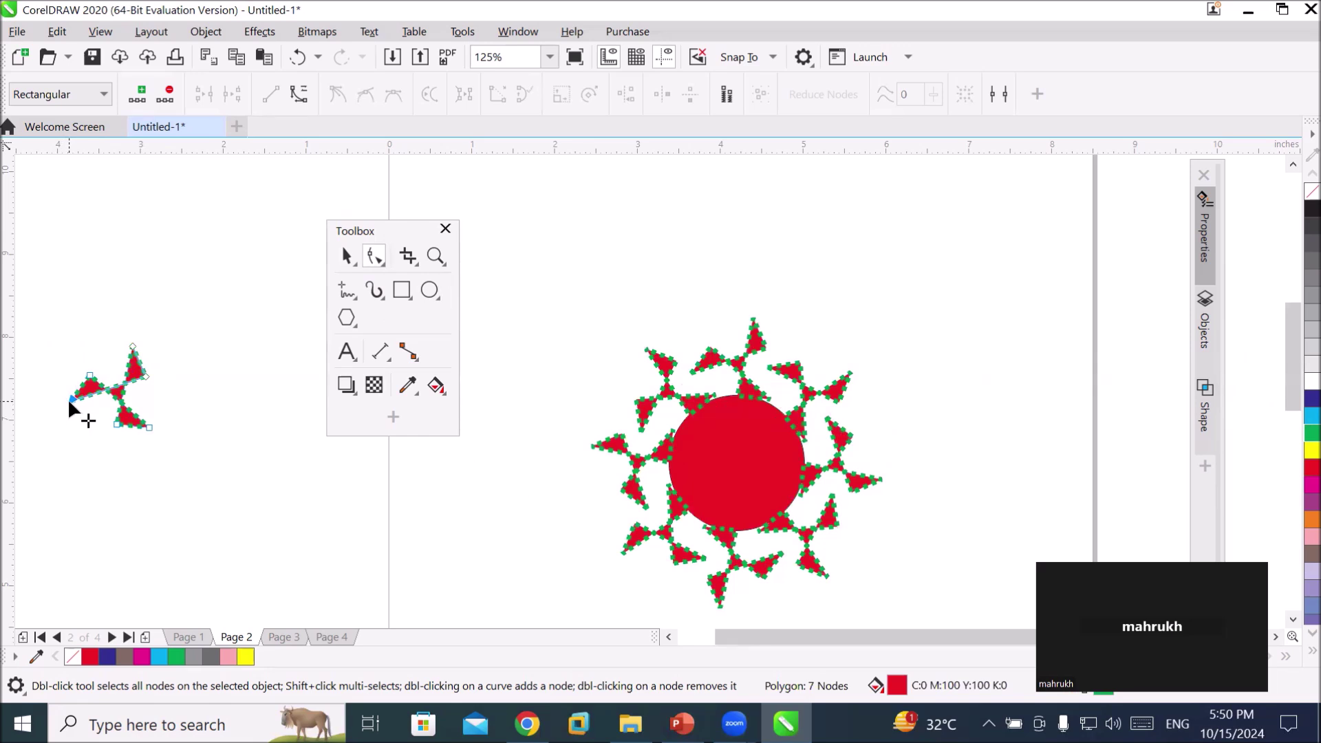
drag(68, 399, 209, 491)
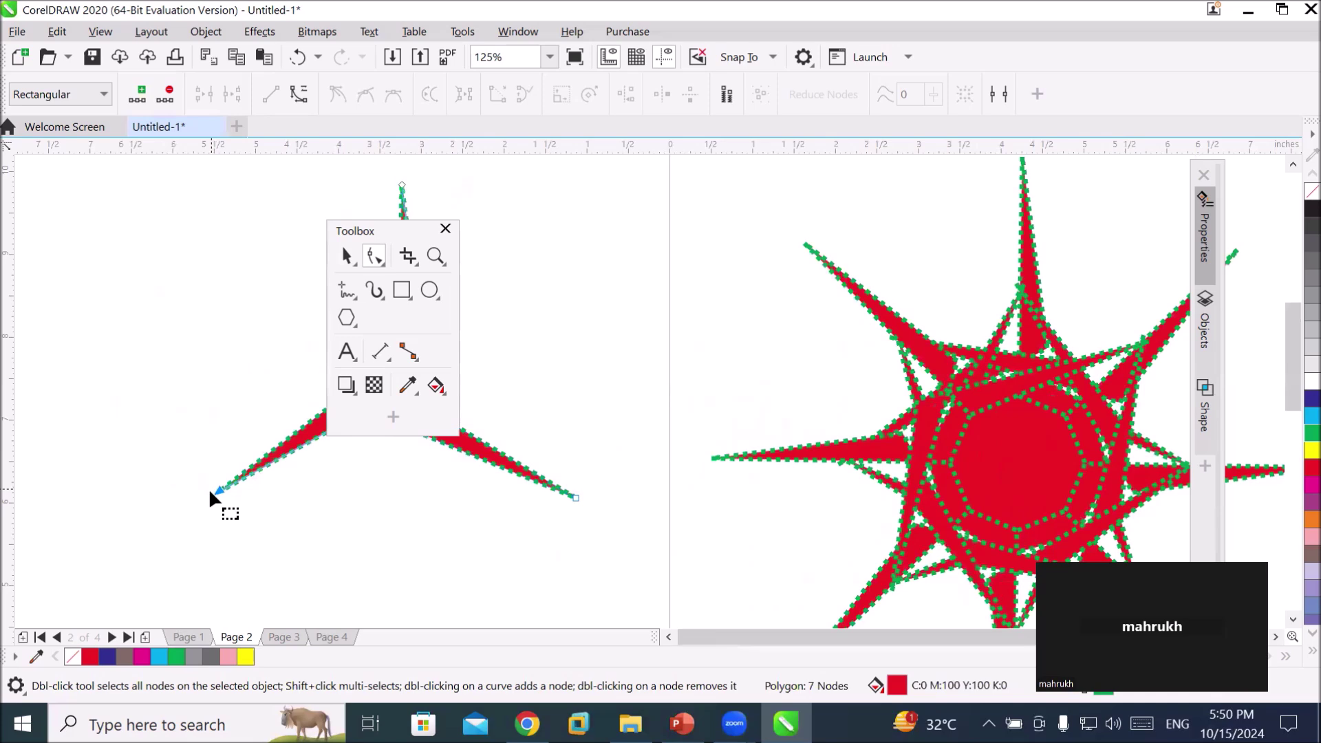
drag(218, 487, 293, 447)
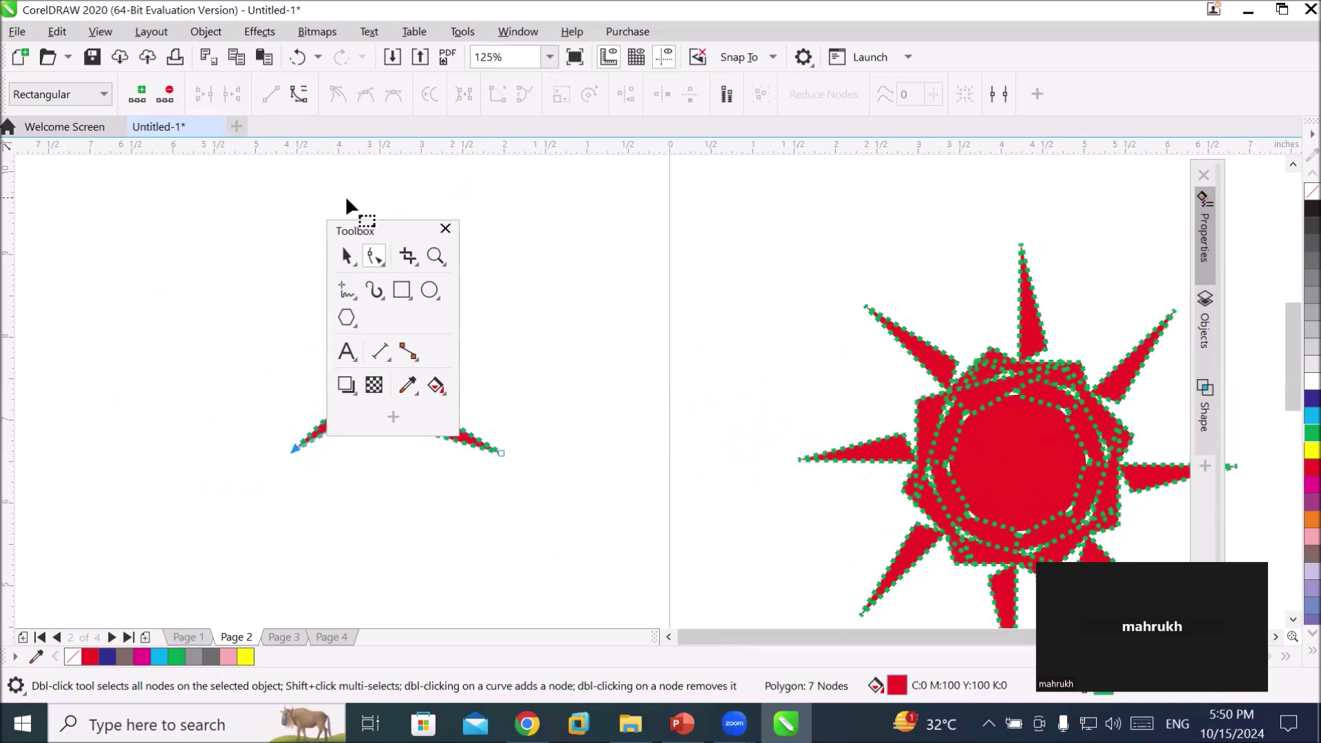
- Clear the toolbox off the master shape and swing its corner node around to form three thin blades joined at the centre
click(372, 240)
drag(369, 238, 170, 279)
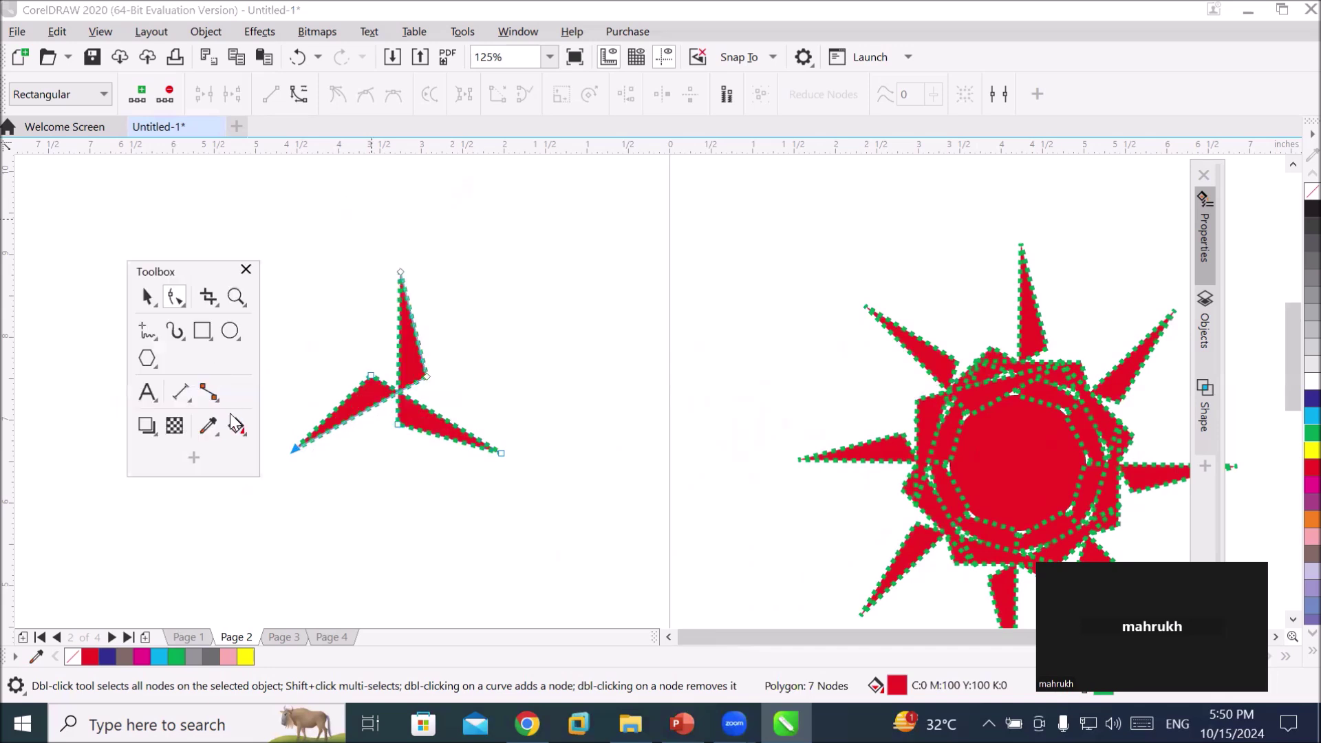
drag(292, 447, 377, 441)
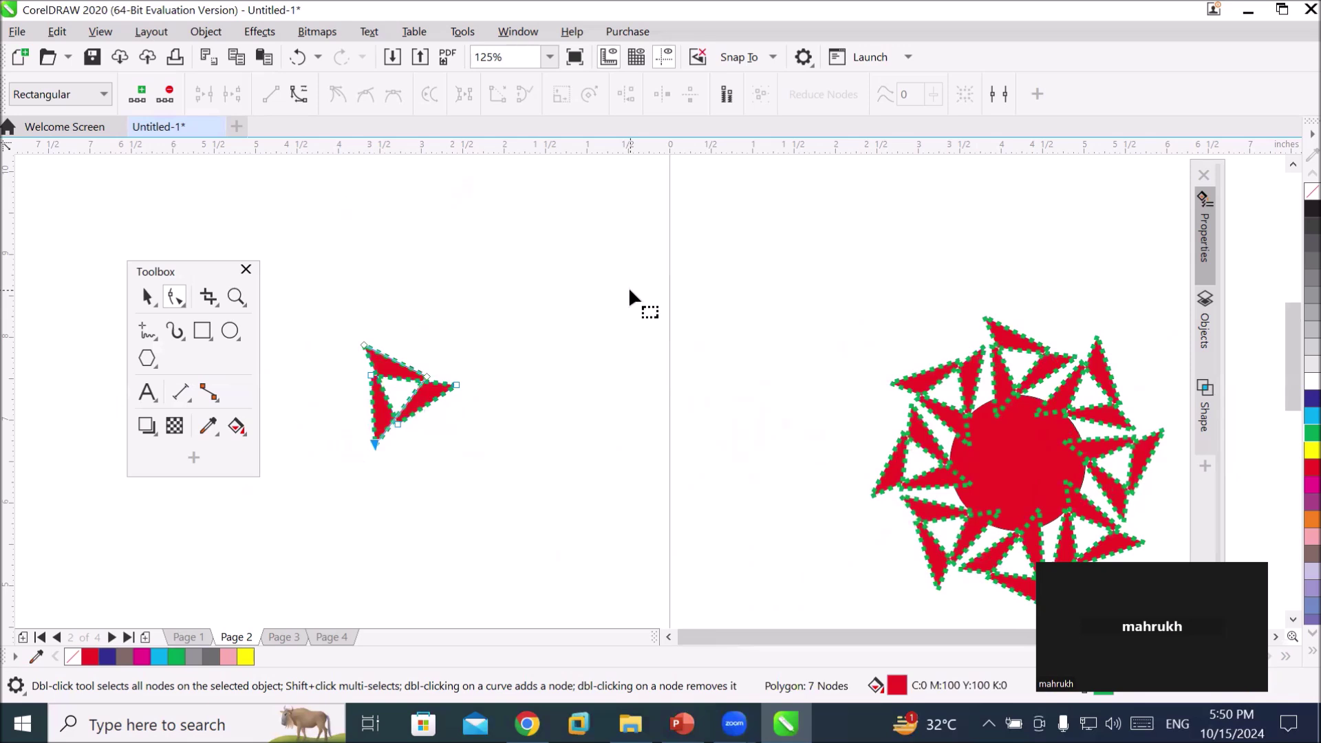
drag(372, 446, 481, 417)
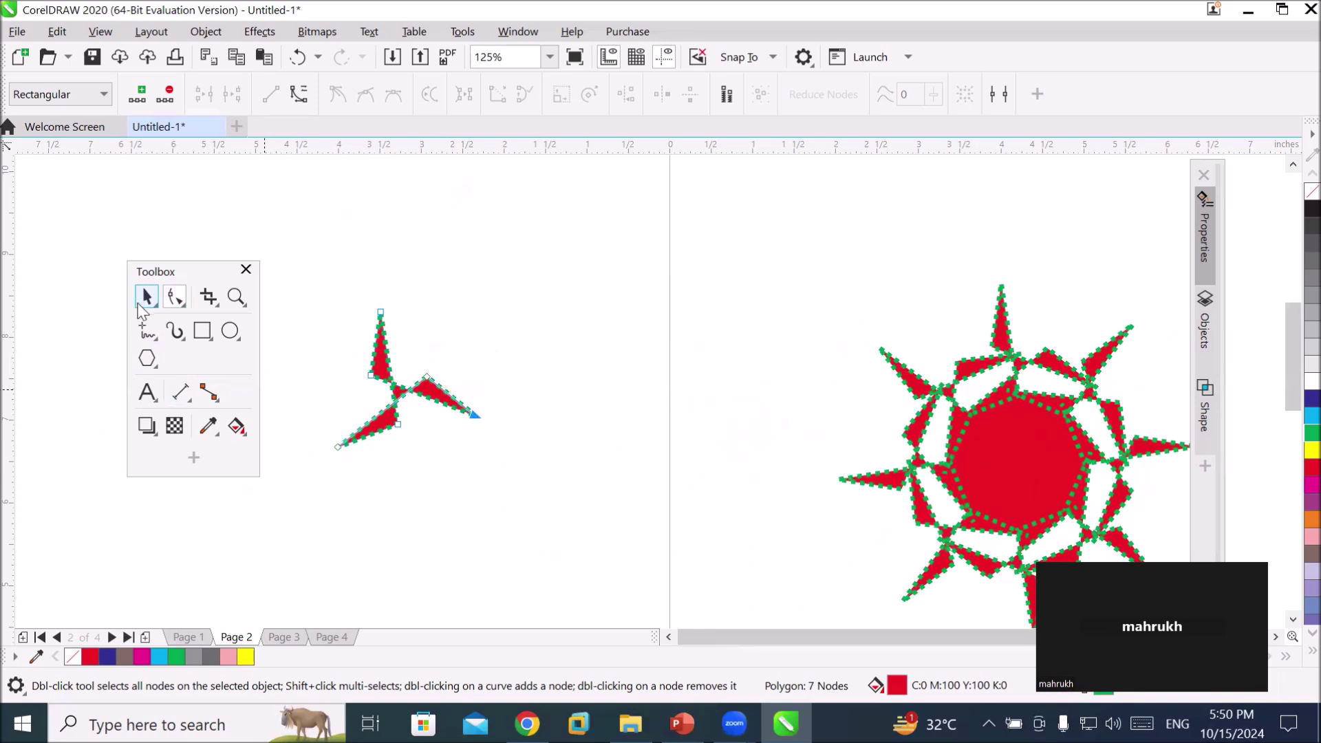
- Raise the reshaped master polygon's number of sides to 12
click(150, 299)
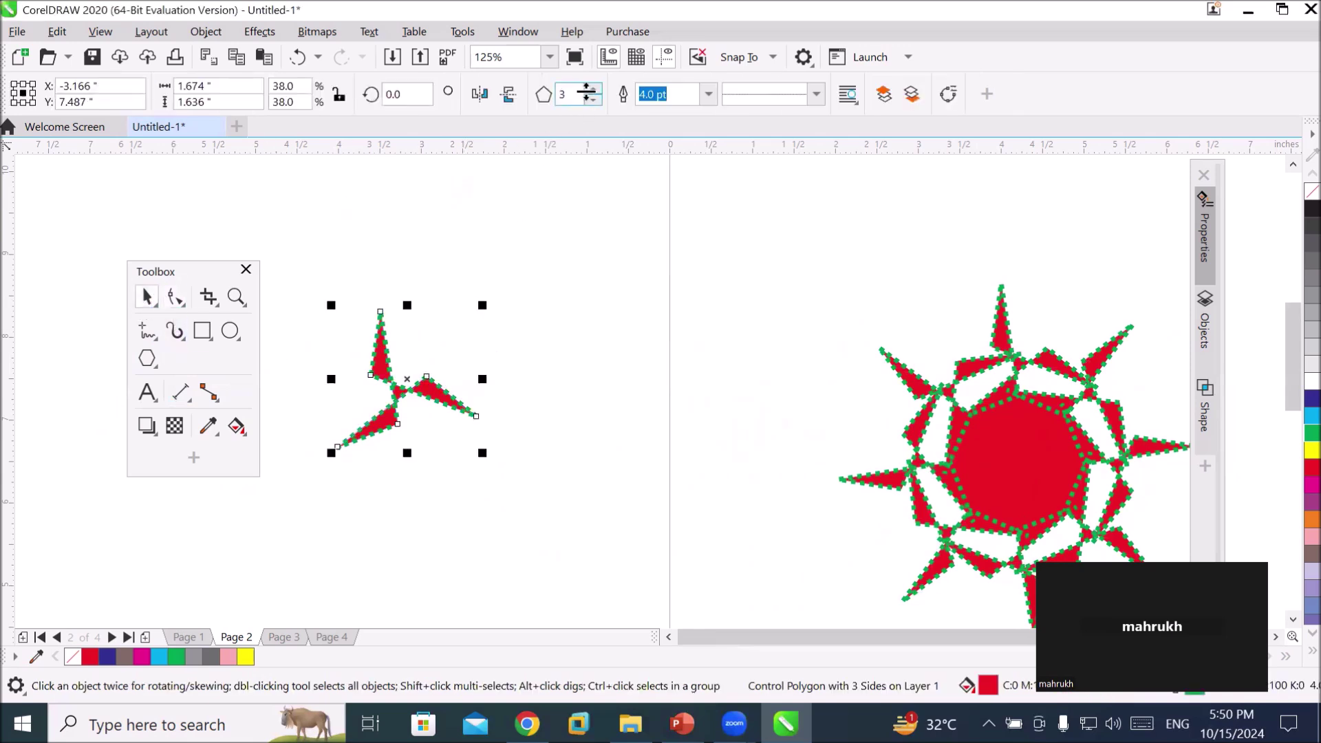
click(594, 89)
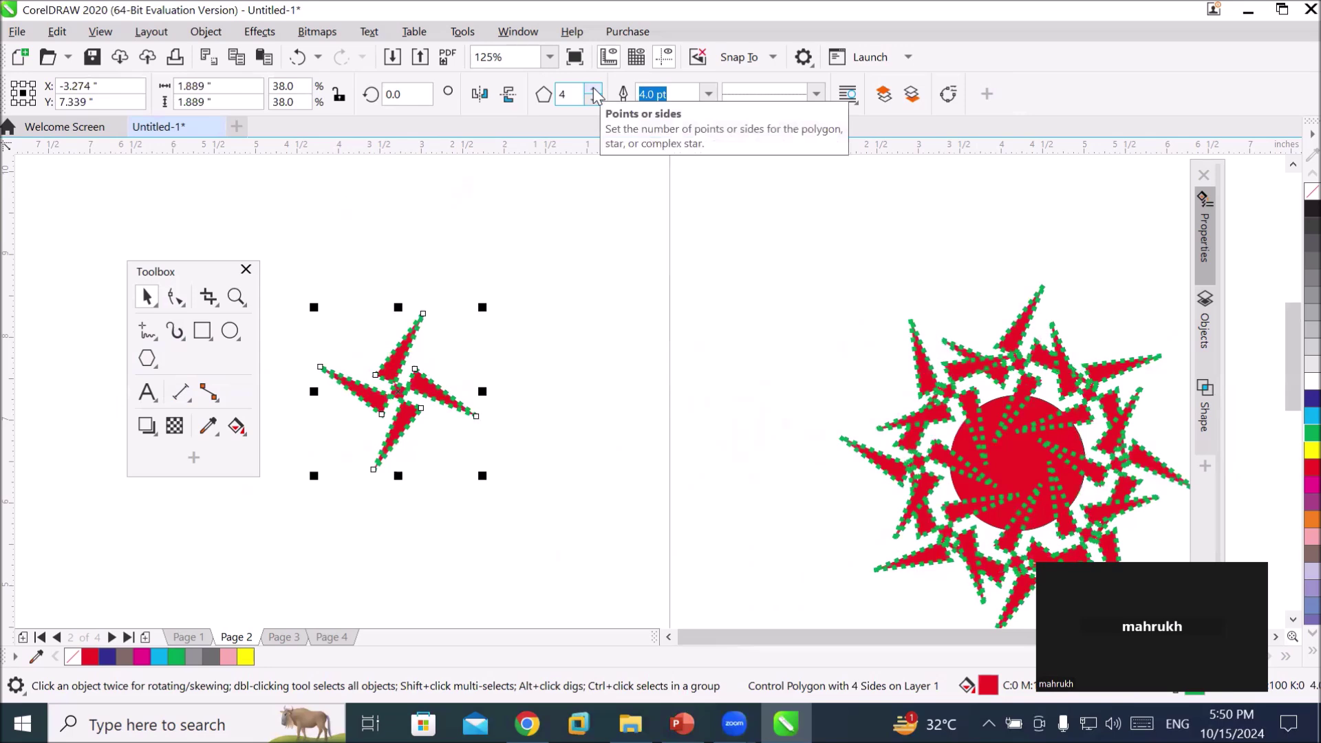
click(594, 89)
click(594, 89)
click(594, 89)
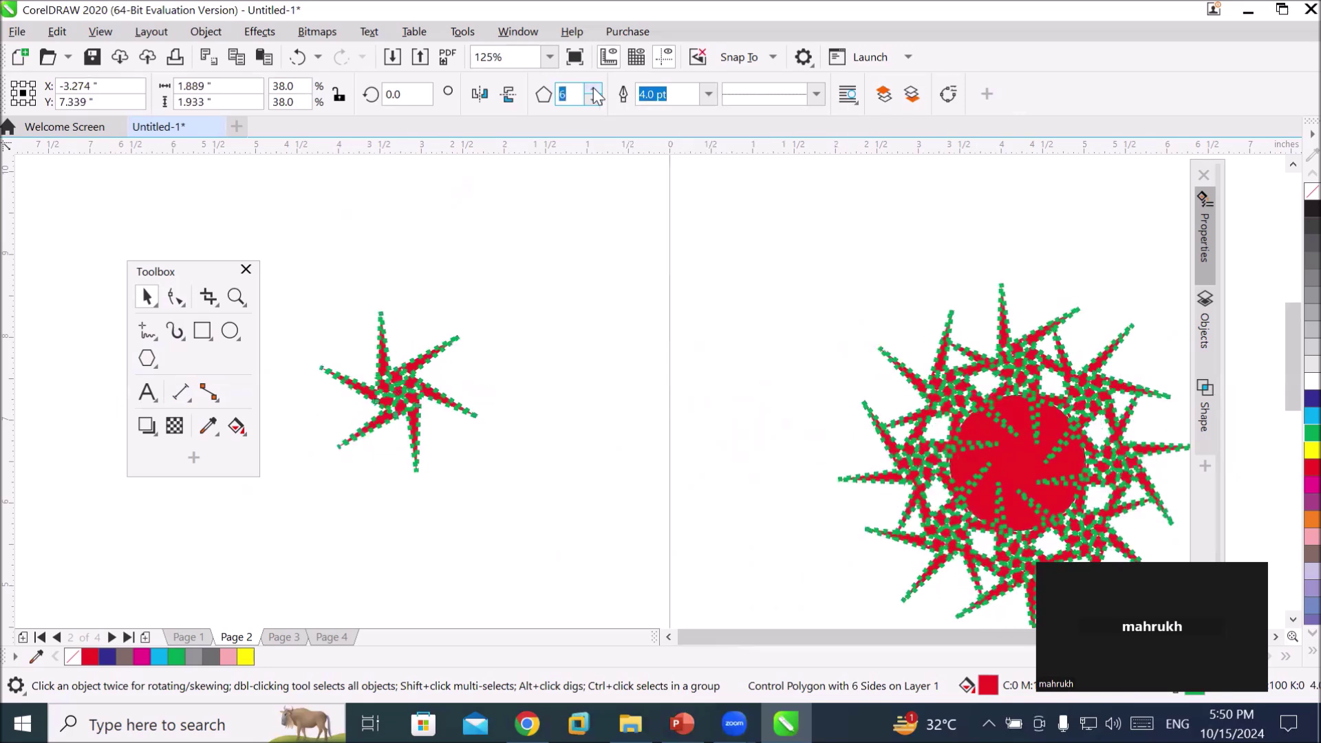
click(594, 90)
click(594, 89)
click(594, 90)
click(594, 89)
click(594, 90)
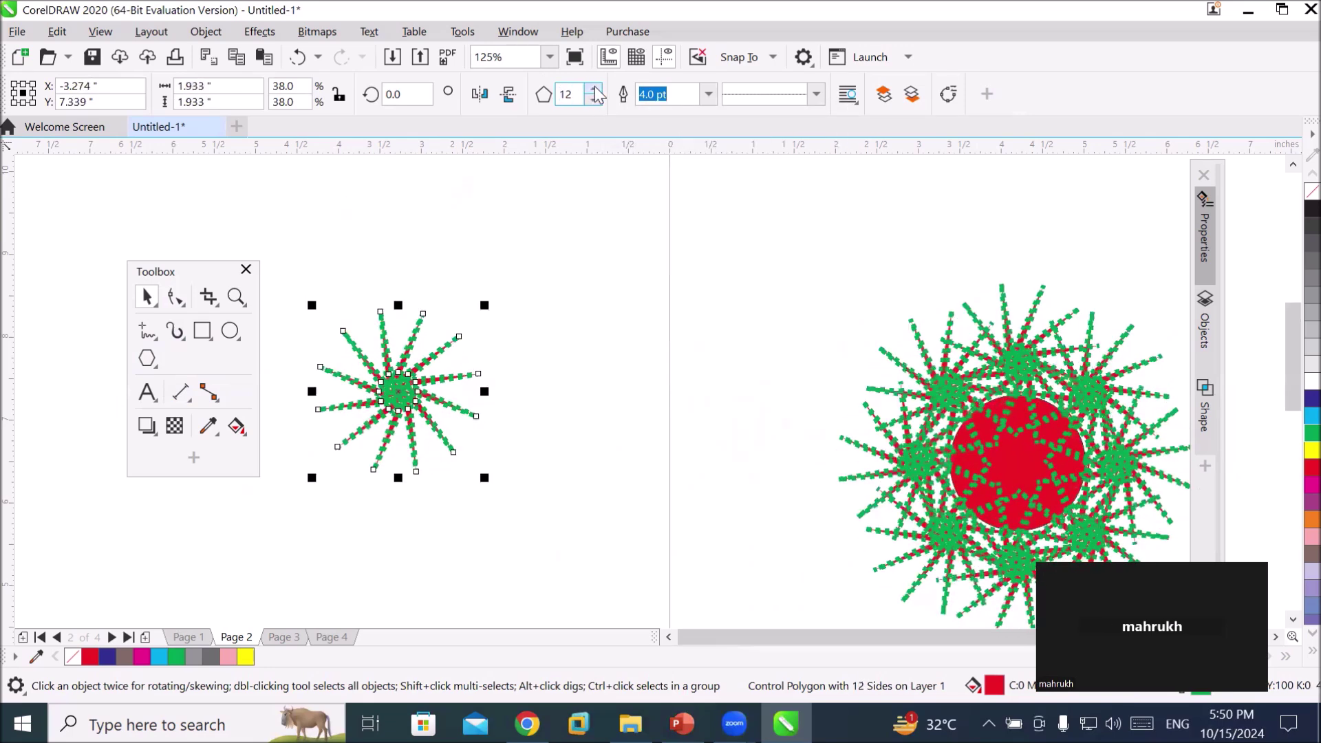
- Lower the reshaped master polygon's number of sides back to 3
click(594, 100)
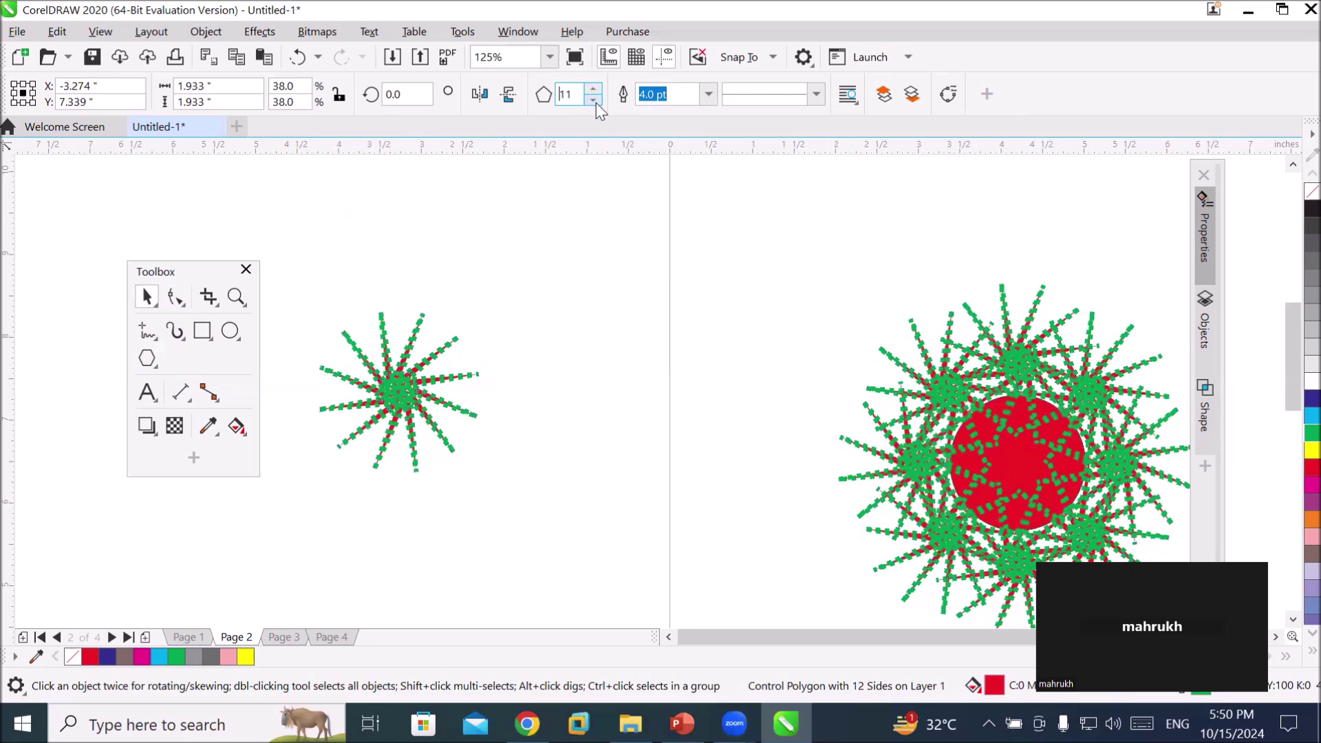
click(594, 100)
click(594, 101)
click(594, 100)
click(594, 101)
click(594, 101)
click(593, 100)
click(594, 101)
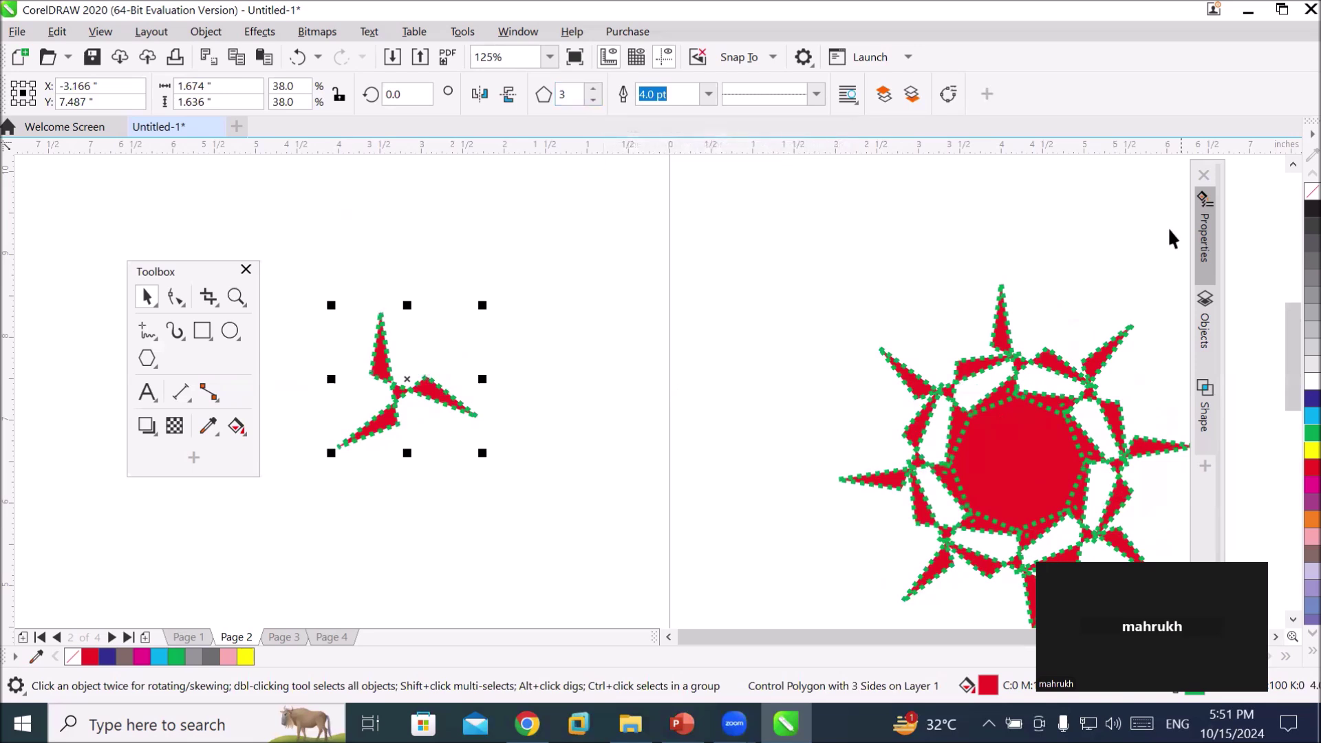
- Delete the master polygon with its clones, and move the red circle off the page onto the blank pasteboard
scroll(1111, 285, down, 2)
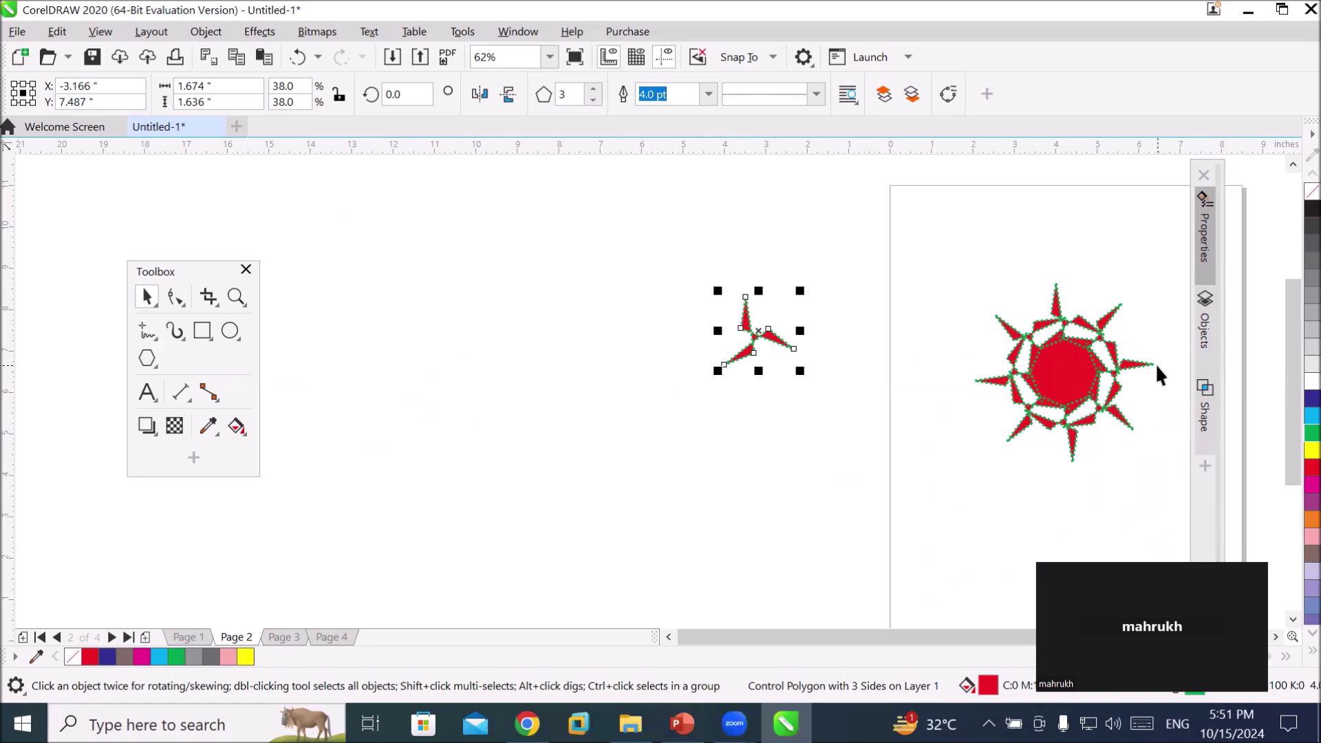
key(Delete)
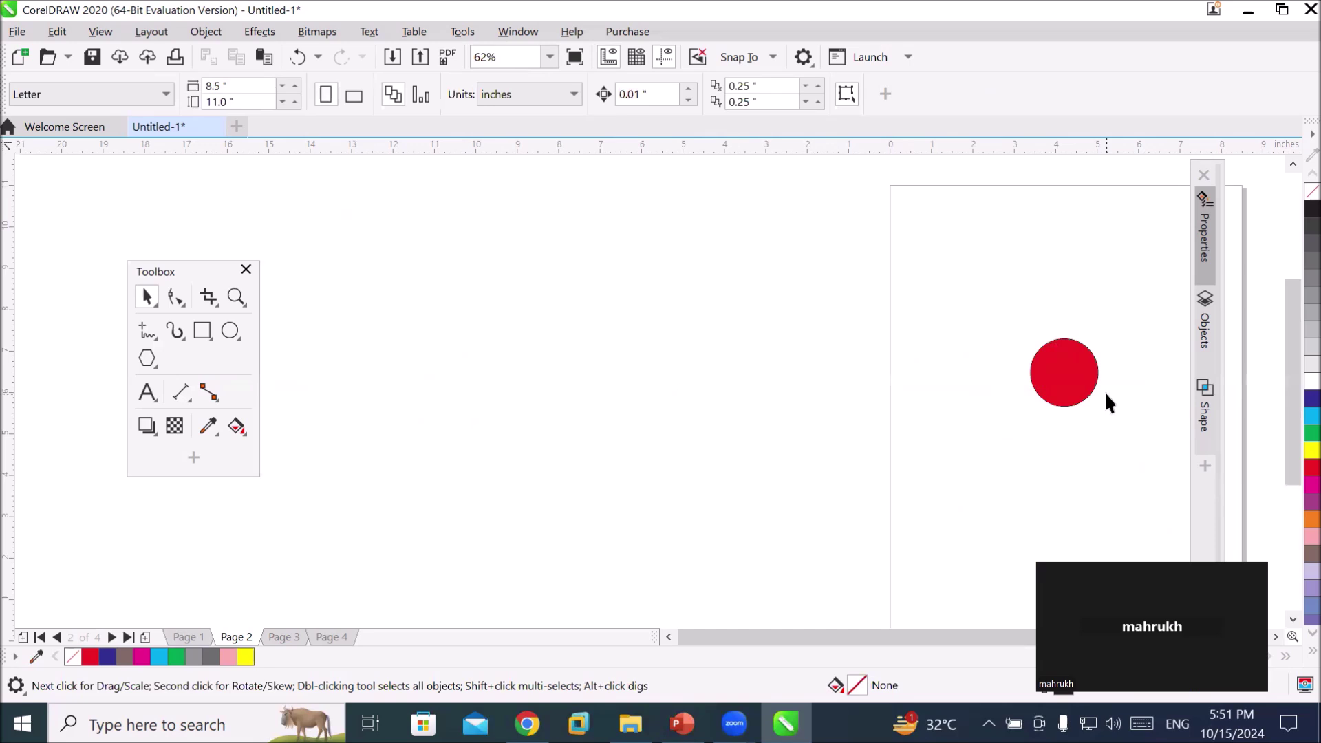
drag(1058, 370, 617, 342)
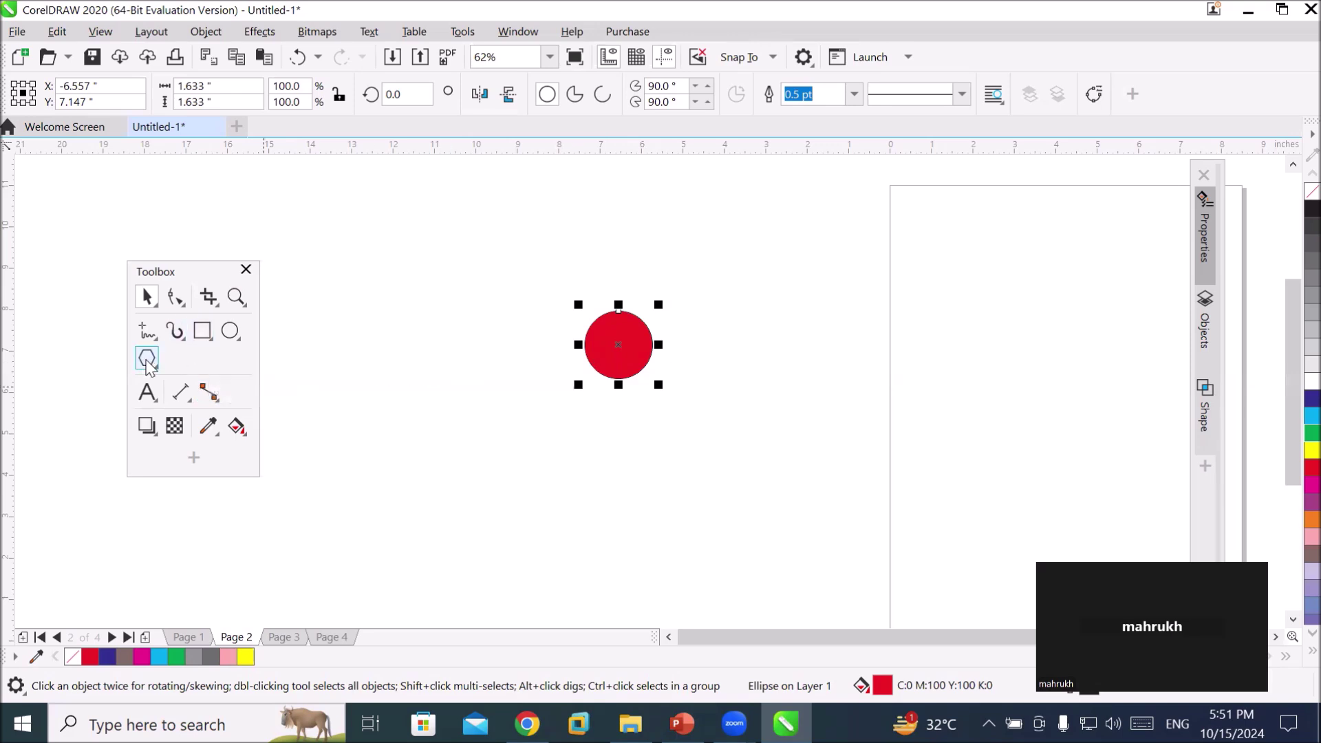
- Draw a five-sided polygon about 2.5 by 3 inches directly below the red circle and fill it blue
drag(569, 373, 676, 499)
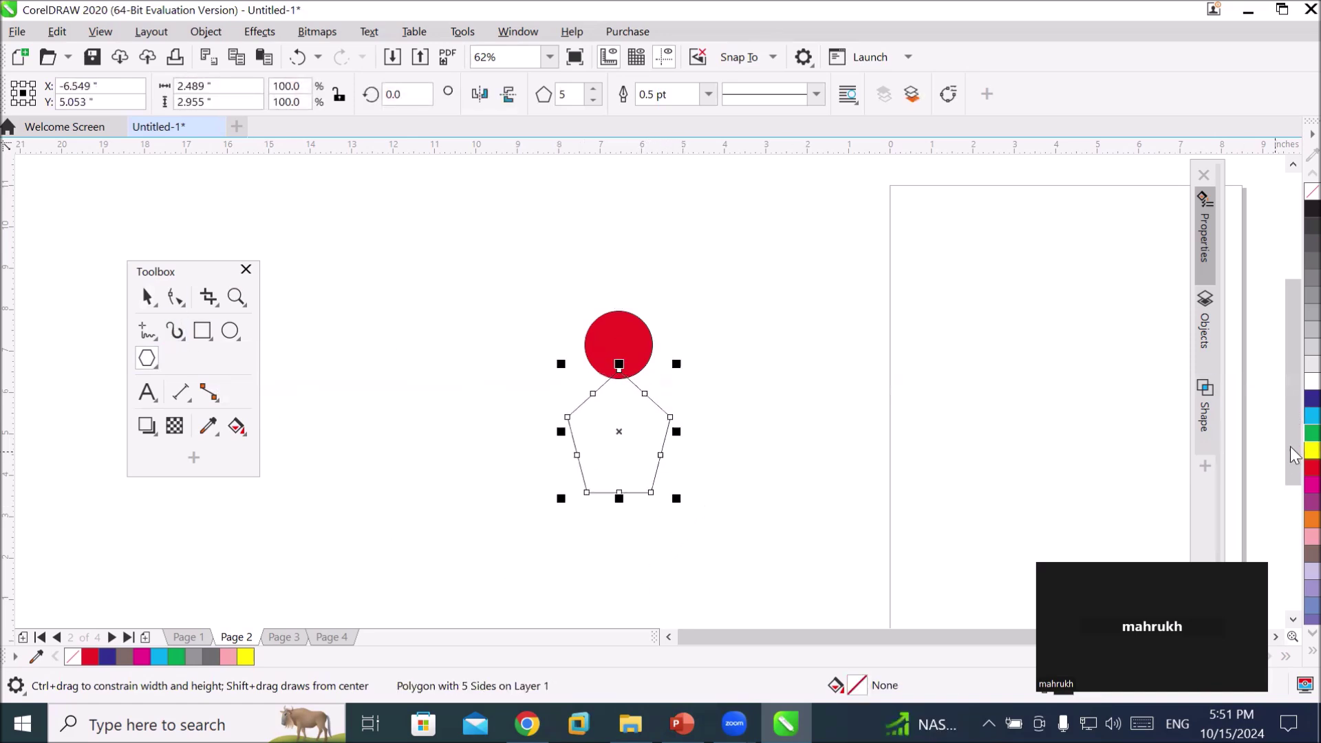
click(1311, 398)
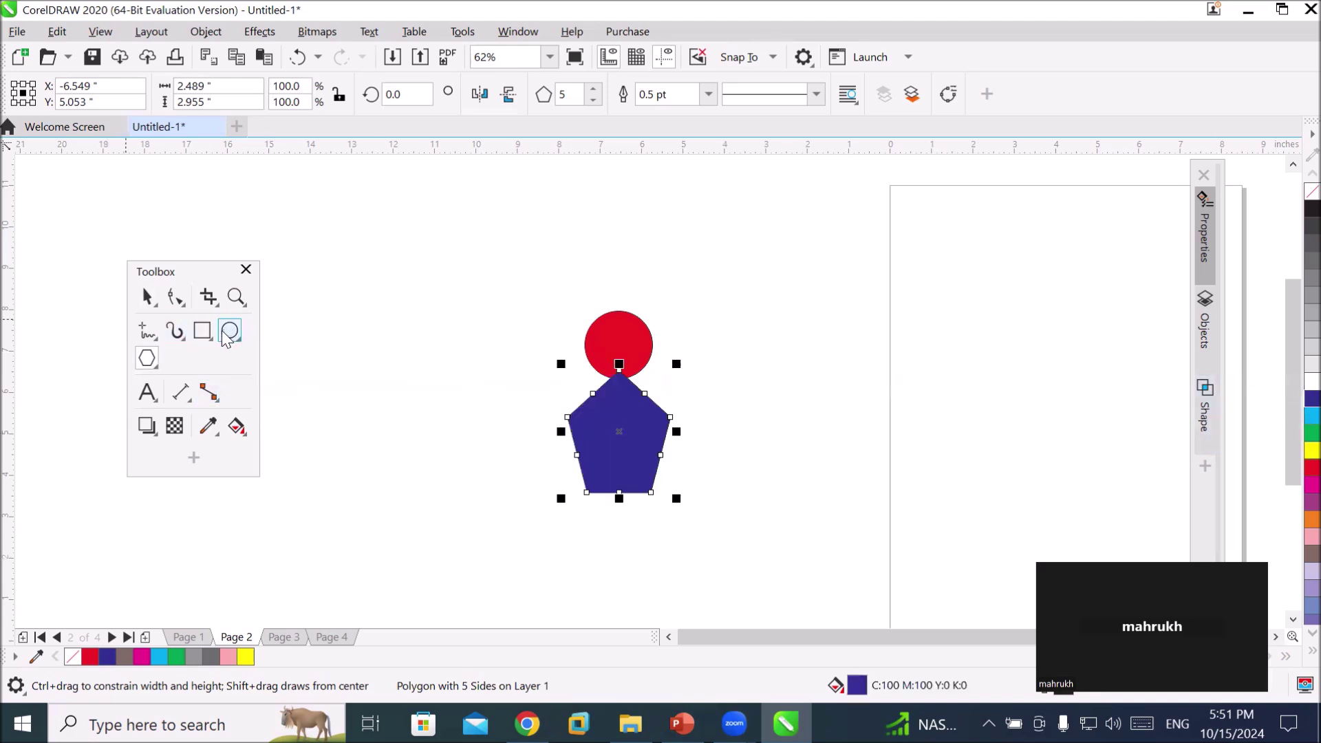
click(146, 362)
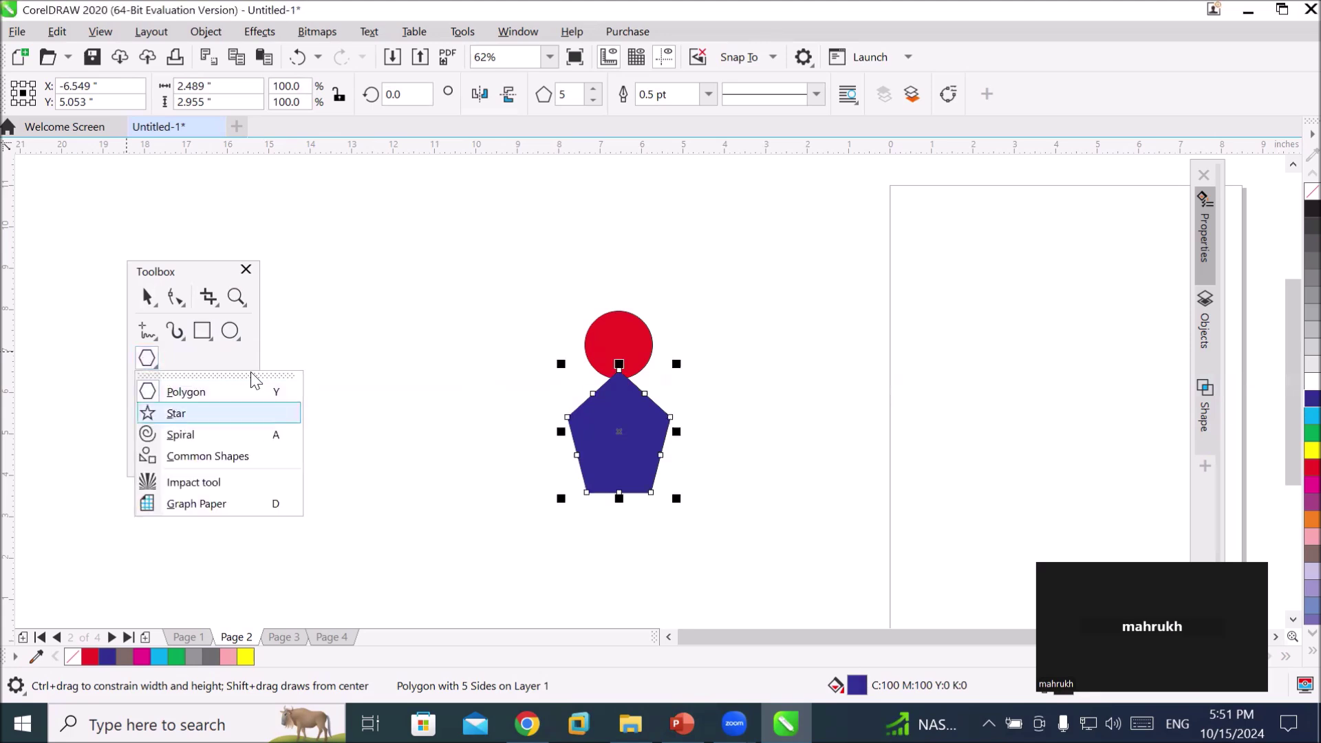
click(175, 426)
drag(595, 264, 641, 213)
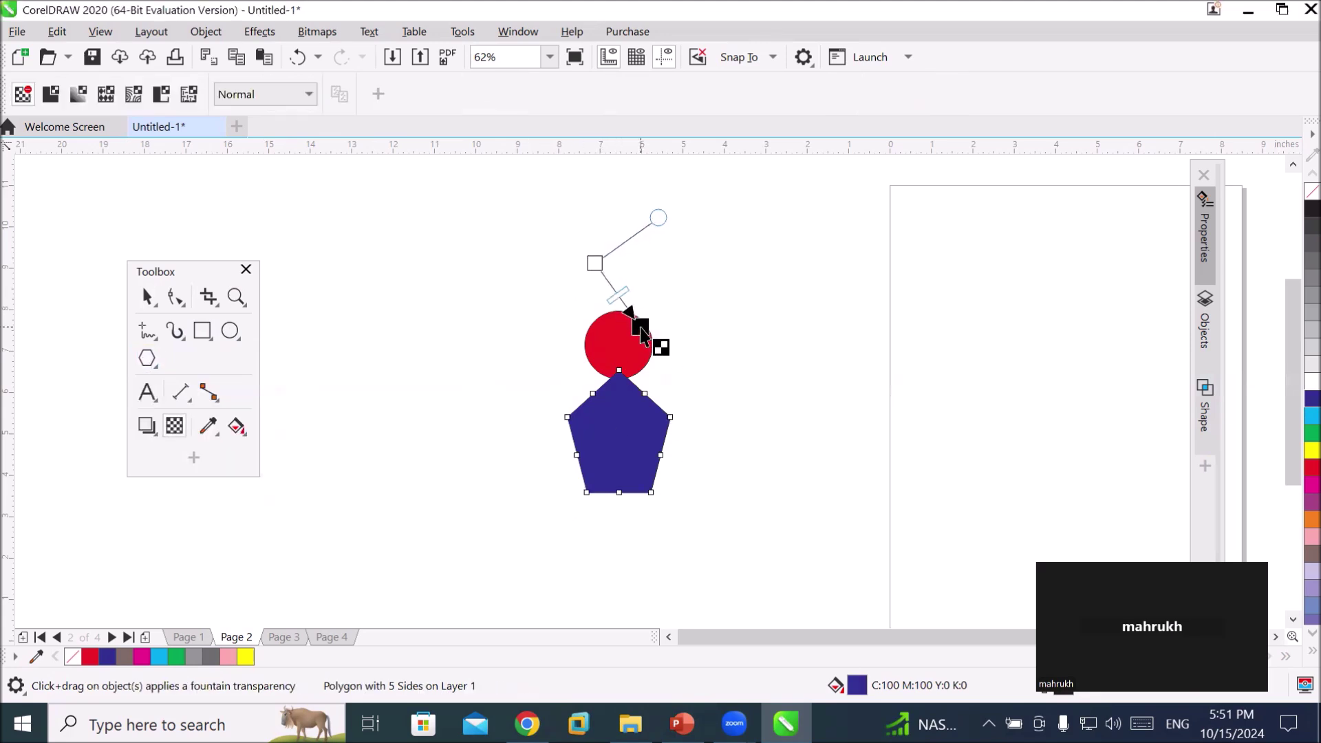
click(644, 307)
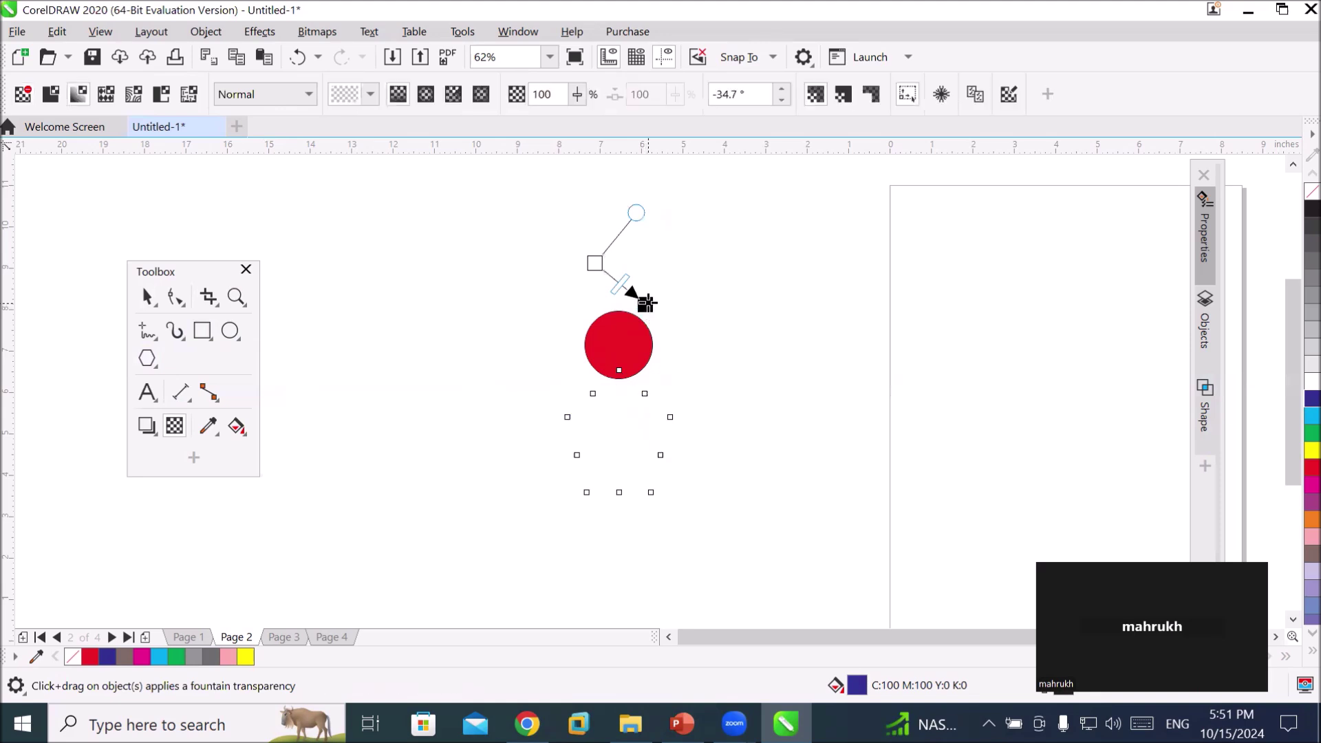
key(ctrl+z)
- Draw a five-pointed star about 0.95 by 0.97 inches overlapping the red circle's upper edge and fill it cyan
click(148, 359)
click(149, 359)
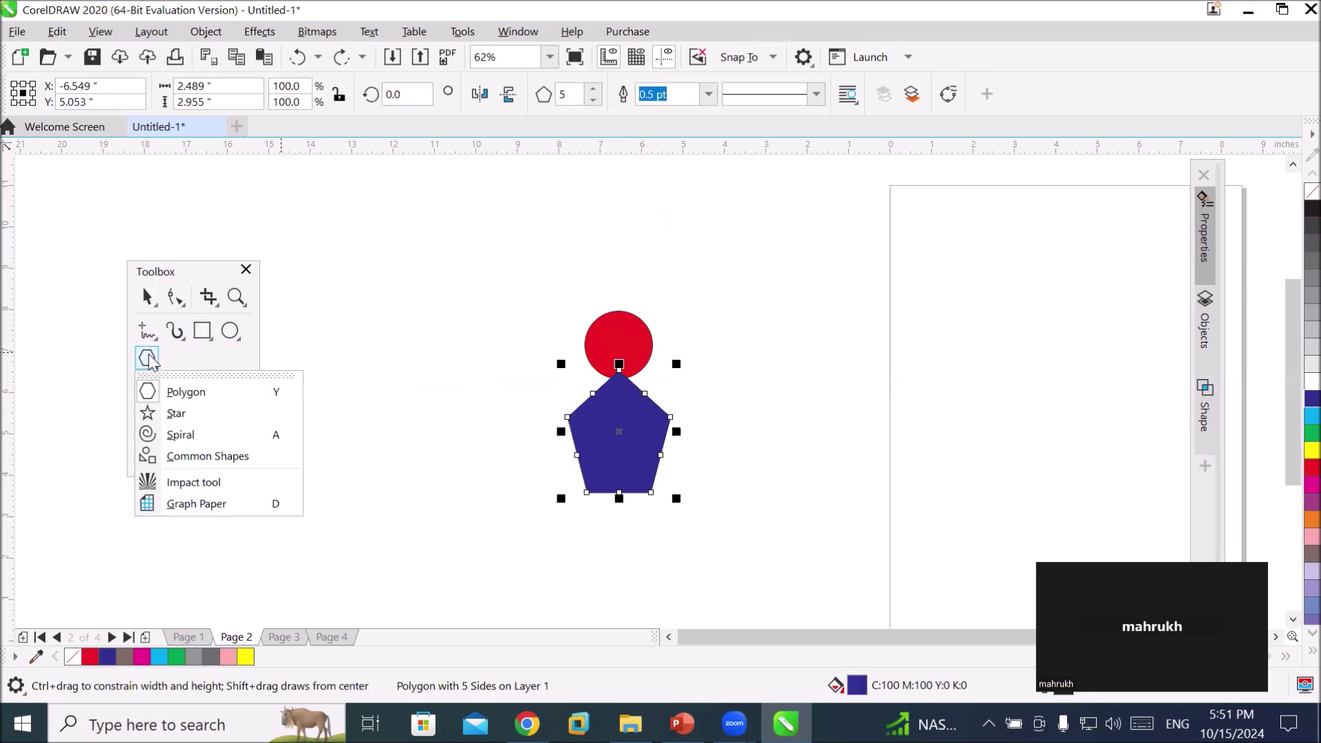
click(176, 413)
drag(608, 288, 592, 309)
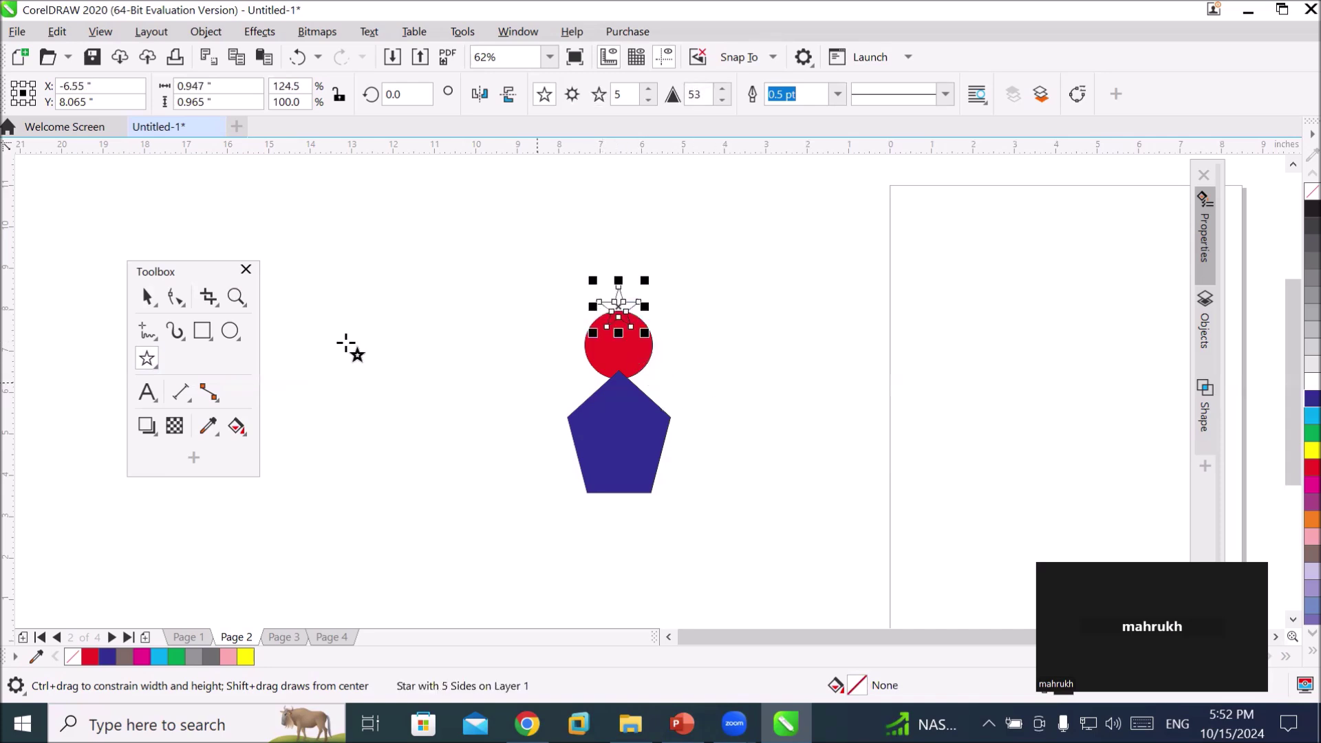
click(146, 296)
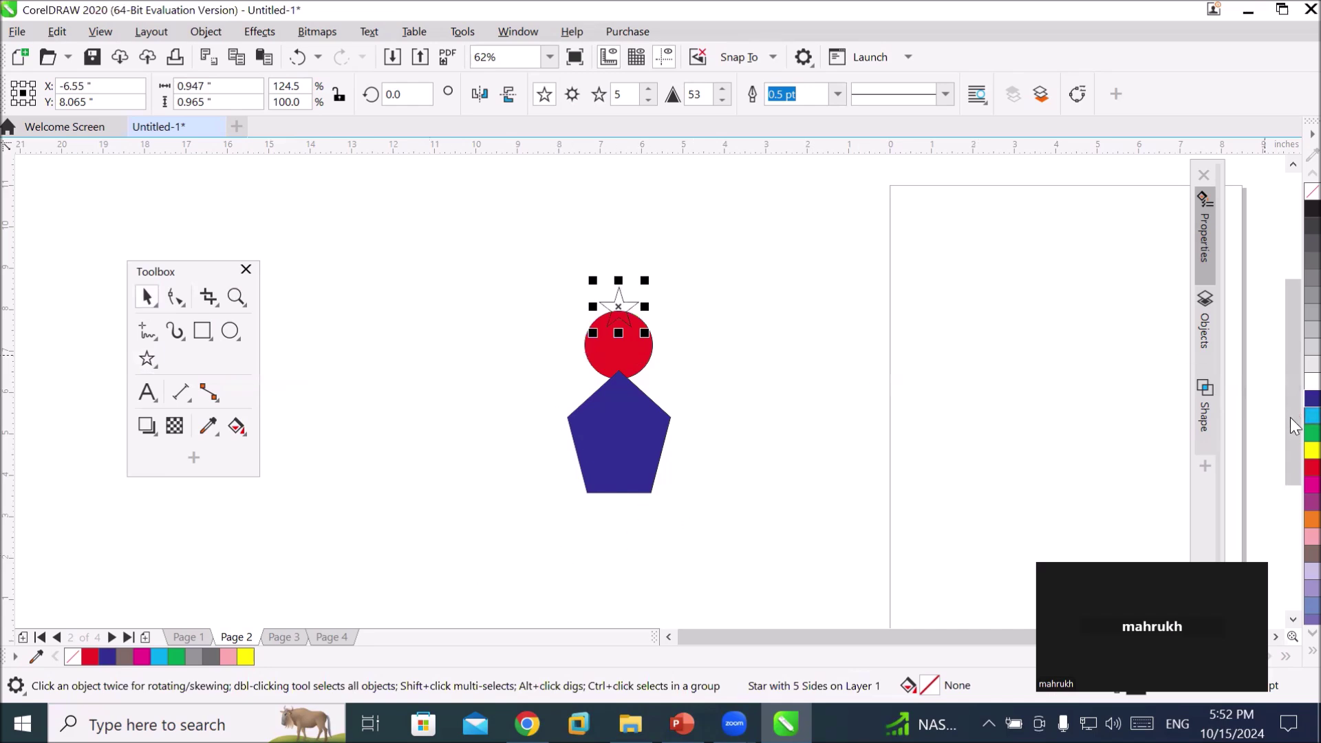
click(1312, 416)
- Weld the star, circle and pentagon into one red shape and move it onto the pasteboard just beside the page's upper left side
drag(545, 246, 743, 565)
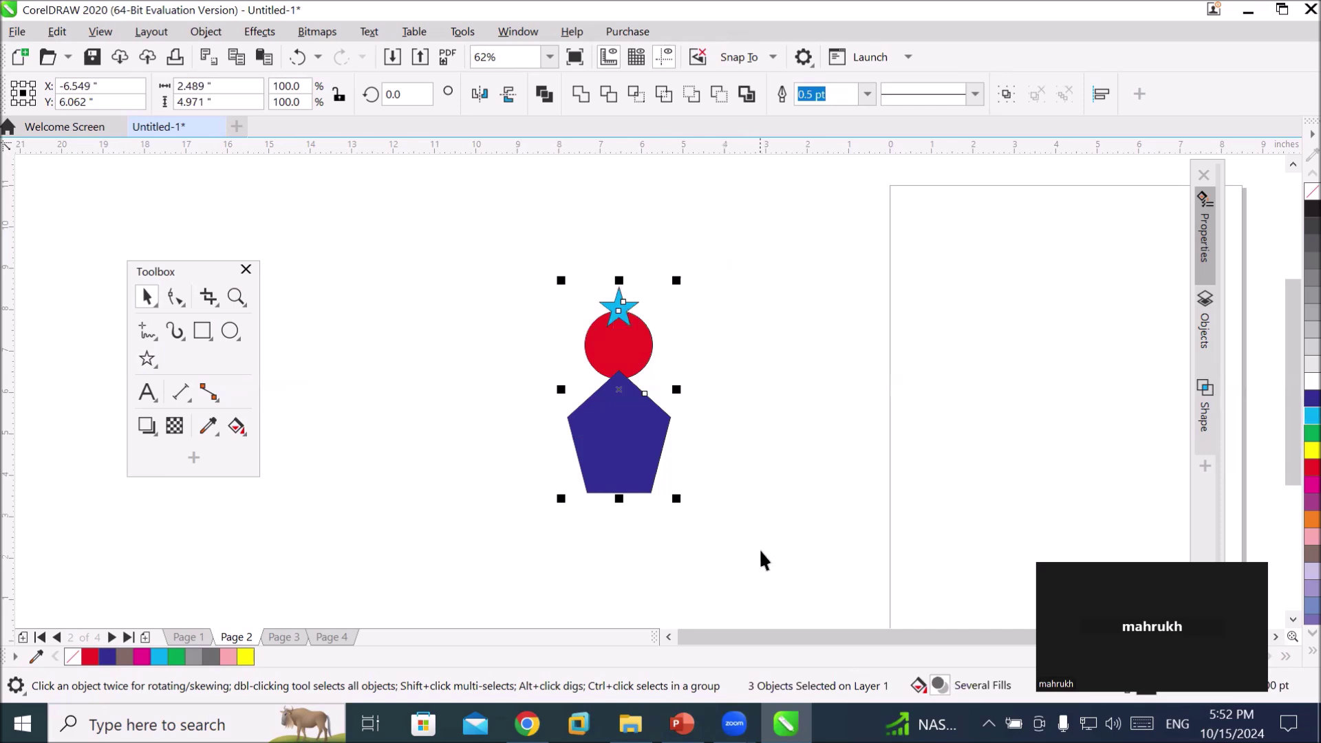
click(544, 93)
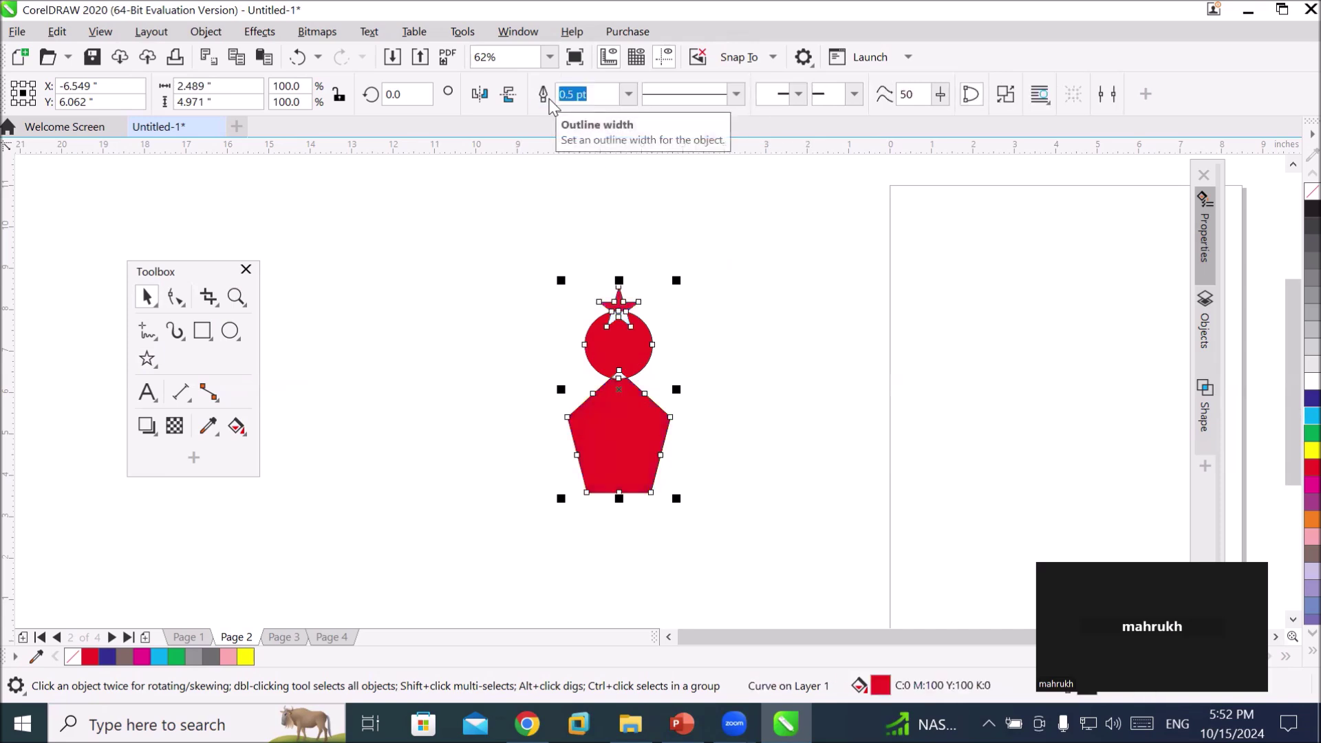
click(701, 493)
drag(624, 470, 514, 448)
scroll(915, 447, down, 2)
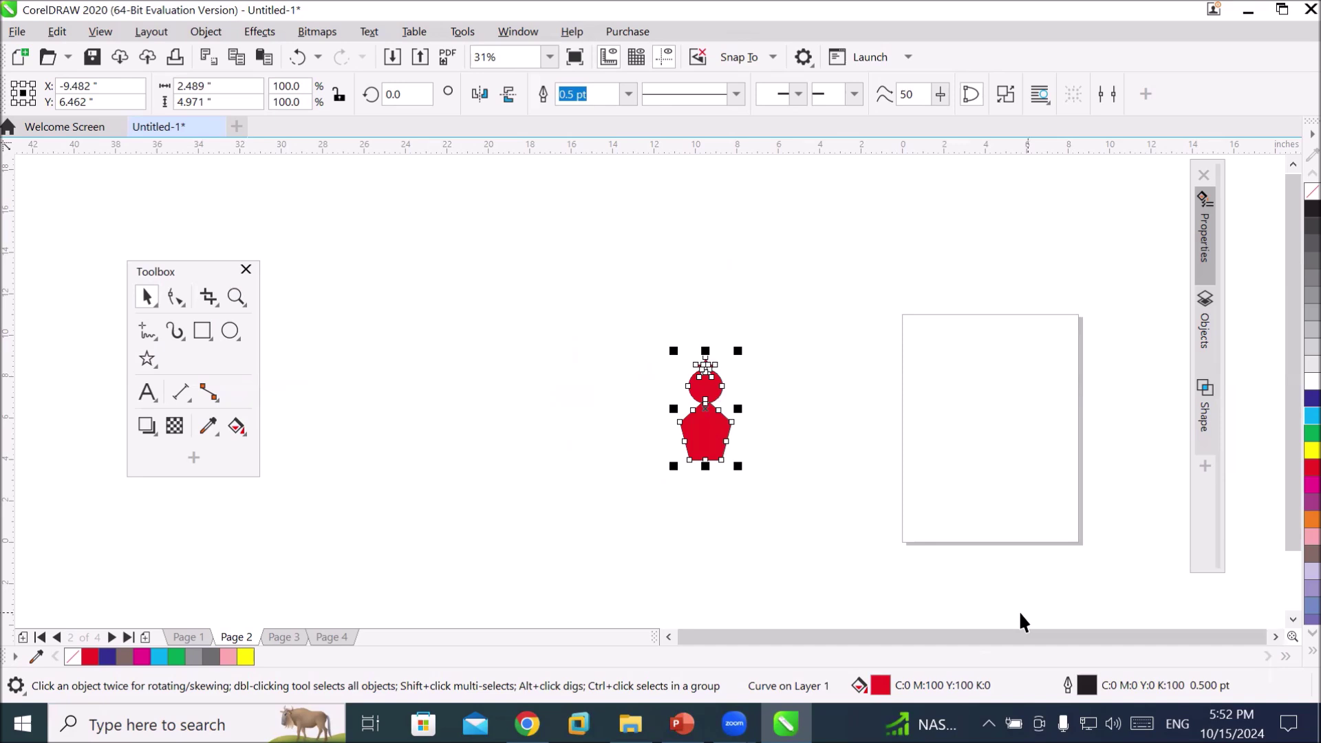
scroll(1248, 646, right, 3)
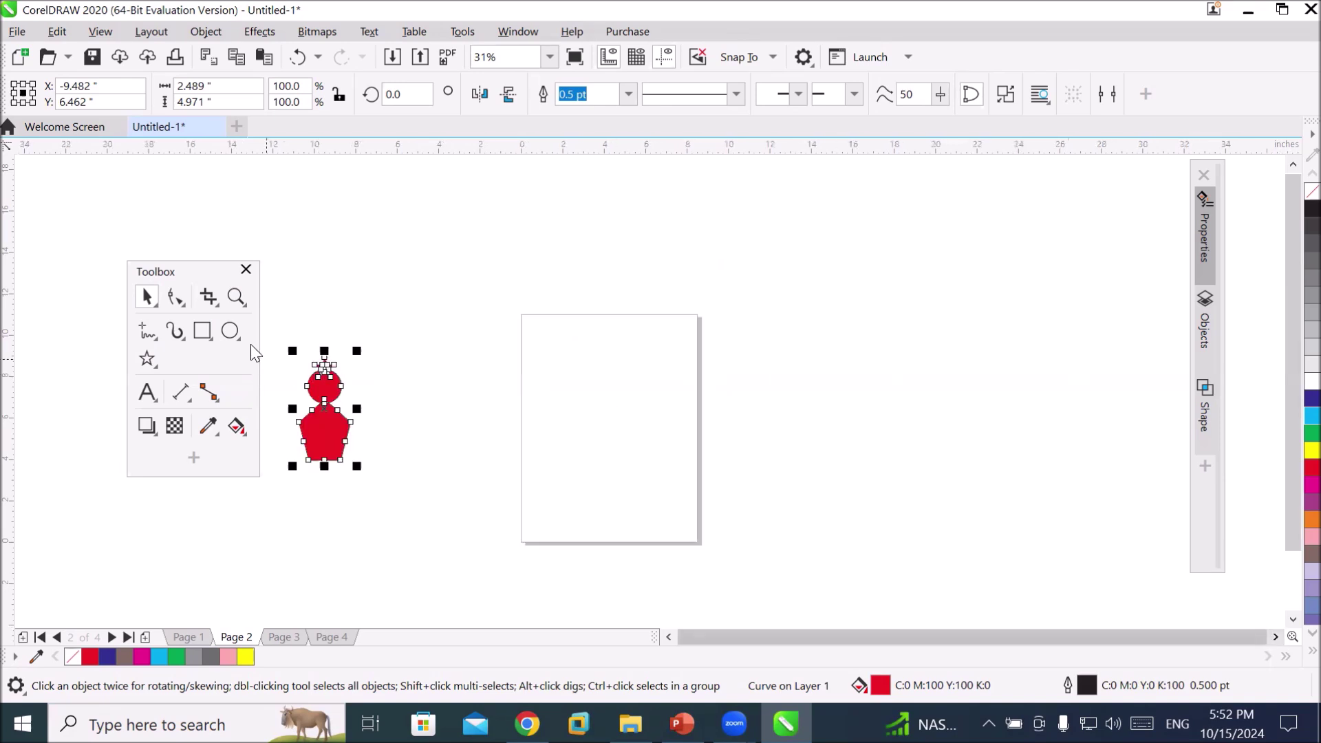
drag(328, 431, 423, 378)
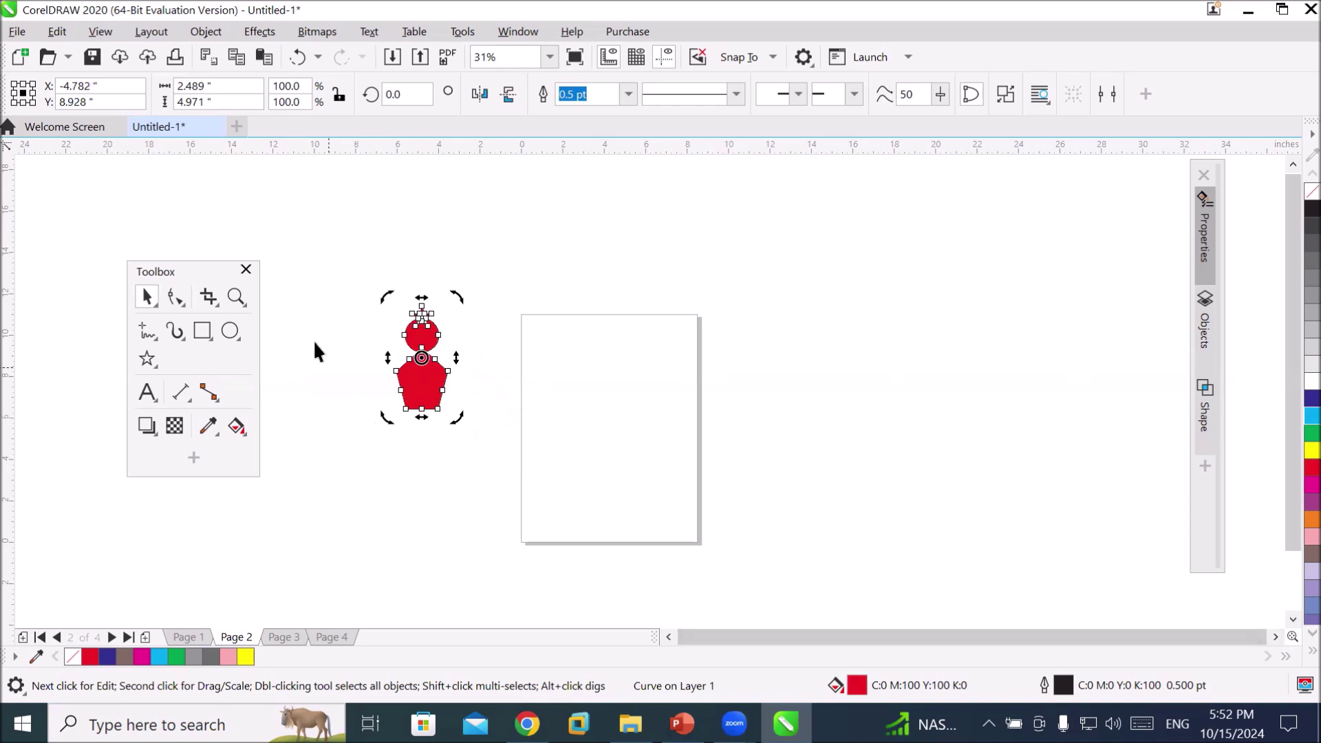
- Clone the welded figure and arrange three clones on the page, two side by side and one below them
click(423, 388)
click(58, 33)
click(58, 33)
click(57, 35)
click(58, 34)
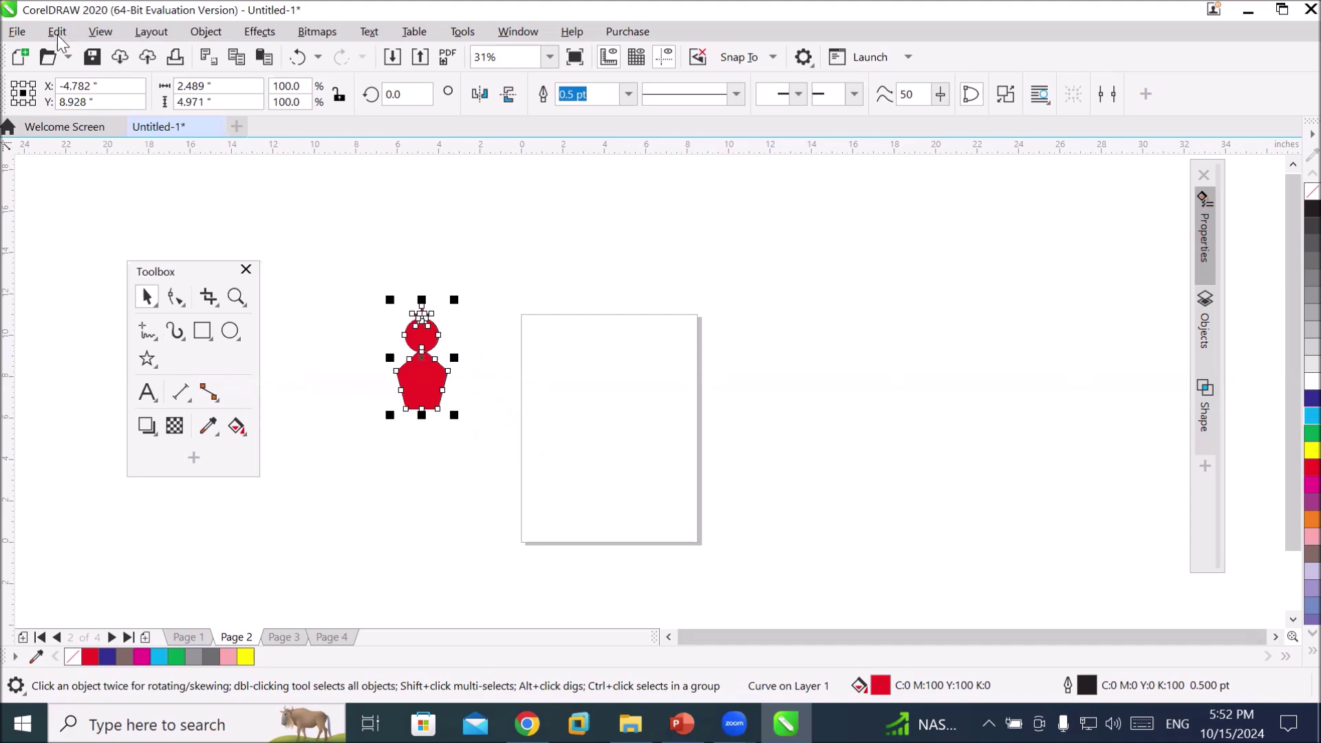
click(58, 34)
click(101, 32)
click(58, 32)
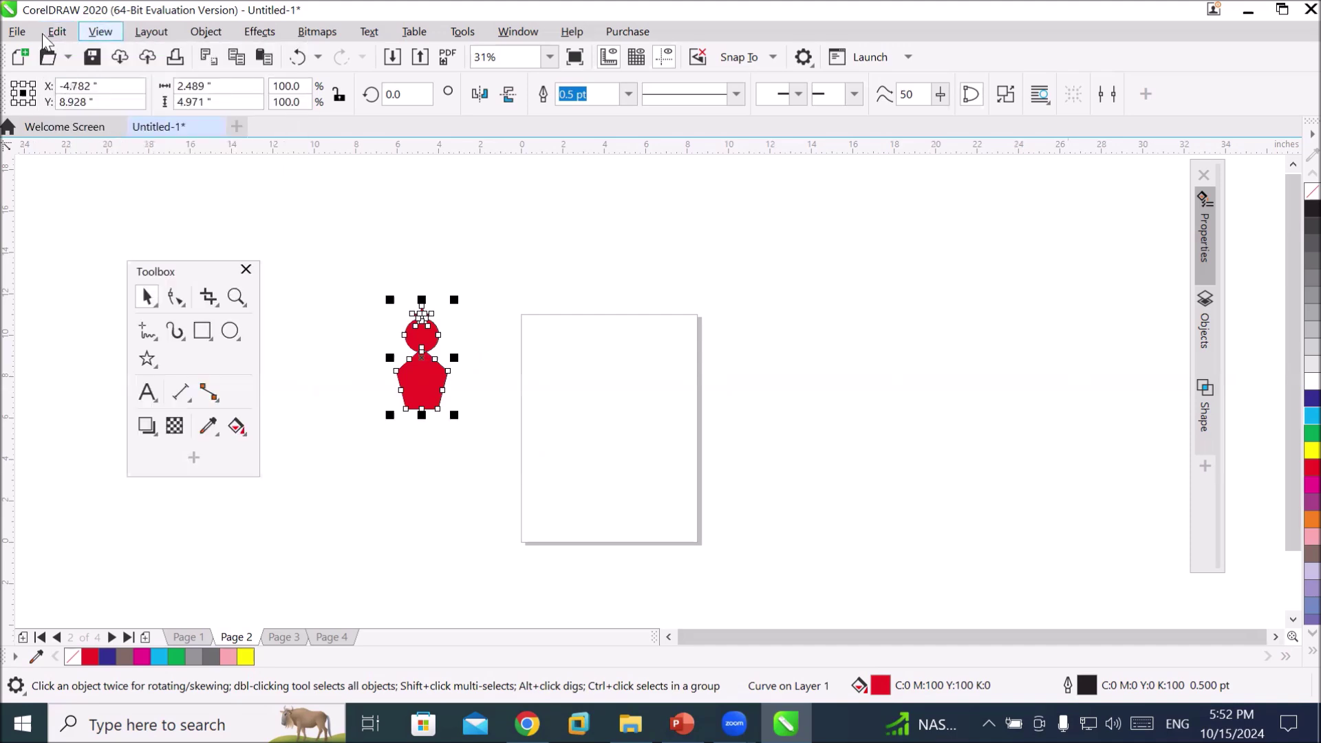
click(58, 33)
click(86, 305)
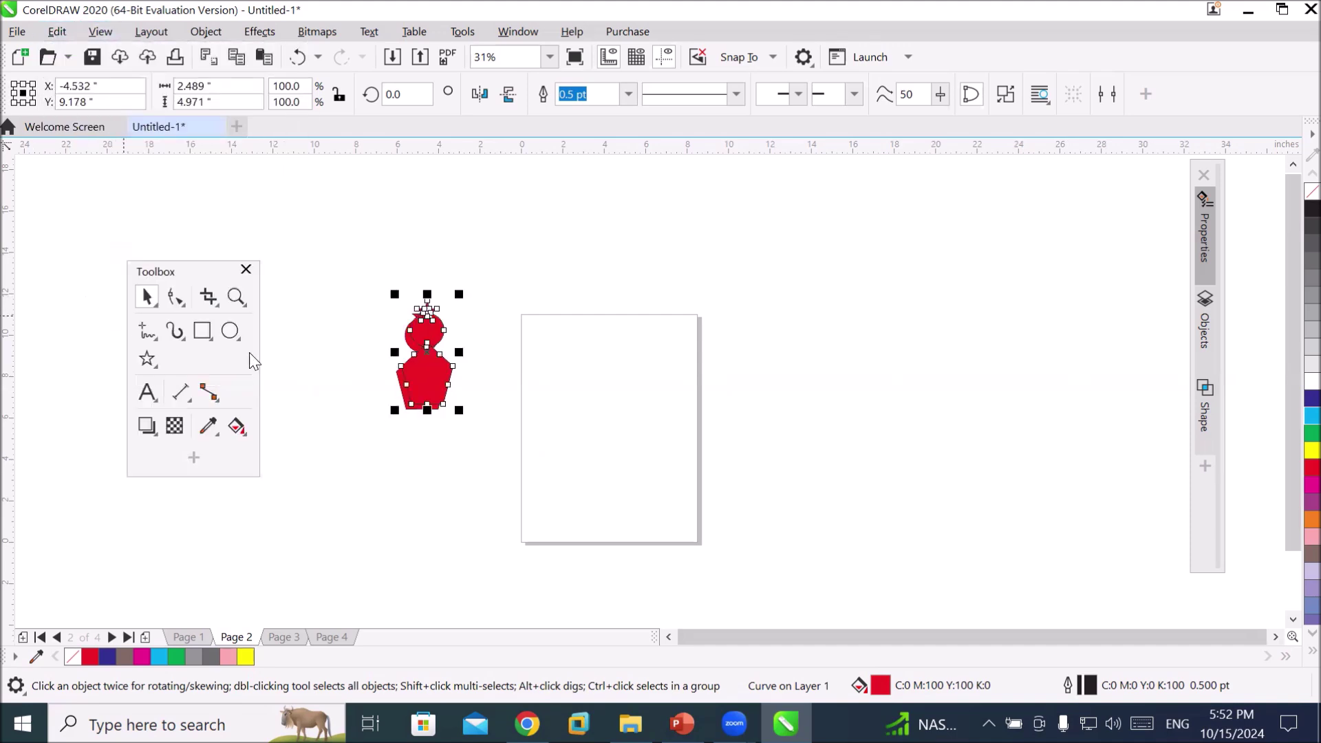
drag(422, 381, 556, 406)
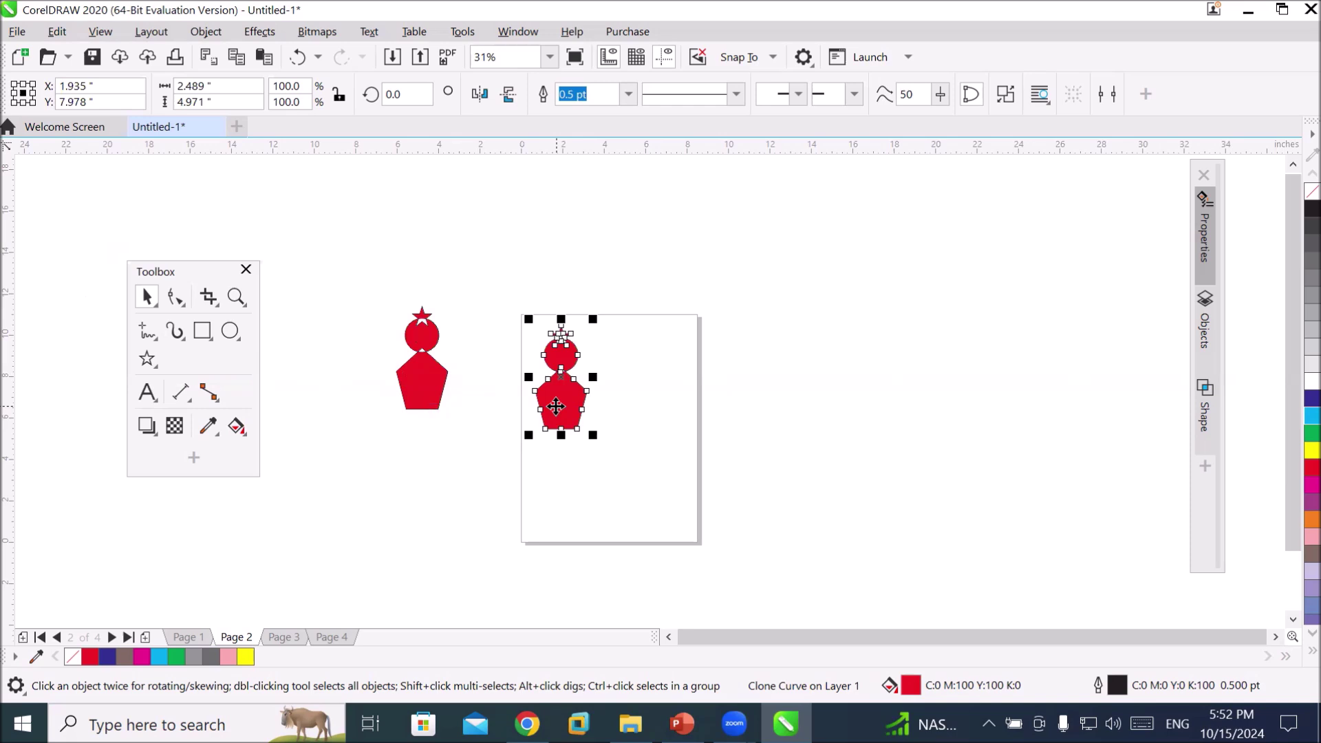
mouse_move(556, 406)
mouse_down()
mouse_move(624, 403)
mouse_move(577, 514)
mouse_move(587, 498)
mouse_up()
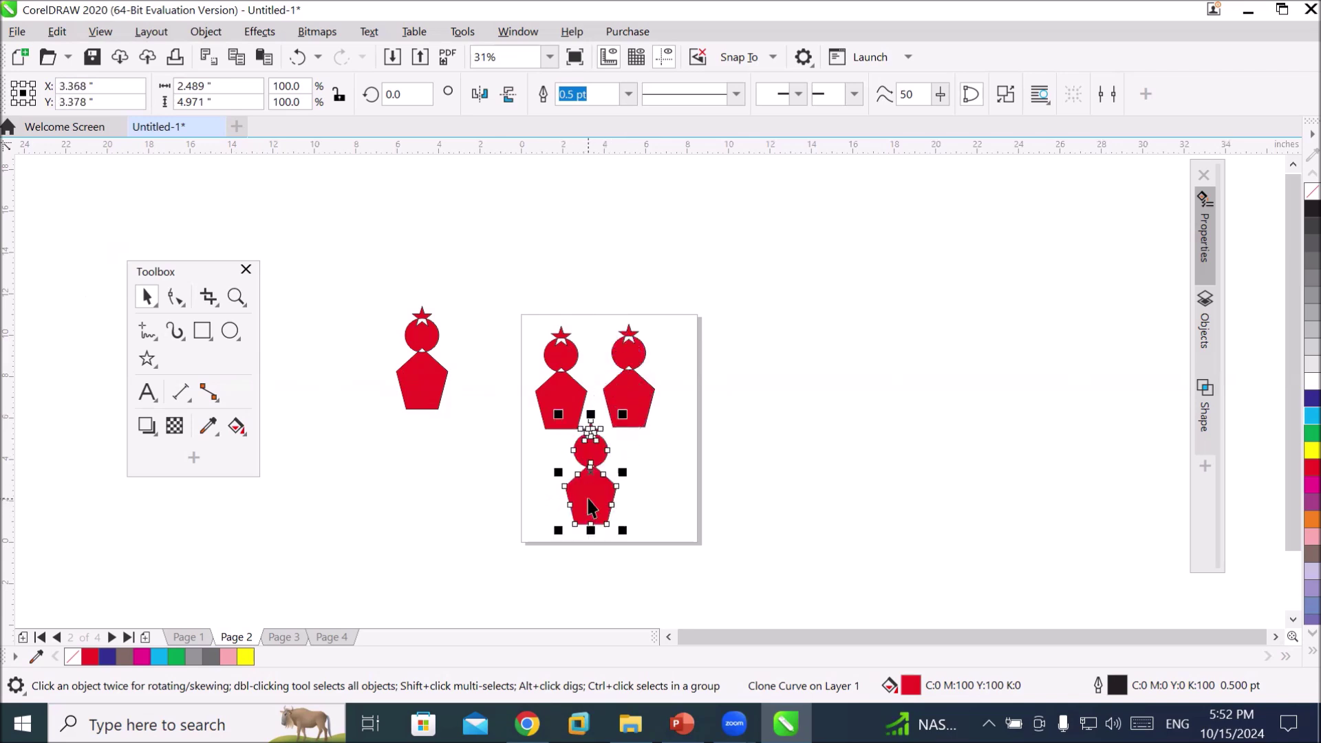
- Recolour the master figure blue, then 10% black, and finally purple (C20 M80 Y0 K20)
click(438, 384)
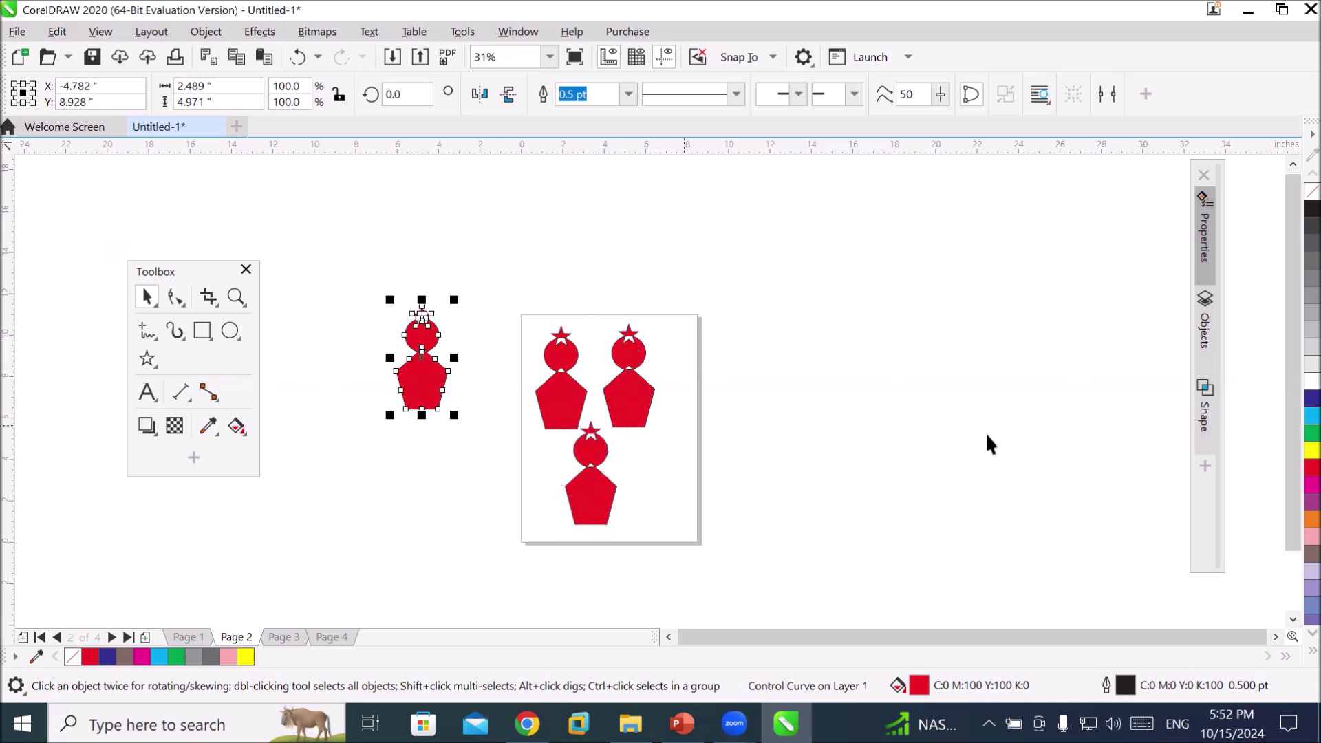
click(1311, 397)
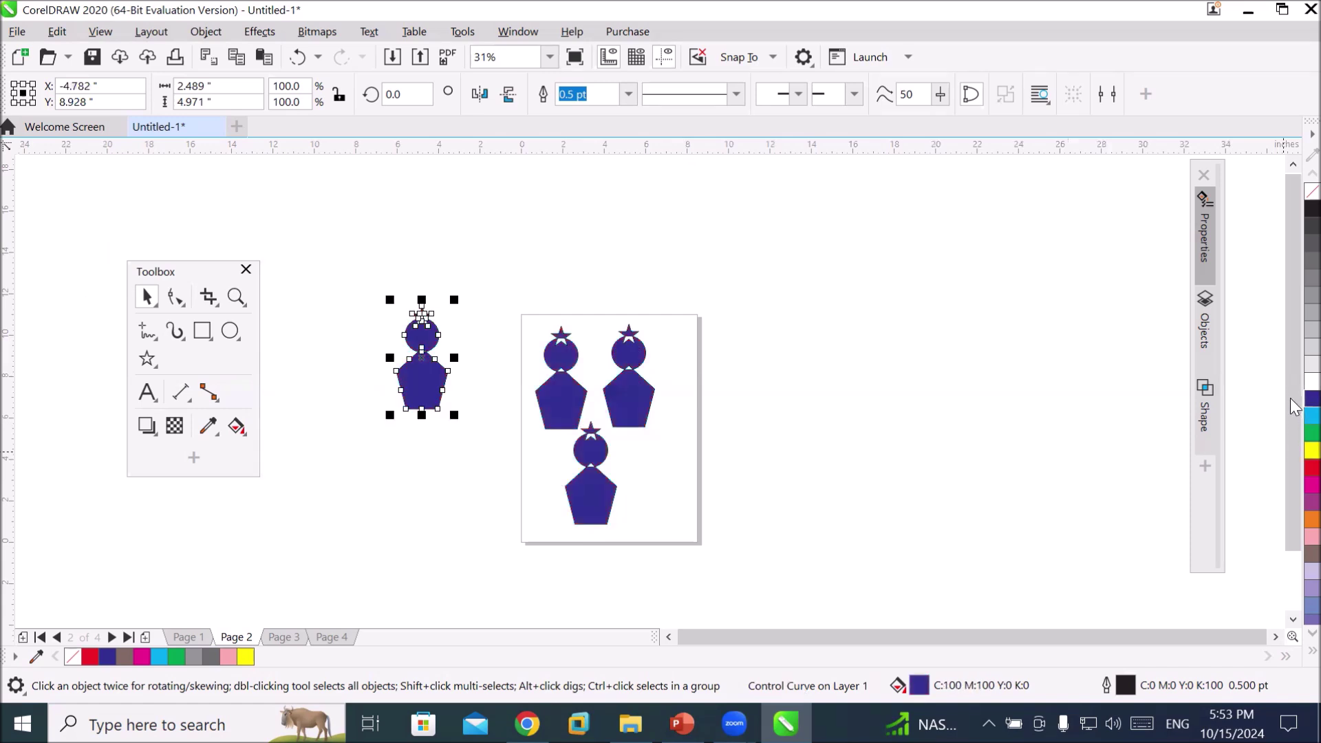
click(1311, 365)
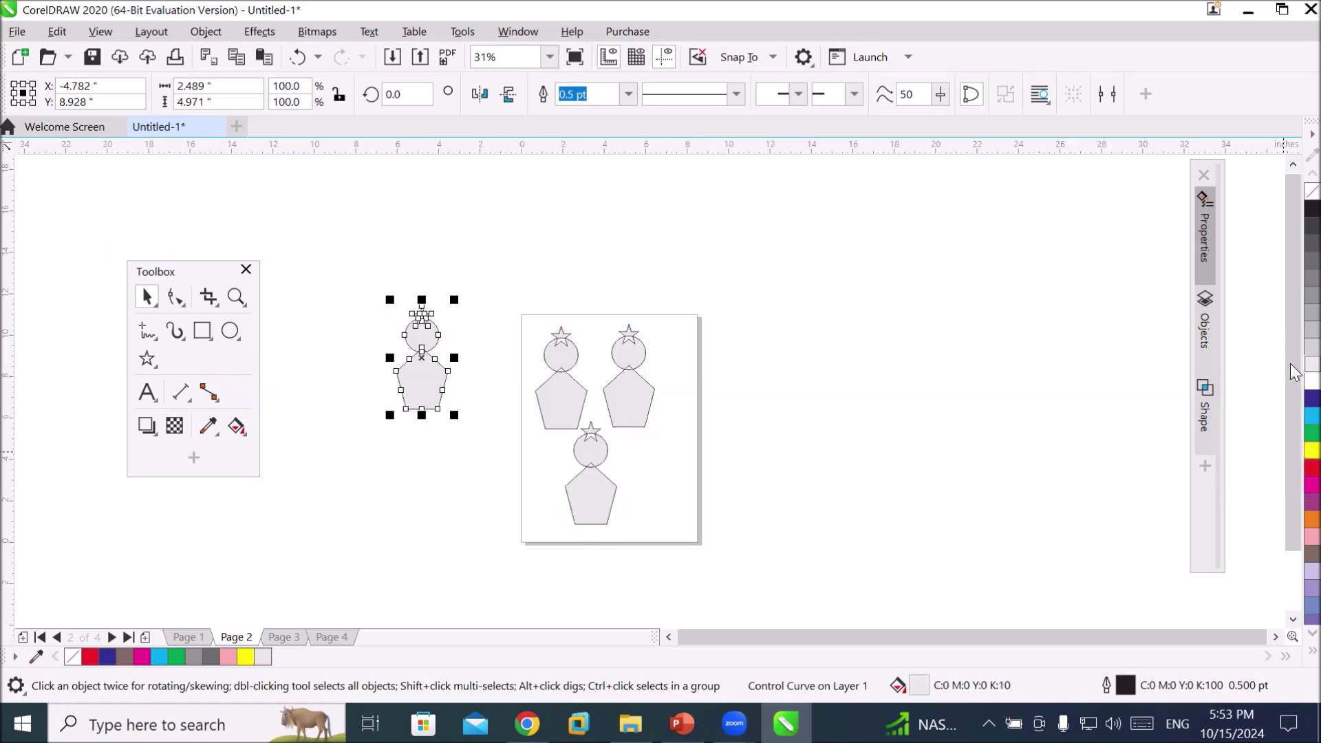
click(1295, 508)
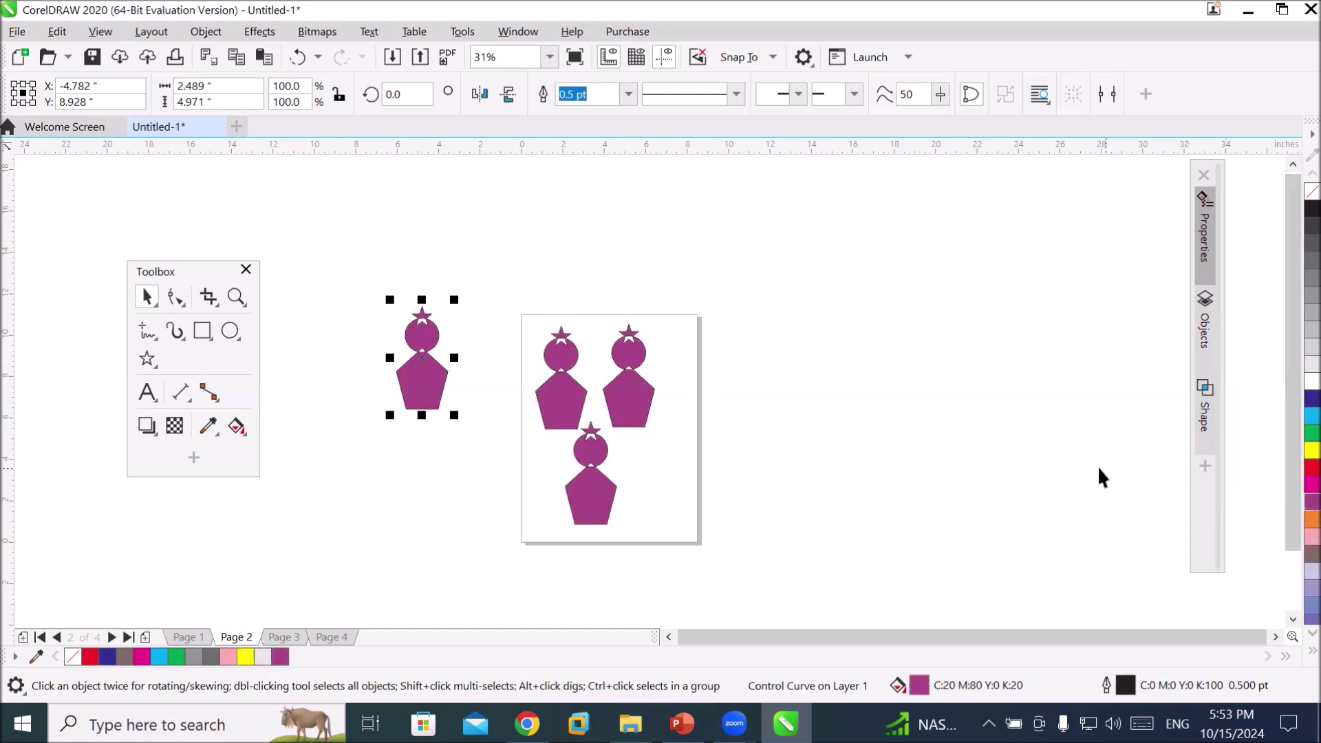
- Scale the master figure to about 48% and rotate it about 37 degrees counter-clockwise
drag(453, 296, 432, 359)
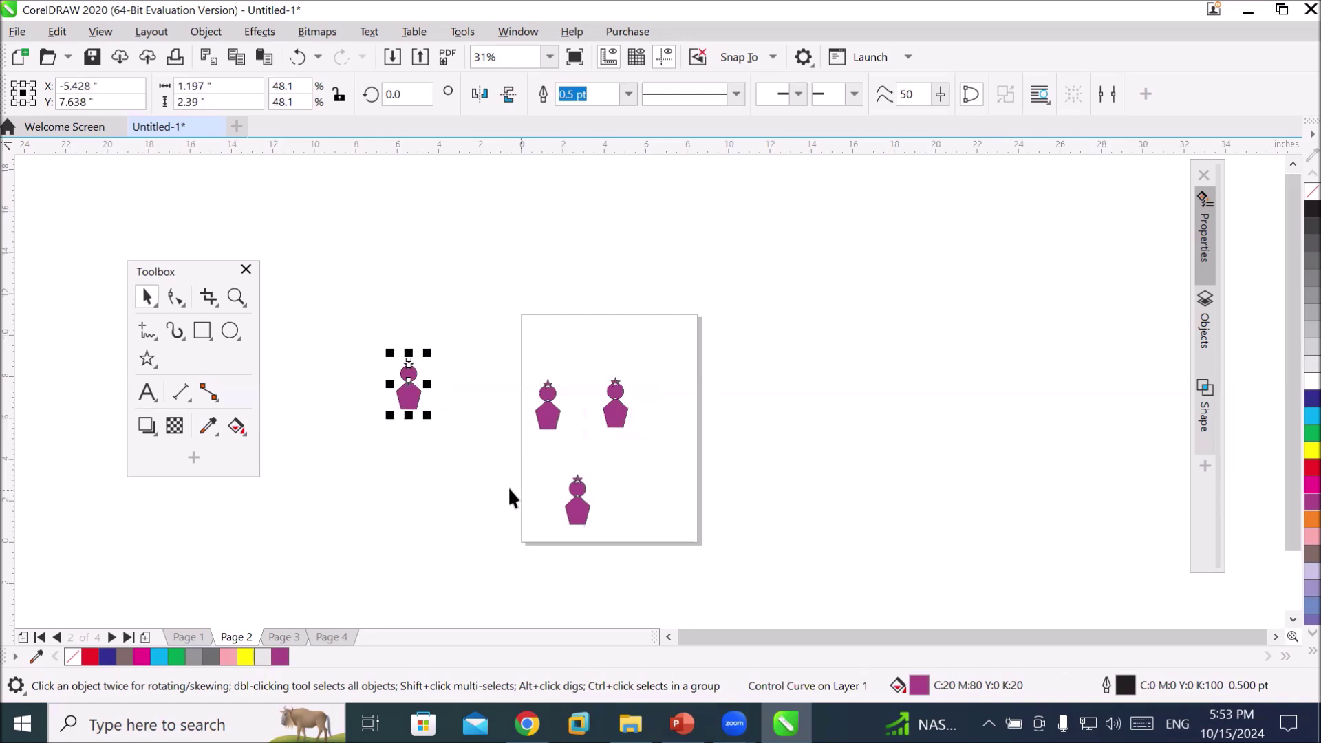
click(411, 401)
drag(433, 349, 362, 335)
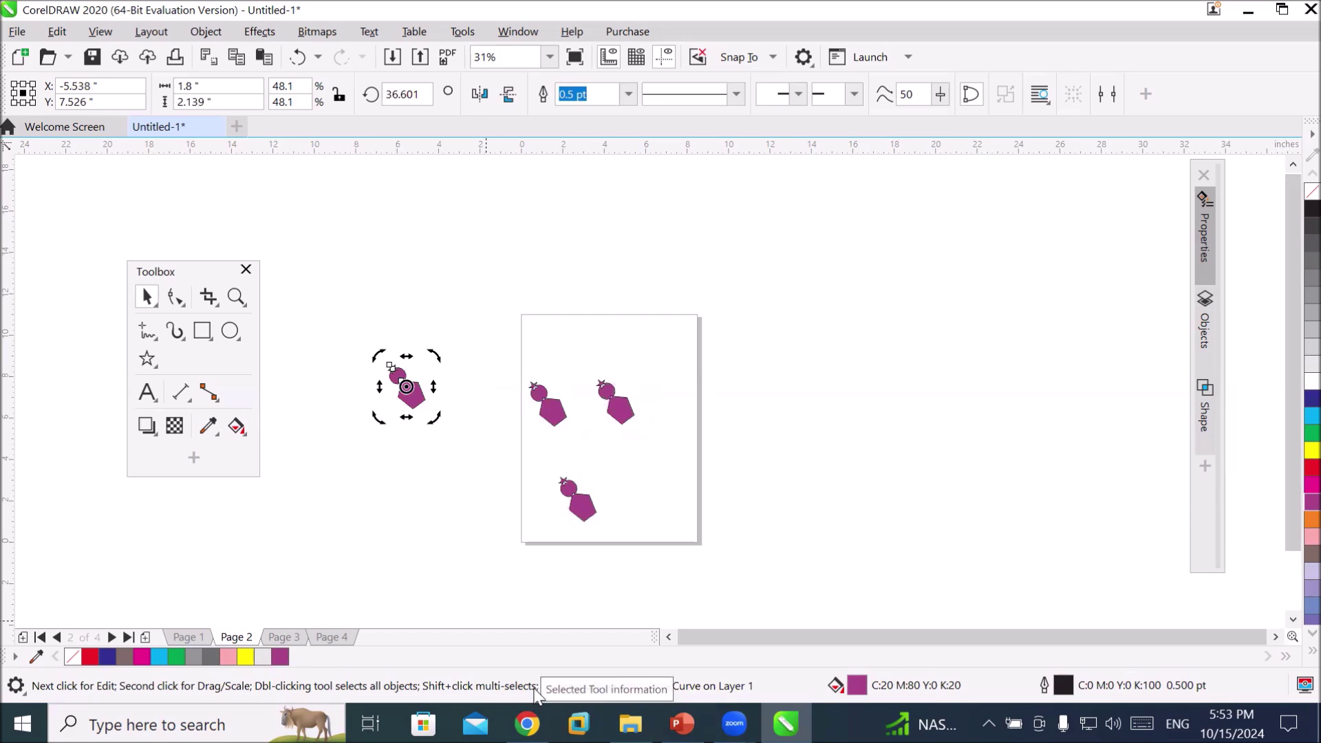
- Delete the master figure together with its three clones
drag(327, 280, 753, 571)
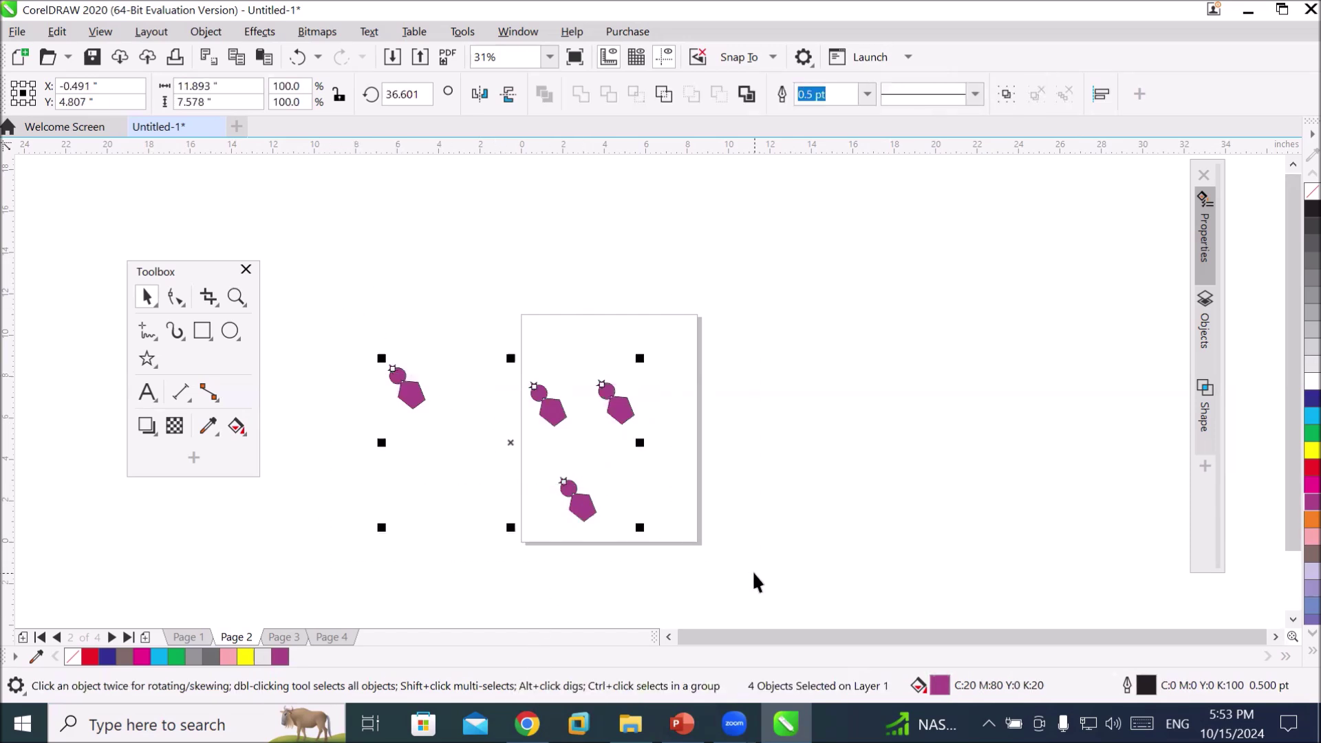
key(Delete)
scroll(671, 487, up, 2)
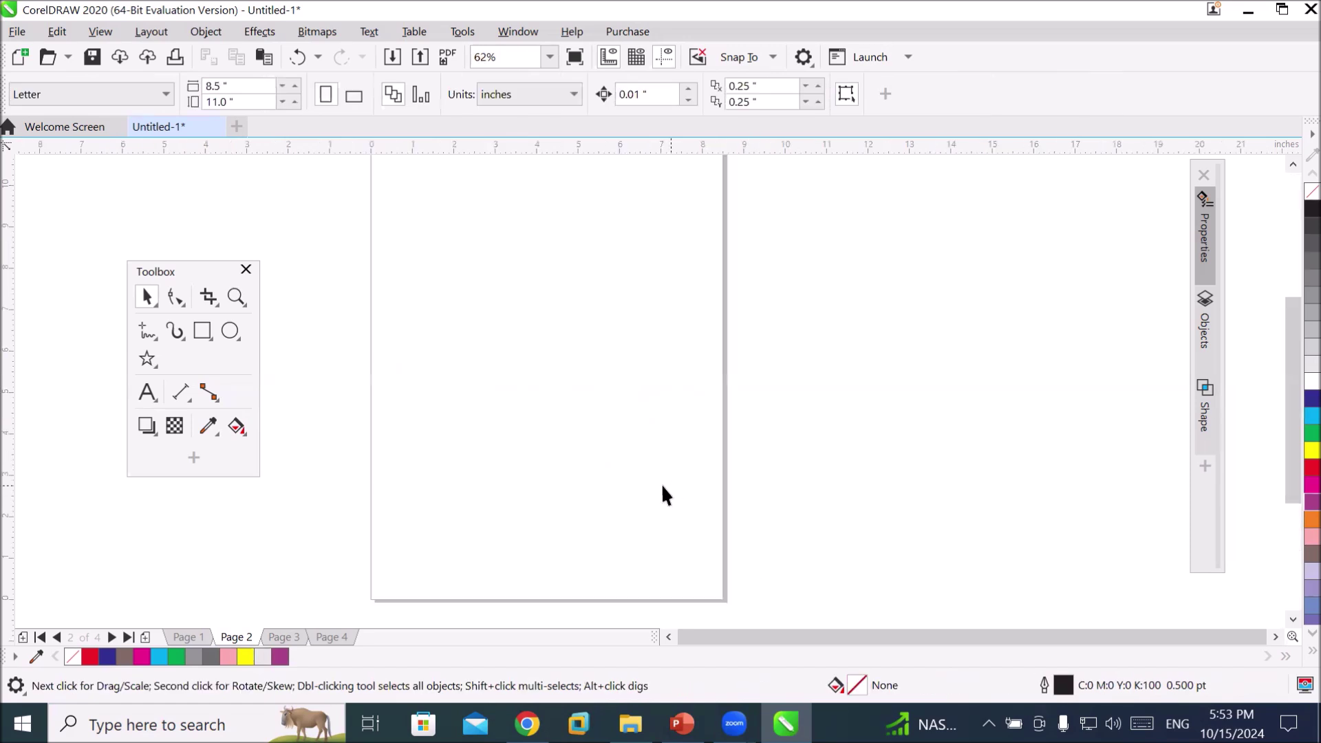
- Open Step and Repeat, float its docker over the drawing area and collapse its horizontal and vertical settings
click(57, 31)
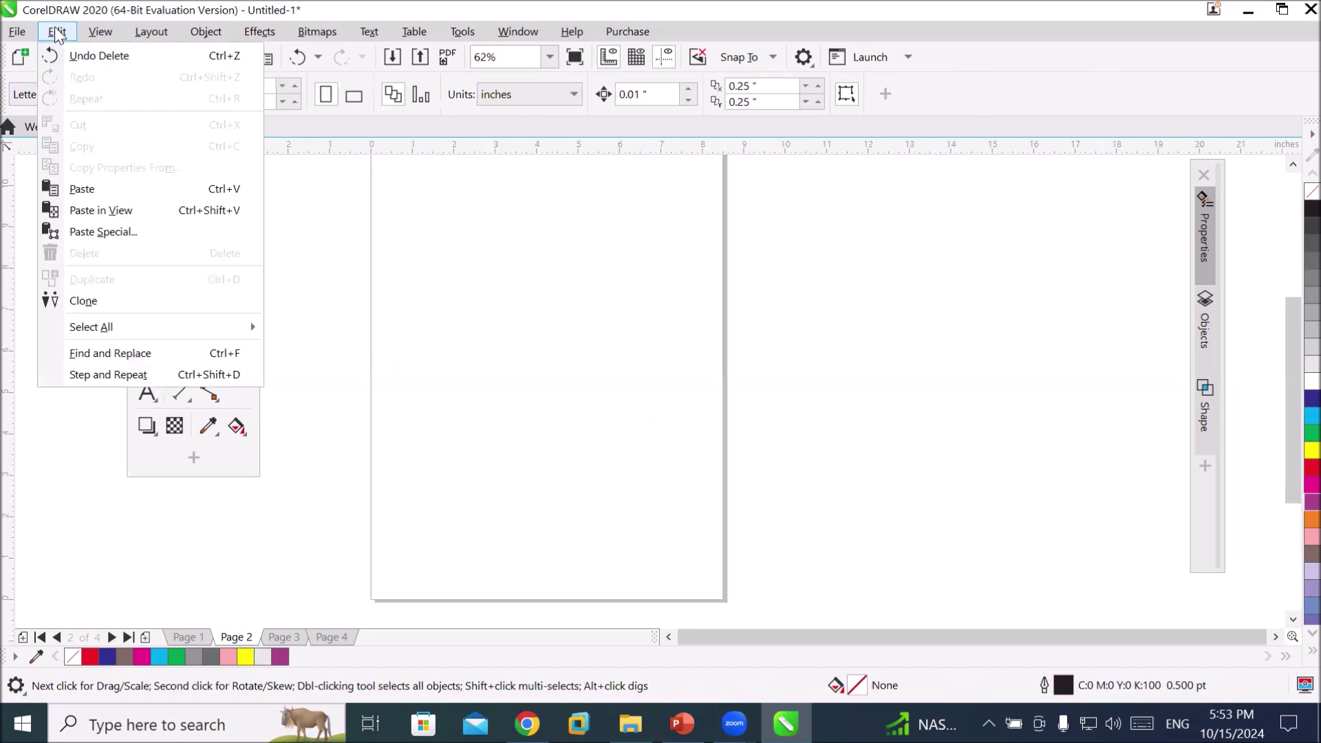
click(169, 380)
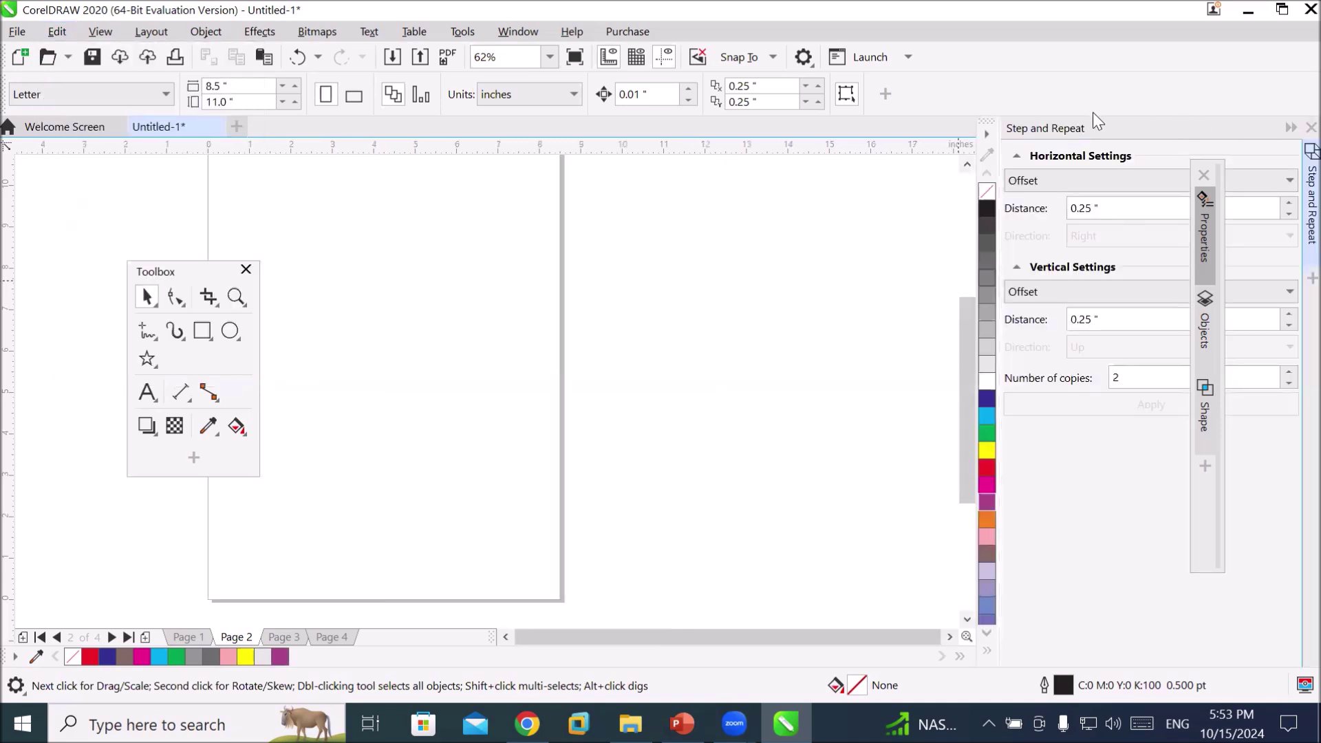
drag(1083, 146, 765, 172)
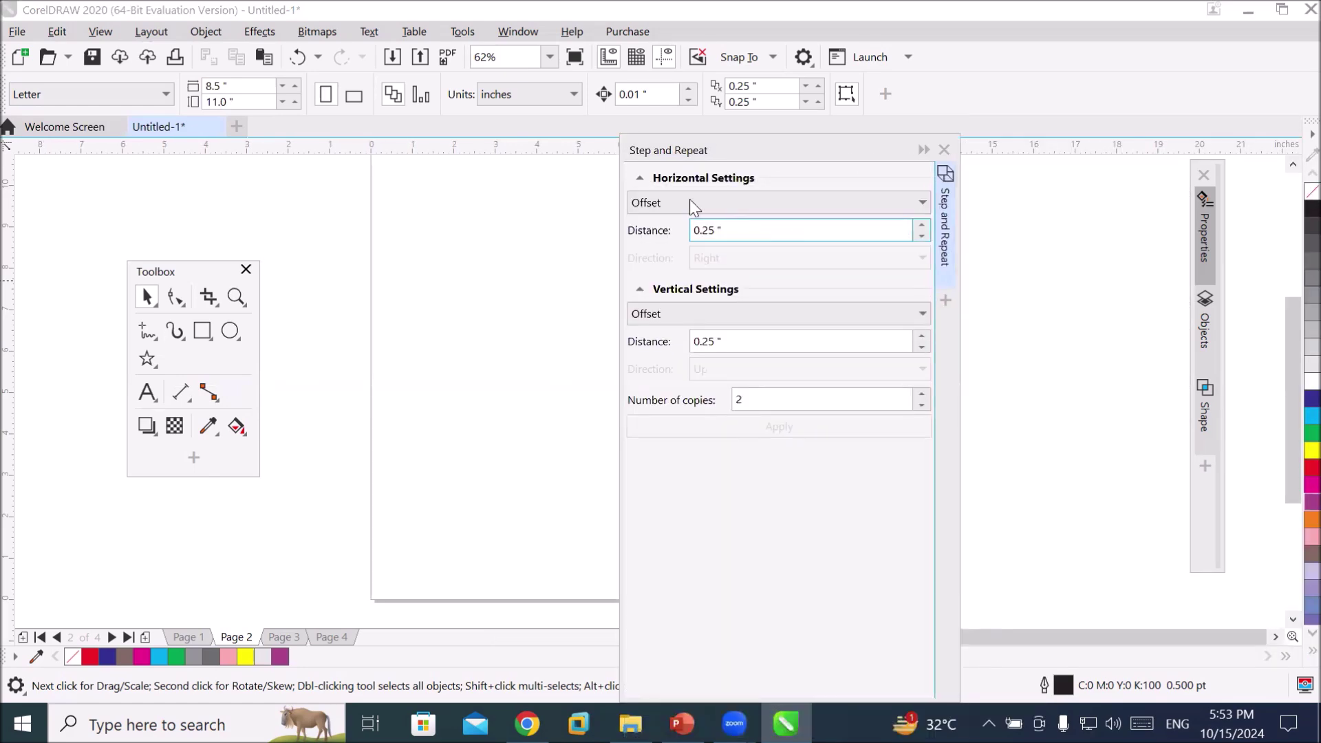
click(637, 179)
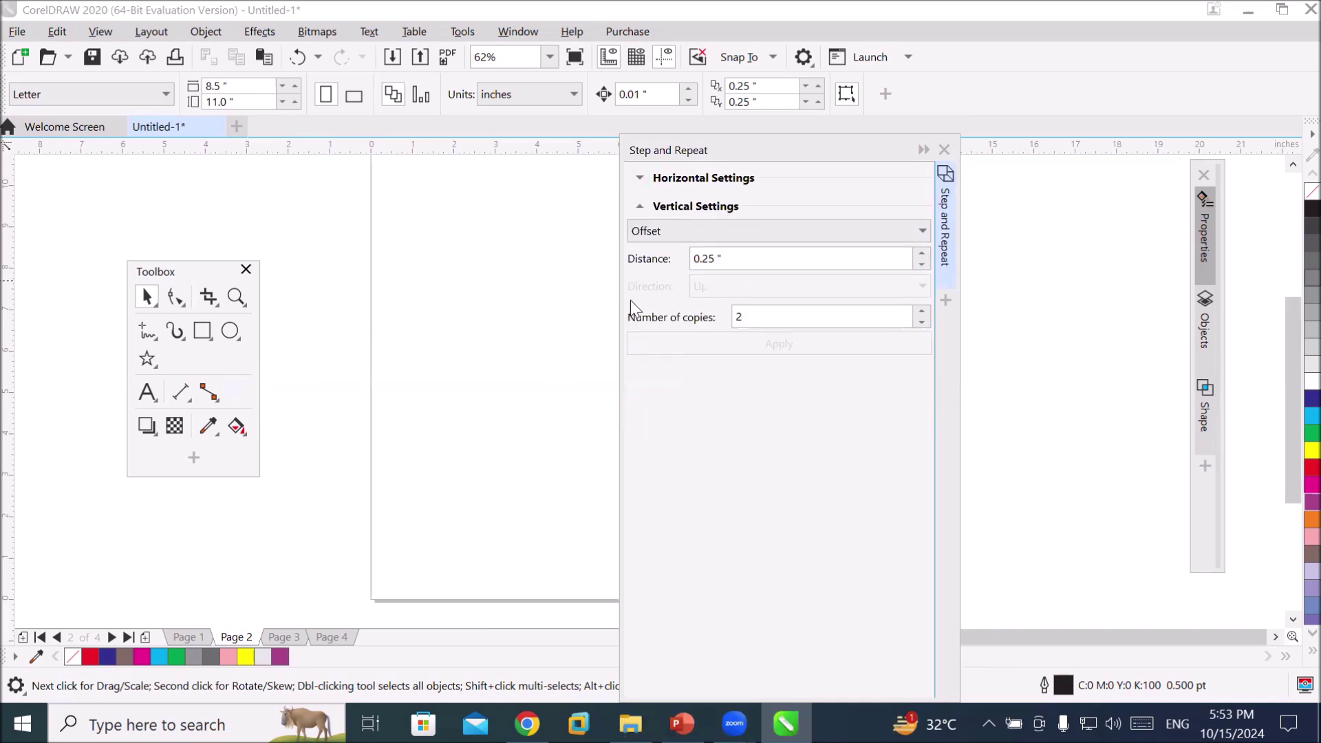
click(640, 207)
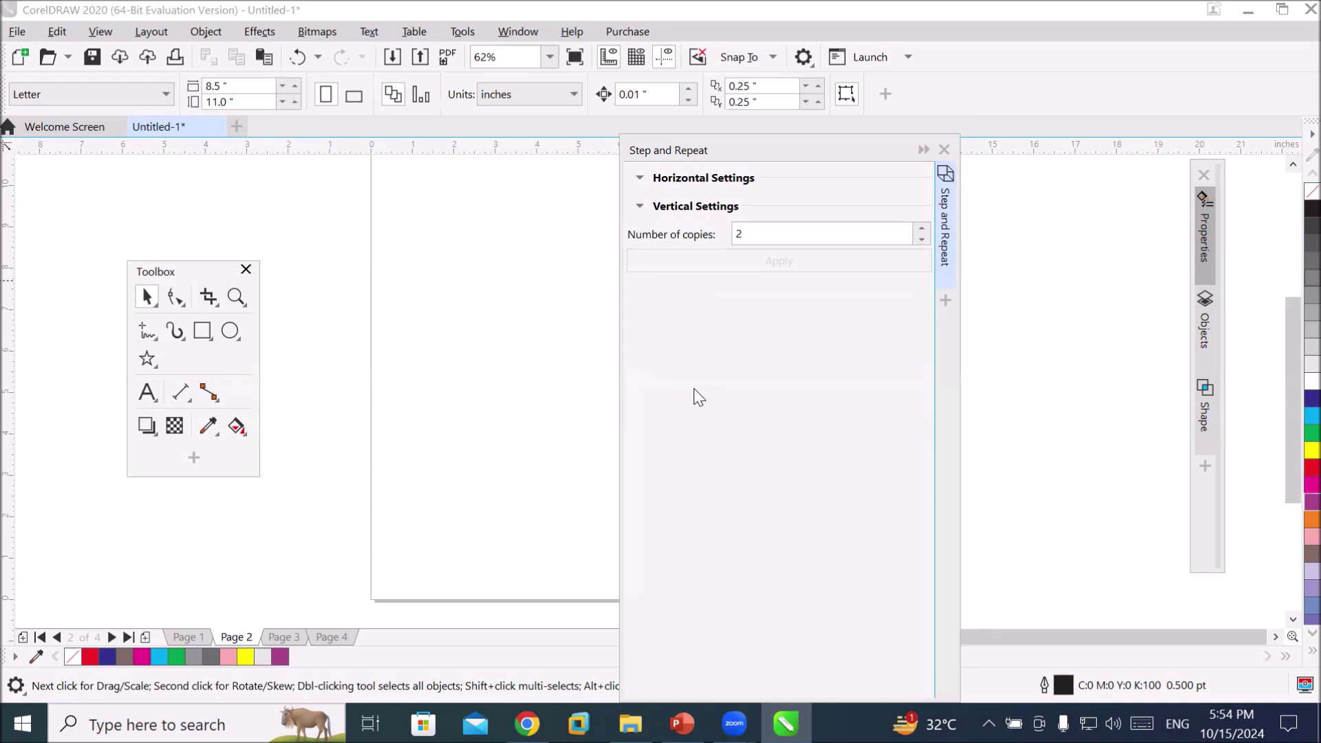
- Shift the toolbox off the page, draw a circle about 0.87 by 0.9 inches in the page's upper left corner and fill it blue
click(1274, 636)
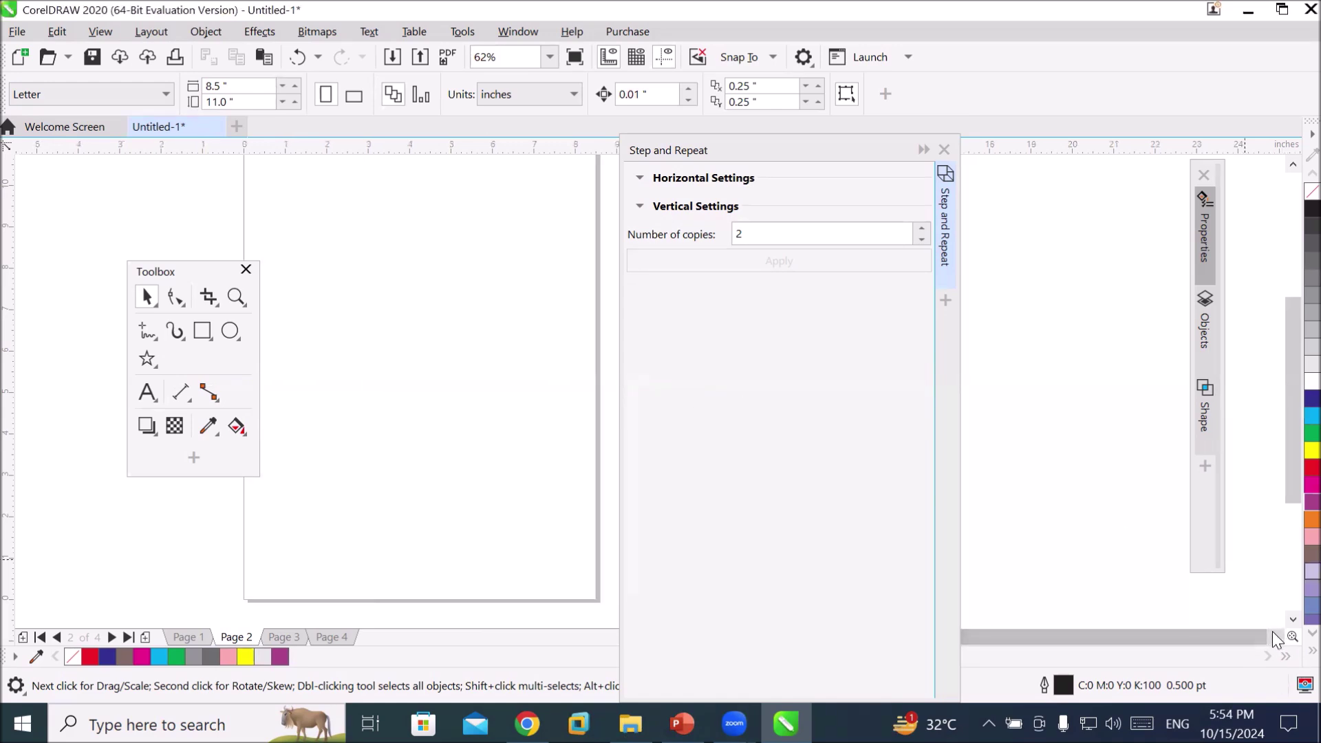
click(1292, 166)
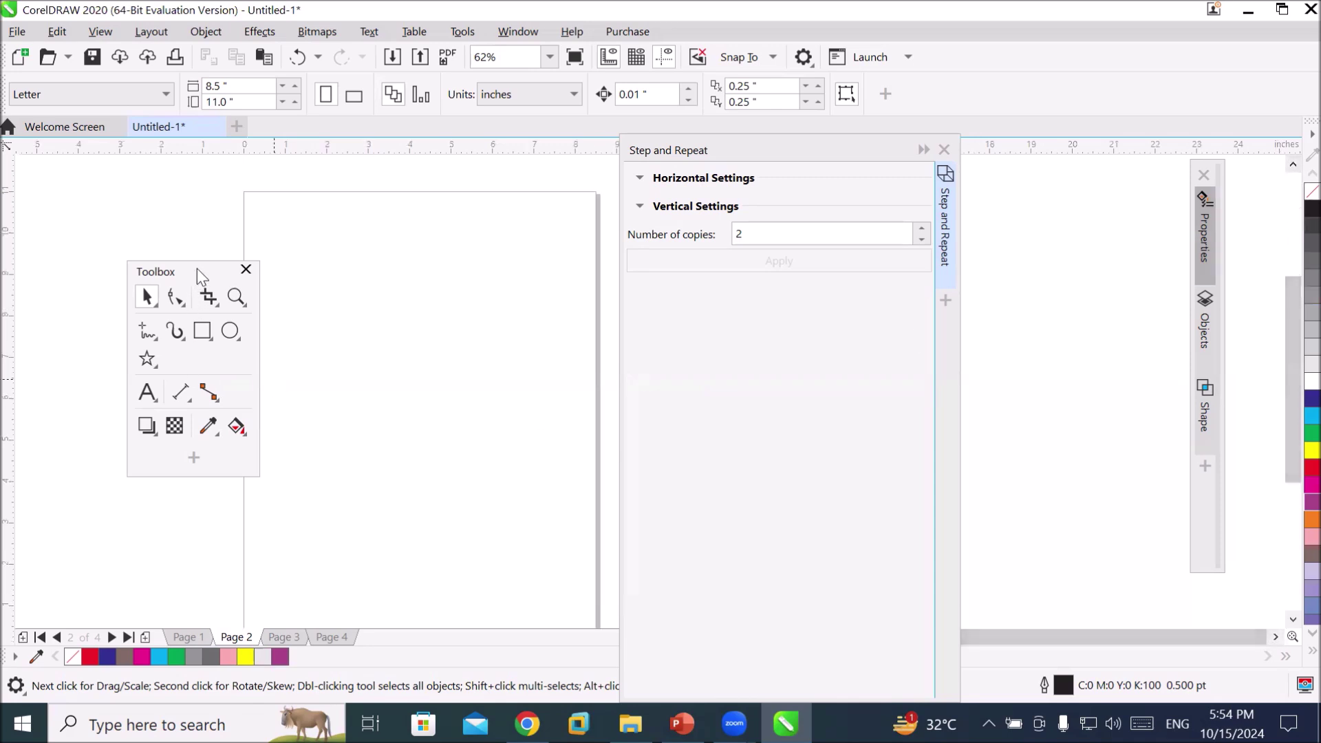
drag(197, 270, 147, 220)
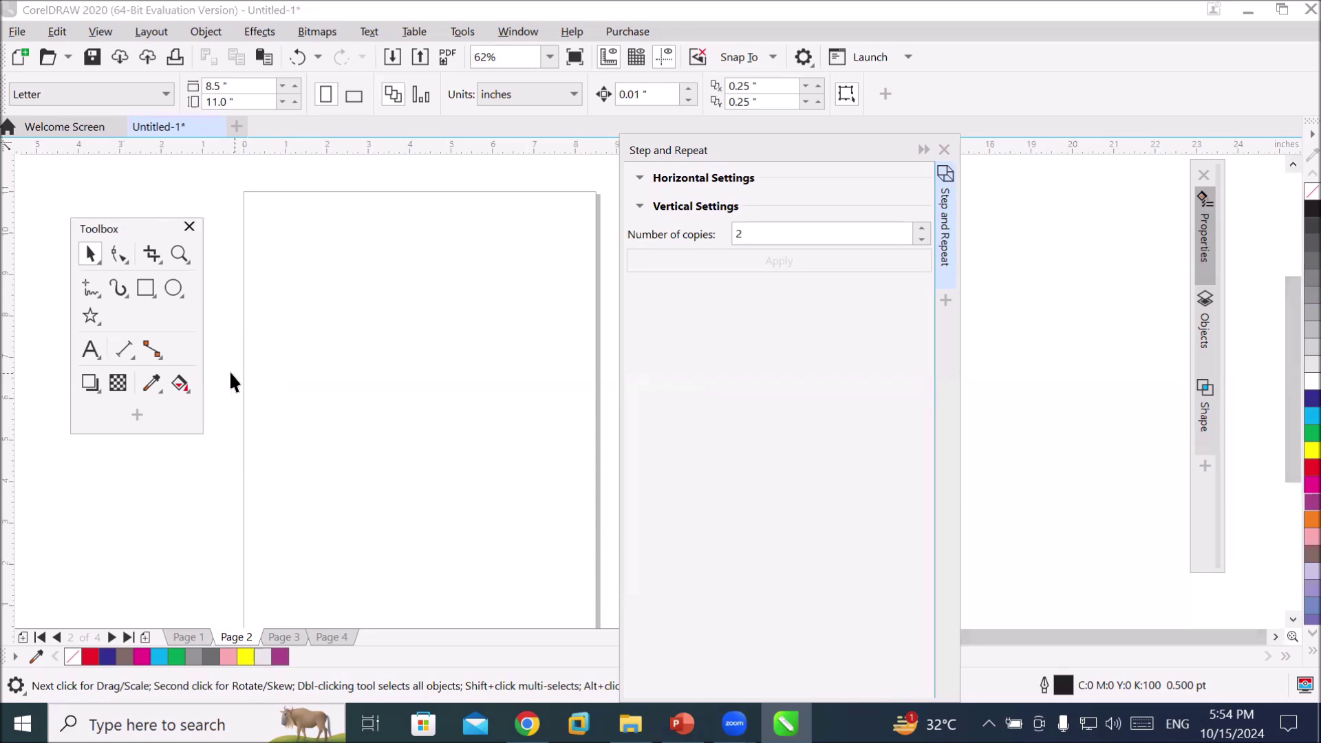
click(174, 289)
drag(260, 223, 295, 260)
click(1312, 398)
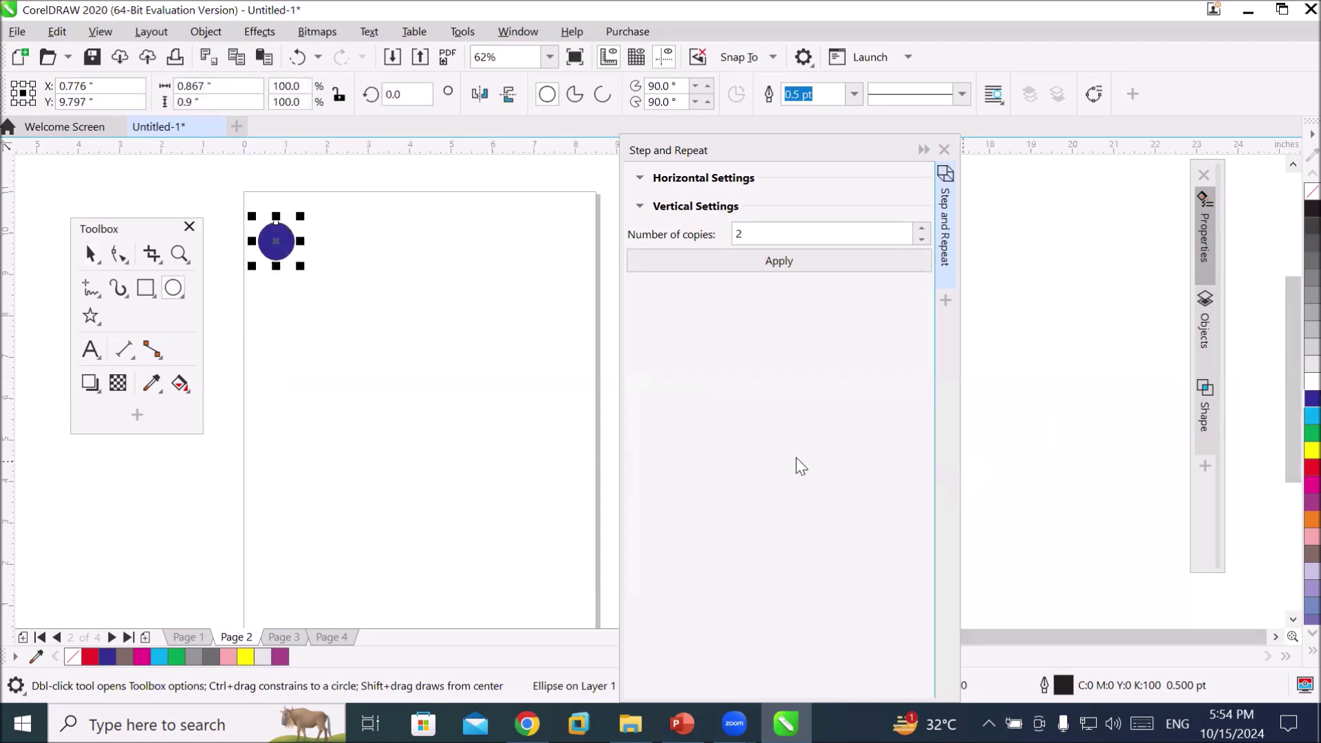
- Expand the horizontal Step and Repeat settings, try the No offset mode and return to Offset
click(639, 178)
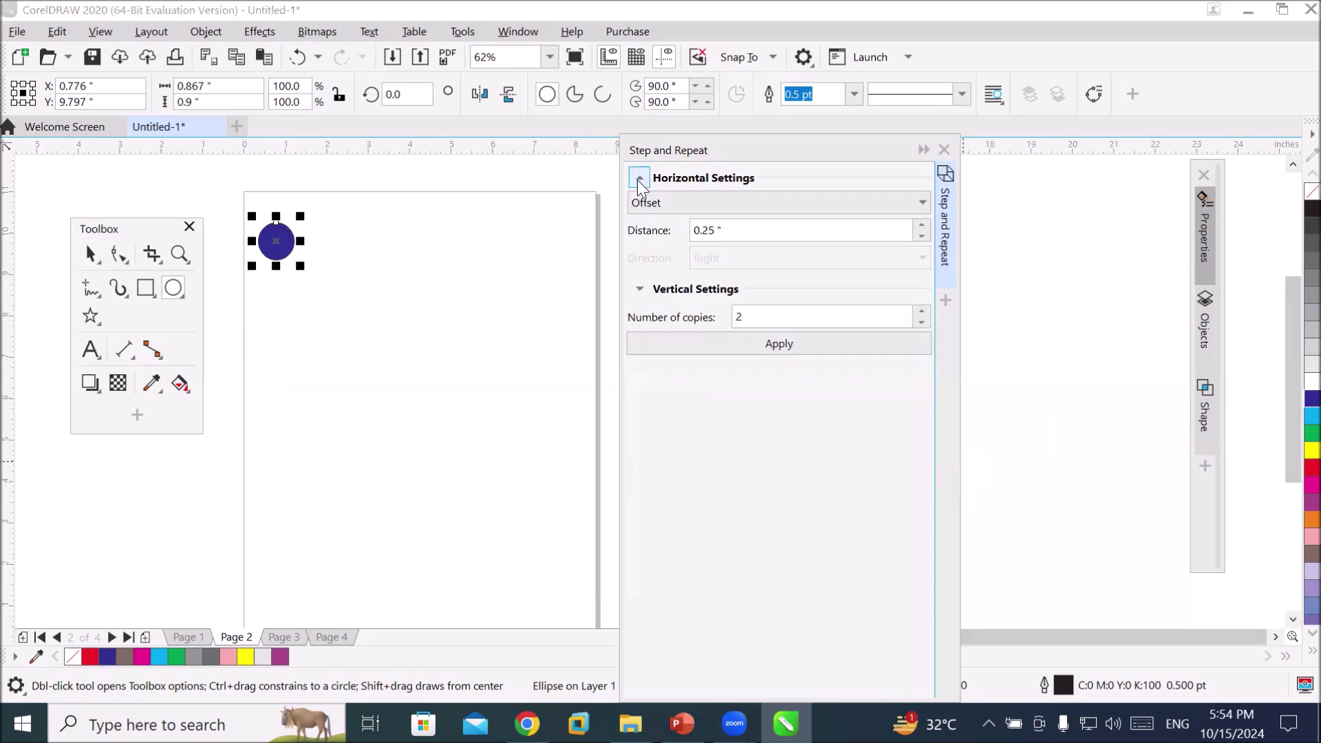
click(905, 205)
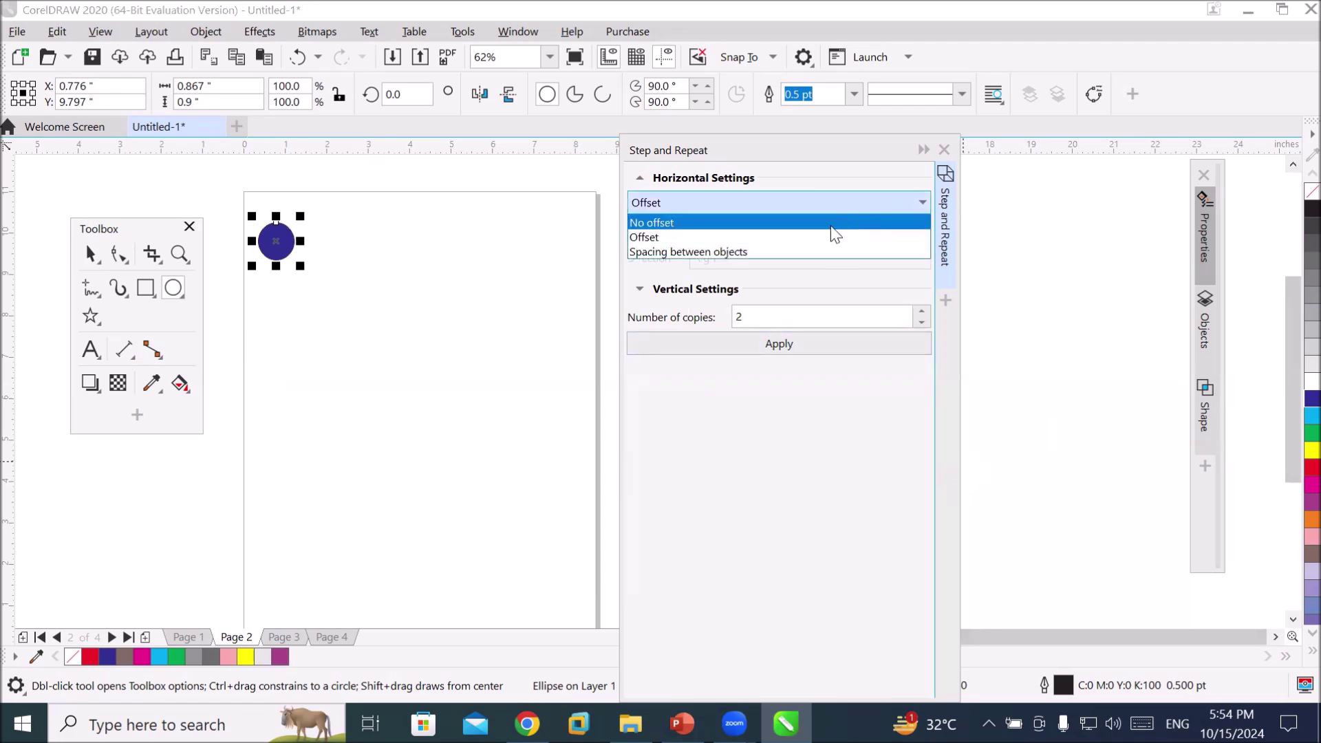
click(834, 223)
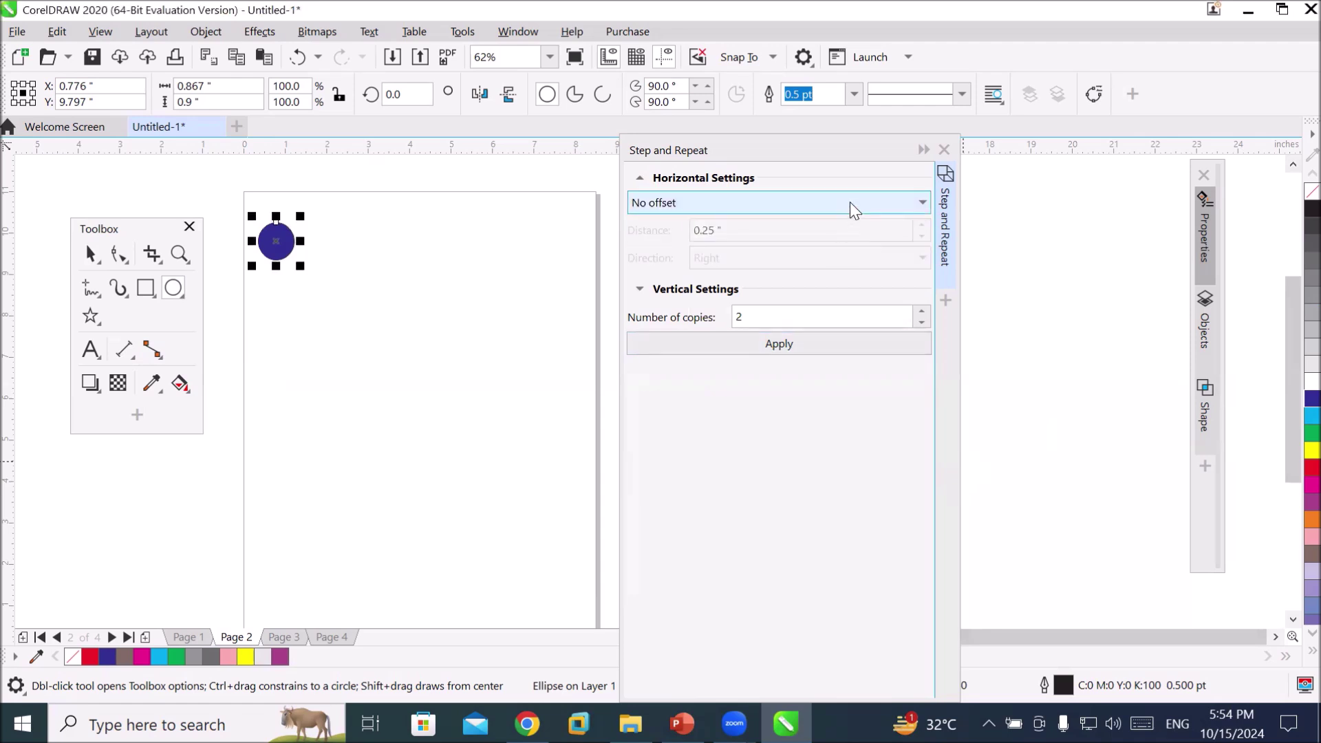
click(849, 205)
click(843, 237)
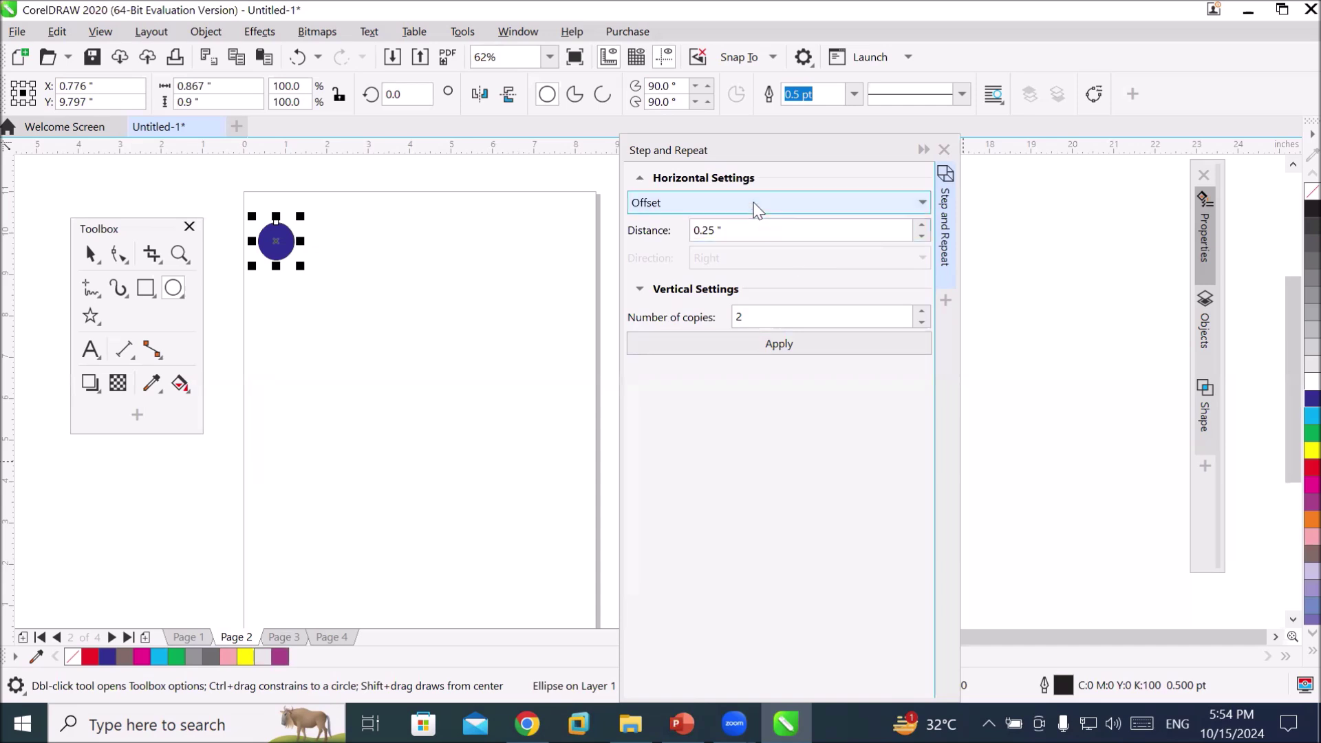
- Set the horizontal offset distance to 0.5 inches
click(758, 229)
double_click(757, 229)
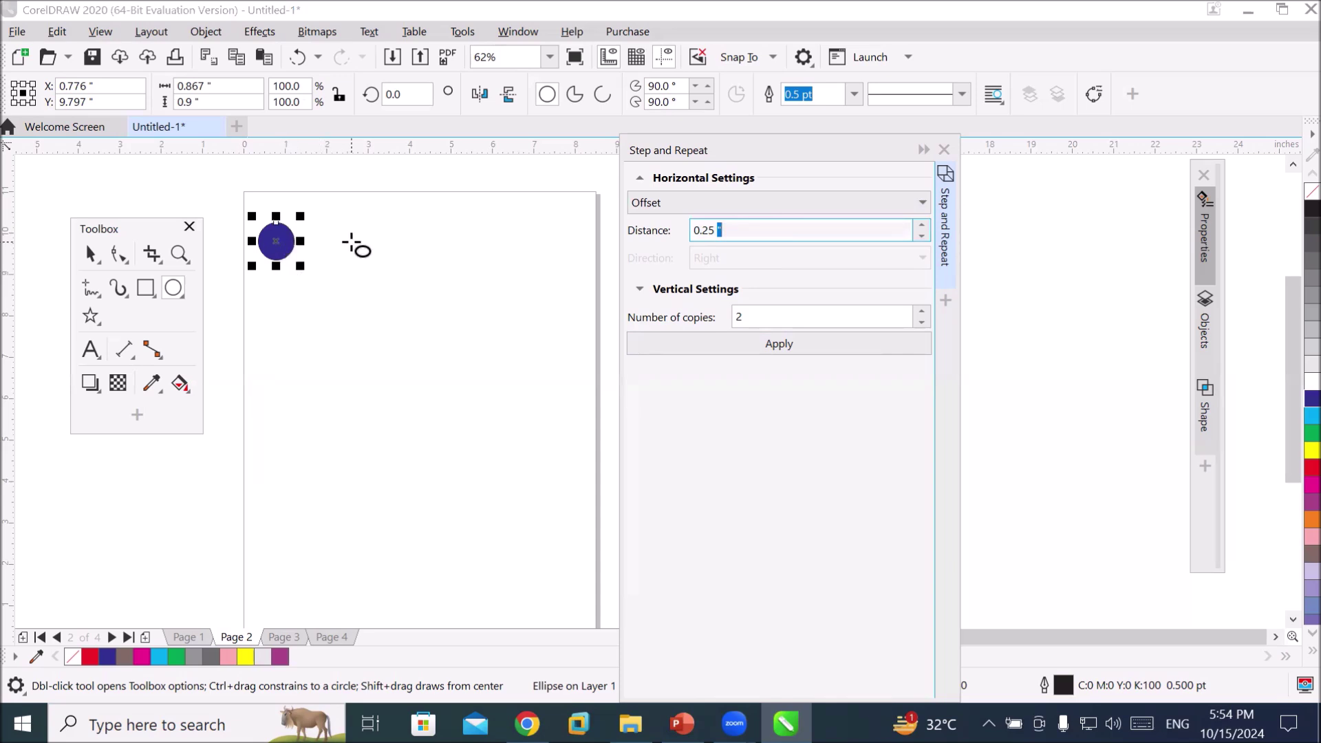
click(922, 225)
click(922, 226)
click(922, 225)
click(922, 226)
click(922, 226)
click(921, 225)
click(922, 225)
click(922, 226)
click(922, 225)
click(922, 225)
click(922, 226)
click(922, 226)
click(922, 226)
click(922, 226)
click(921, 226)
click(922, 225)
click(922, 226)
click(922, 226)
click(922, 225)
click(922, 226)
click(922, 226)
click(922, 226)
click(922, 226)
click(922, 226)
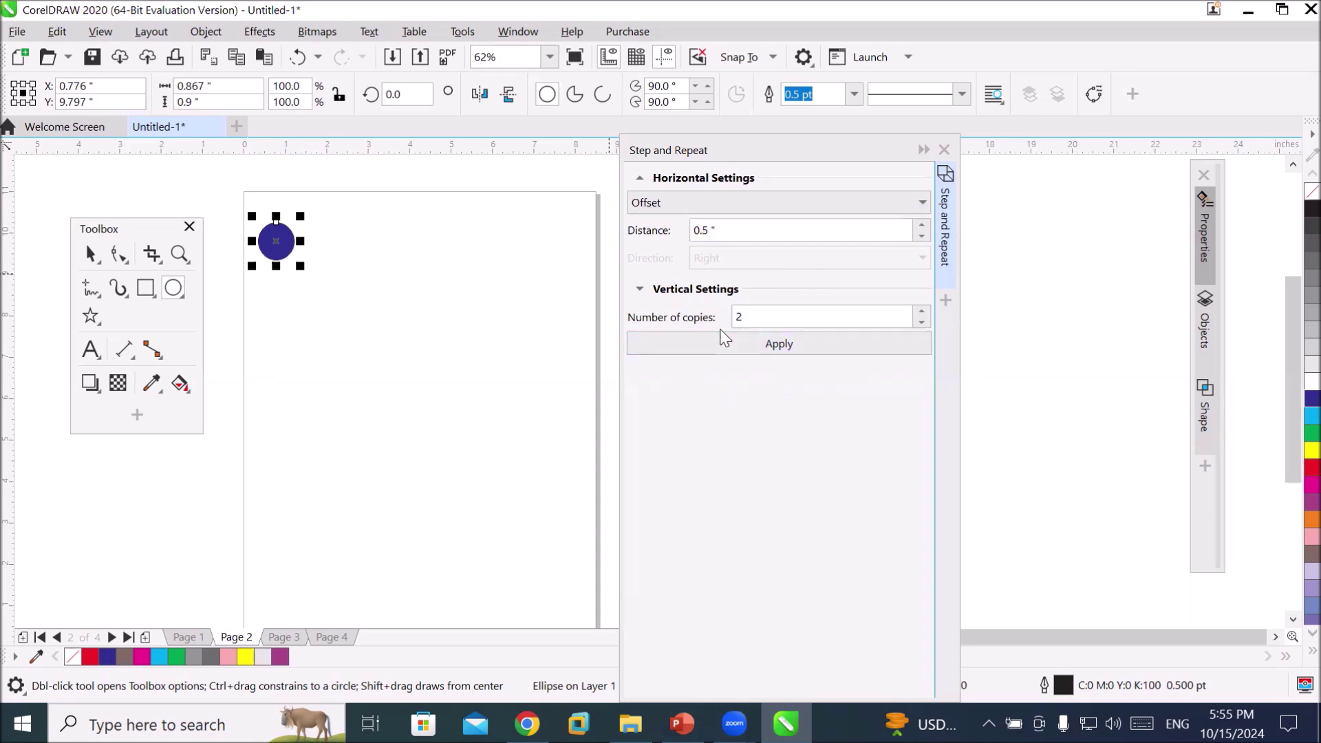
- Make 10 copies of the blue circle with Step and Repeat, and undo them
double_click(759, 316)
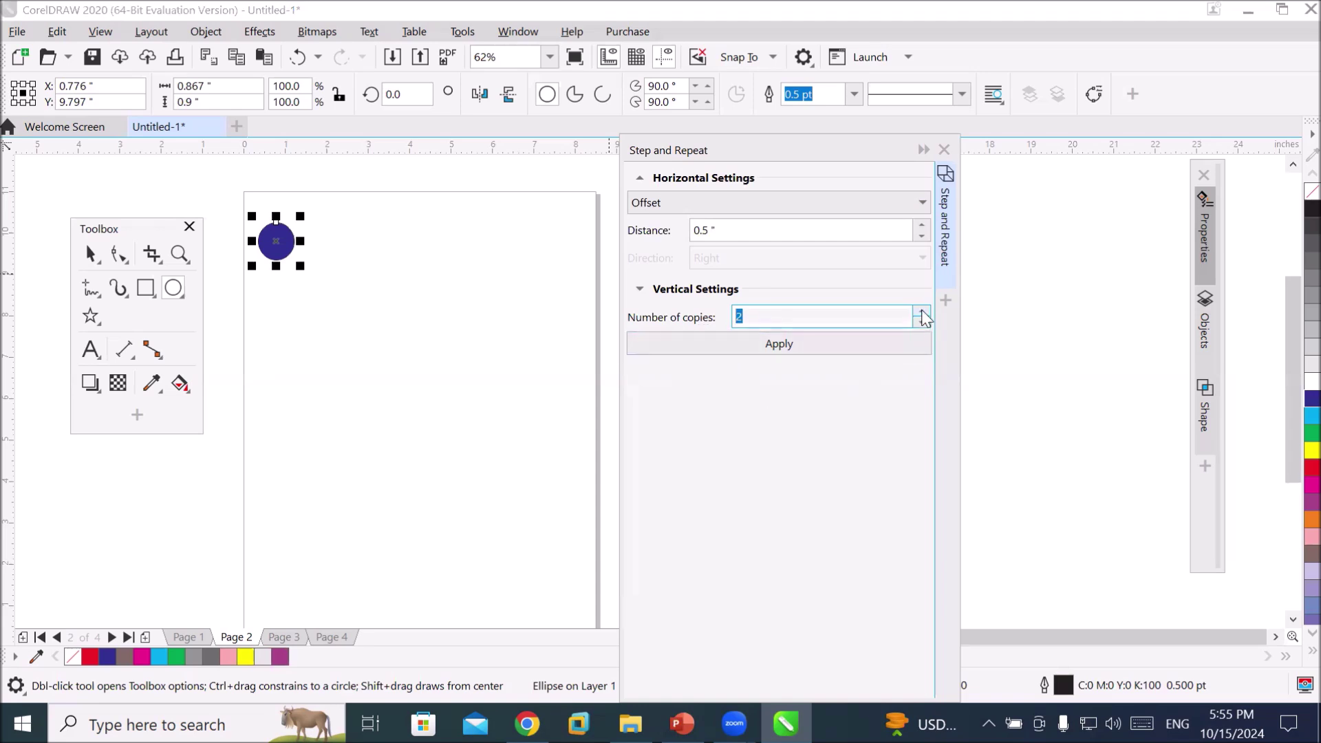
text(9)
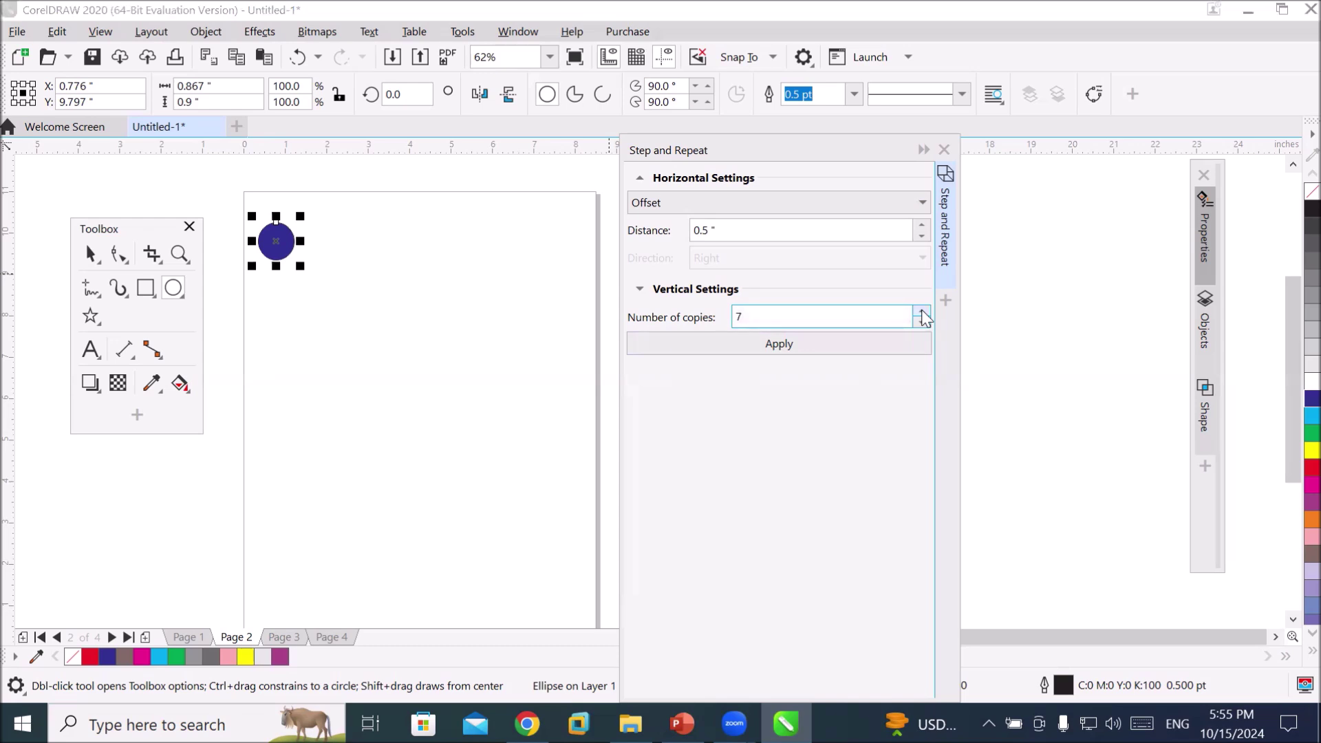
click(922, 312)
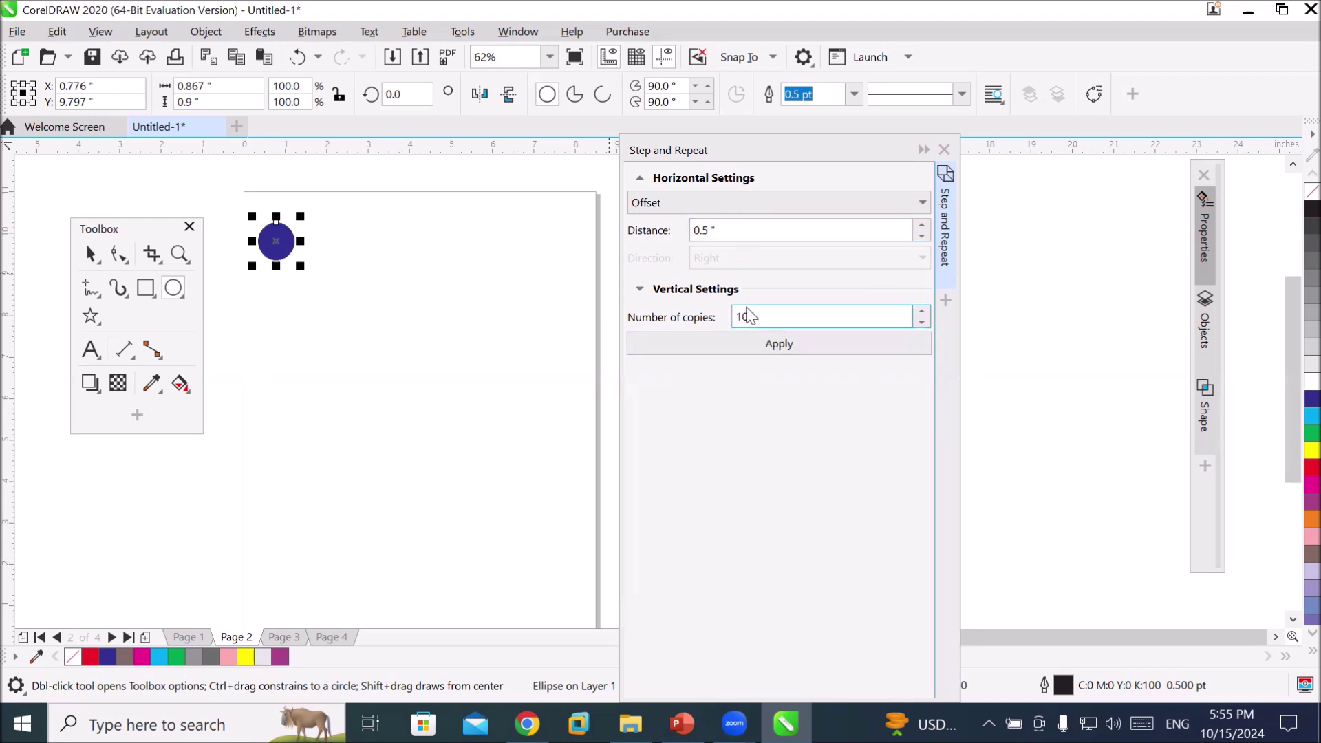
click(779, 344)
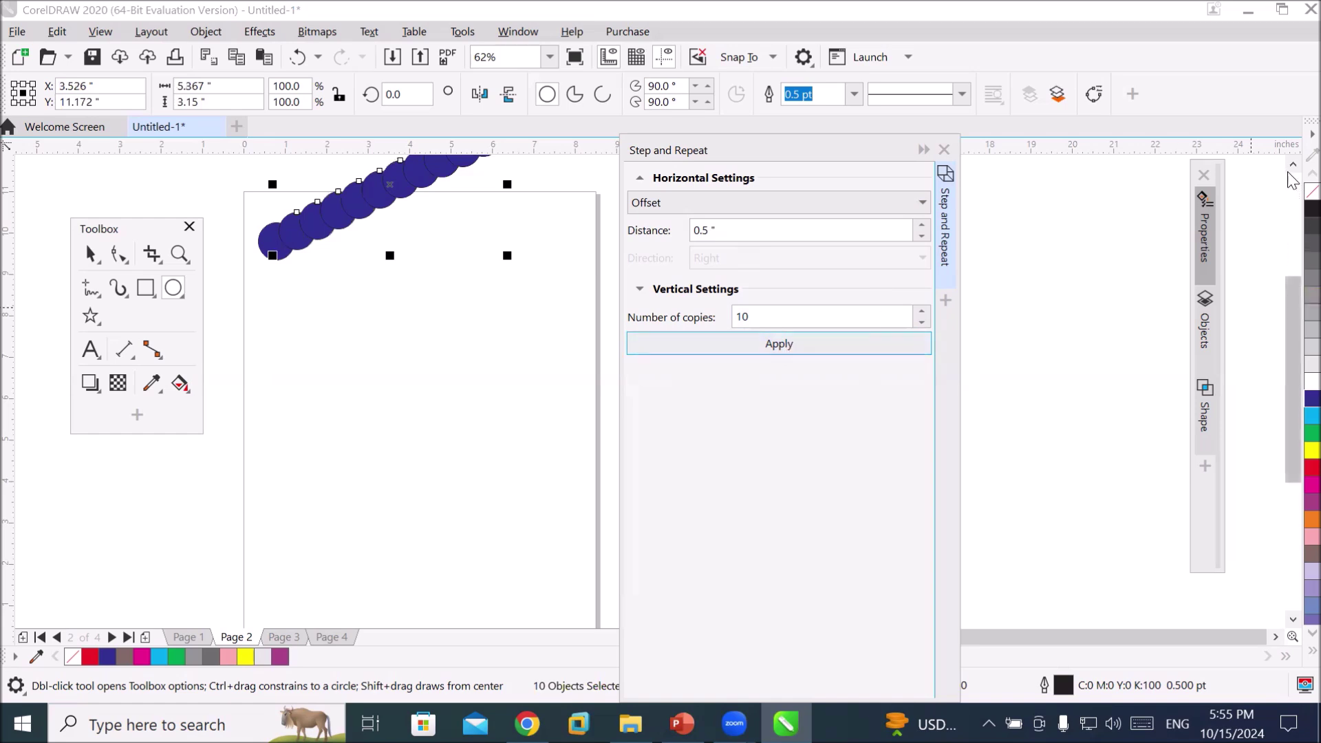
scroll(1289, 183, up, 2)
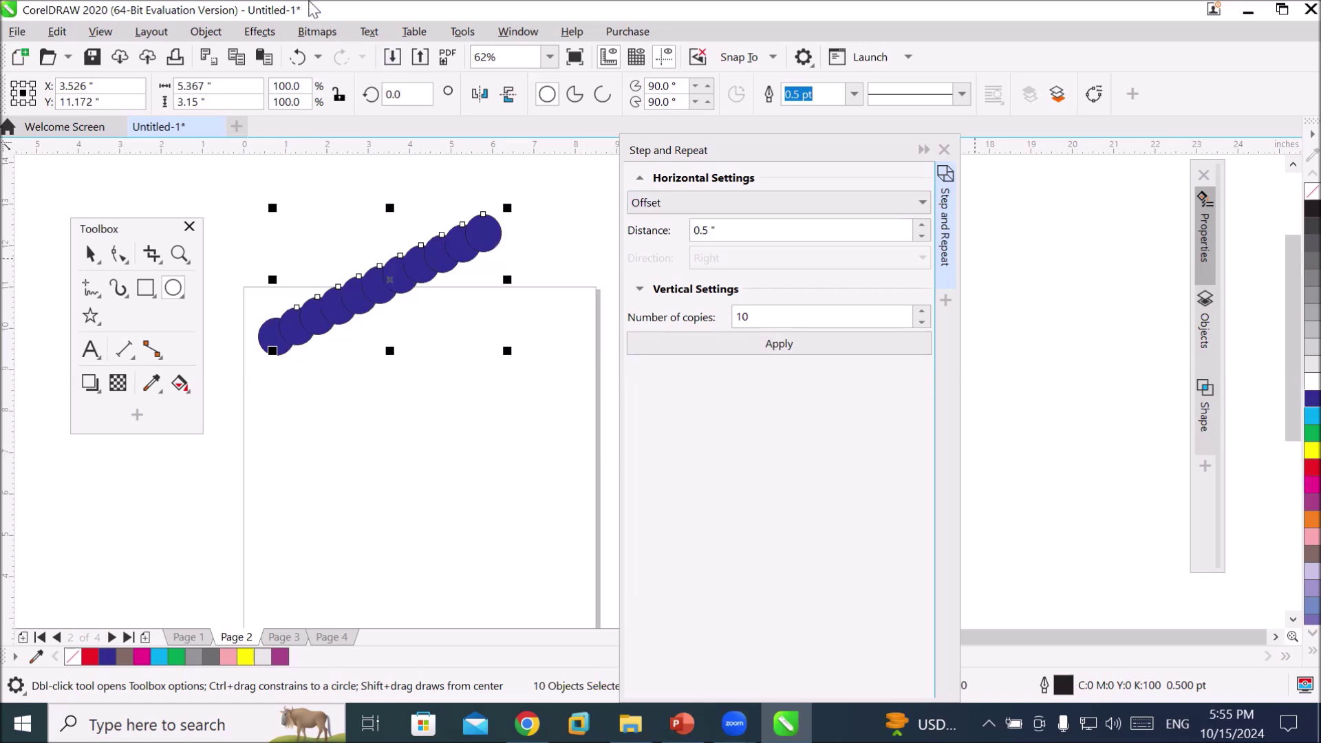
click(56, 31)
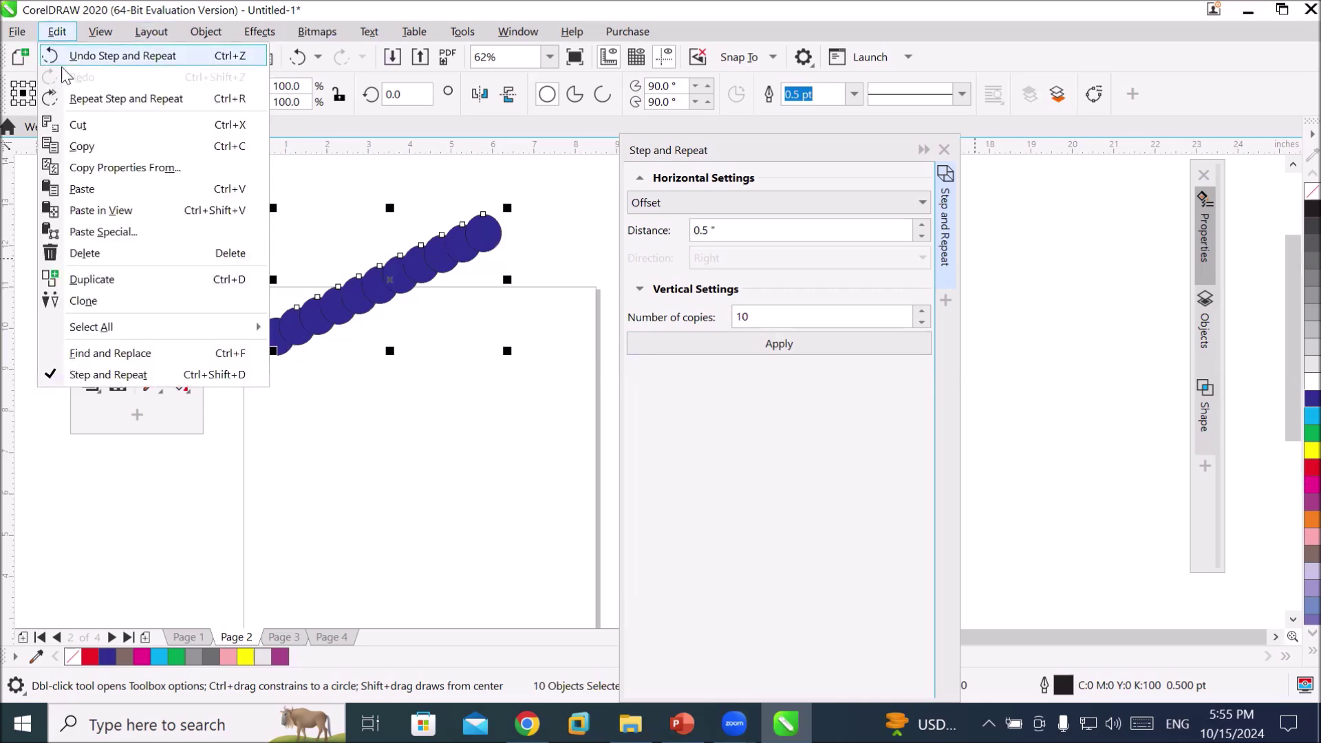
click(89, 54)
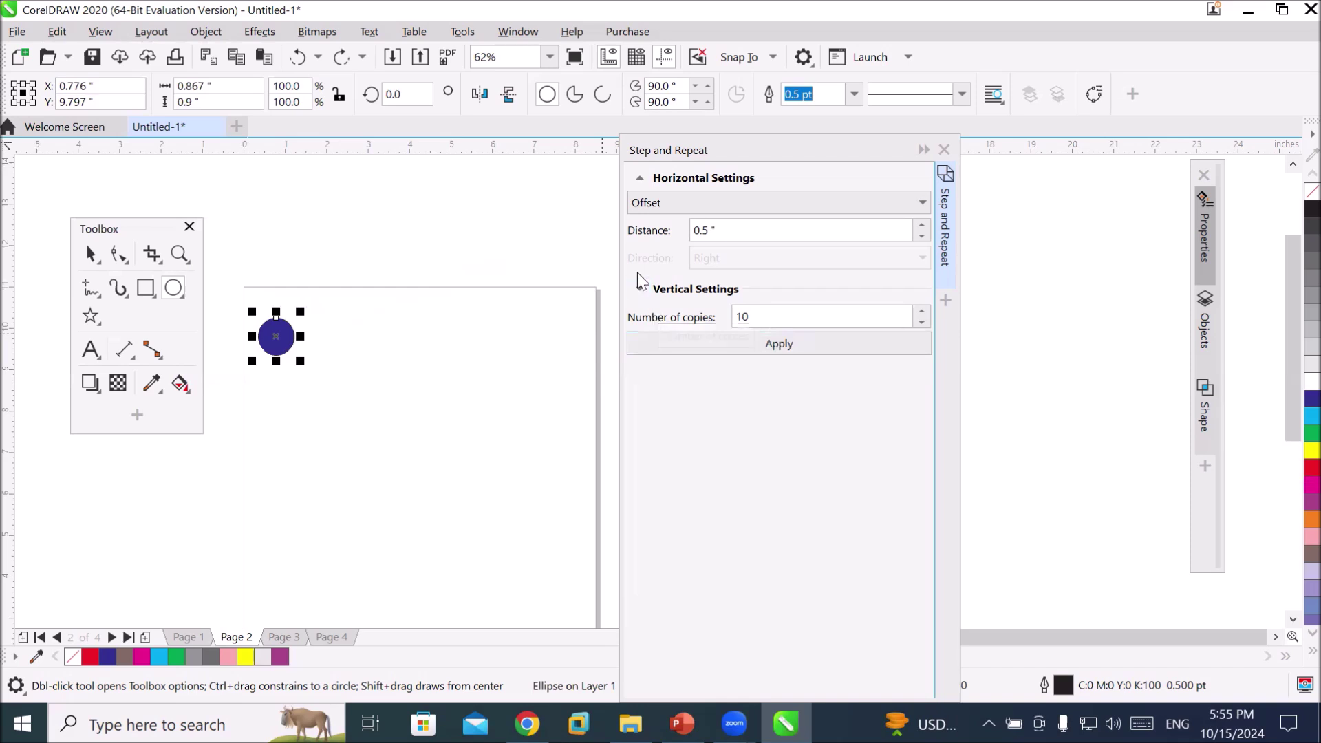
- Expand the vertical Step and Repeat settings and set the vertical mode to No offset
click(640, 295)
click(755, 342)
drag(756, 345, 642, 339)
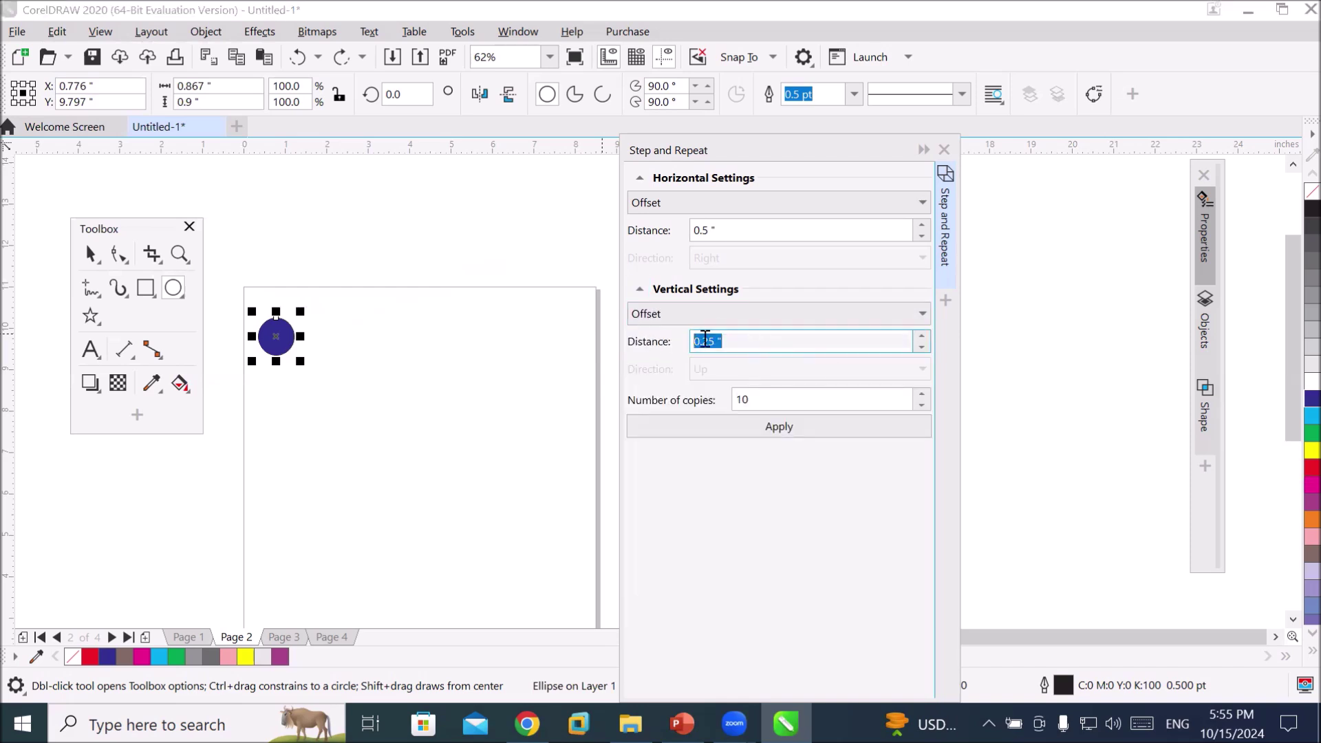
click(920, 316)
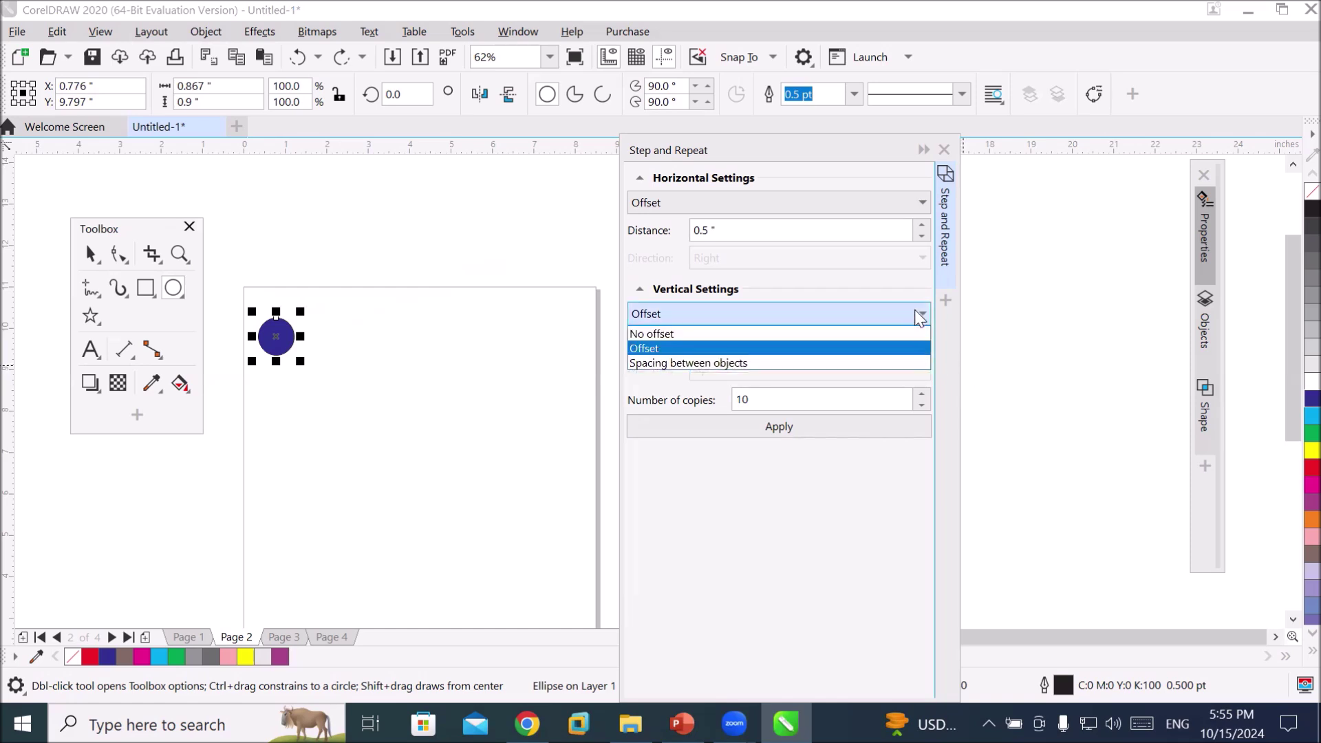
click(830, 341)
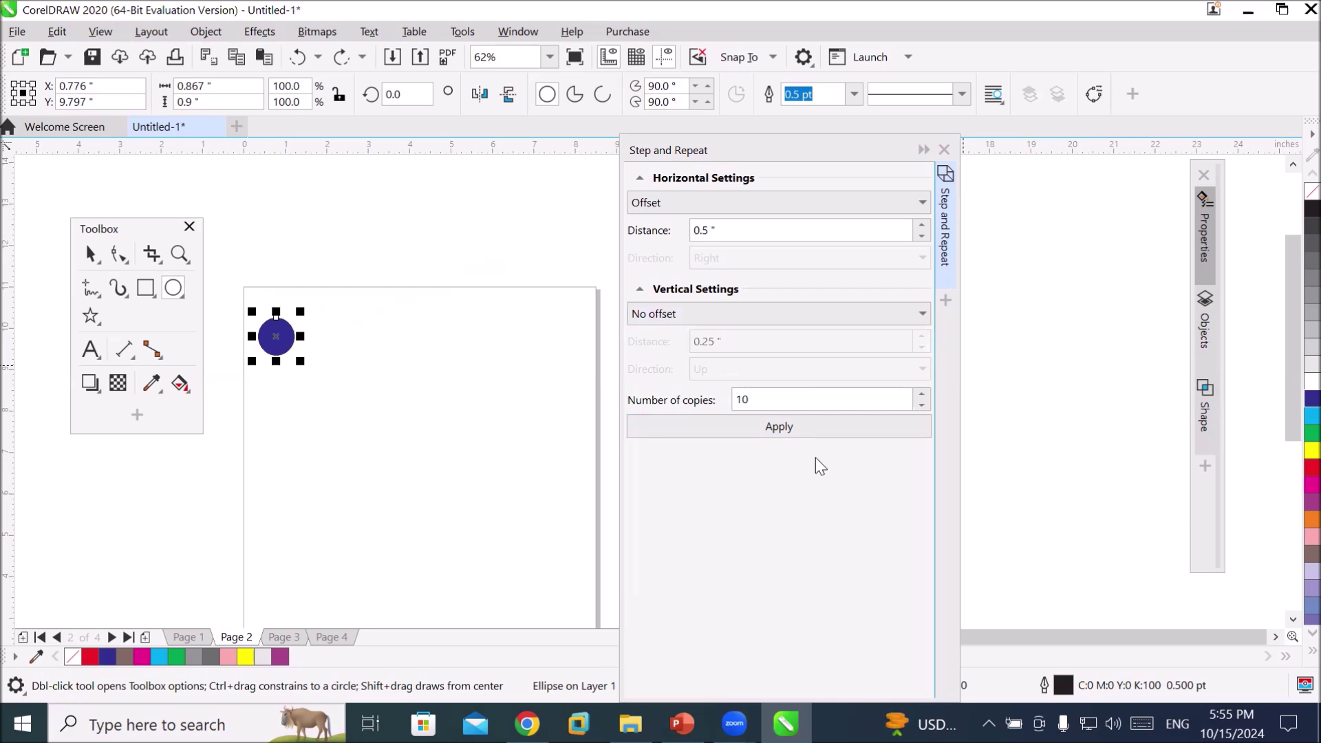
- Apply Step and Repeat with 10 copies of the circle, and again with 14 copies of the result
click(803, 432)
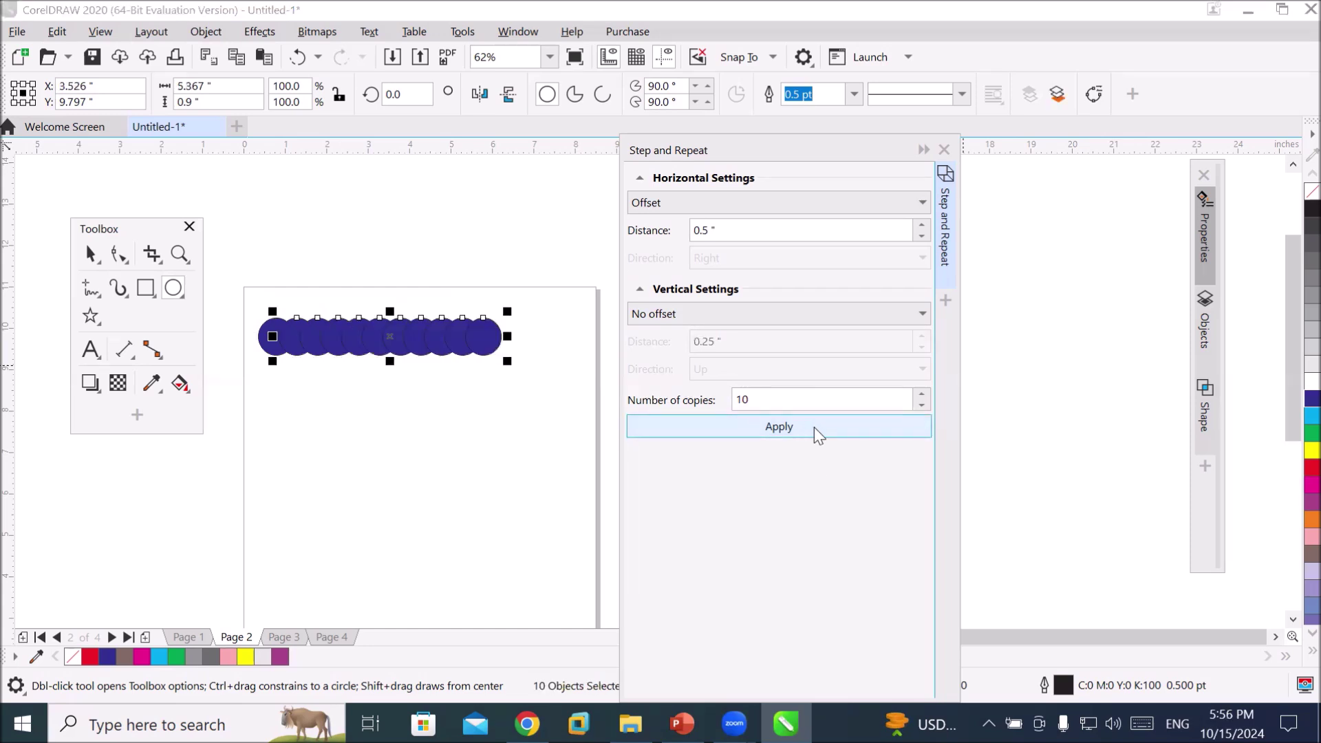
click(922, 395)
click(923, 395)
click(923, 395)
click(922, 395)
click(802, 433)
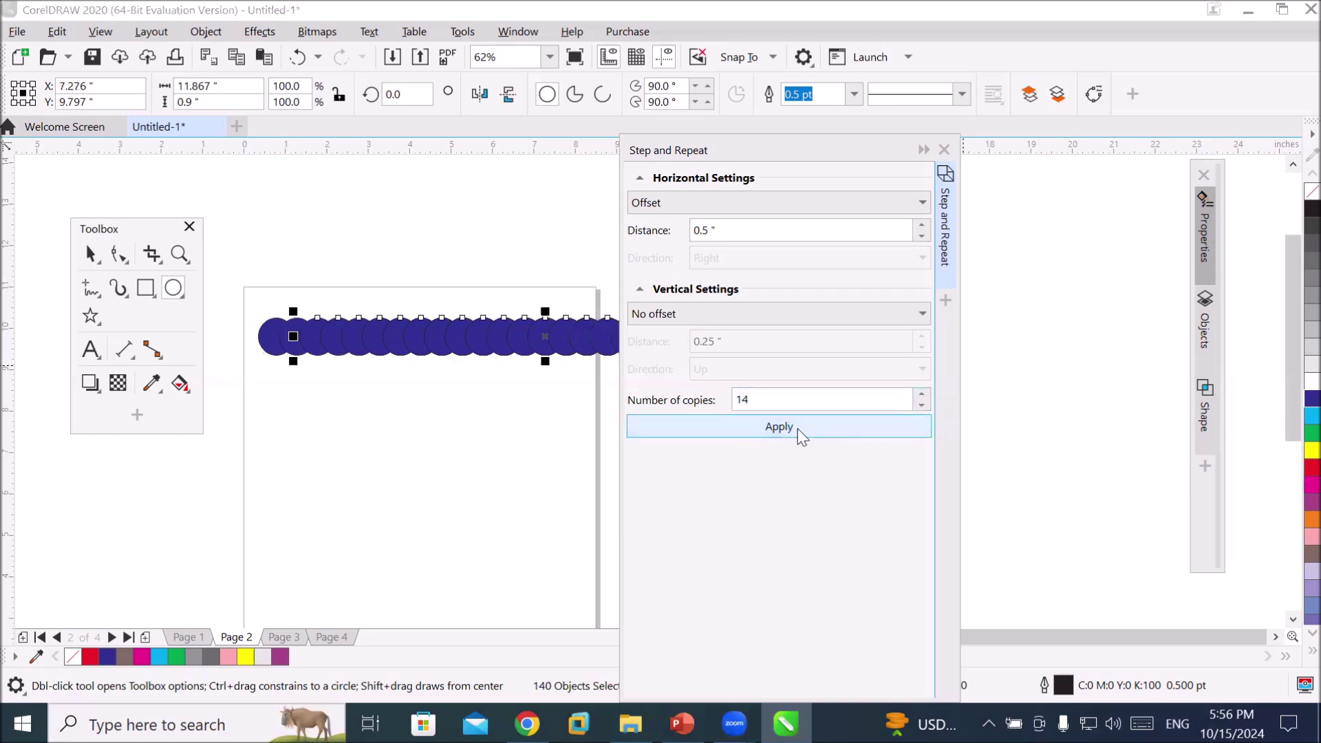
- Lower the number of copies to 6 and apply Step and Repeat to the selected circles
click(923, 407)
click(923, 406)
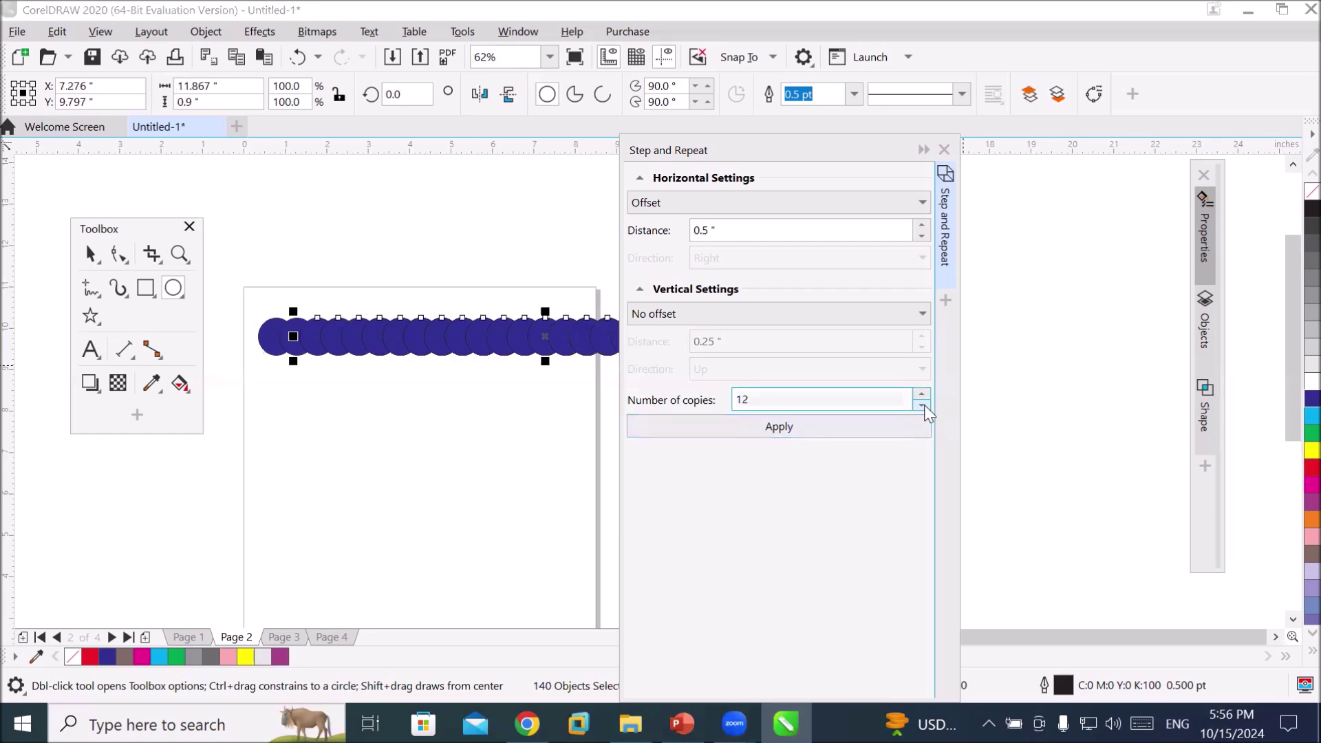
click(923, 407)
click(923, 406)
click(923, 406)
click(923, 406)
click(923, 407)
click(923, 407)
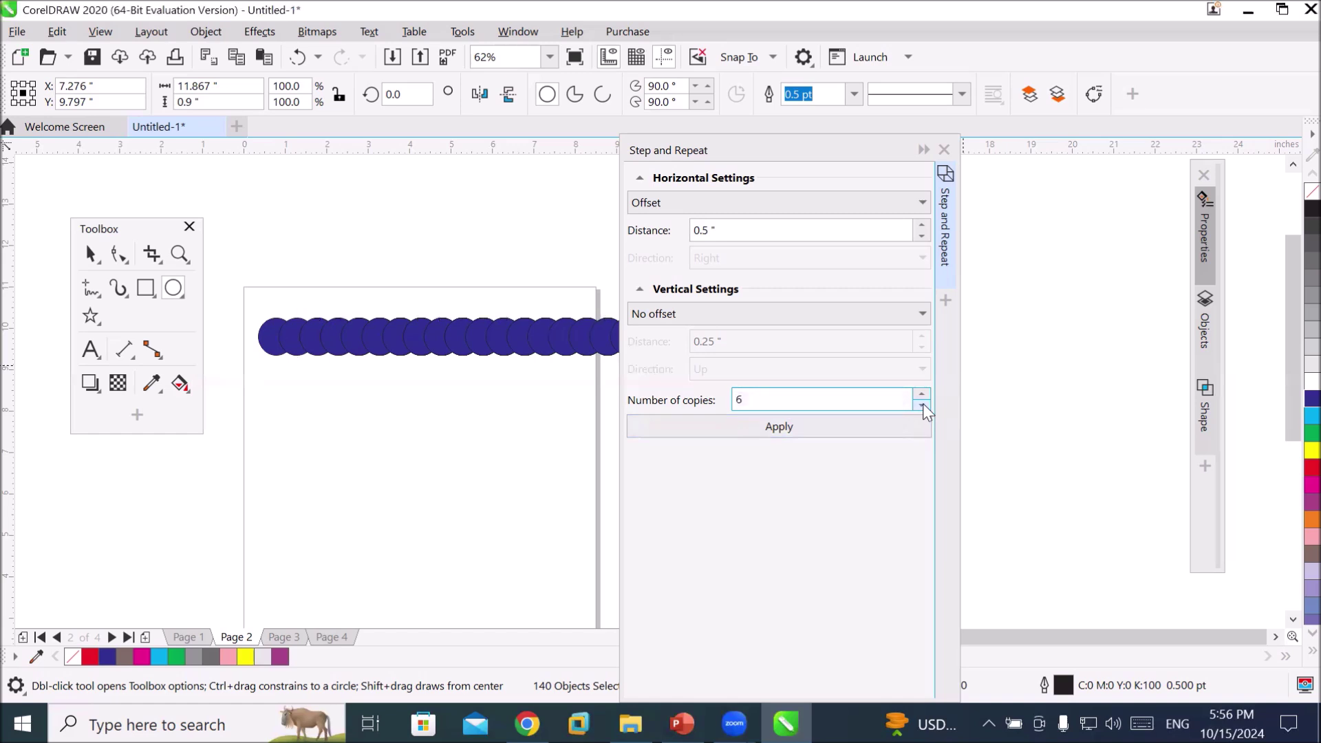
click(813, 436)
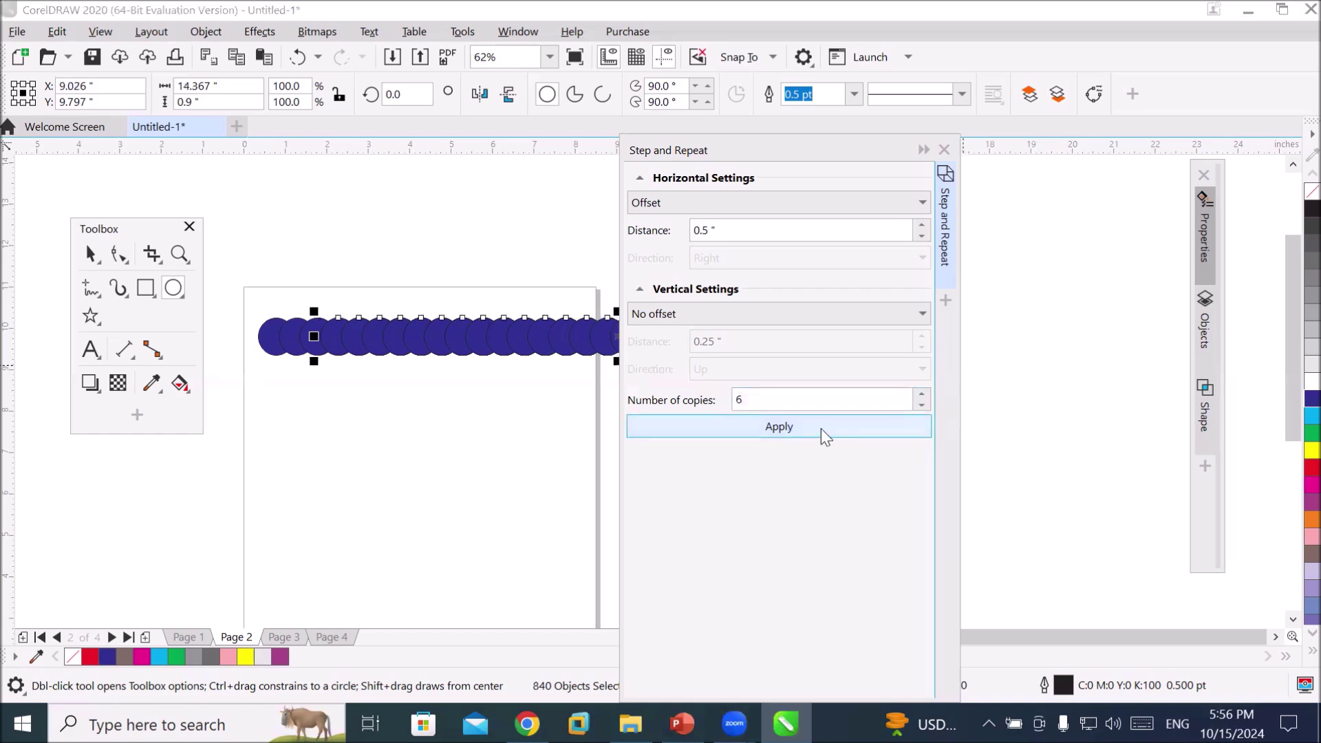
- Undo the last three Step and Repeat operations so only the original circle remains
key(ctrl+z)
key(ctrl+z)
key(ctrl+z)
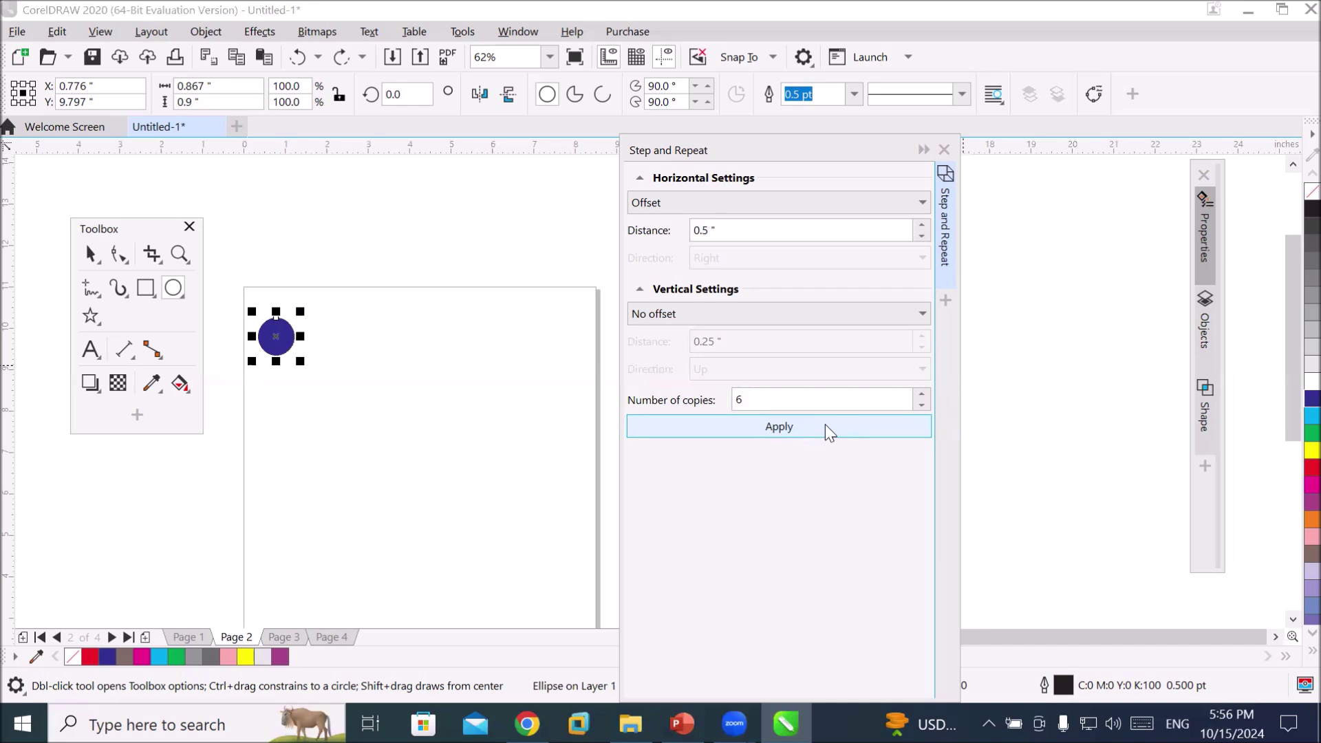
- Set the horizontal offset distance to 1 inch and move the blue circle to about X 4.26, Y 6.03 inches
drag(735, 230, 634, 250)
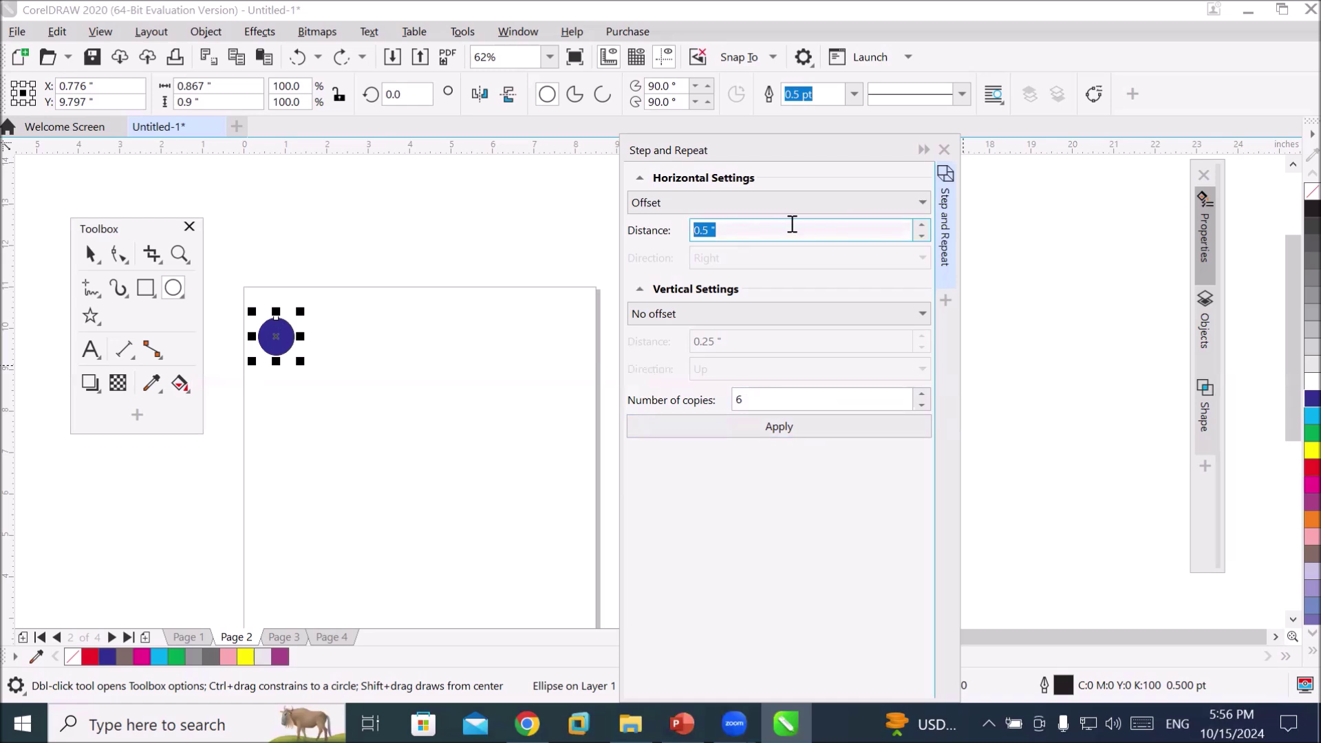
text(1)
click(96, 260)
drag(276, 336, 416, 507)
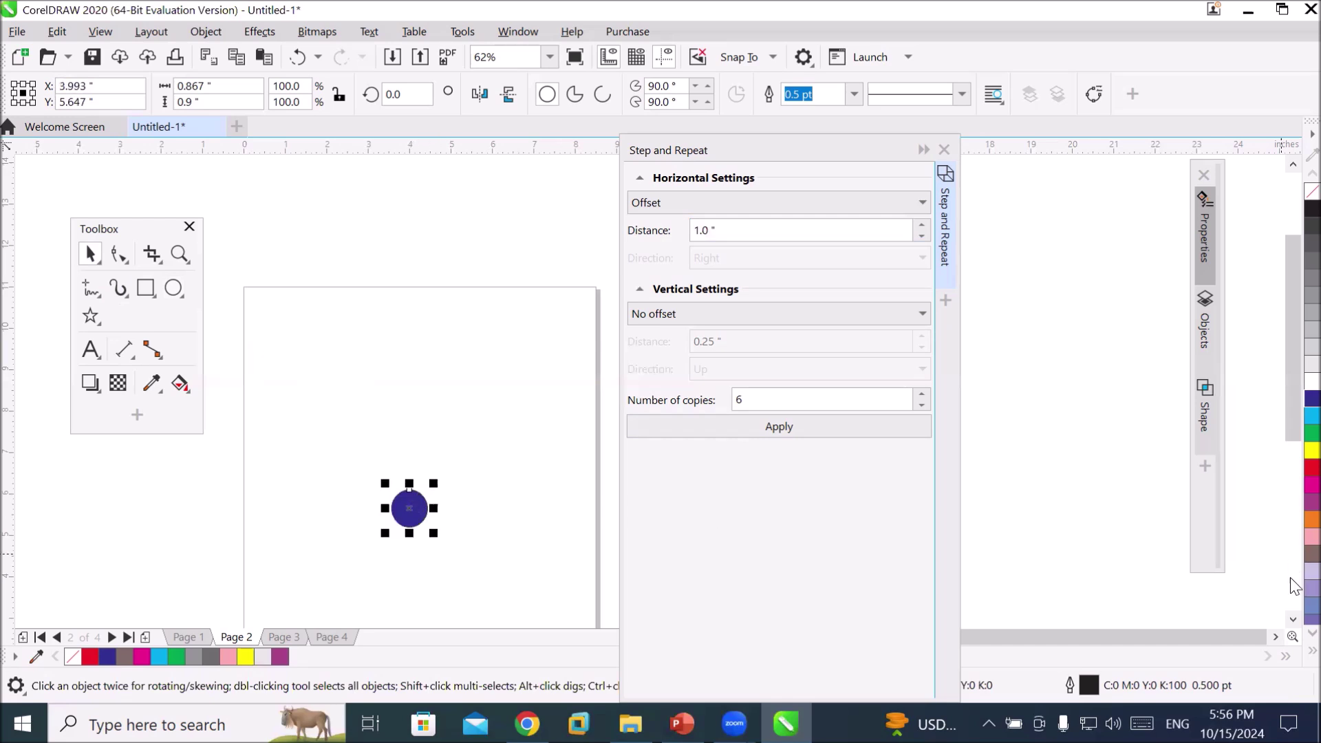
click(1292, 619)
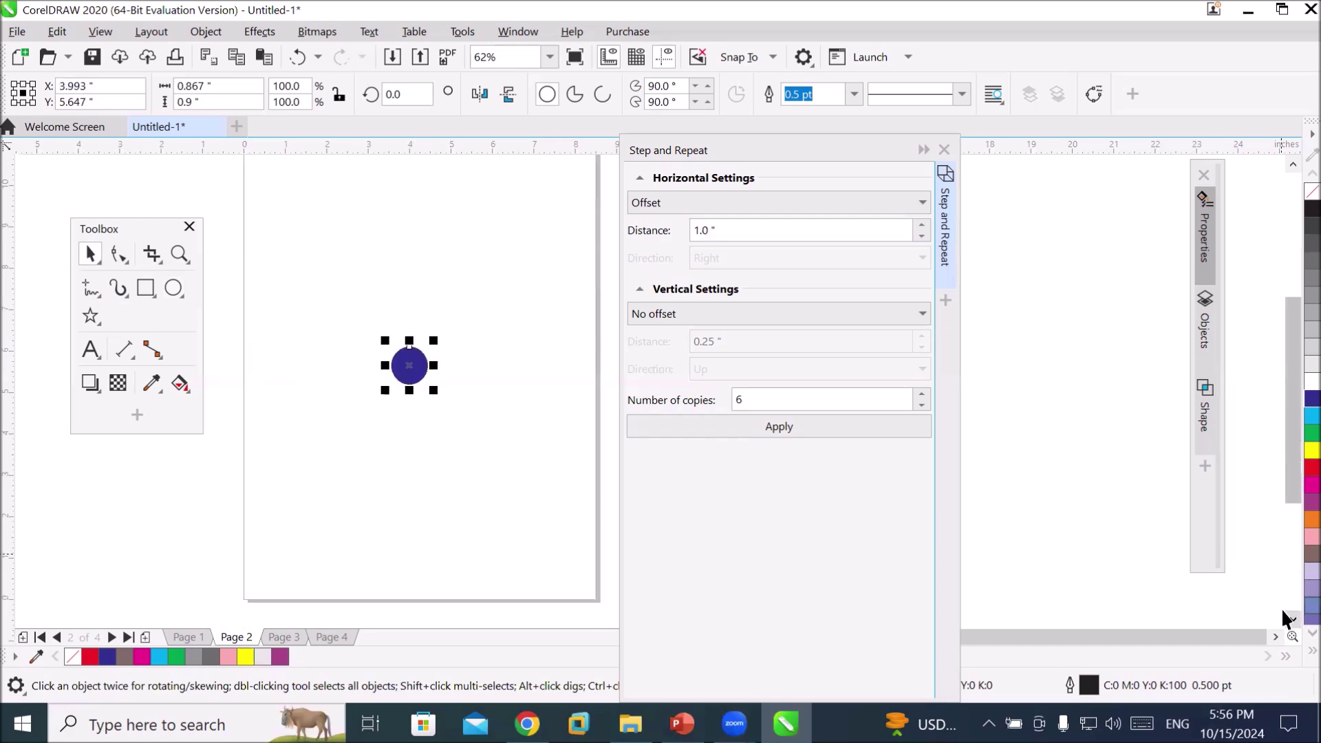
drag(419, 372, 431, 355)
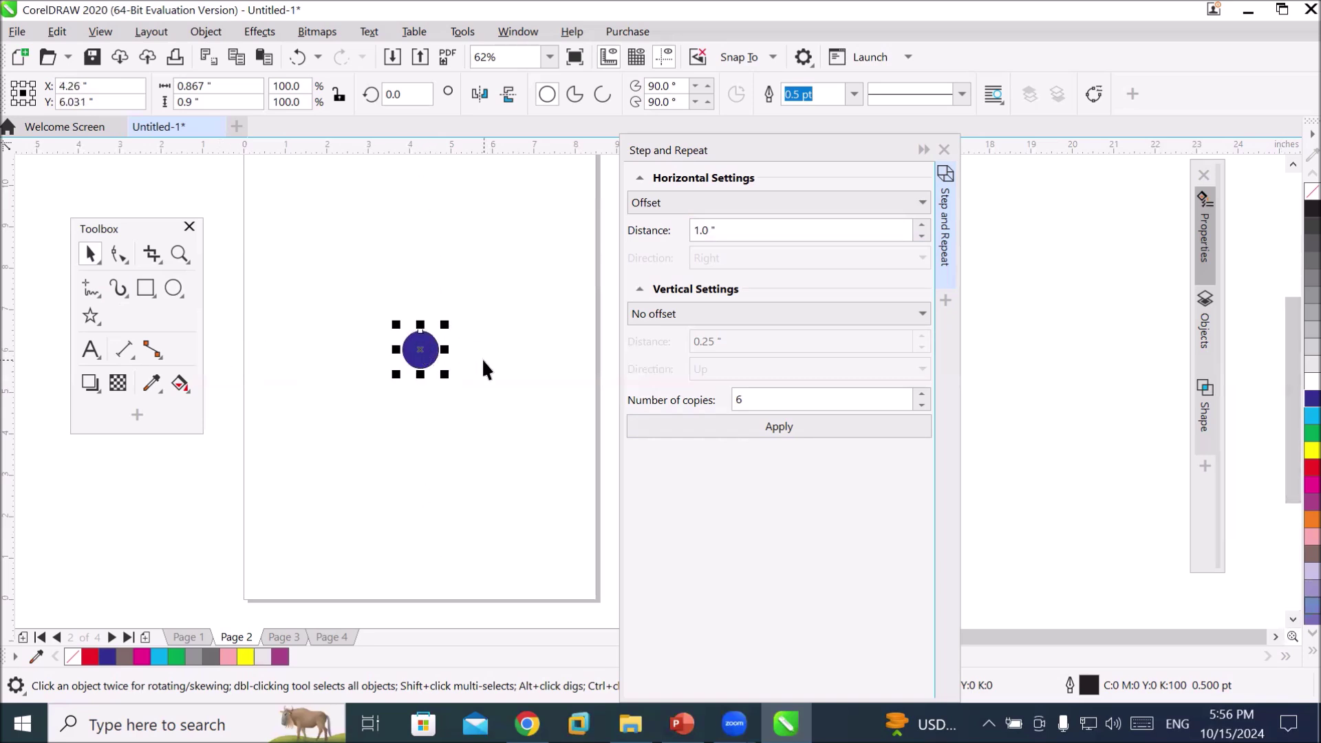
- Shrink the blue circle and set its width and height to 0.5 inches
drag(445, 324, 435, 335)
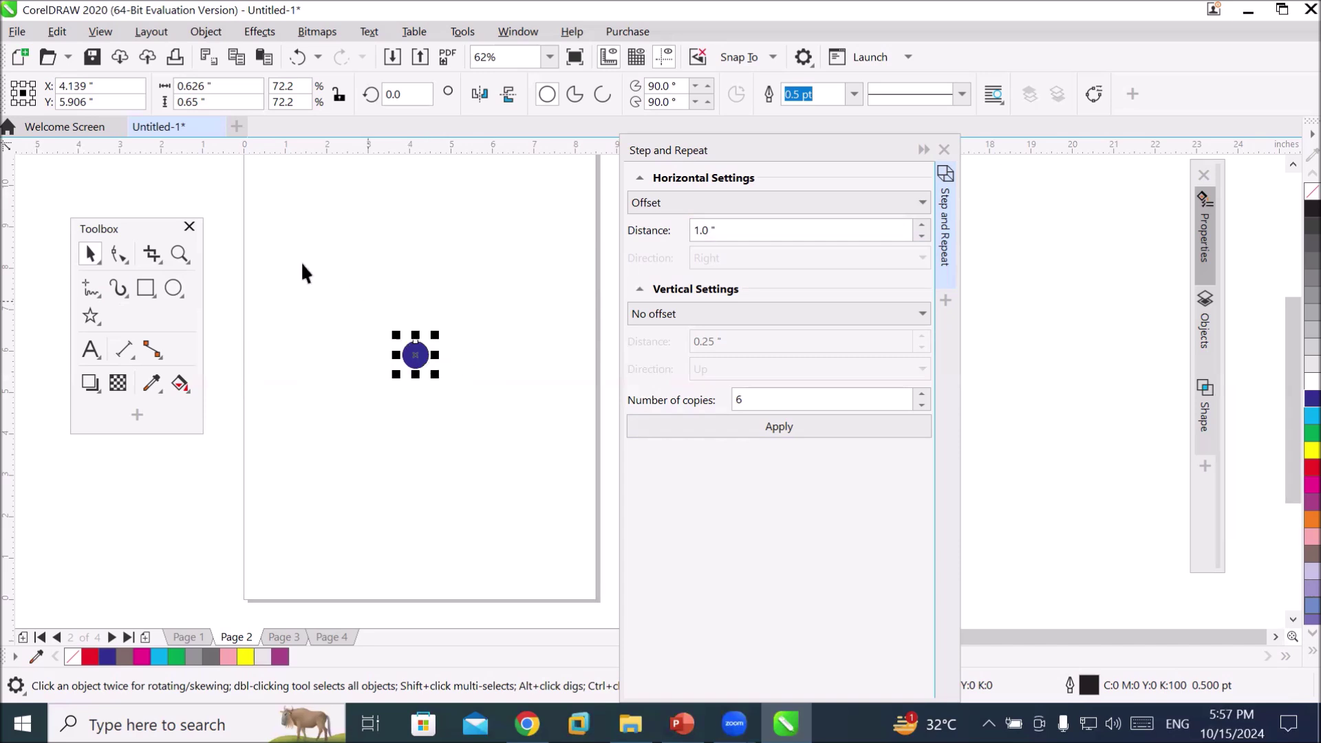
click(216, 86)
key(BackSpace)
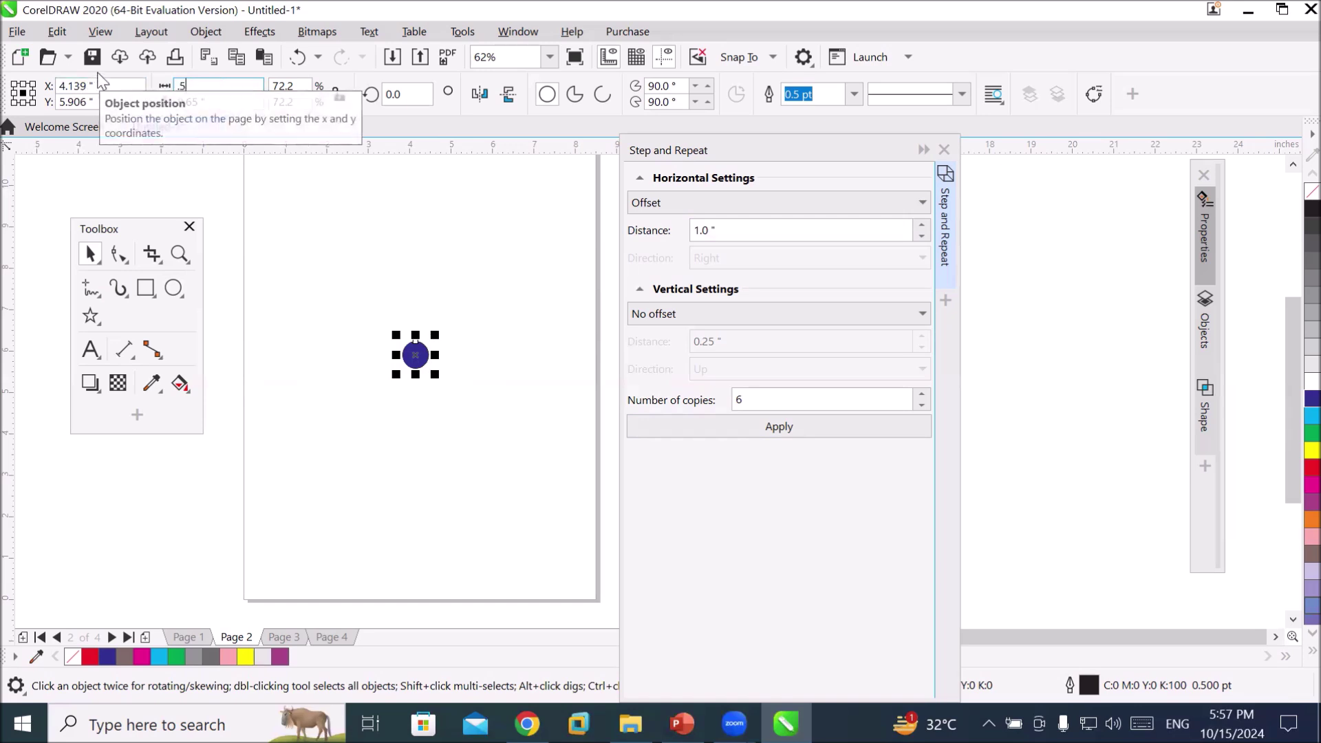
text(.5)
key(Tab)
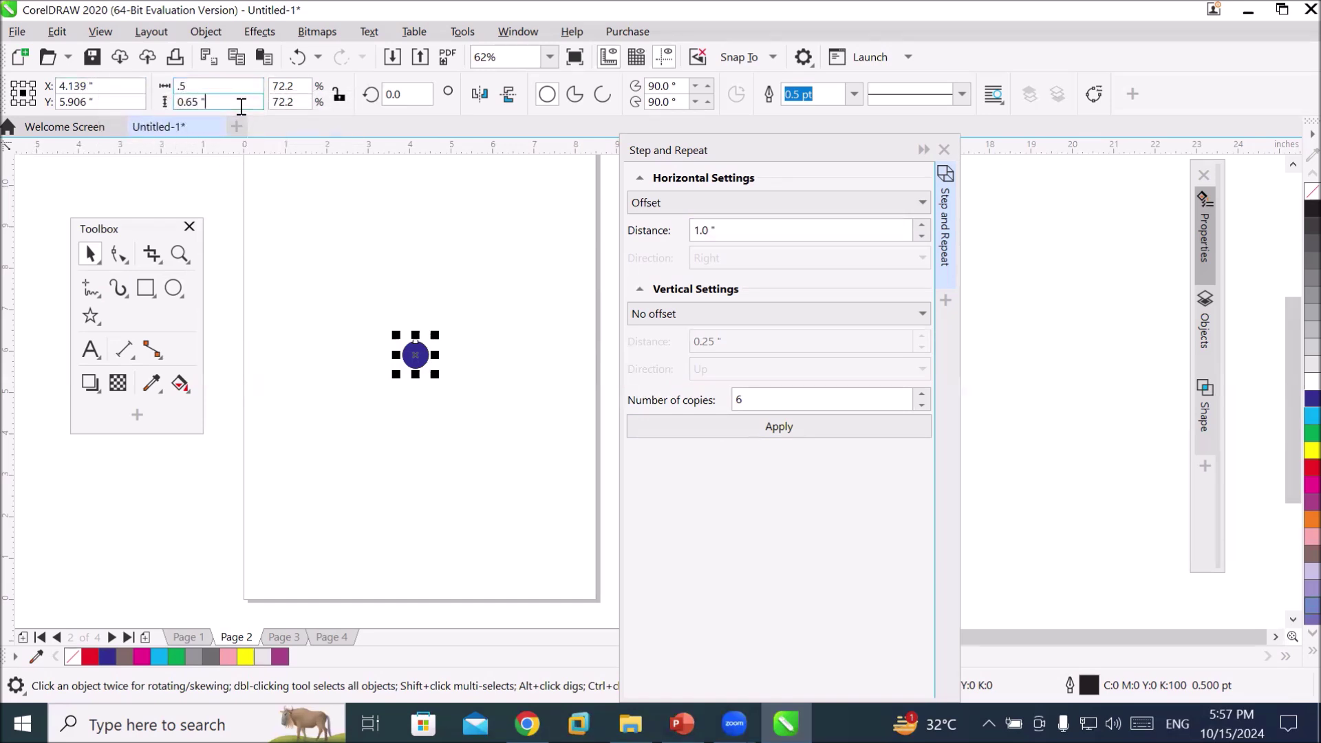
text(.5)
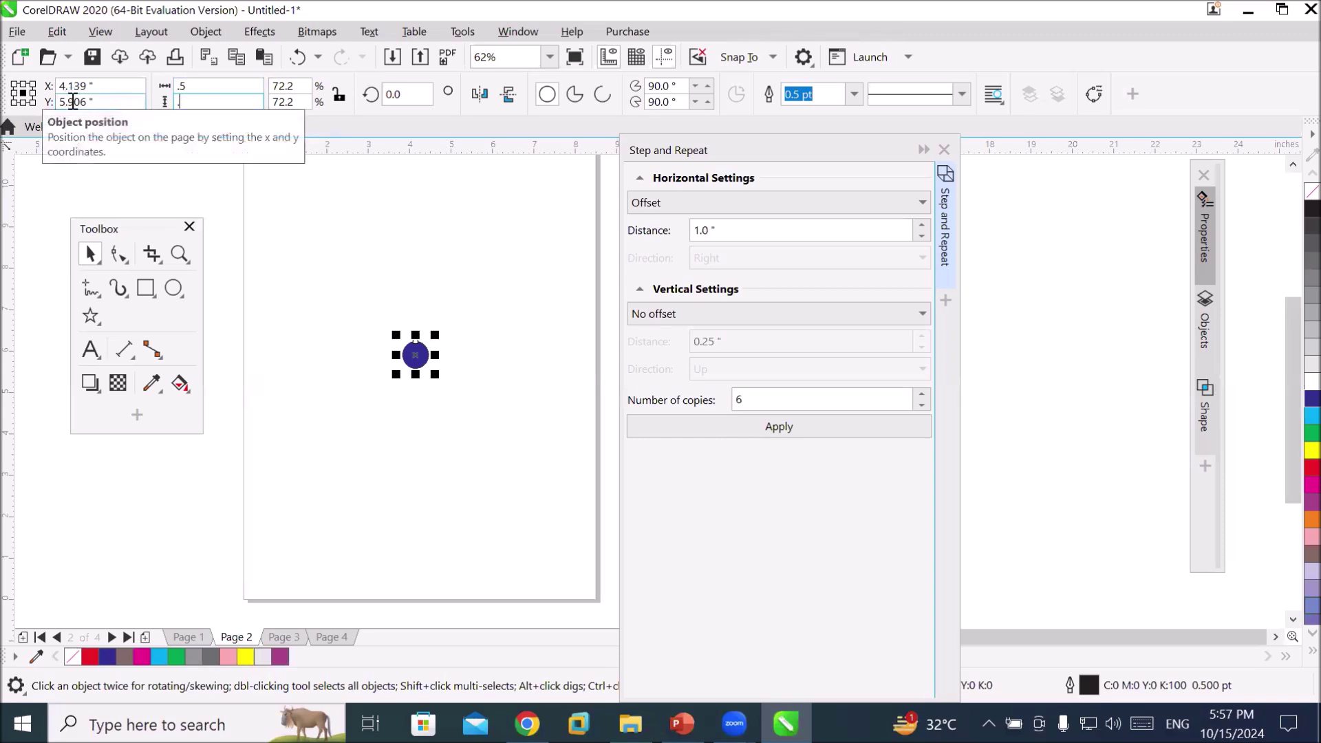
key(Return)
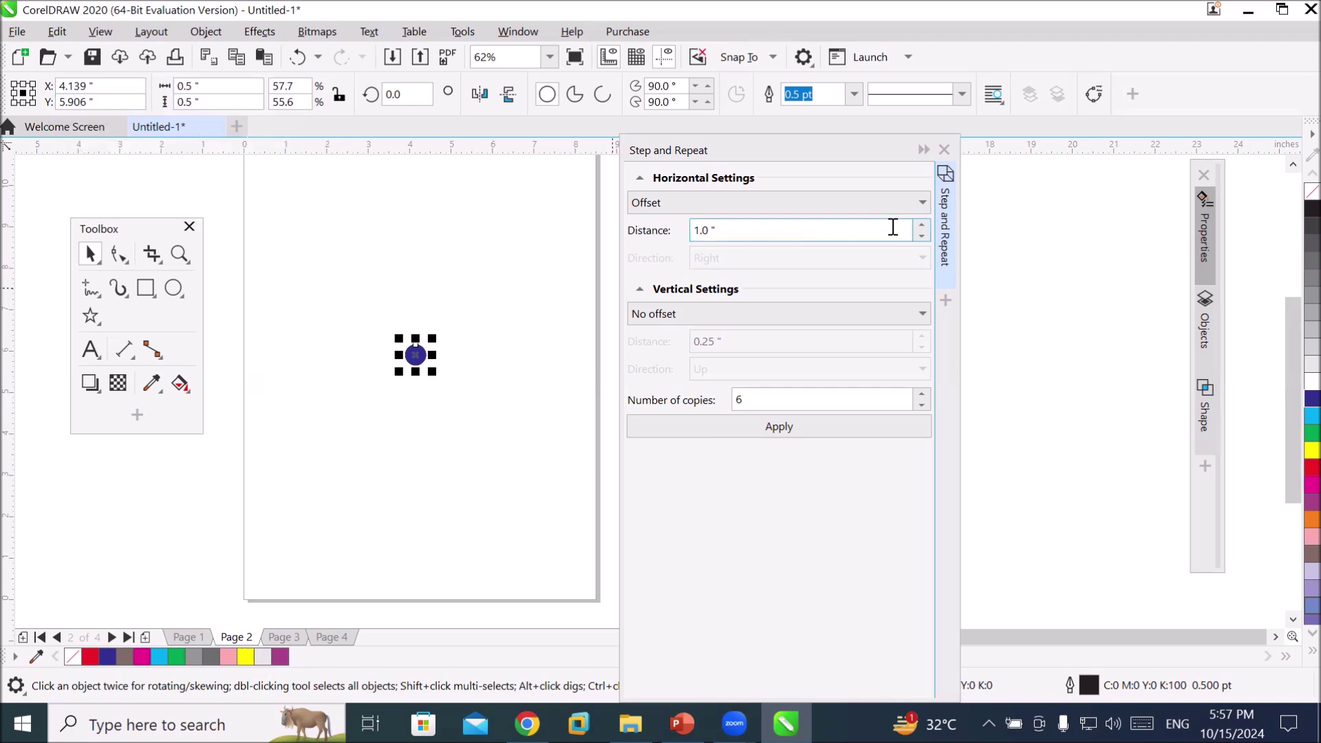
- Lower the horizontal offset distance of Step and Repeat to 0.5 inches, matching the circle's width
click(922, 236)
click(922, 236)
click(921, 236)
click(922, 237)
click(921, 236)
click(922, 236)
click(922, 236)
click(922, 236)
click(922, 236)
click(922, 236)
click(921, 237)
click(922, 236)
click(922, 237)
click(922, 236)
click(922, 237)
click(922, 236)
click(922, 236)
click(922, 236)
click(921, 237)
click(922, 237)
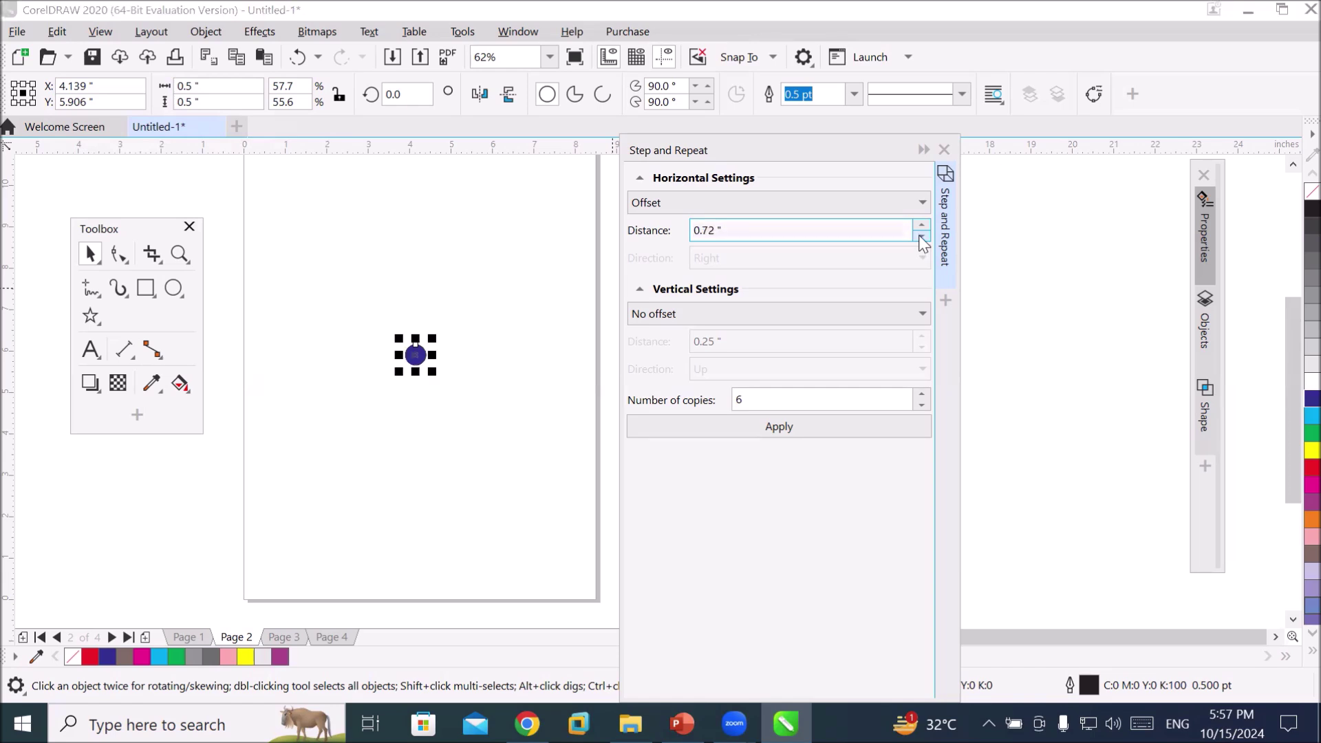
click(922, 237)
click(922, 237)
click(922, 237)
click(922, 236)
click(922, 236)
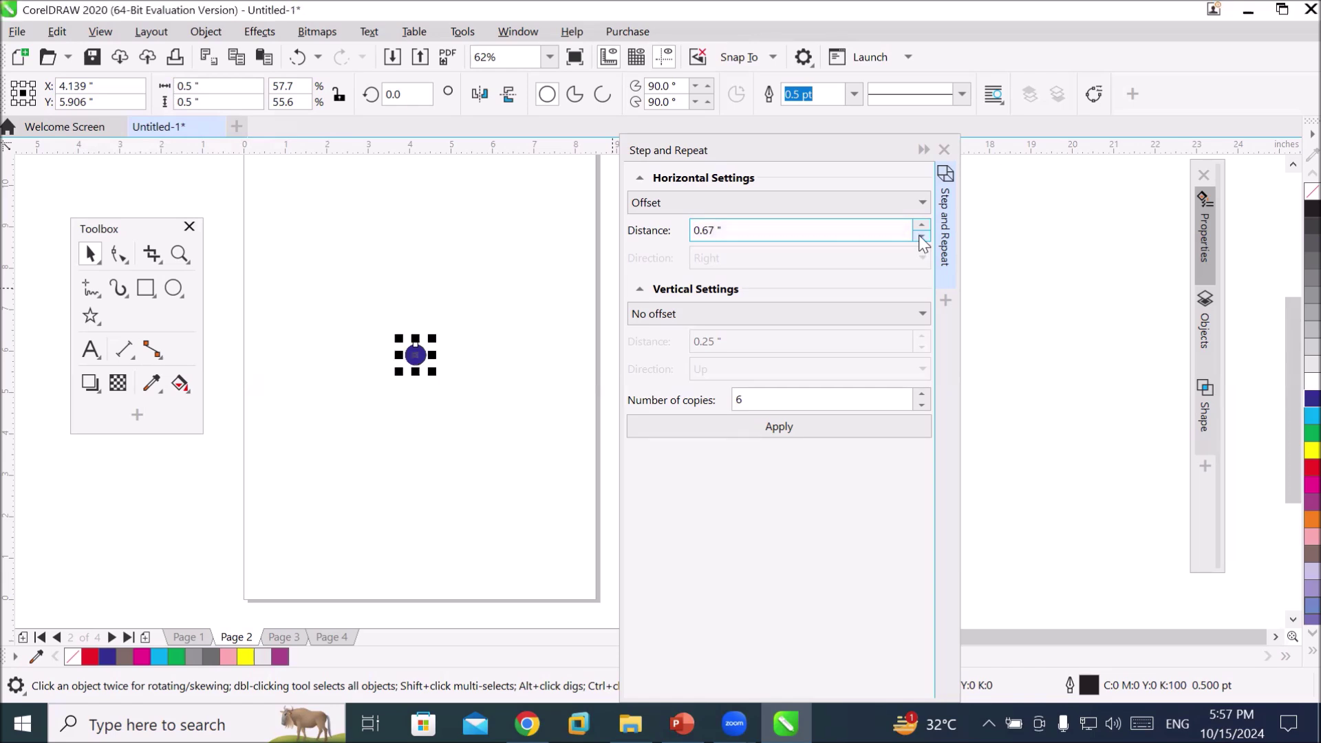
click(921, 237)
click(922, 237)
click(922, 236)
click(921, 237)
click(922, 237)
click(922, 237)
click(922, 237)
click(922, 237)
click(921, 236)
click(922, 237)
click(922, 236)
click(921, 237)
- Create a row of 10 copies of the circle with Step and Repeat and shift the docker clear of the row
click(921, 394)
click(922, 394)
click(922, 394)
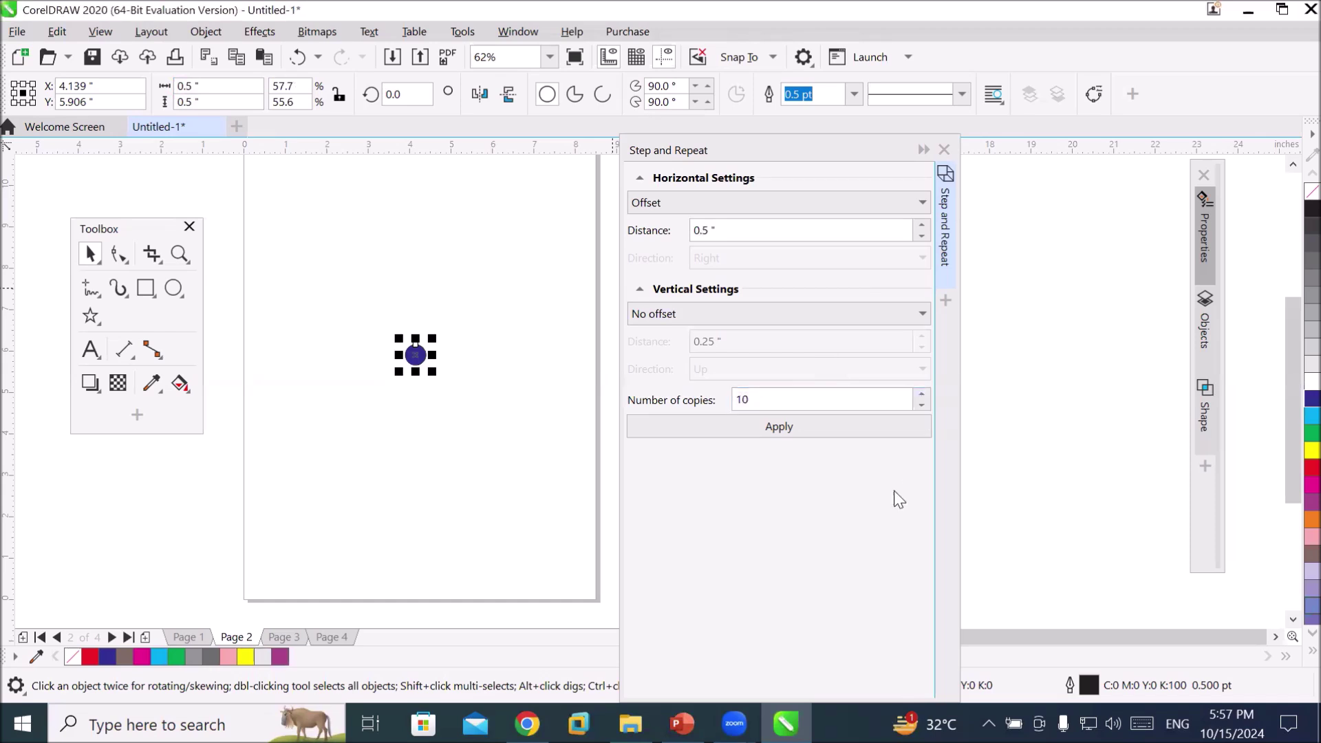
click(800, 427)
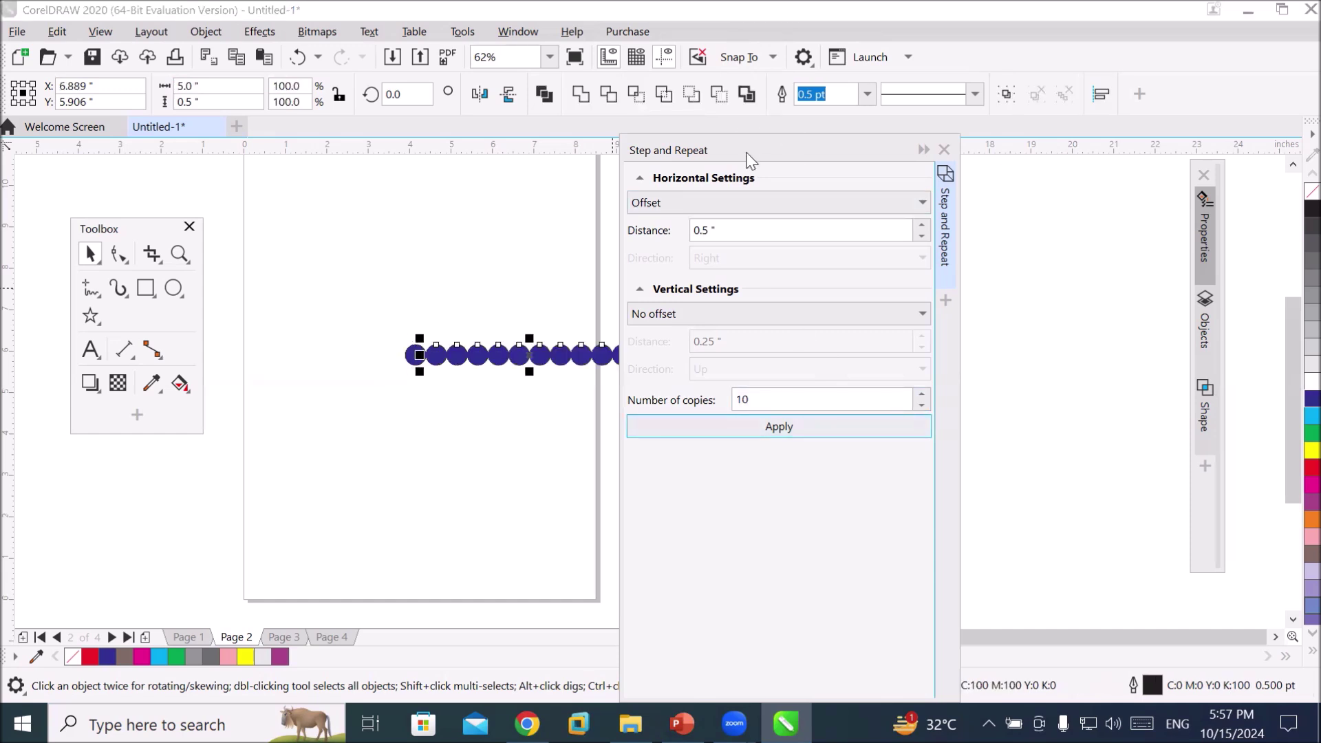
drag(749, 159, 900, 168)
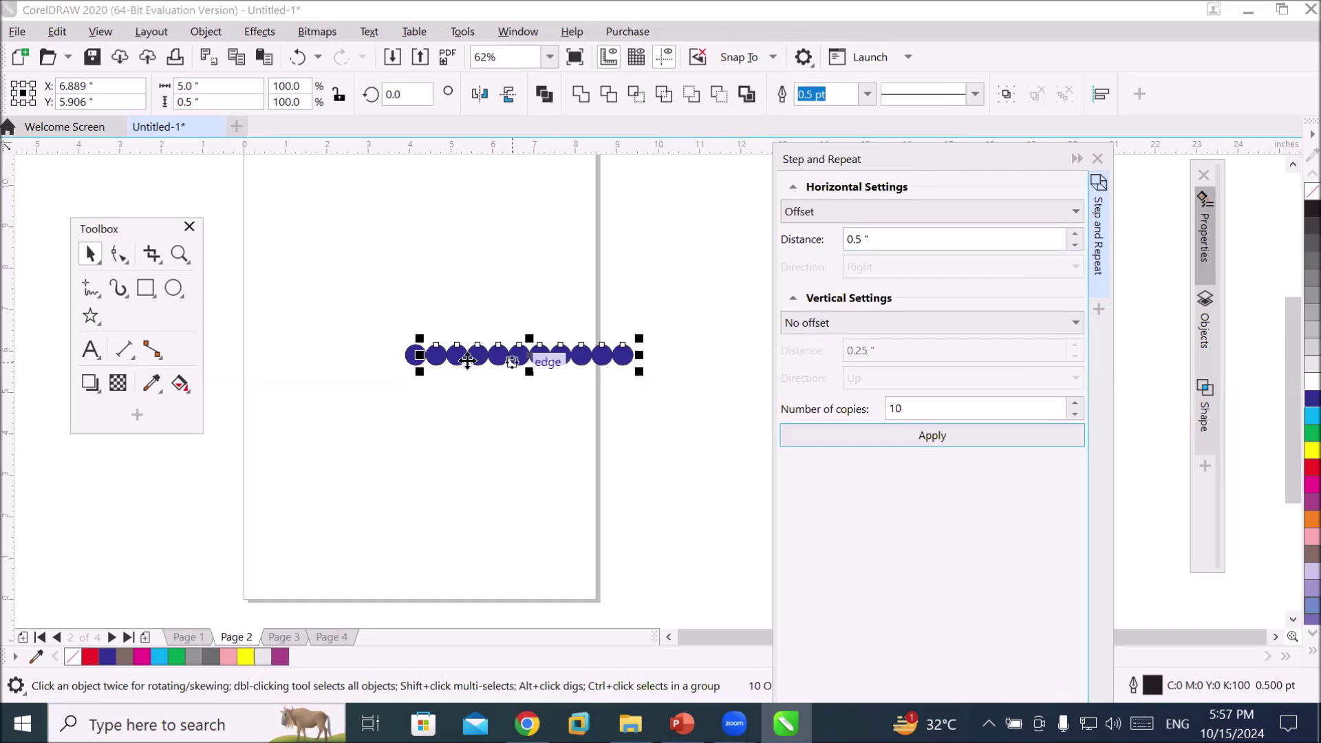
- Select only the leftmost circle of the row and set the horizontal offset distance to -0.5 inches
click(335, 265)
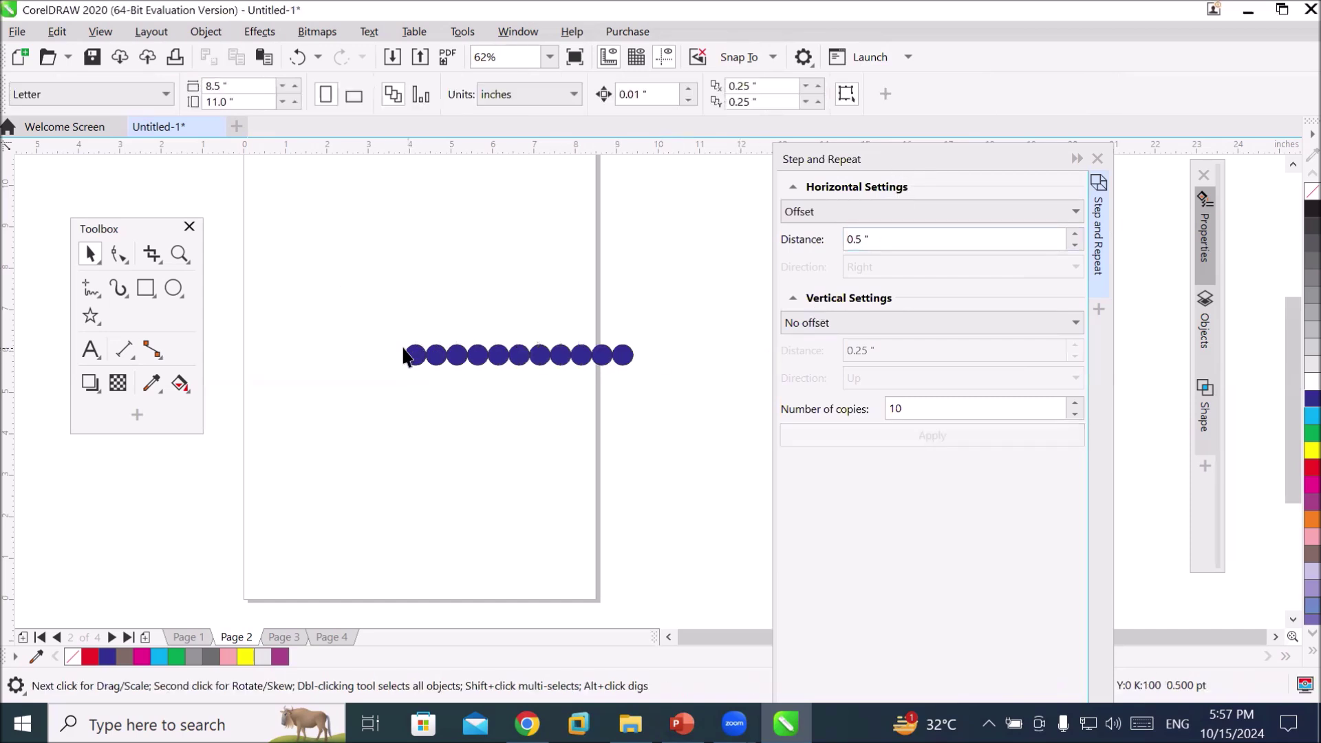
click(413, 354)
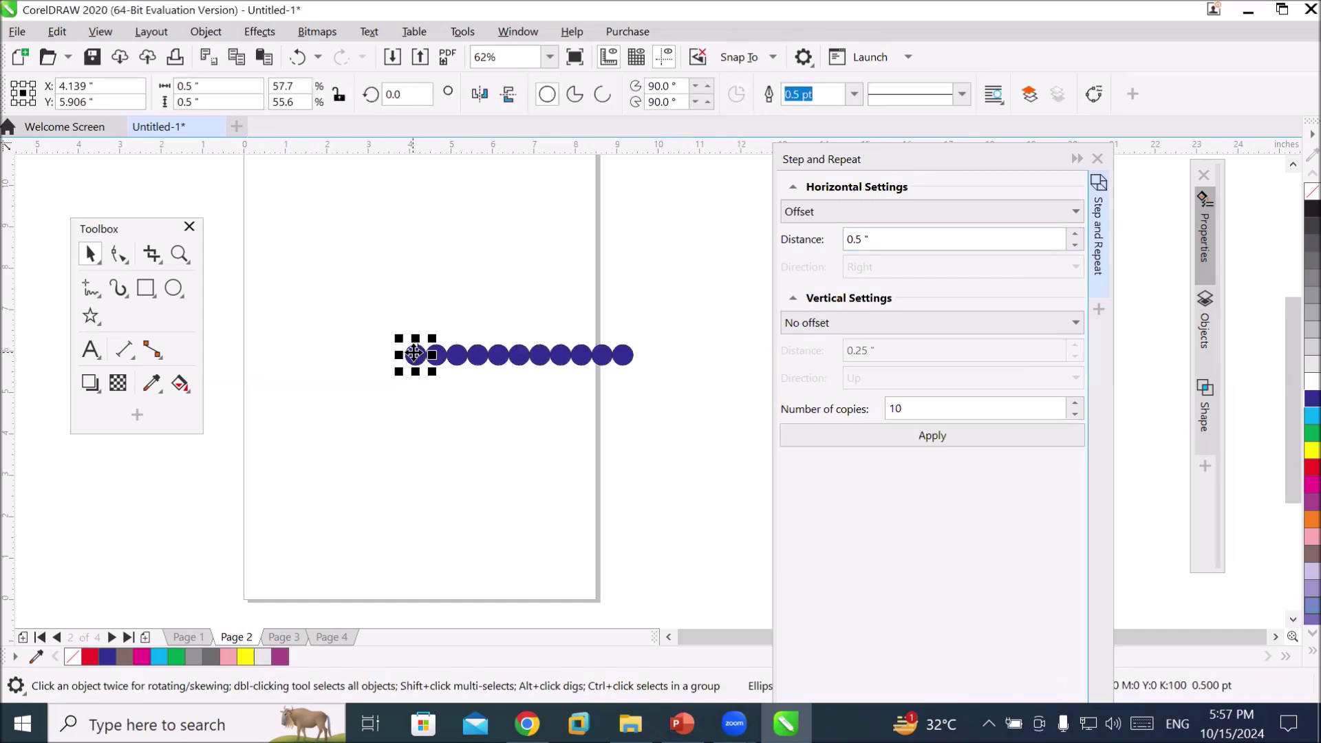
double_click(878, 239)
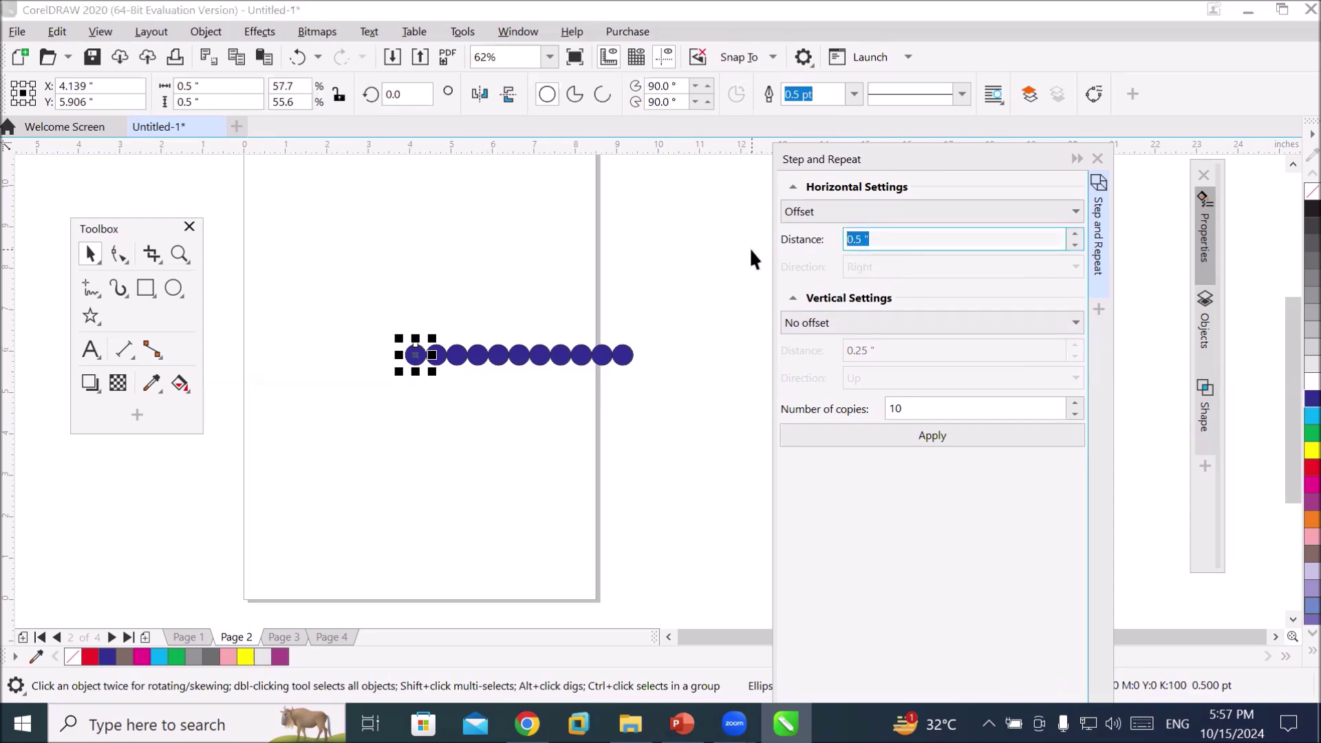
text(-)
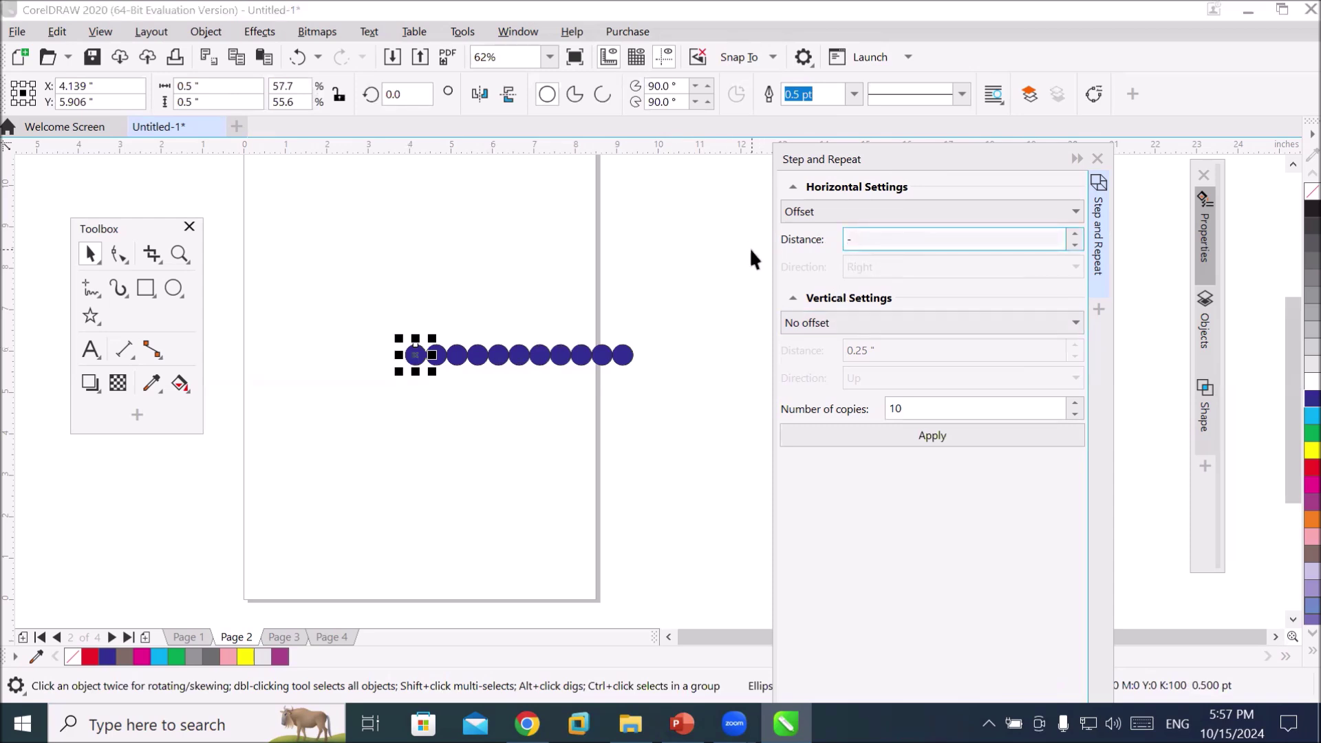
text(.5)
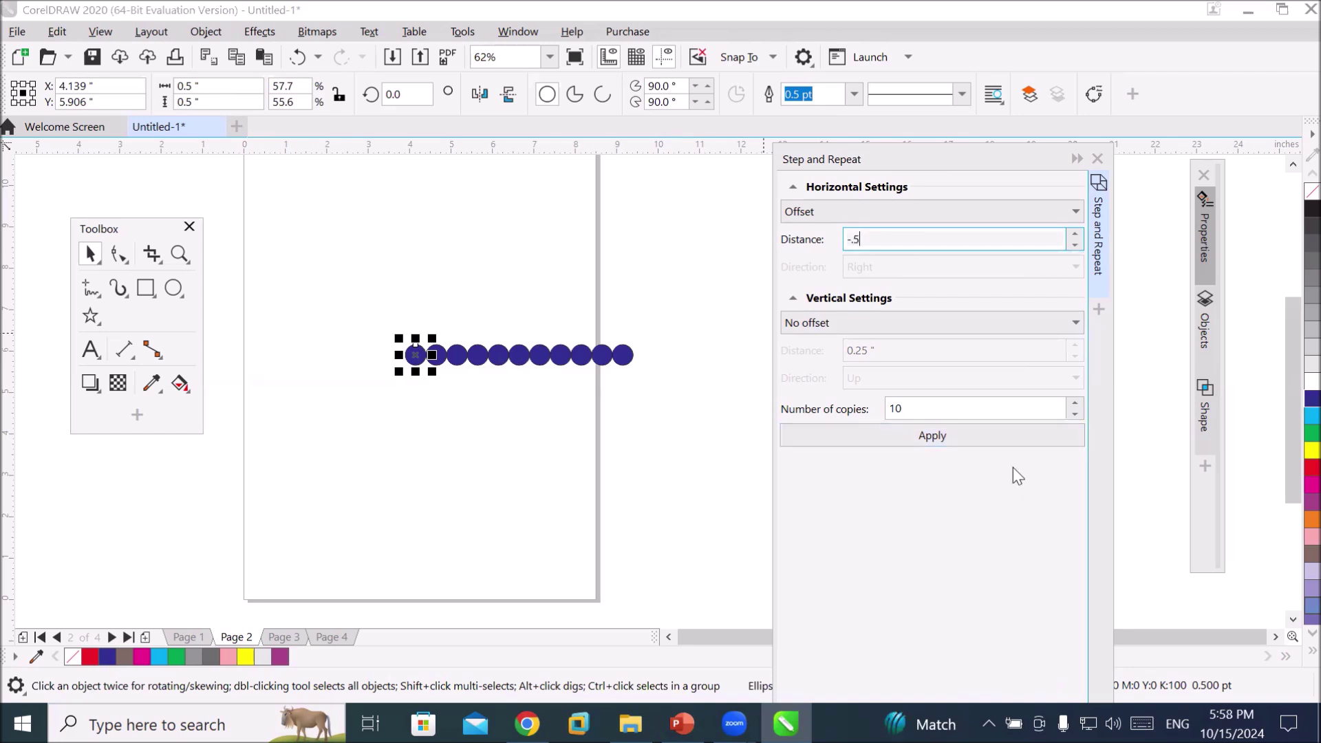
- Move the Toolbox below the row of circles and undo the trial copies made at the -0.5 inch horizontal offset
click(956, 411)
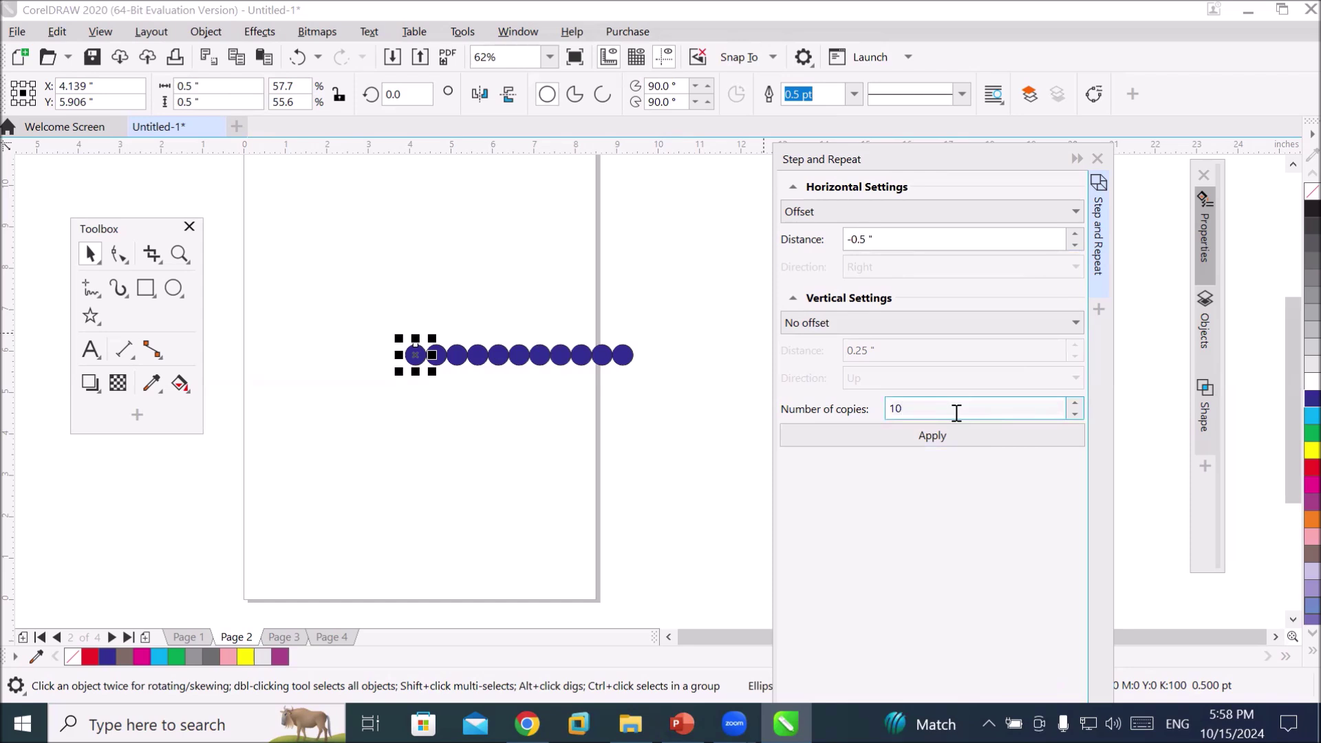
click(943, 443)
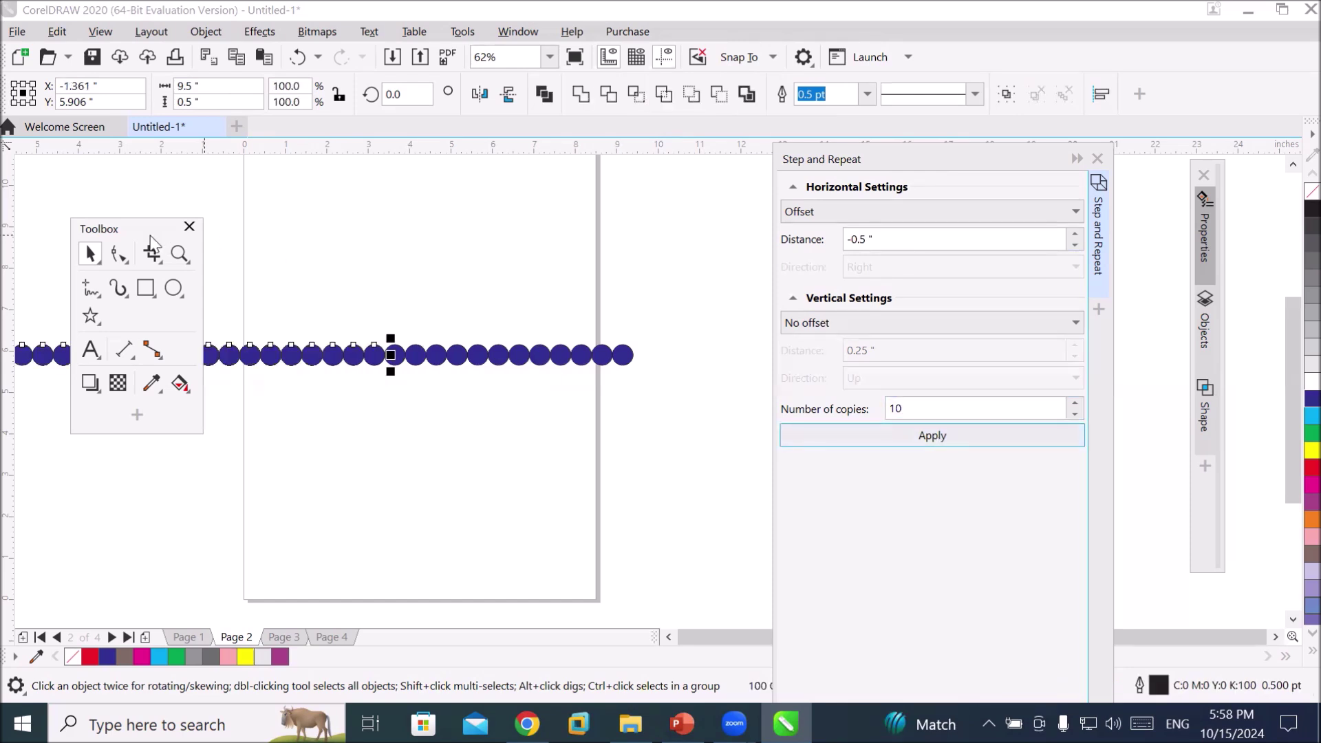
drag(149, 235, 179, 445)
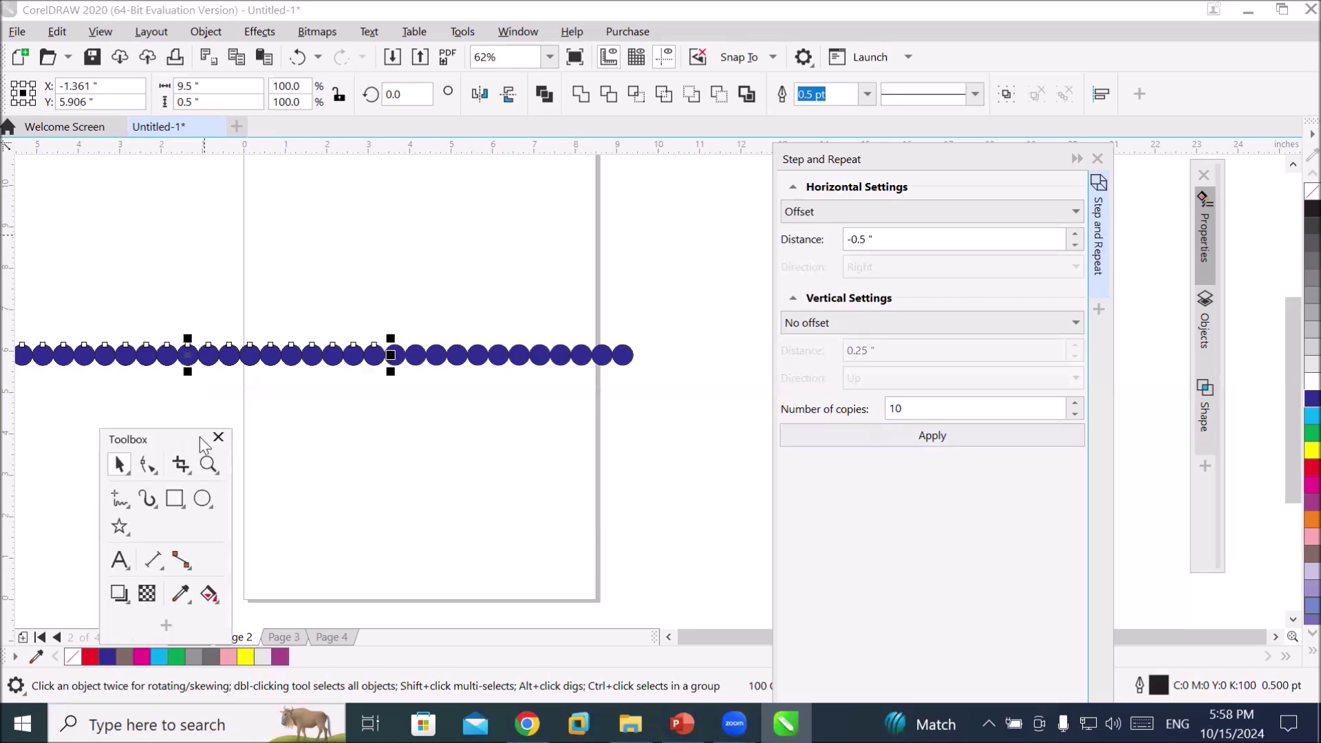
key(ctrl+z)
key(ctrl+z)
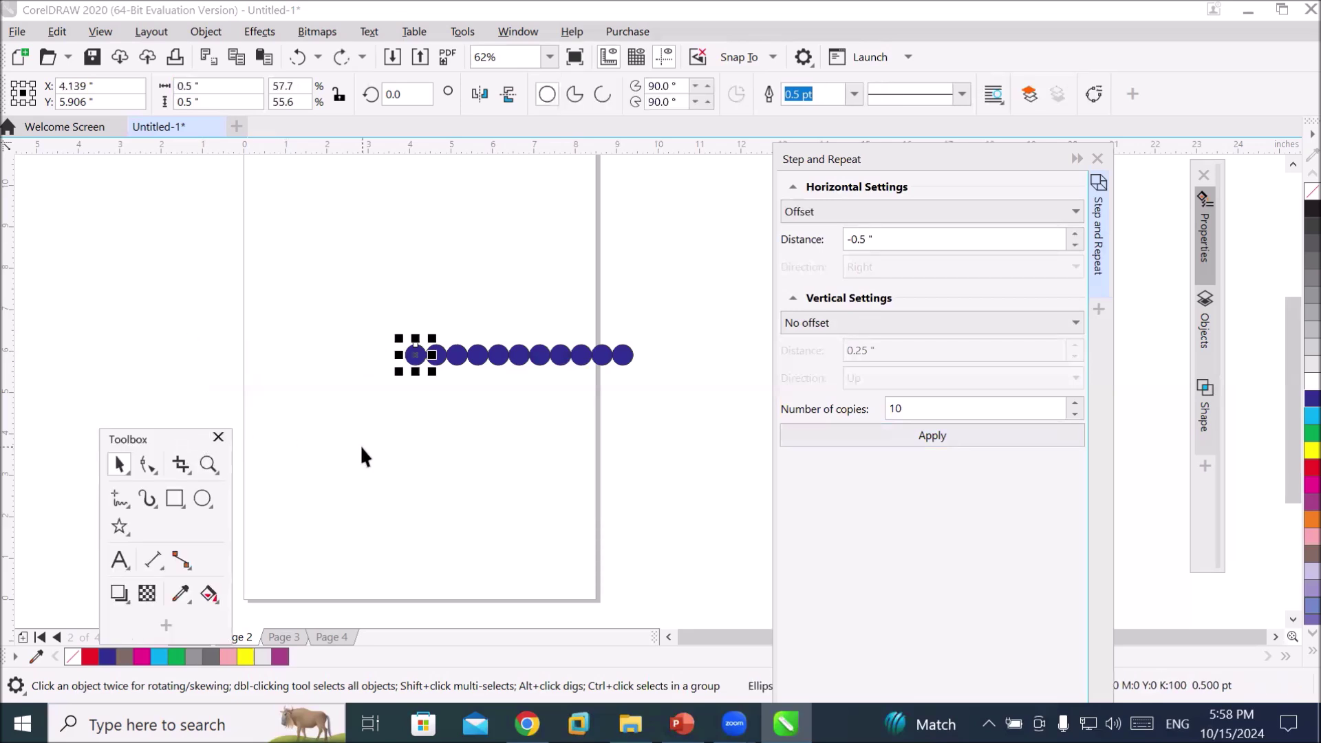
- Reselect the leftmost circle and extend the row leftward with 10 copies at a -0.5 inch horizontal offset
click(389, 434)
click(416, 357)
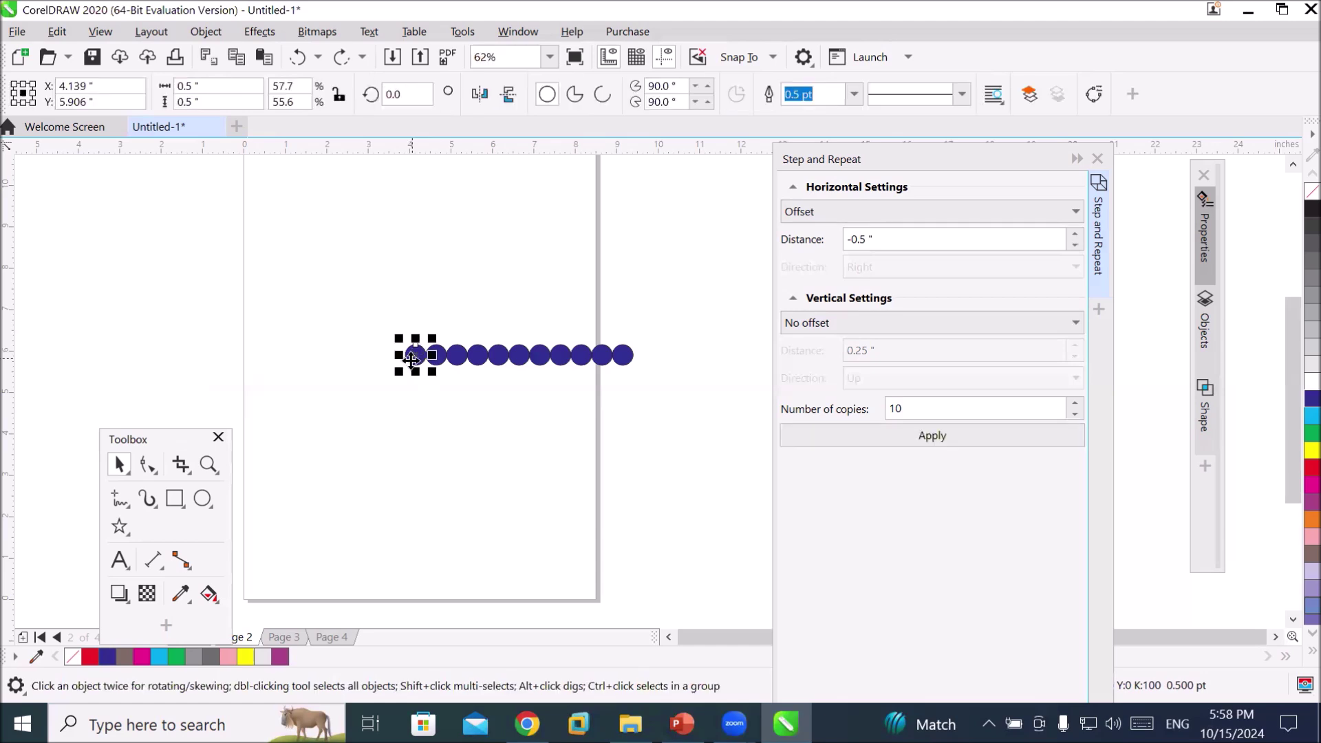
click(868, 238)
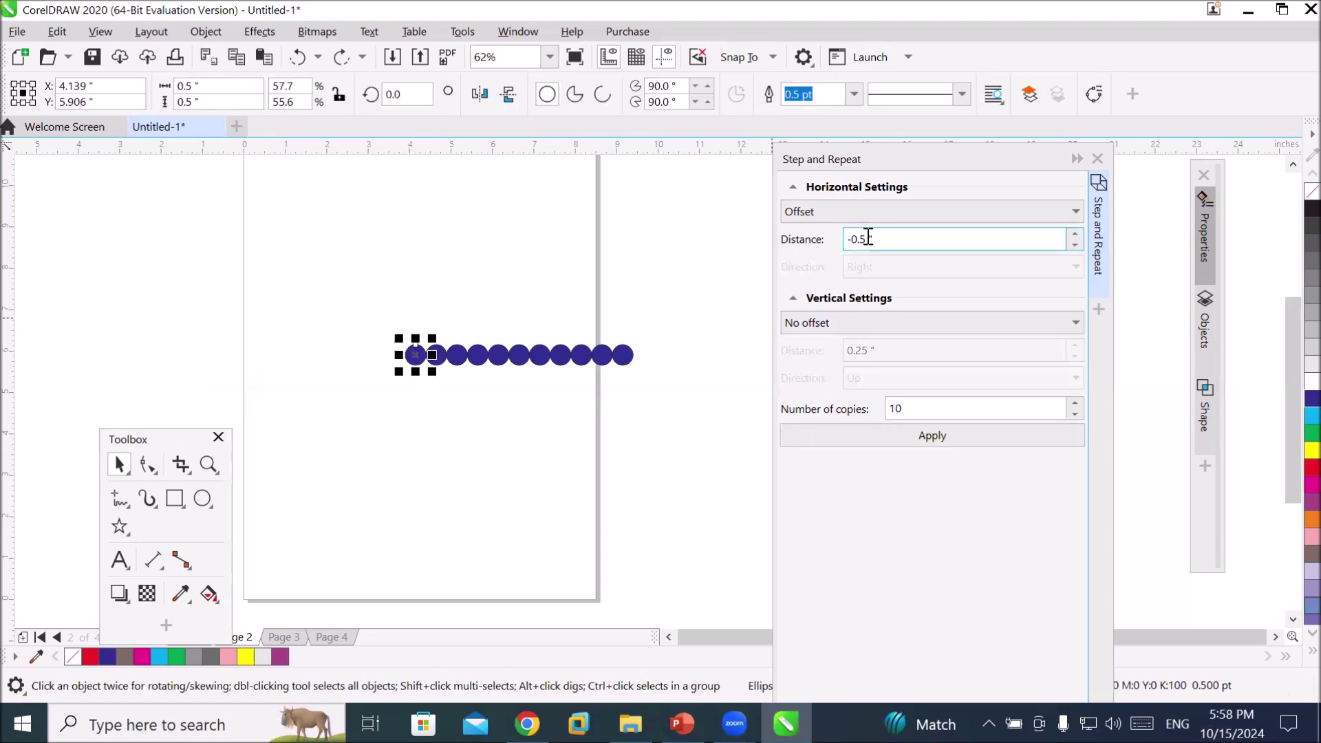
click(936, 439)
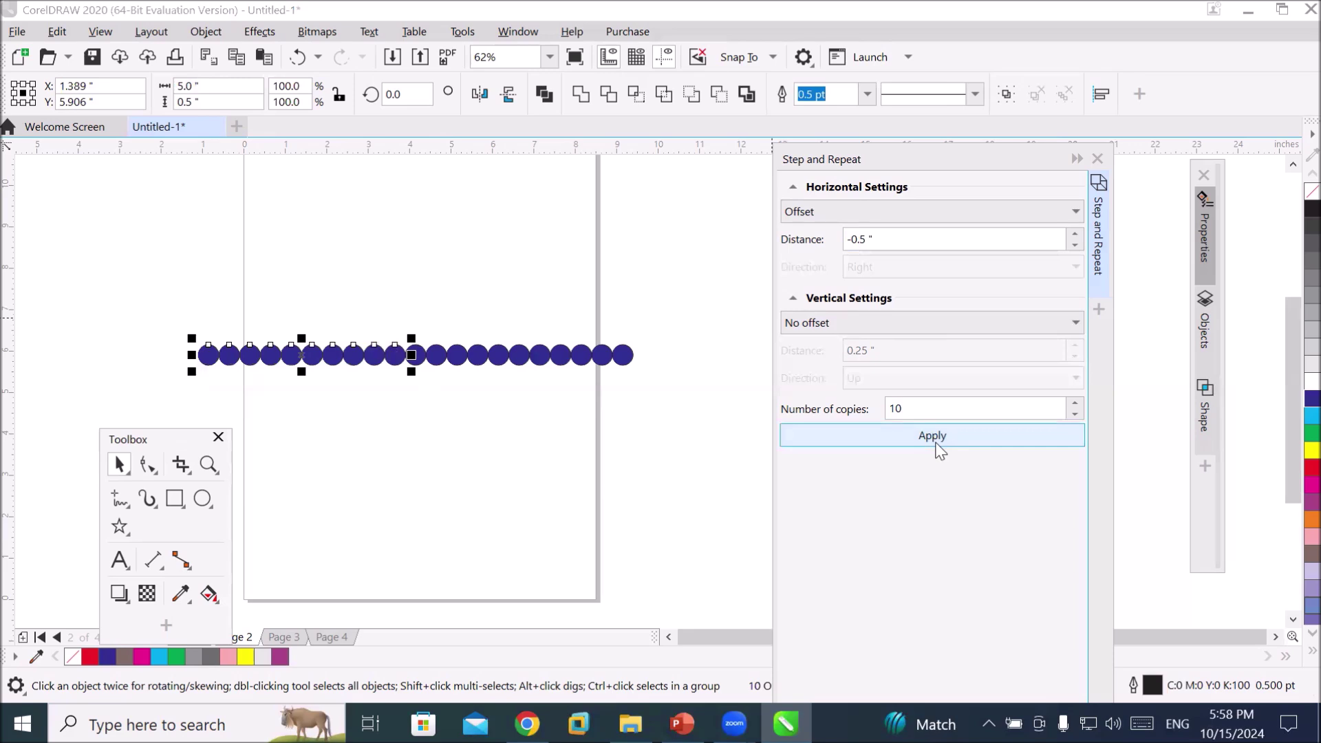
click(487, 440)
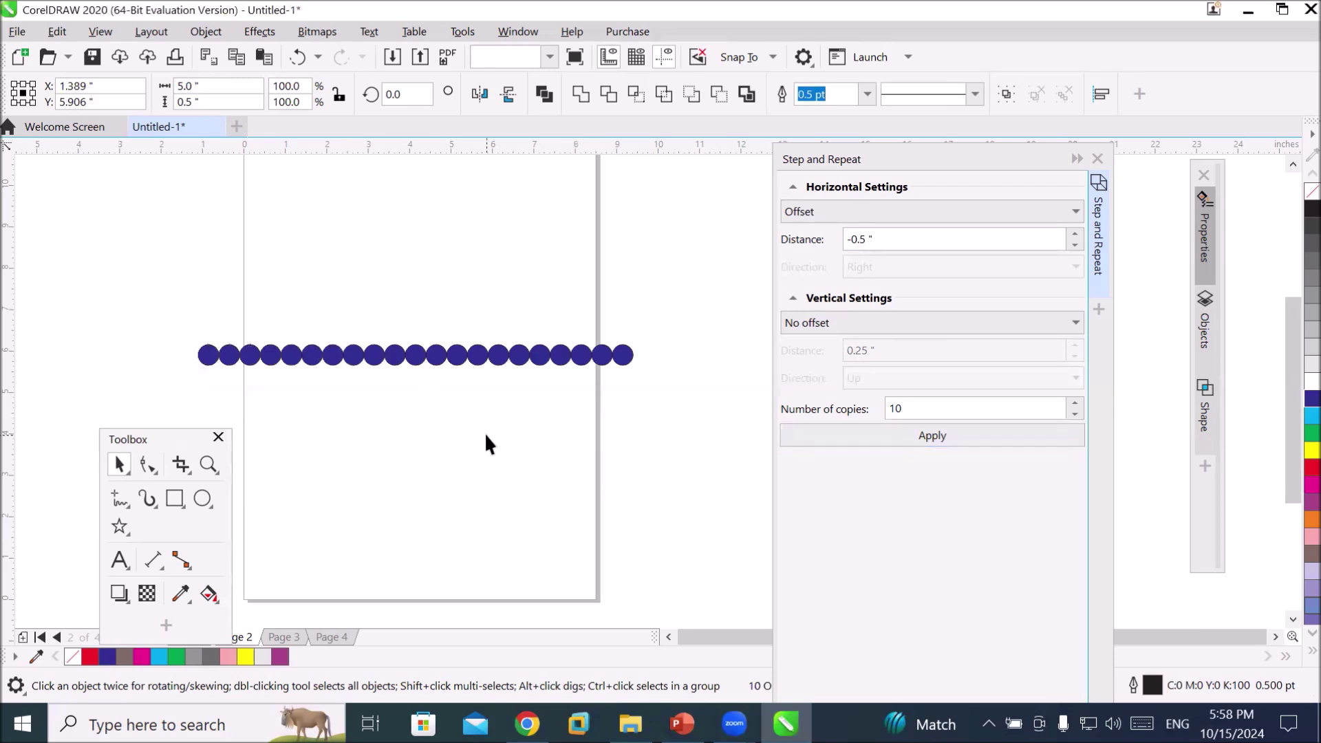
- Select the row's middle circle and create 10 copies upward with no horizontal offset and a 0.5 inch vertical offset
click(418, 358)
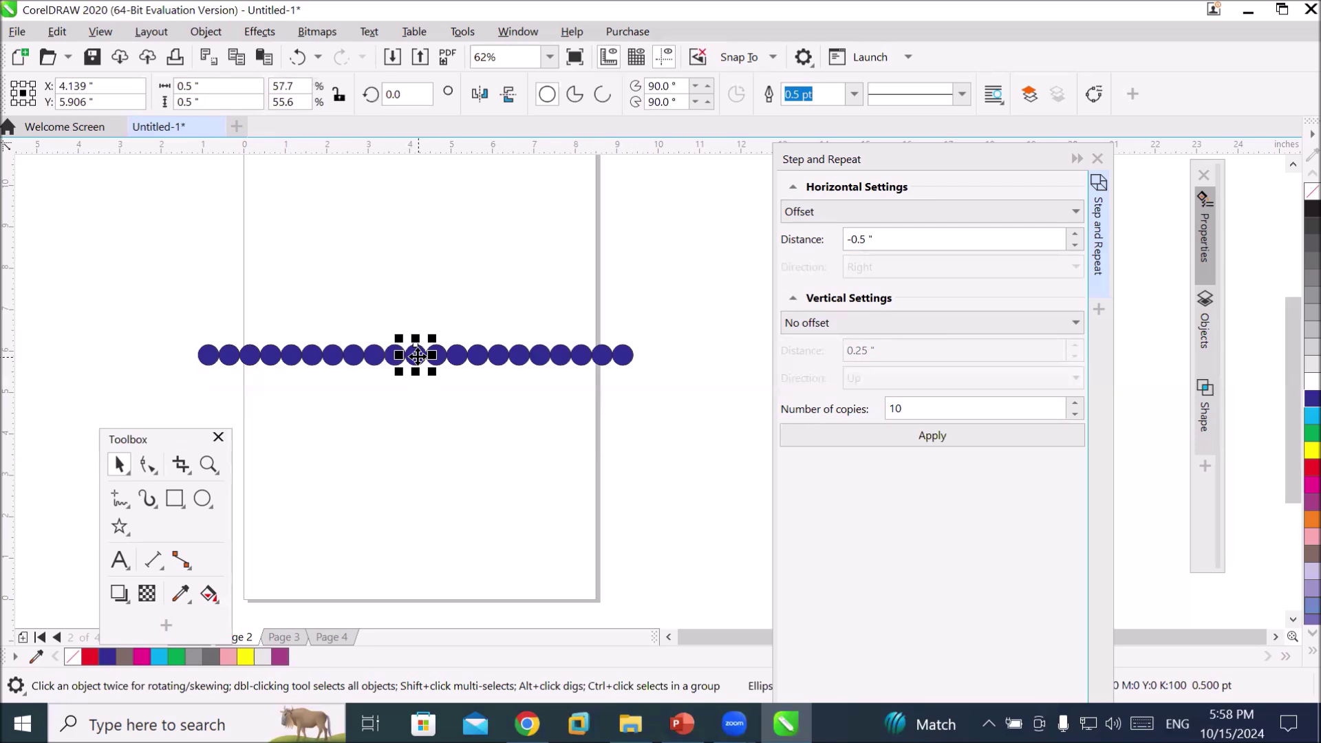
click(889, 213)
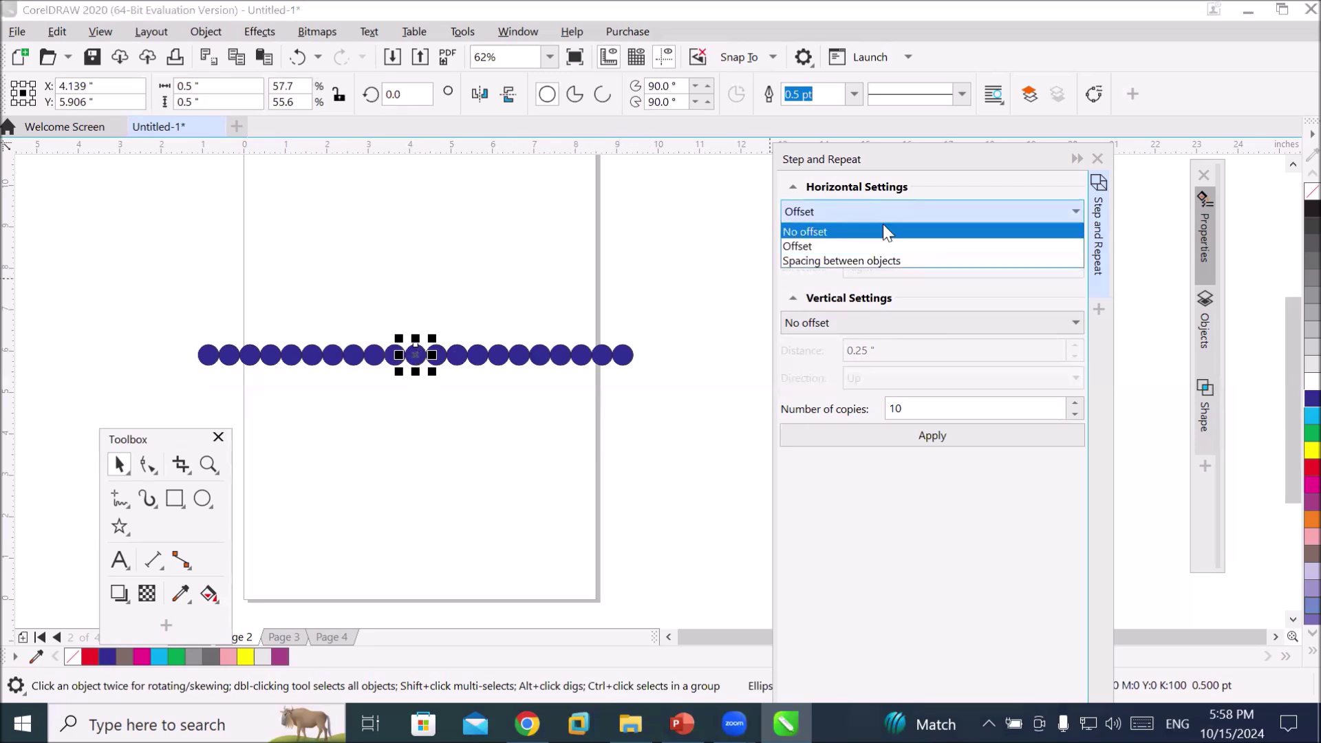
click(886, 231)
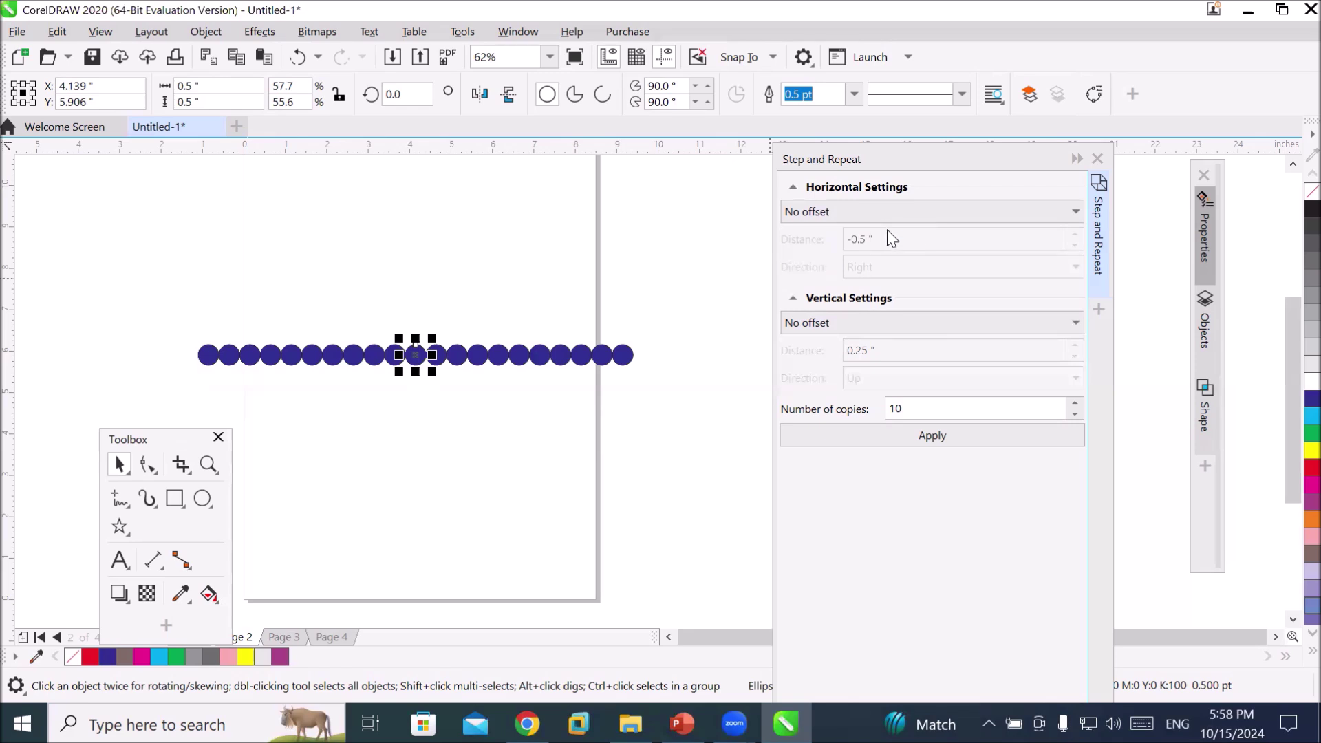
click(870, 321)
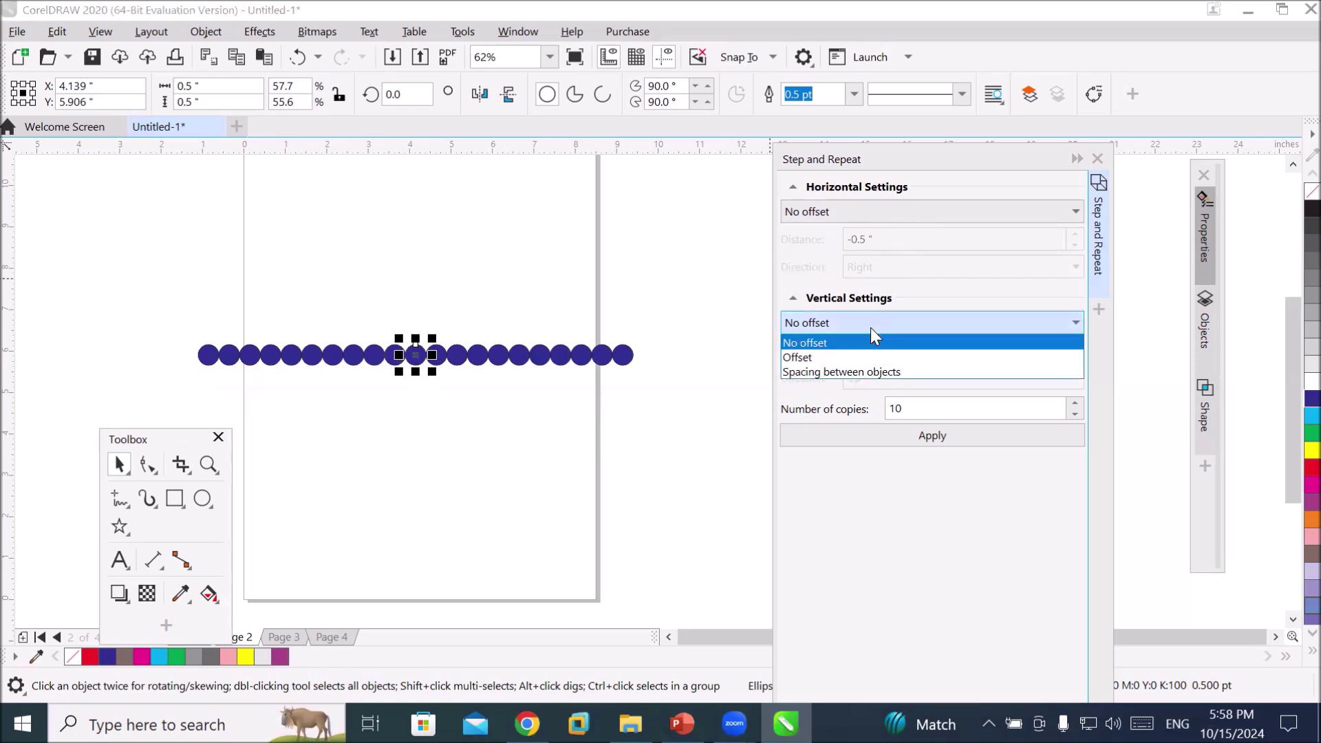
click(864, 355)
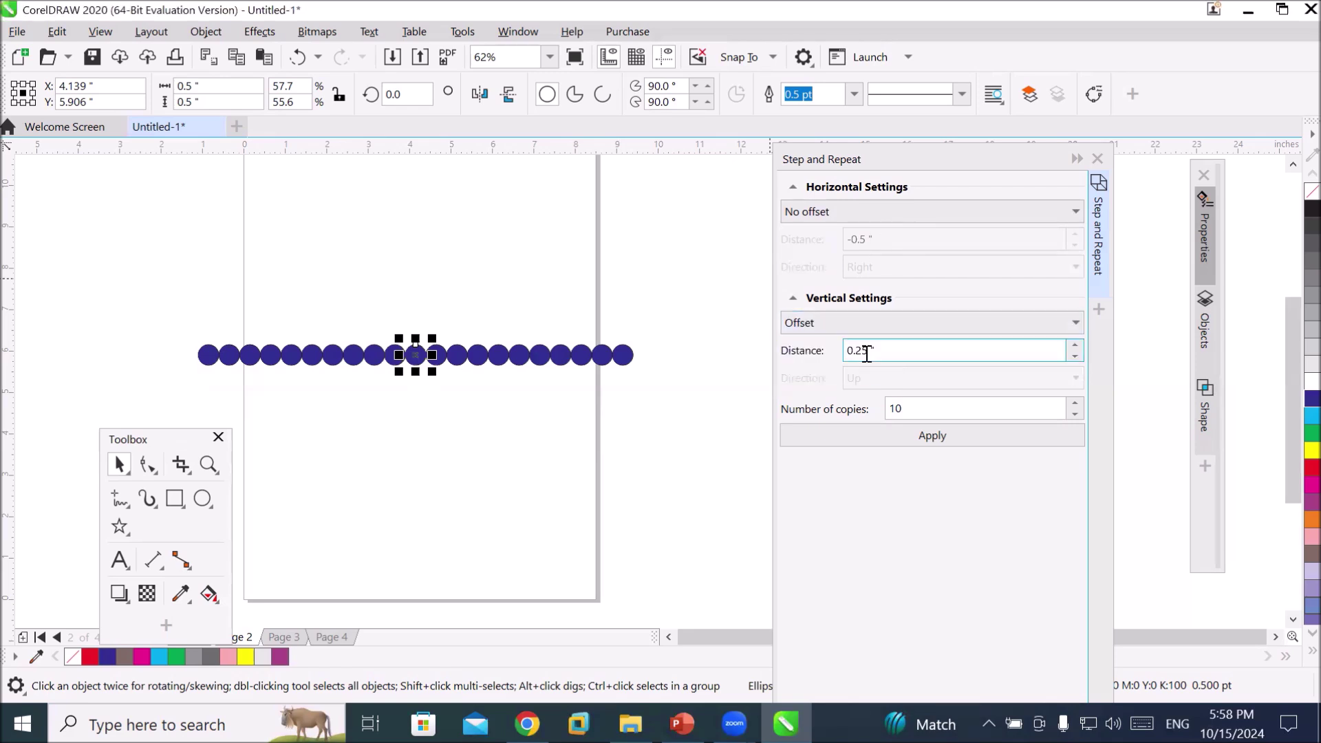
double_click(916, 351)
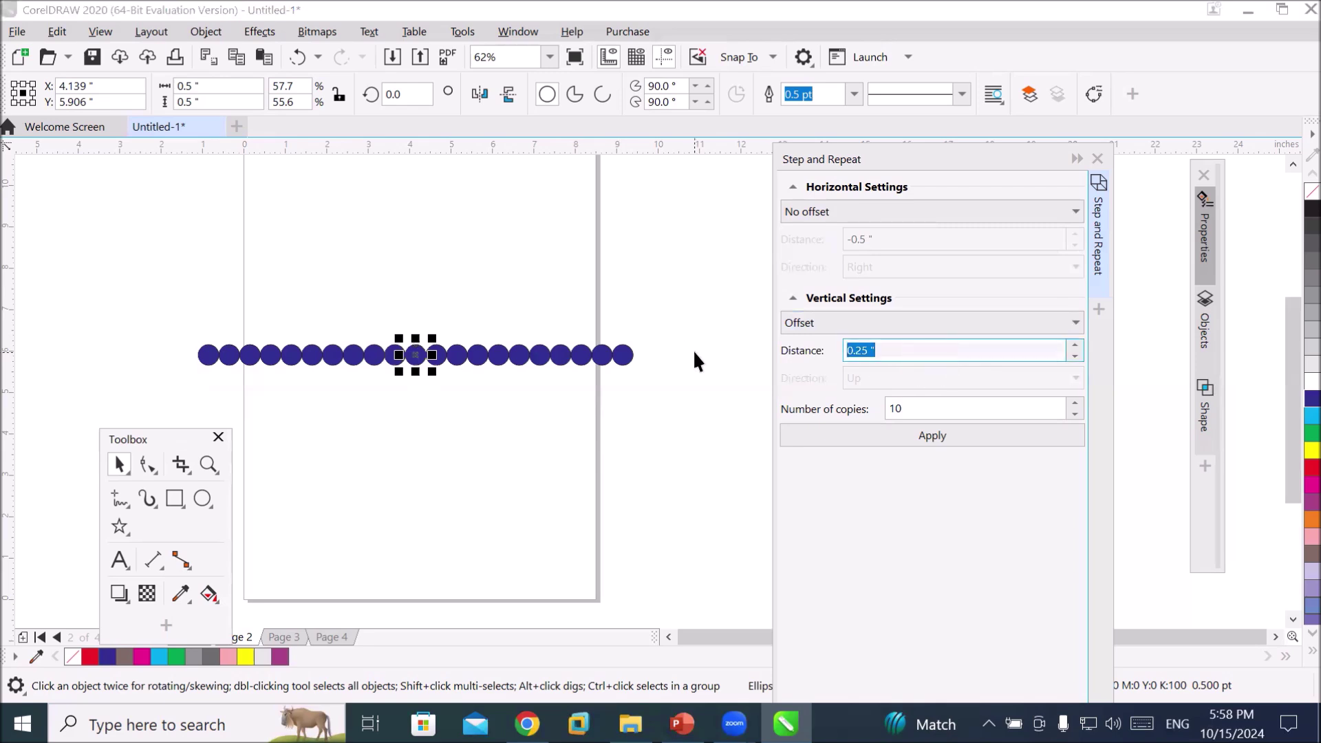
text(.5)
click(944, 438)
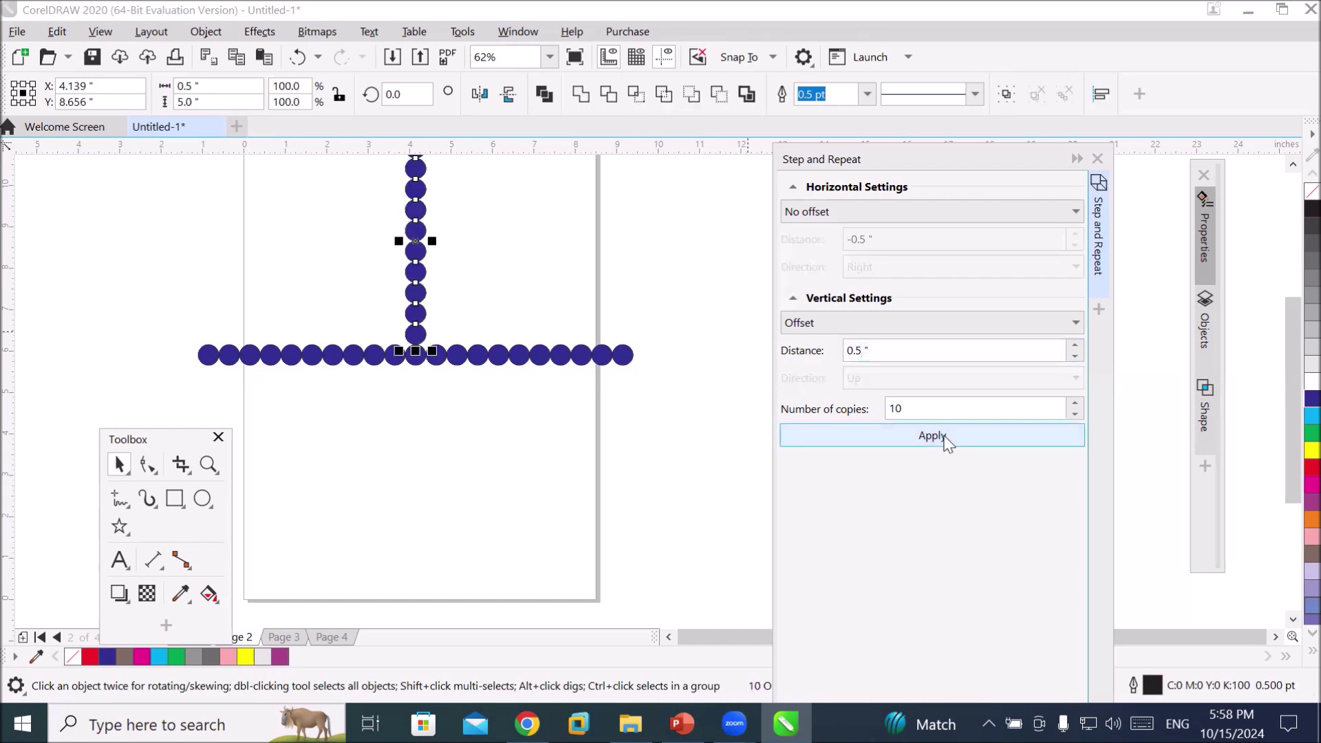
- Reselect the middle circle and create 10 copies downward with a vertical offset of -0.5 inches
double_click(853, 351)
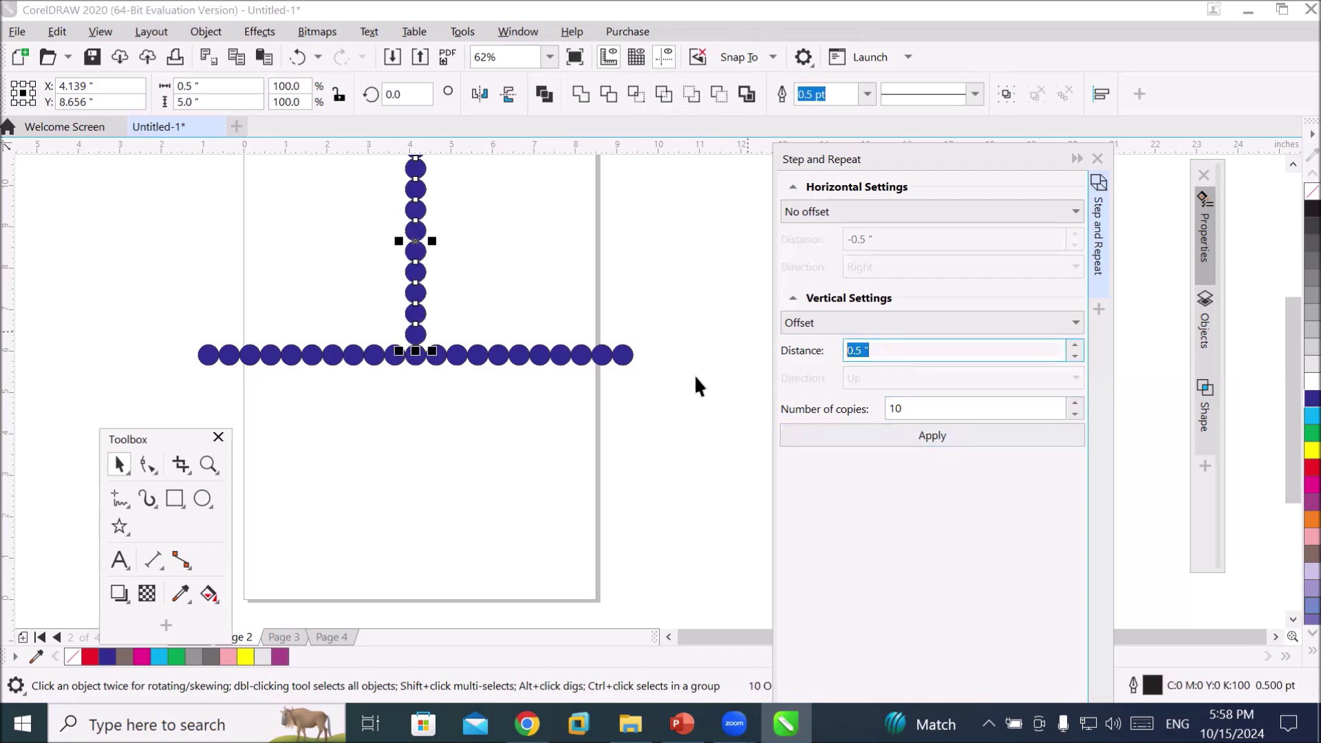
click(686, 388)
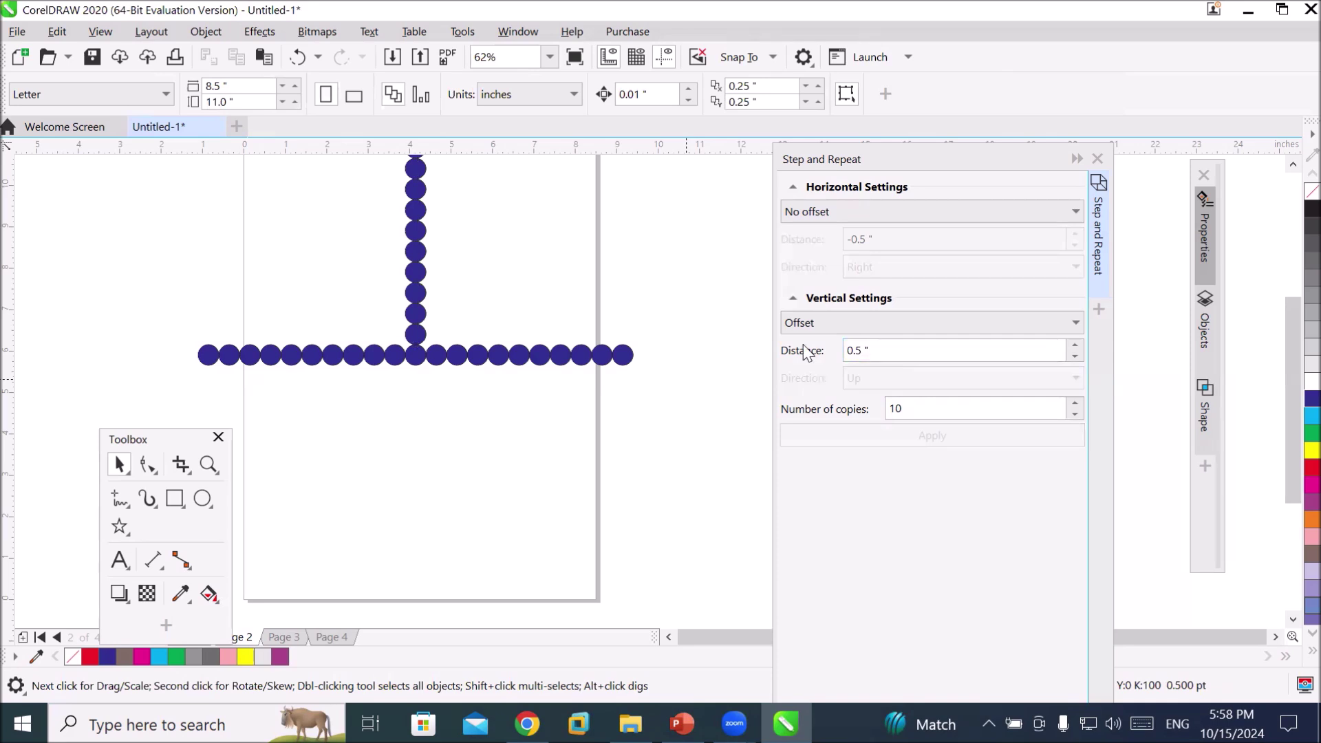
click(420, 361)
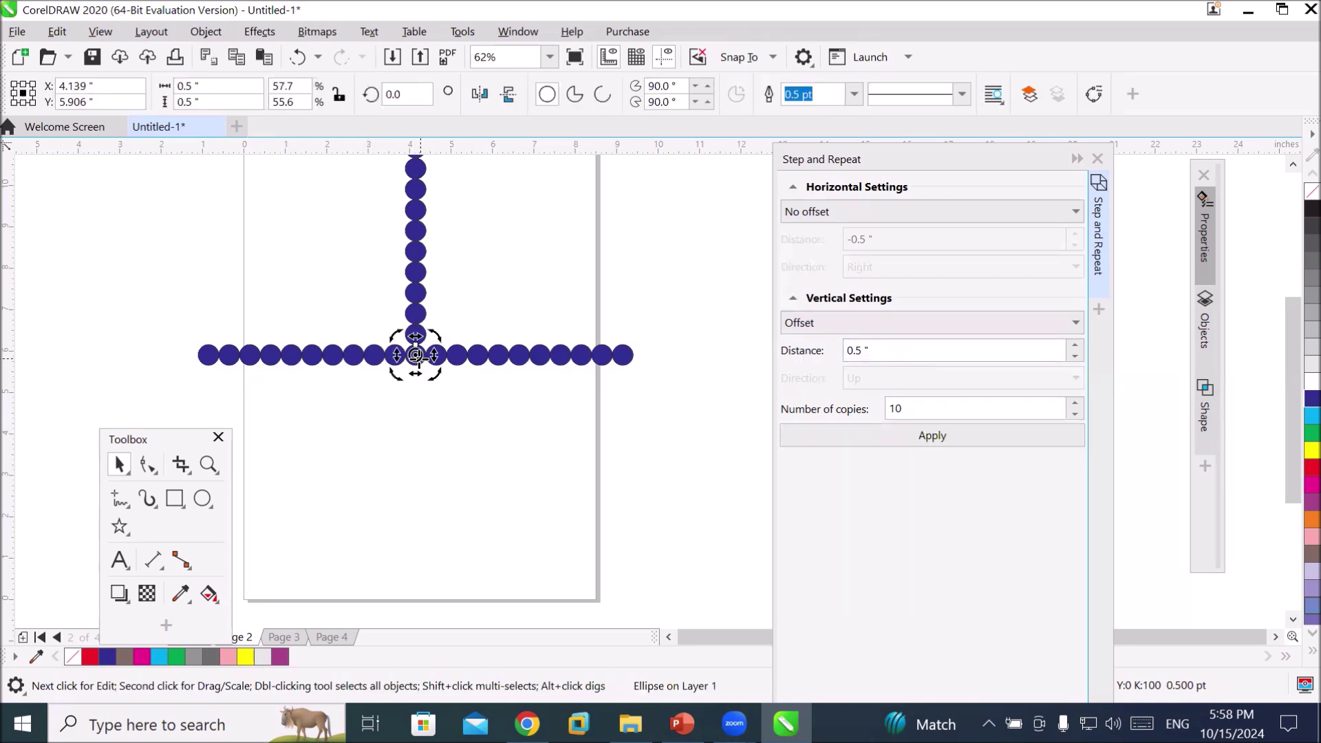
click(501, 498)
click(415, 357)
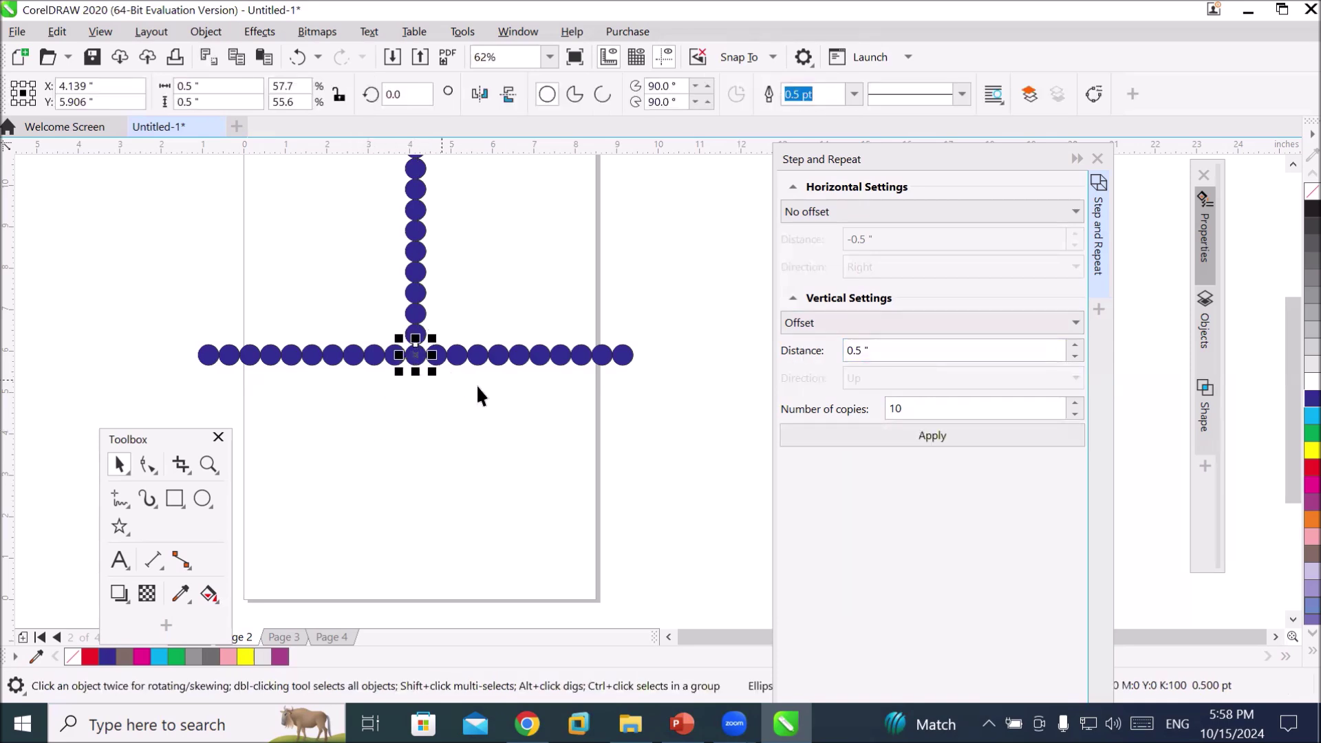
drag(886, 351, 784, 352)
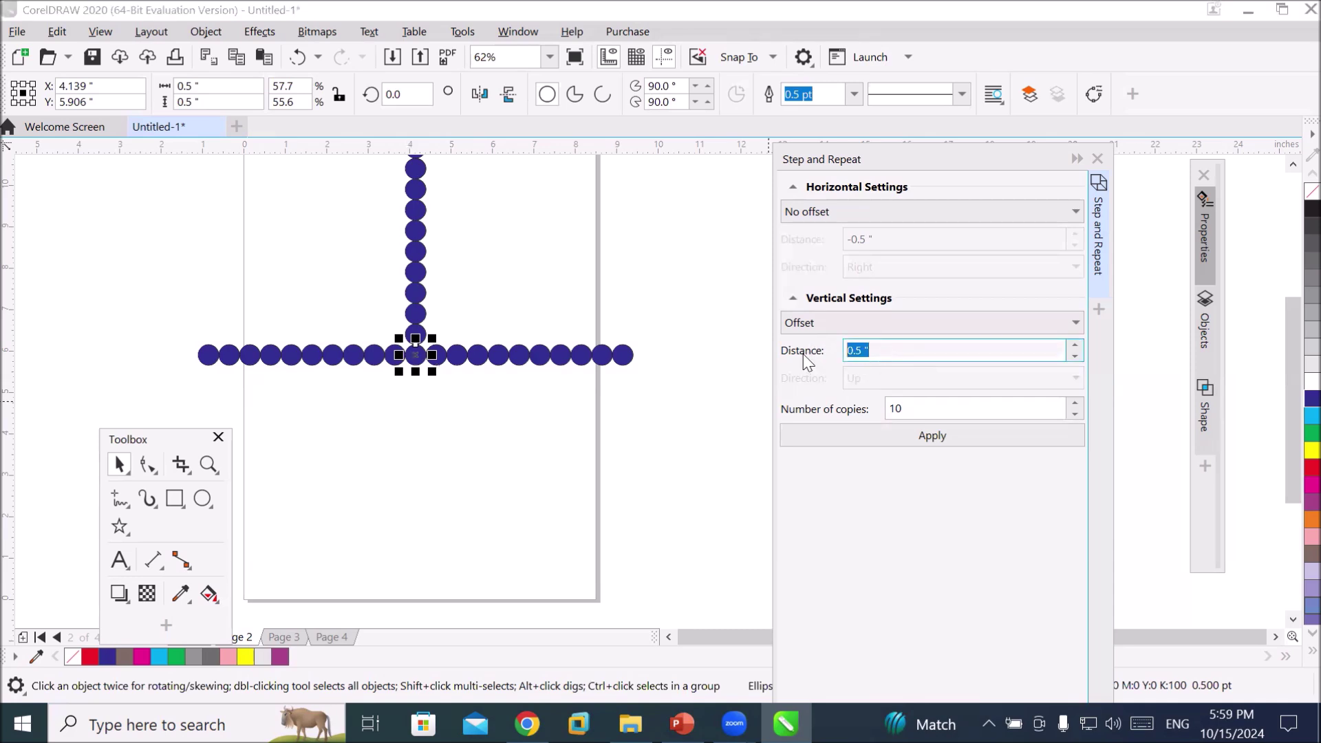
text(-)
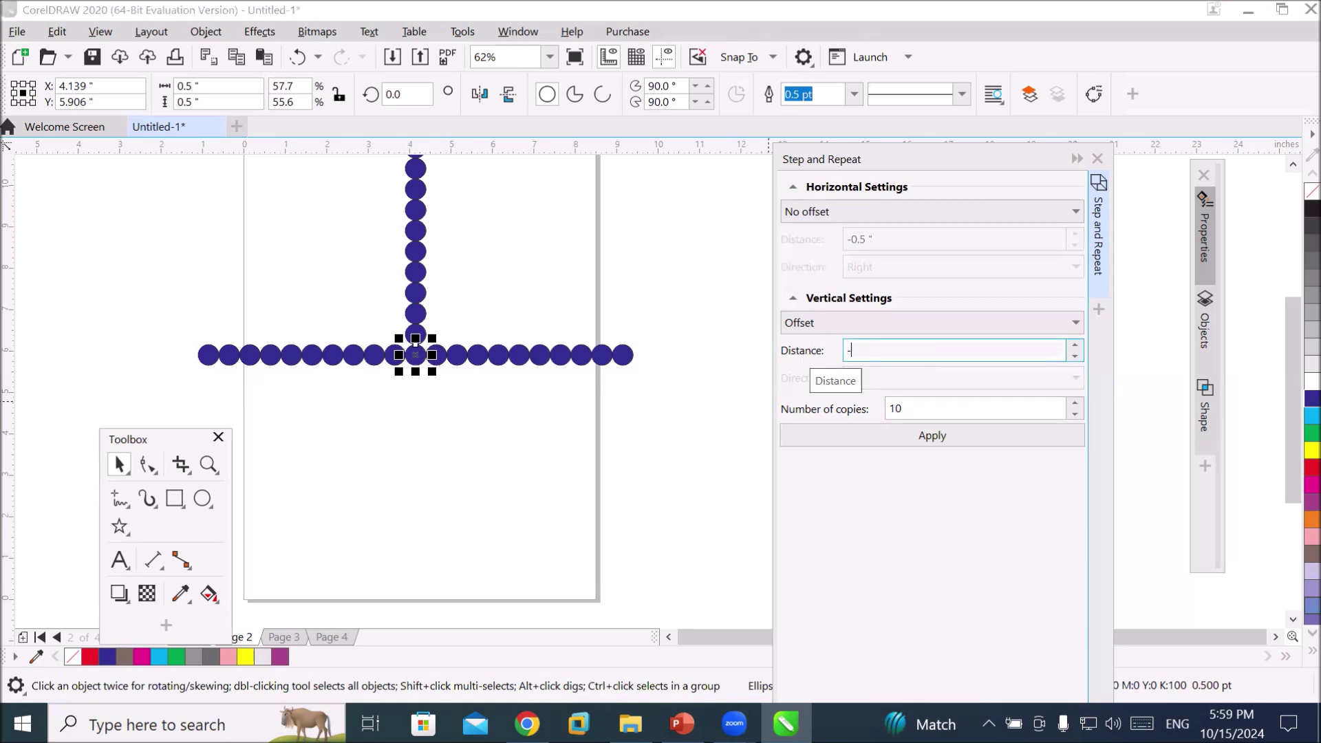
text(.5)
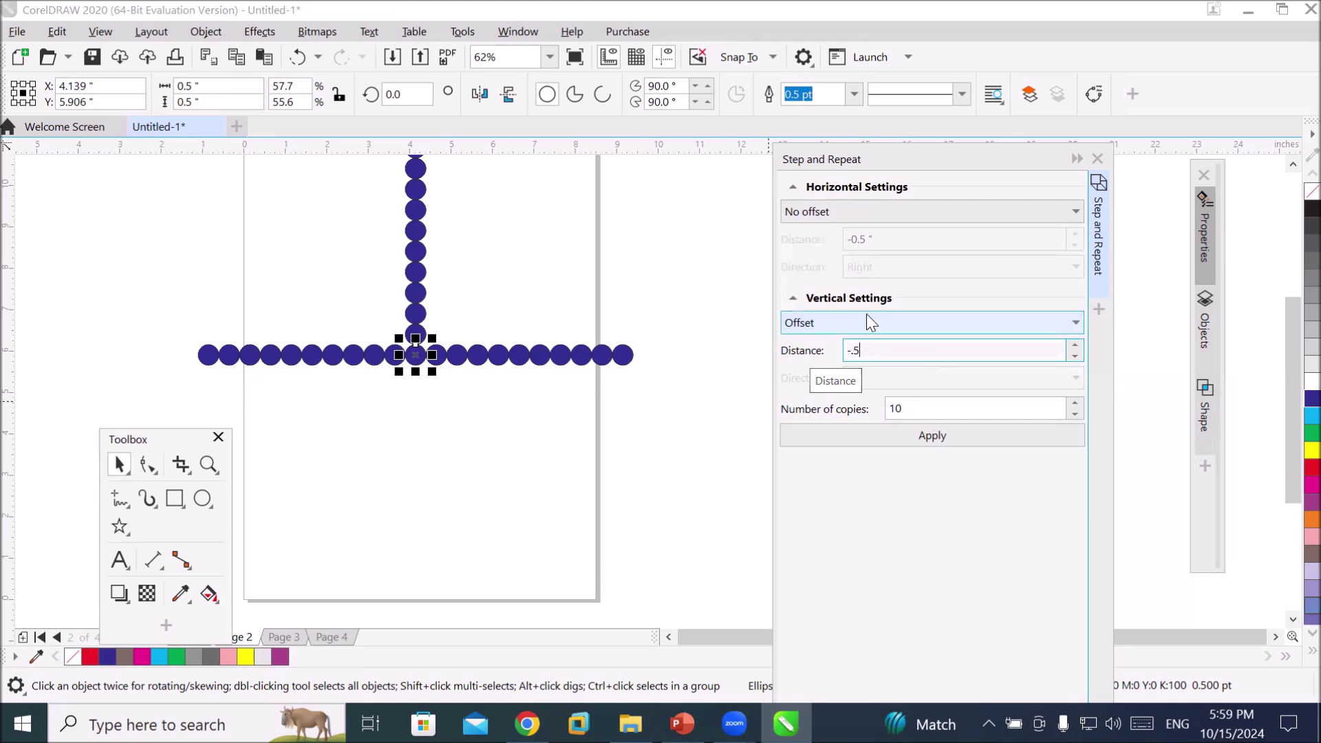
click(927, 440)
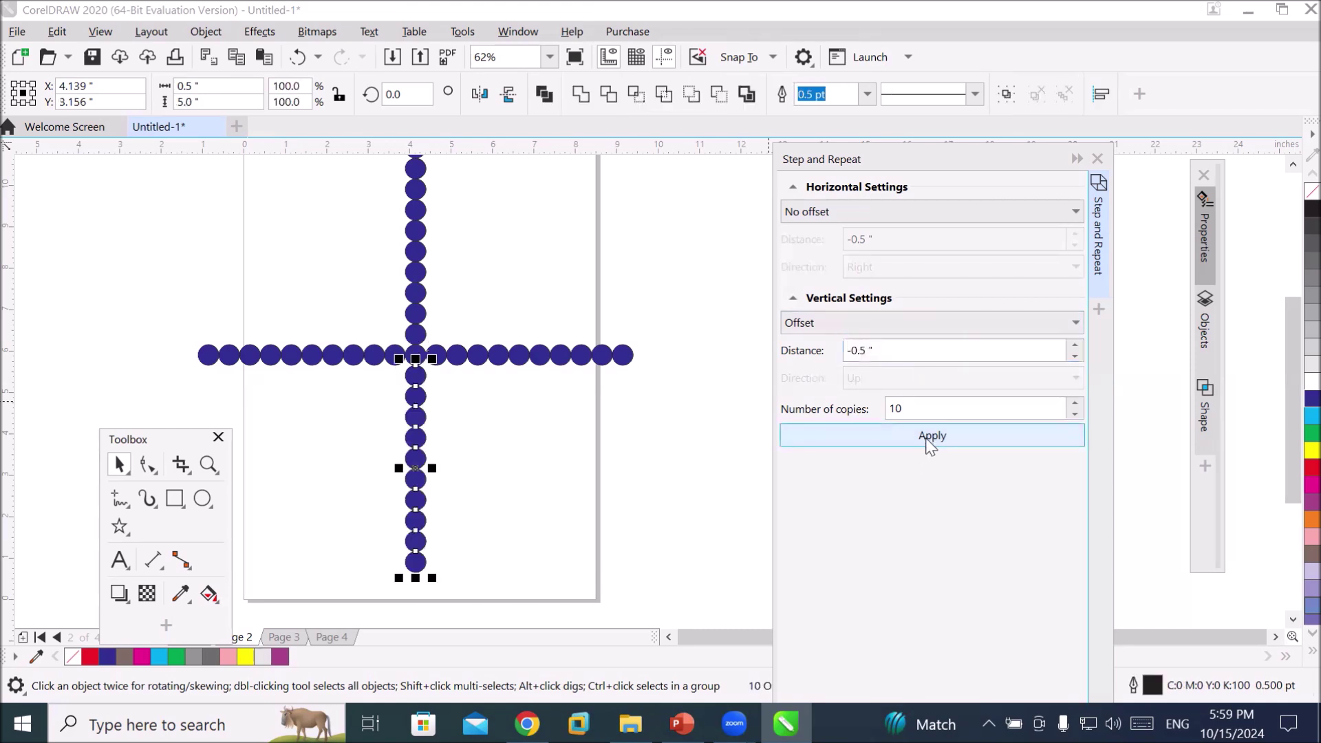
click(543, 522)
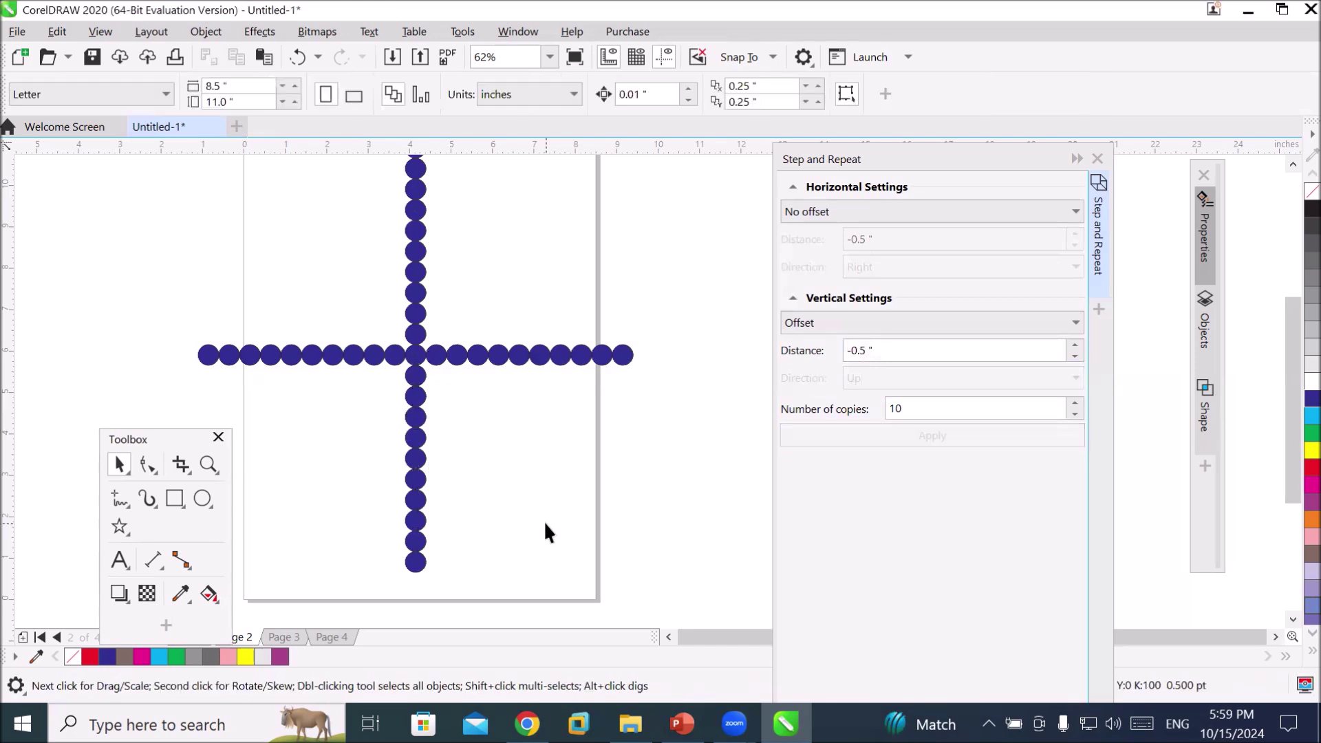
- Select the circle at the centre of the cross and set the horizontal mode to Offset with a 0.5 inch distance
click(417, 355)
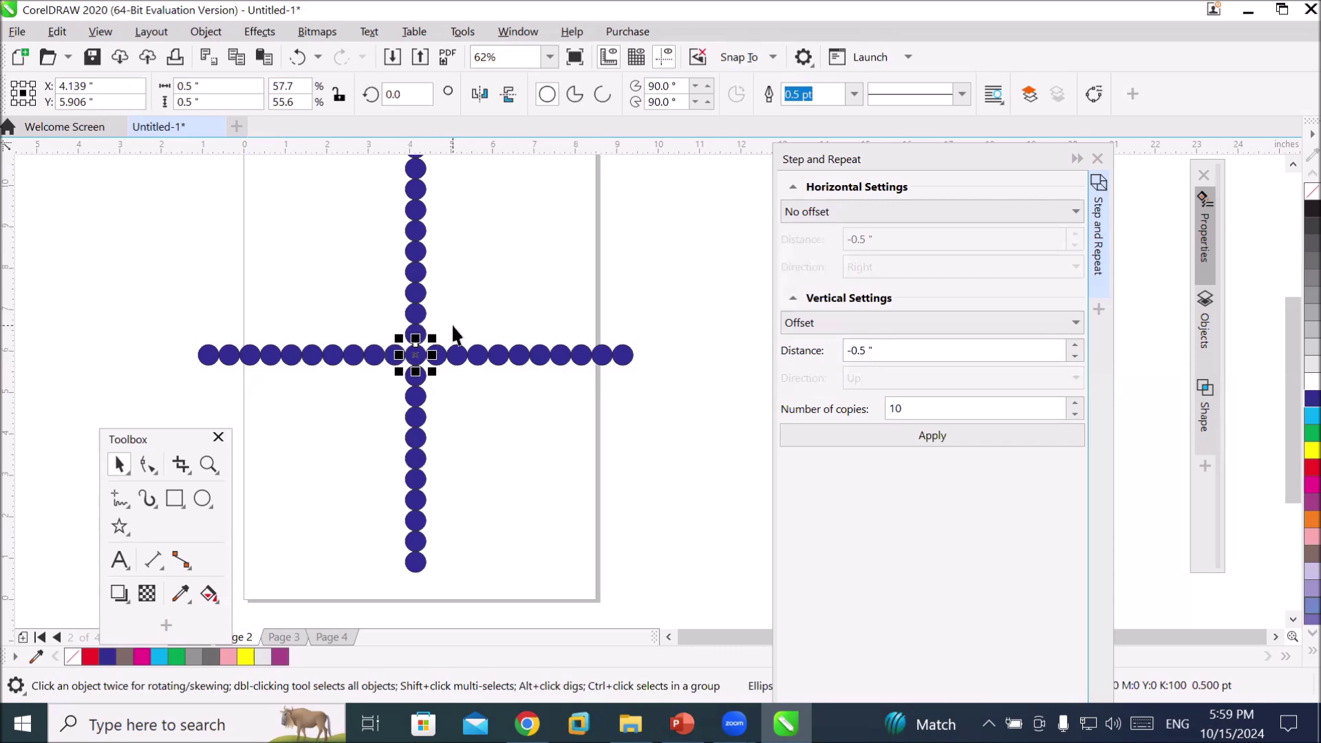
click(472, 385)
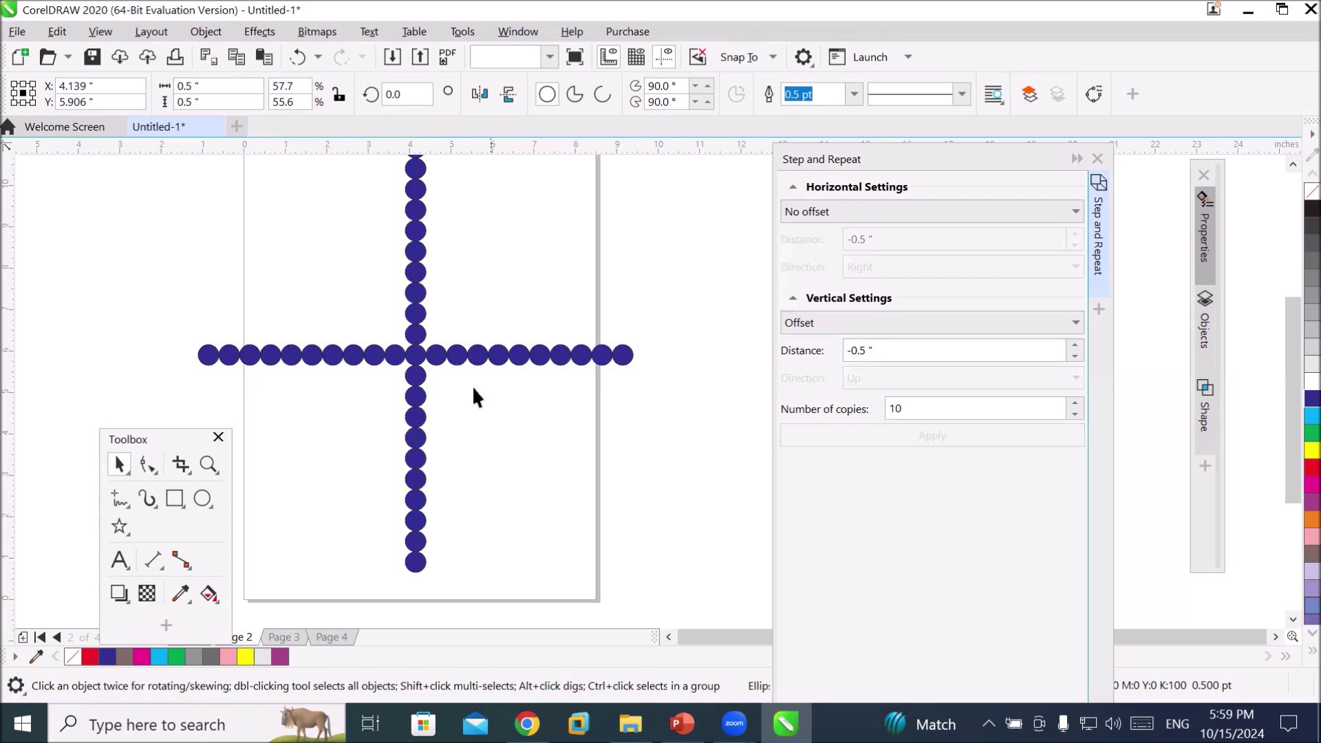
click(420, 361)
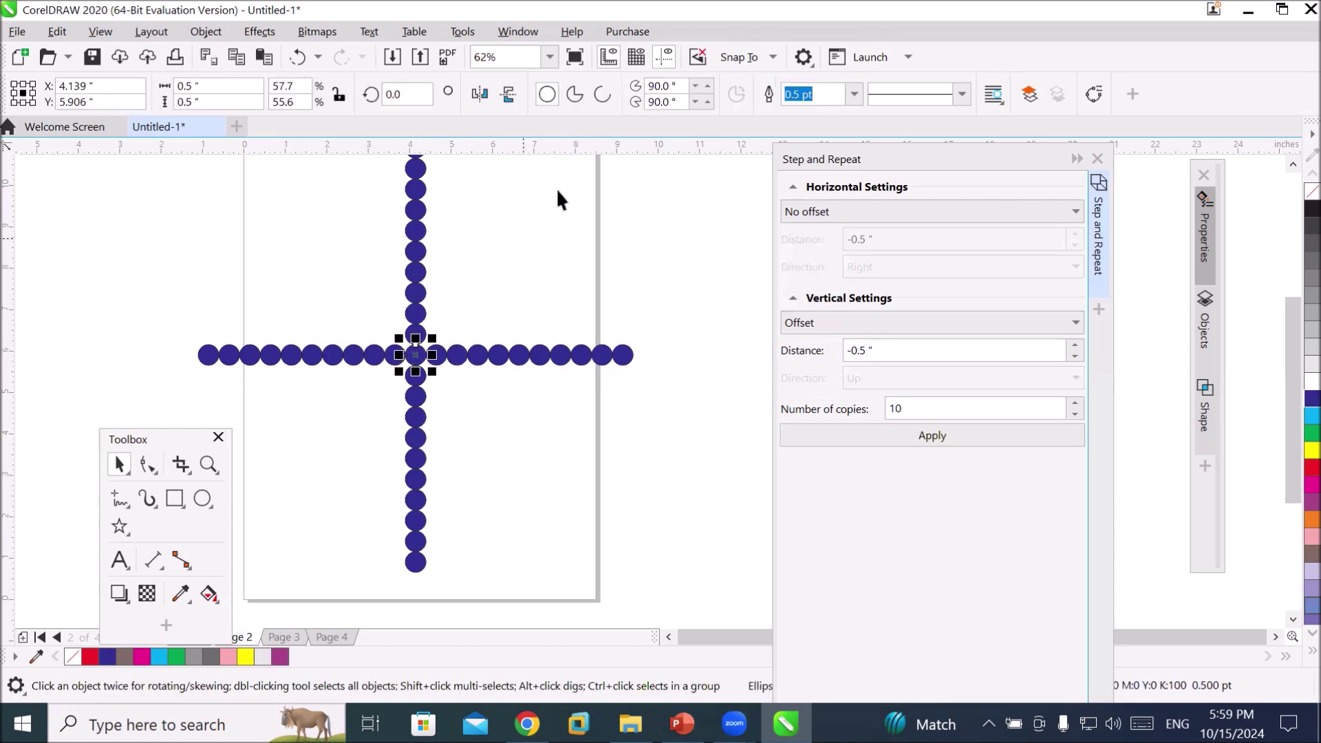
click(1292, 164)
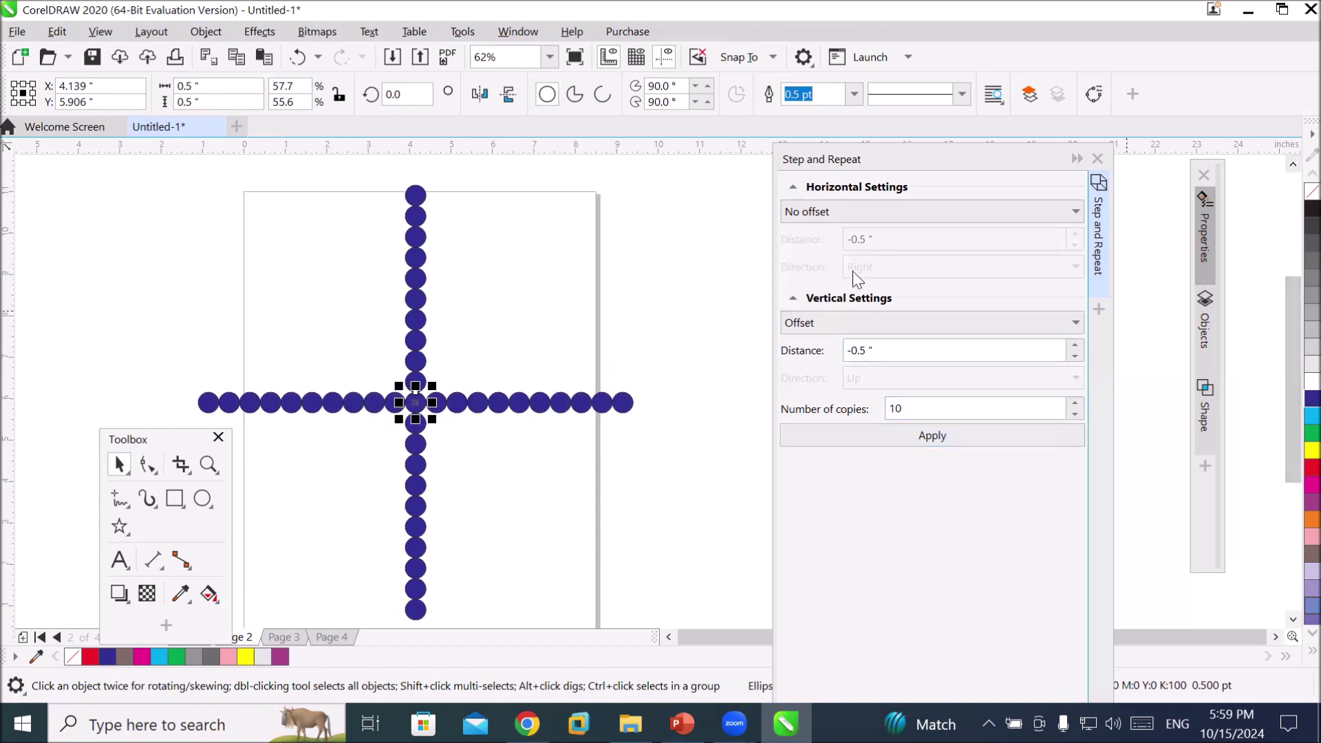
click(809, 213)
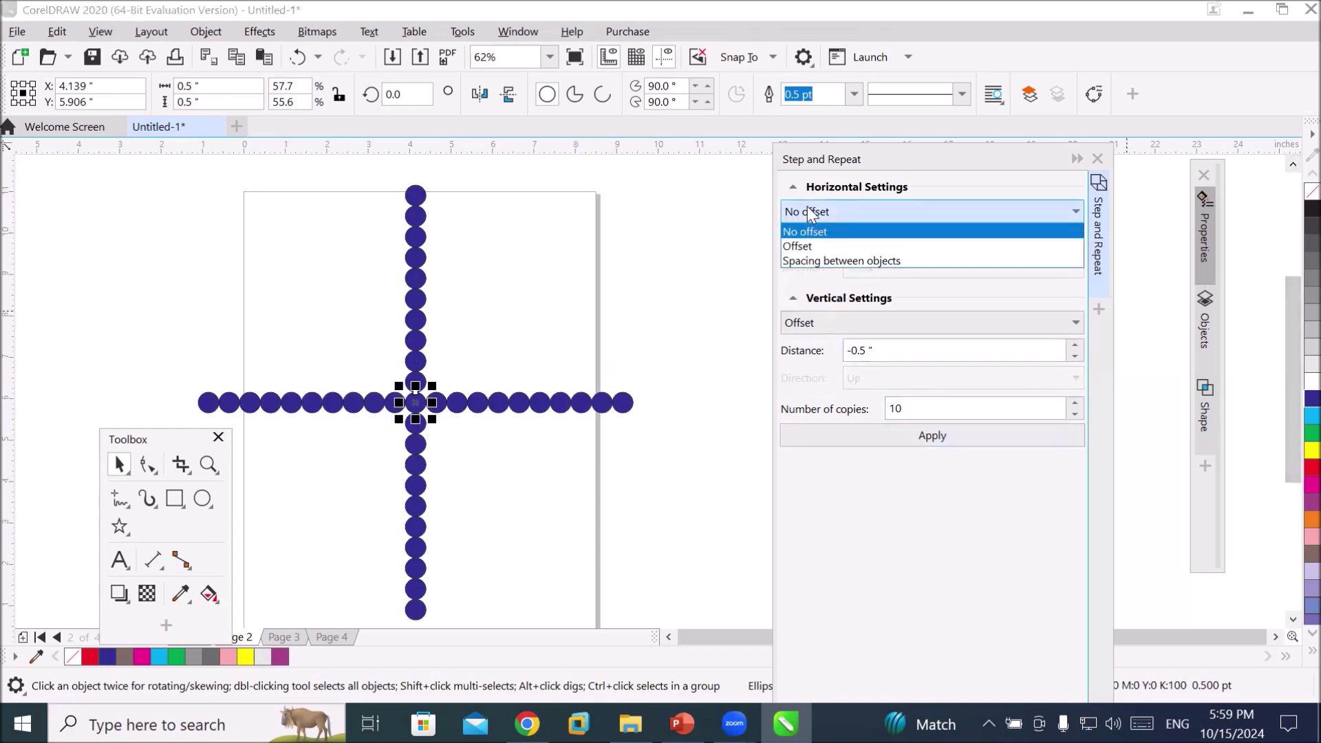
click(803, 245)
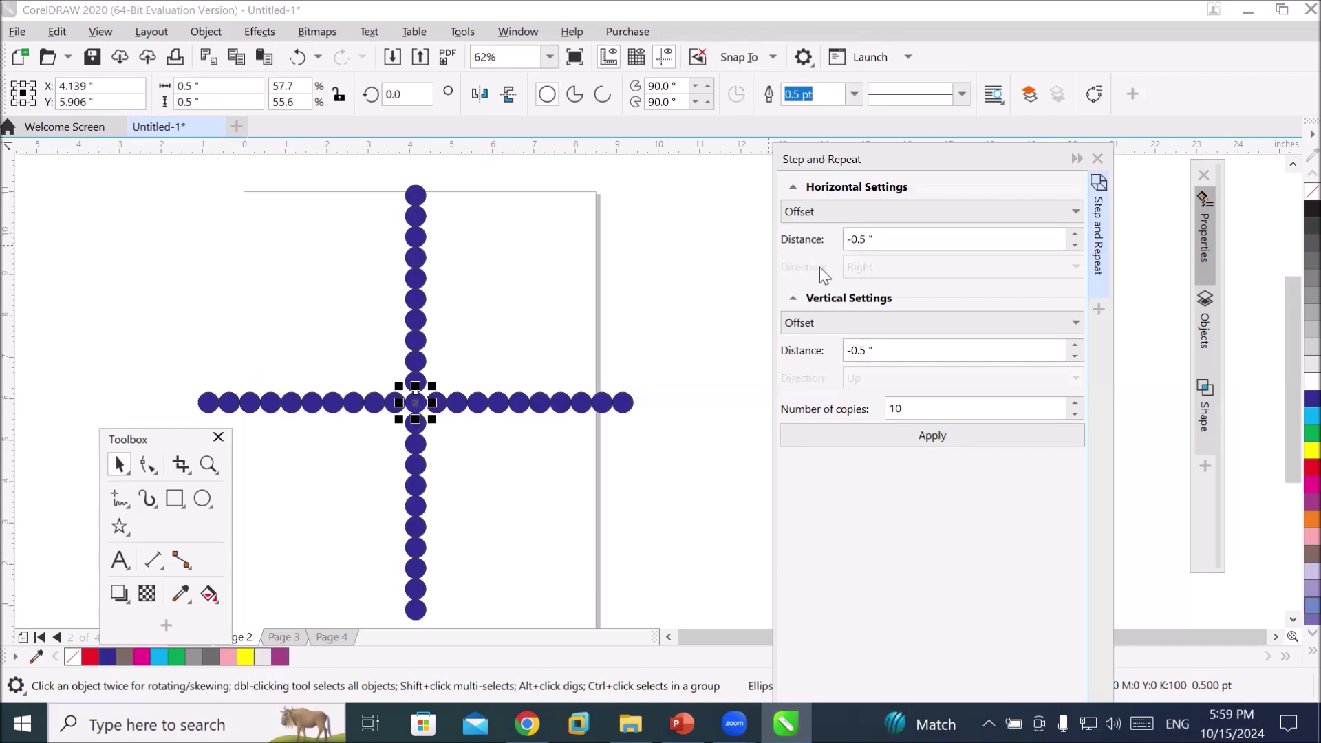
click(893, 241)
drag(893, 242, 732, 224)
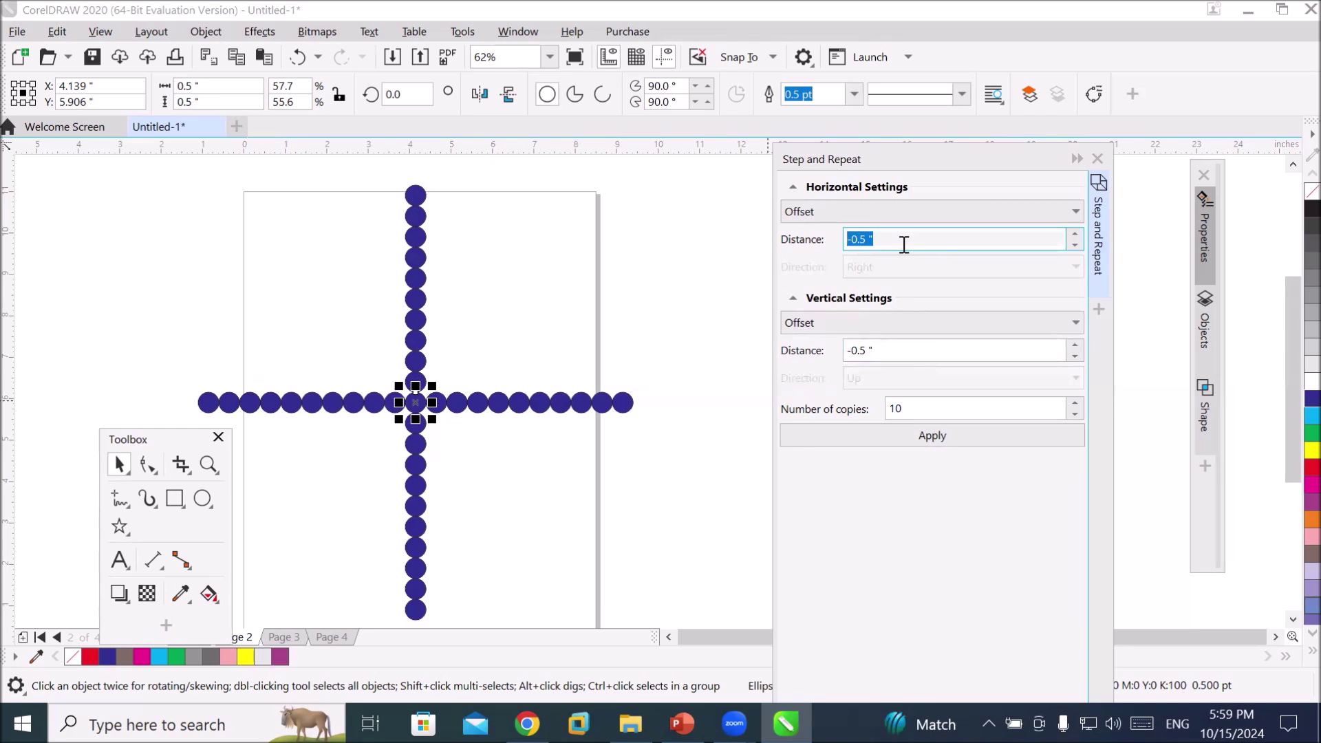
text(.5)
- Set the vertical offset to 0.5 inches and create 10 copies of the centre circle diagonally up to the right
click(865, 323)
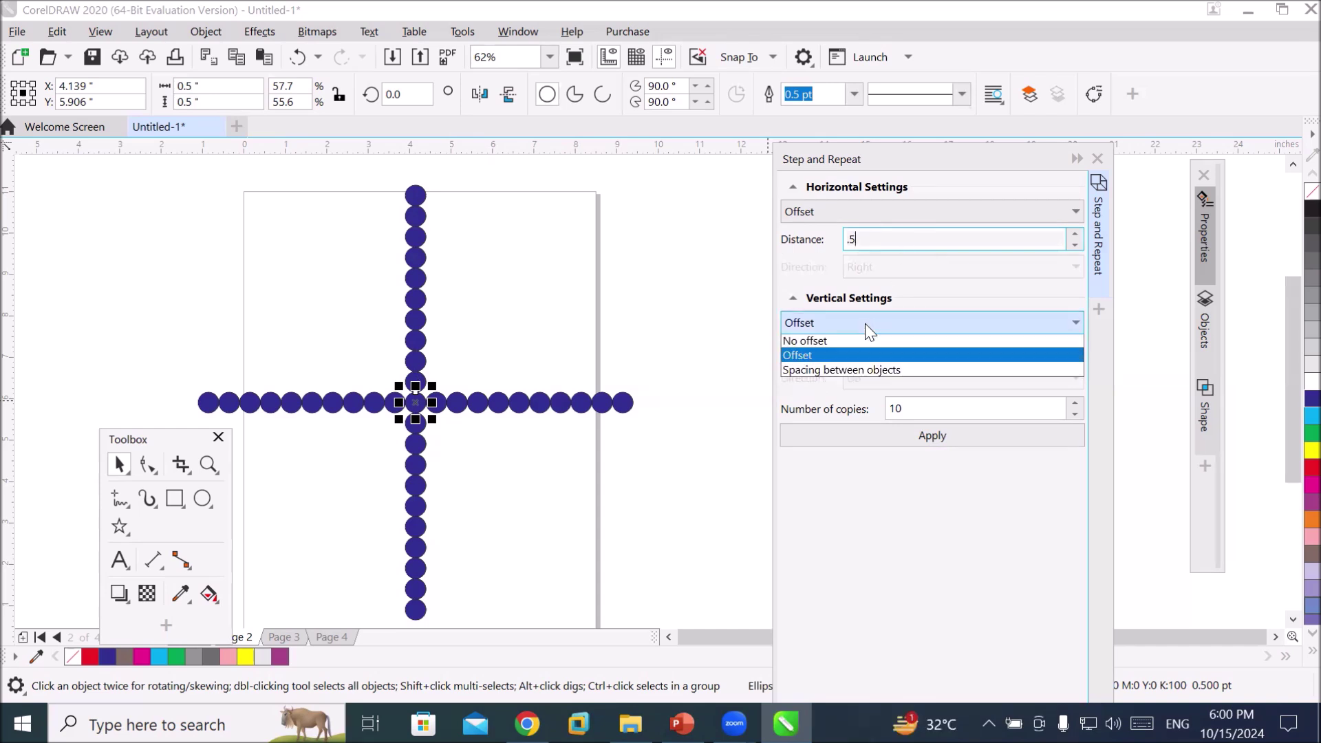
click(845, 356)
click(919, 352)
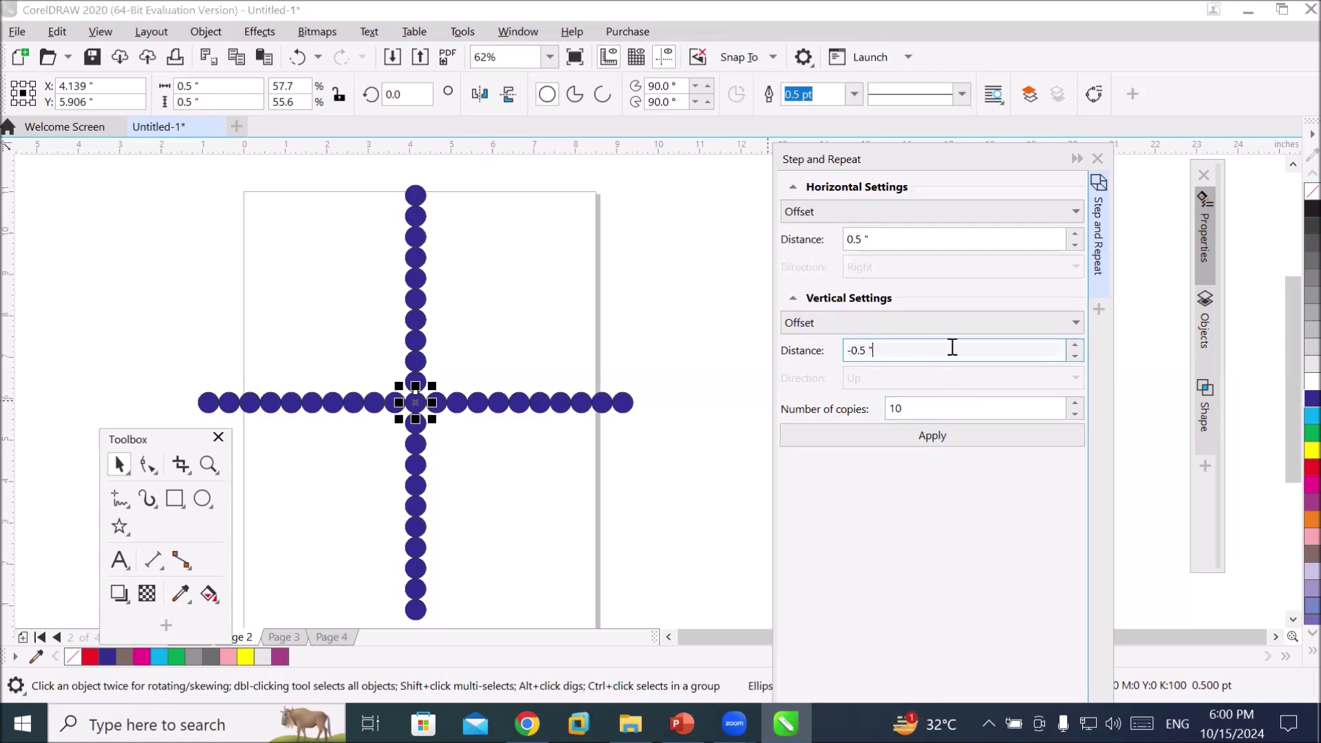
double_click(918, 344)
text(.5)
click(930, 437)
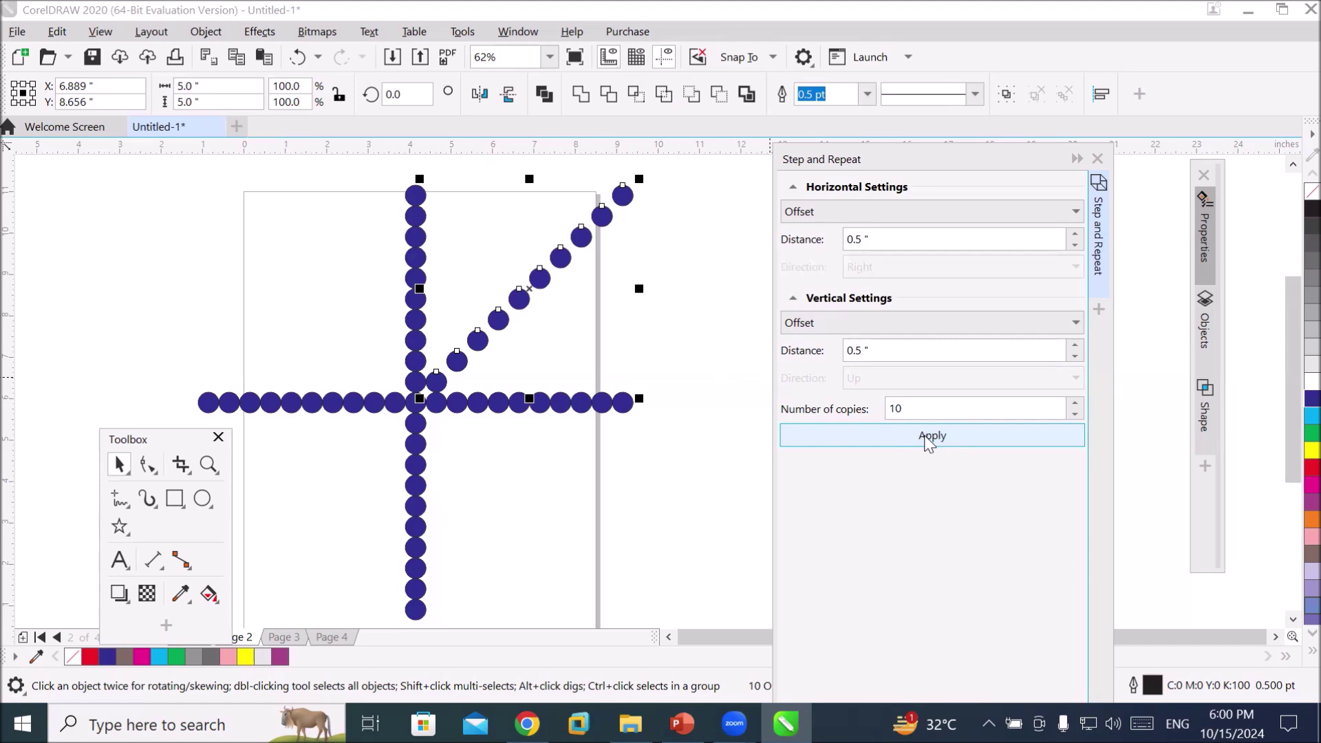
click(433, 416)
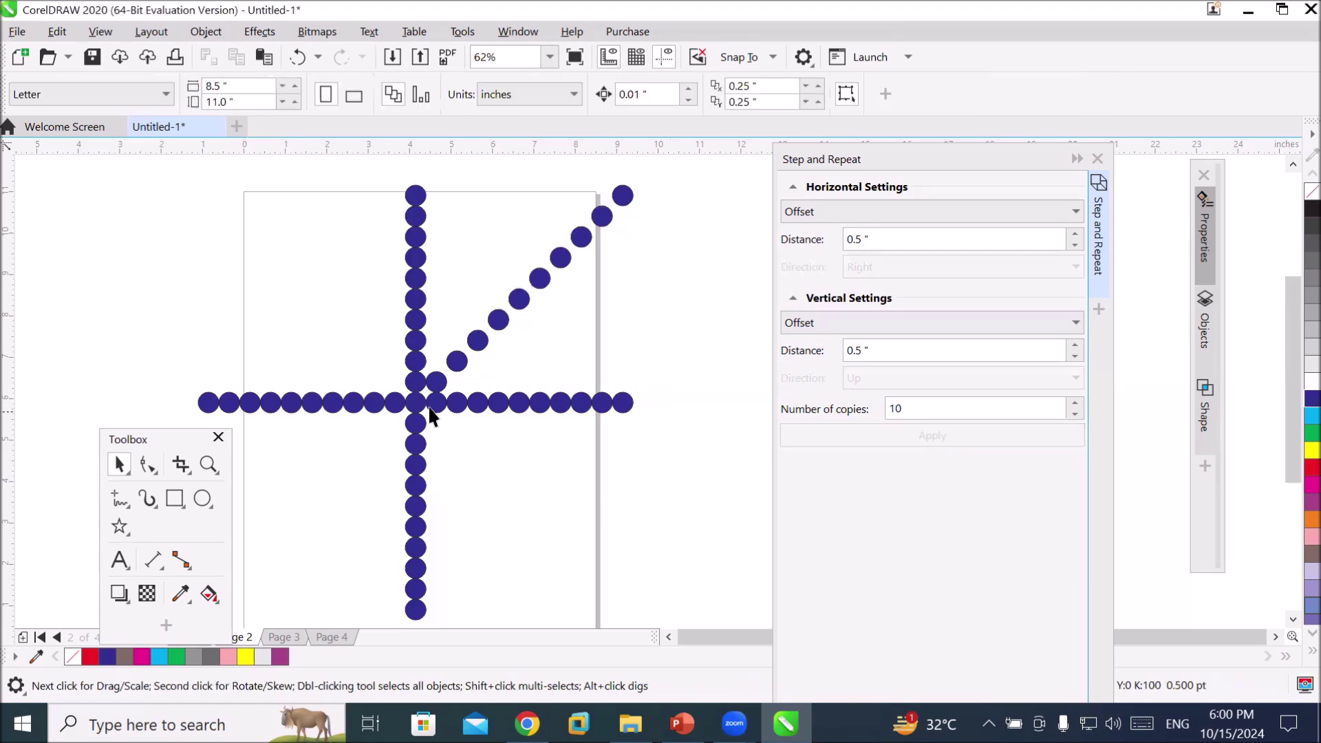
- Select the circle at the cross's centre and create 10 copies diagonally up-left with horizontal offset -0.5 inches and vertical offset 0.5 inches
click(417, 411)
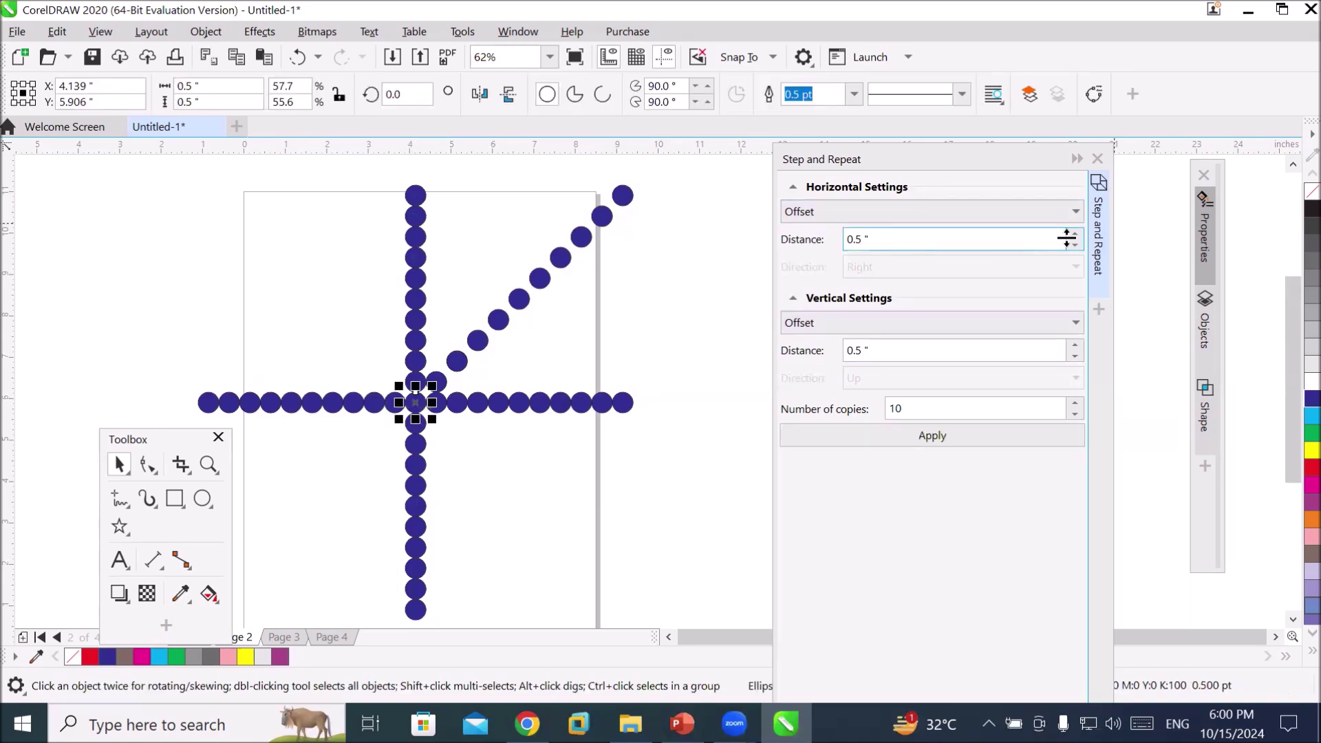
drag(982, 238, 751, 245)
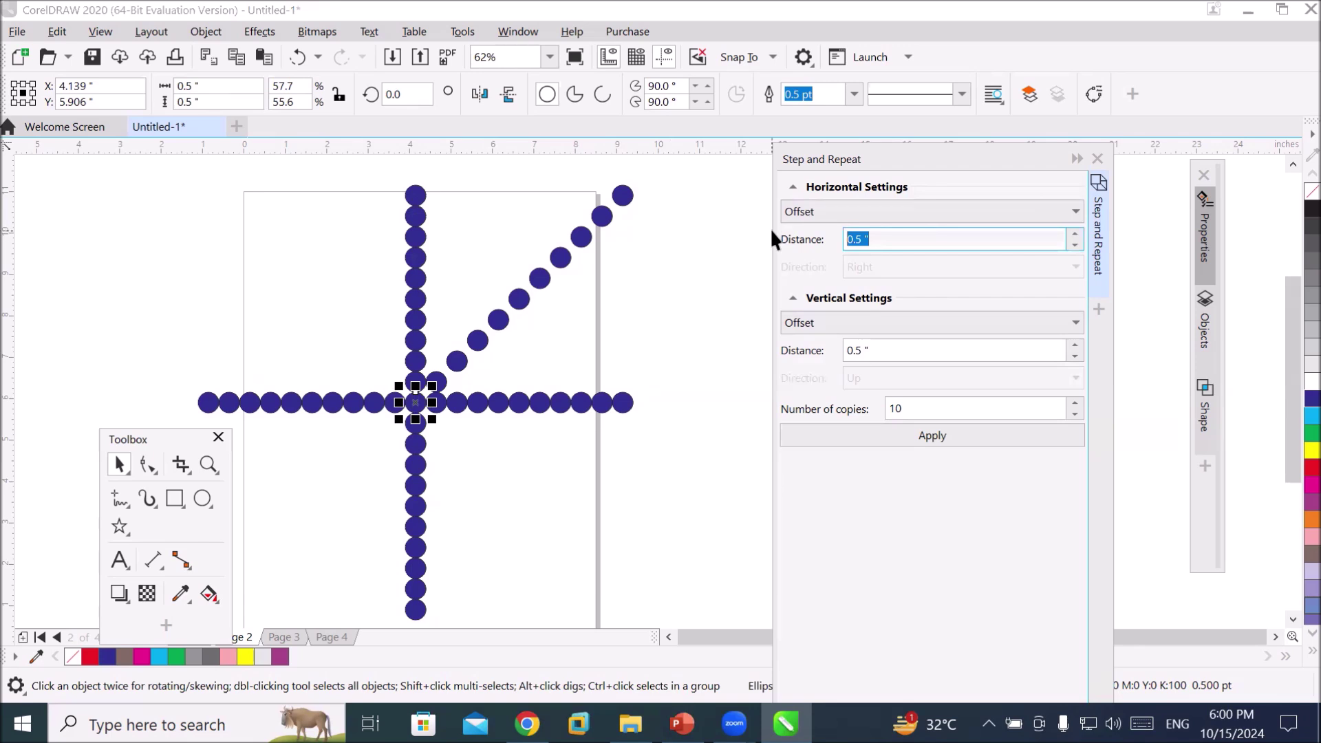
text(-.5)
drag(890, 349, 802, 349)
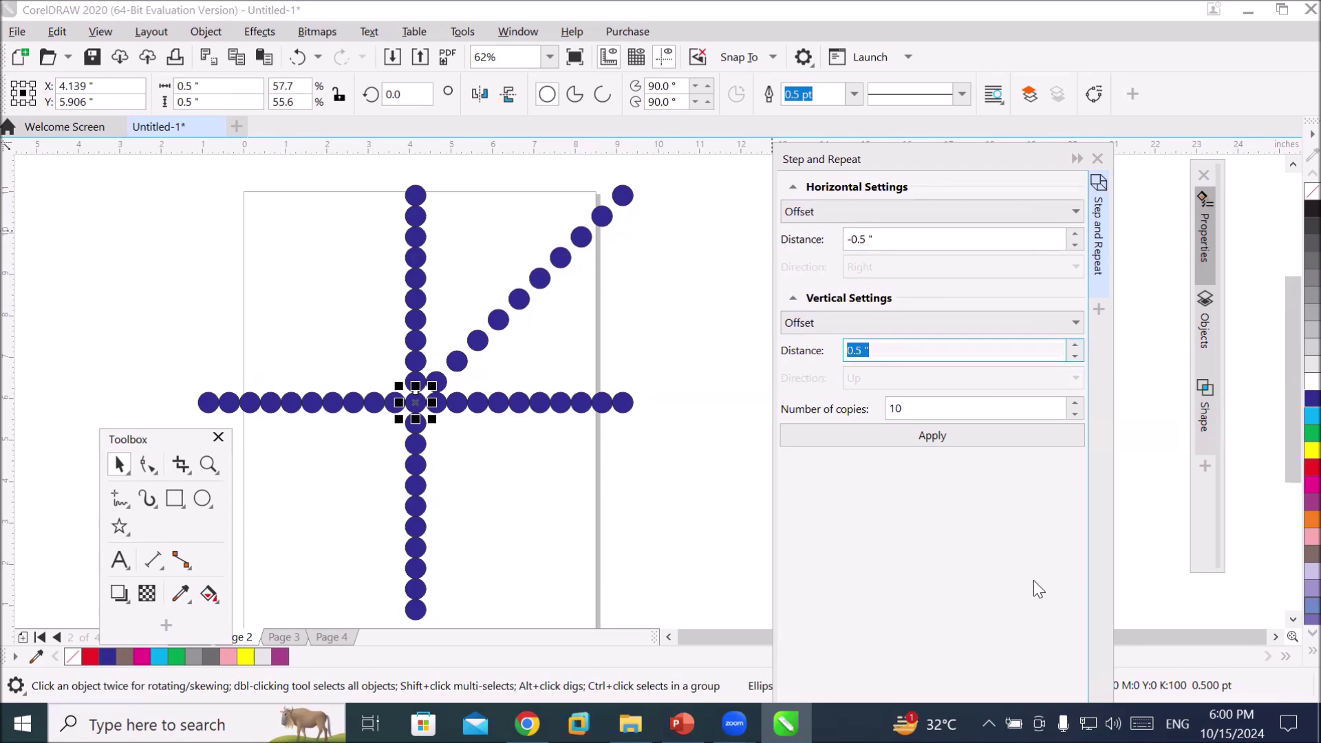
click(932, 436)
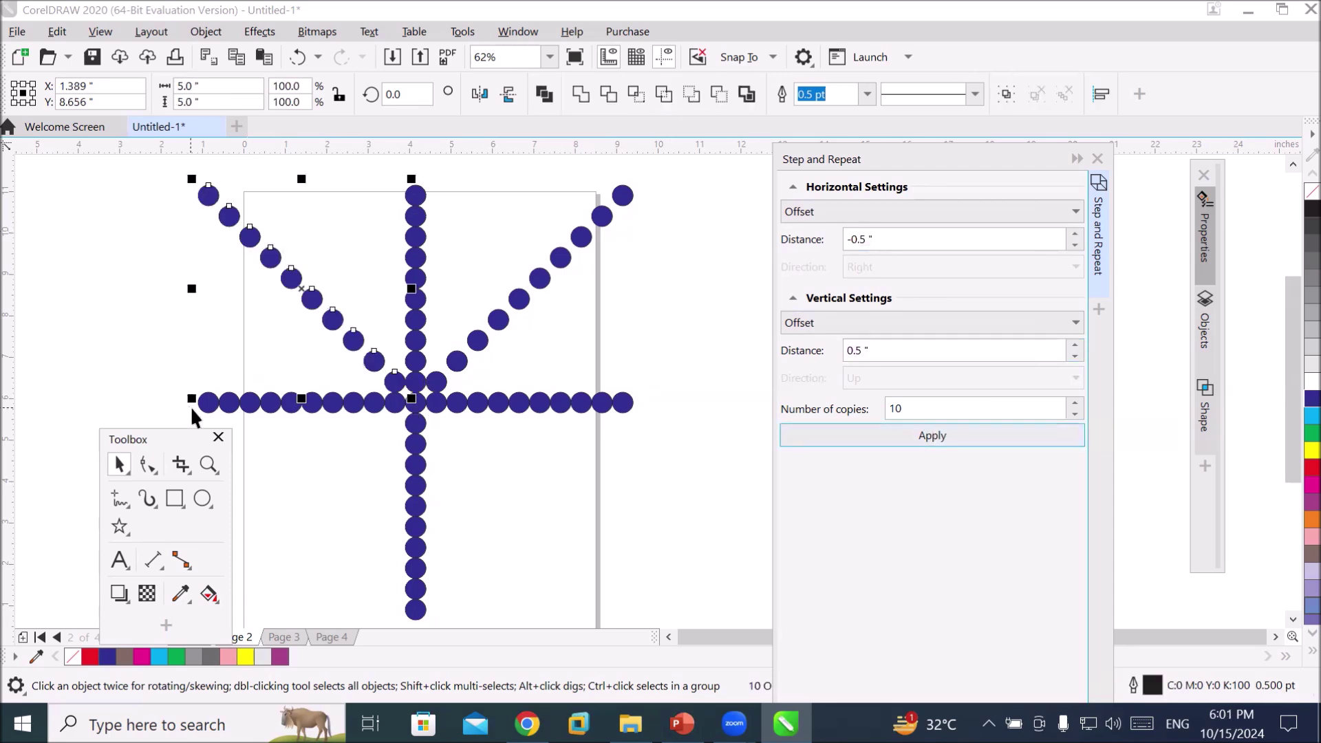
- Move the toolbox clear of the drawing, deselect the circles and open page 3
scroll(268, 434, down, 2)
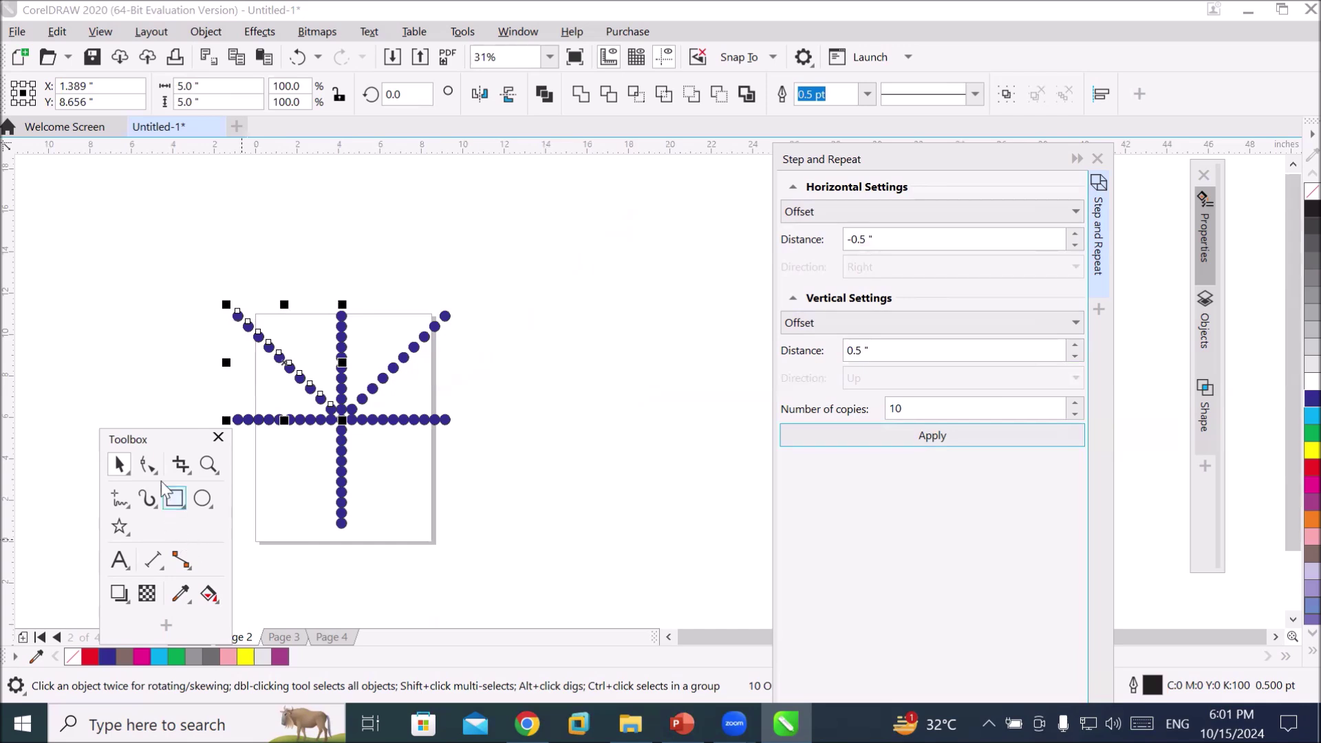
drag(129, 436, 27, 363)
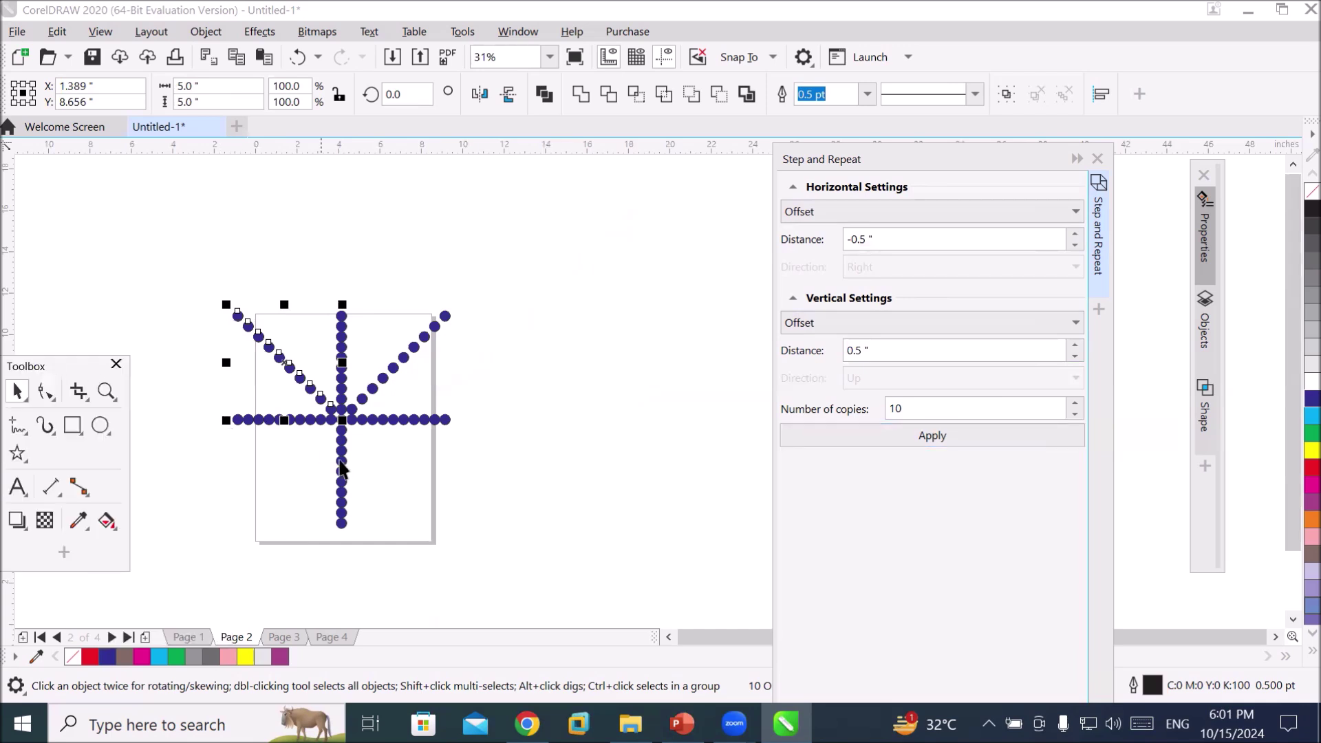
click(272, 473)
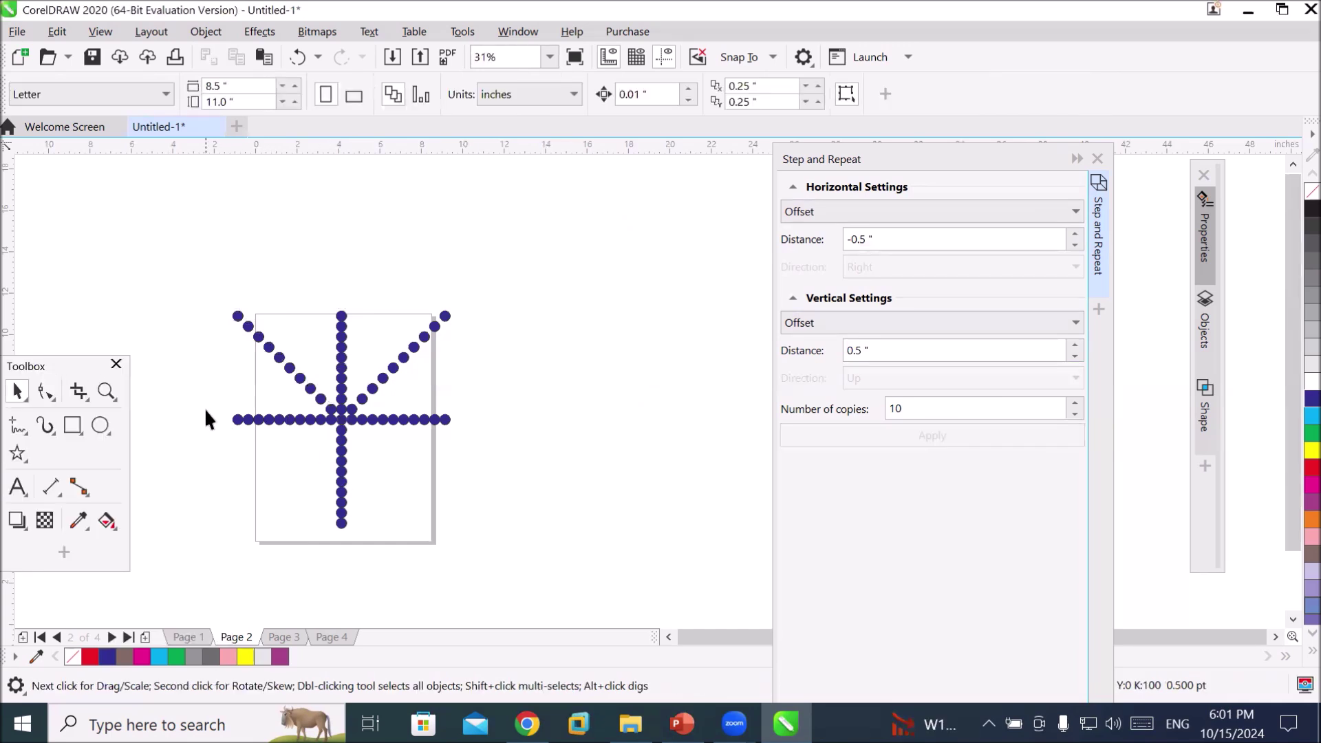
click(270, 635)
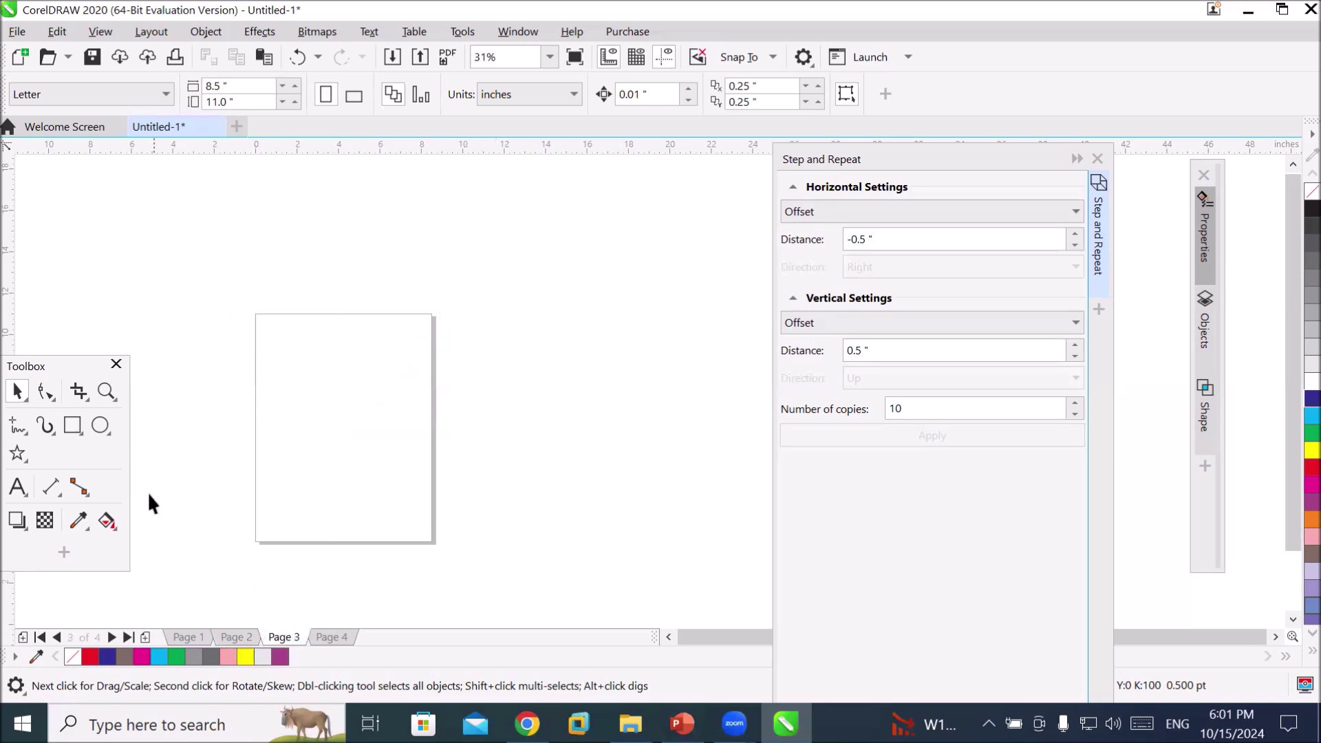
- Draw a rectangle about 7.73 by 0.8 inches across the bottom of the page and set its height to 1 inch
click(72, 425)
drag(264, 508, 423, 524)
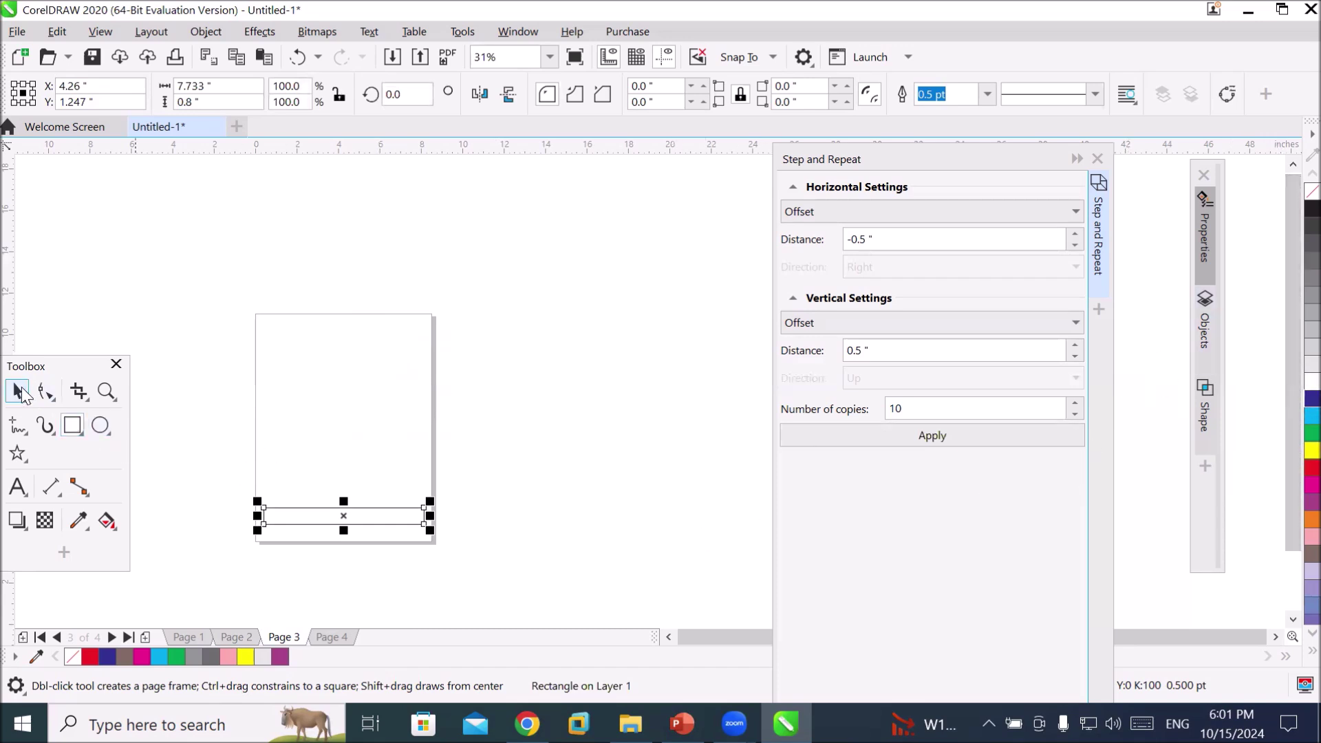
click(18, 391)
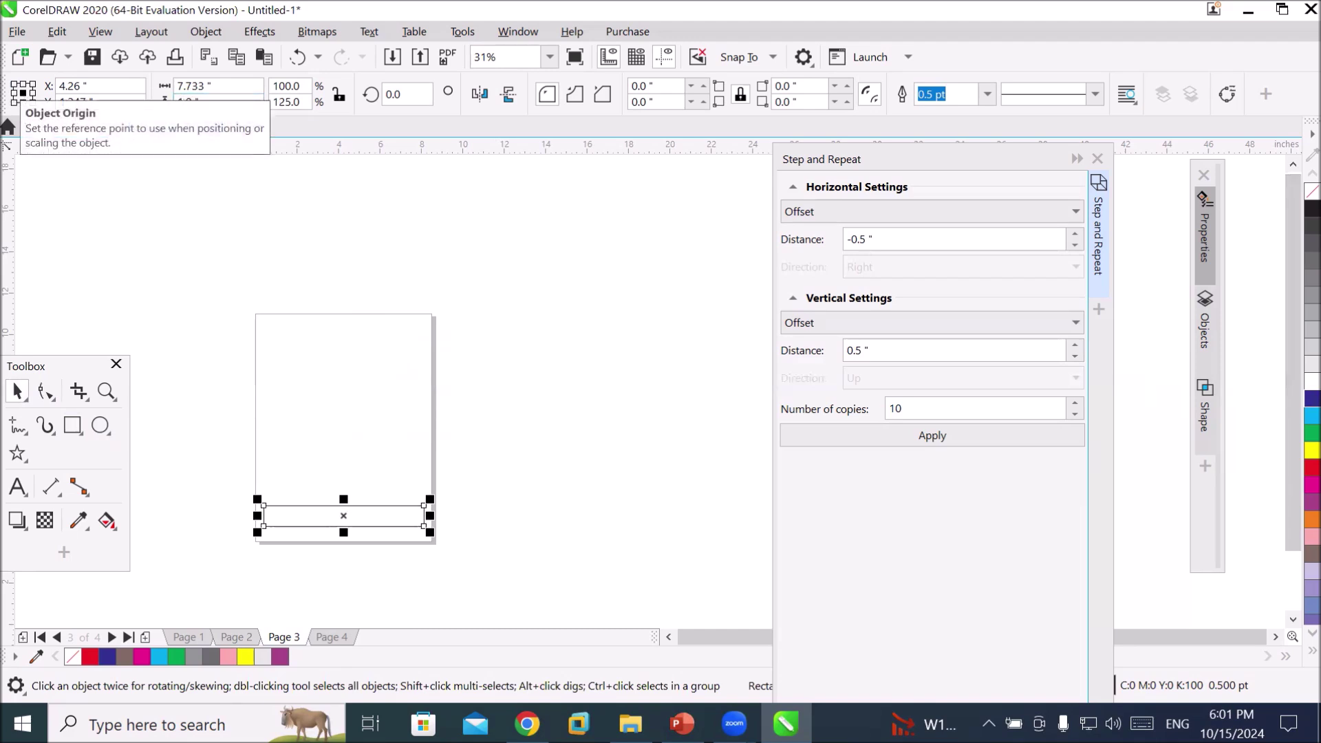
click(402, 490)
click(323, 506)
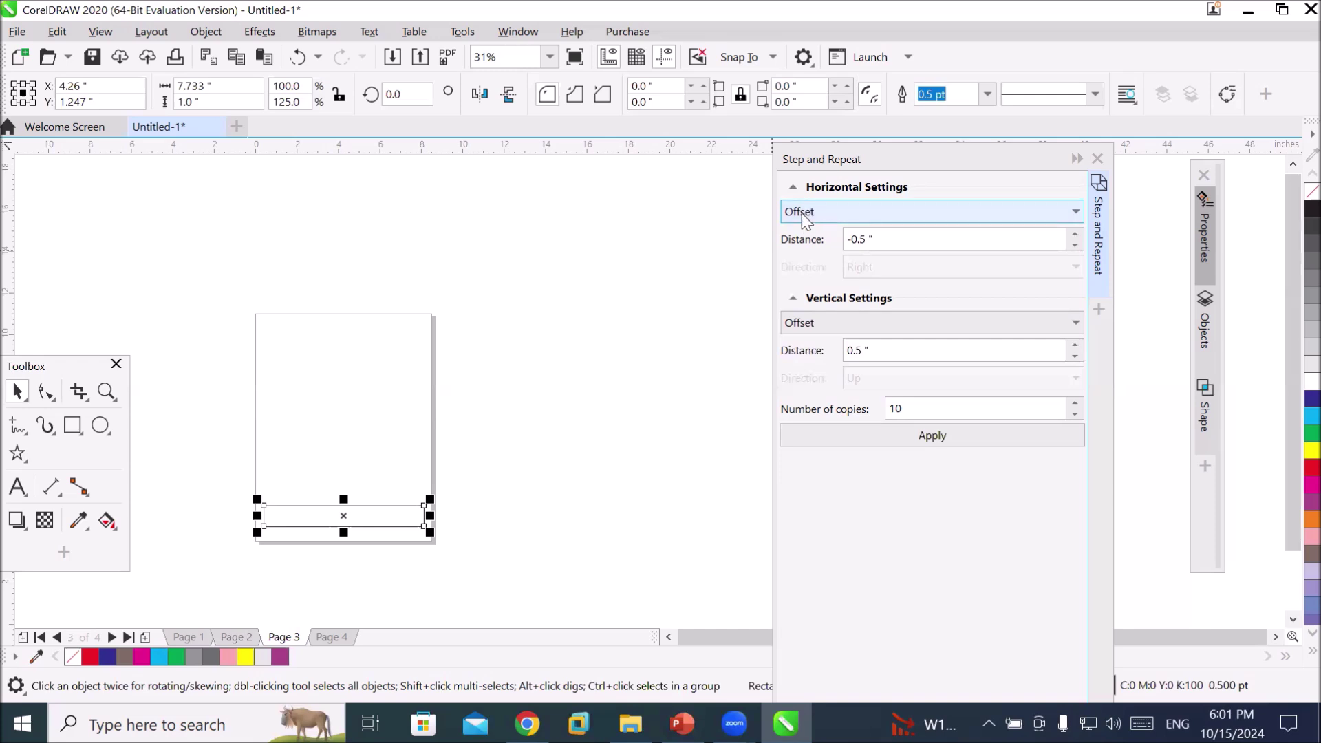
- Create 10 copies of the rectangle upward with no horizontal offset and a vertical offset of 1 inch
click(1032, 213)
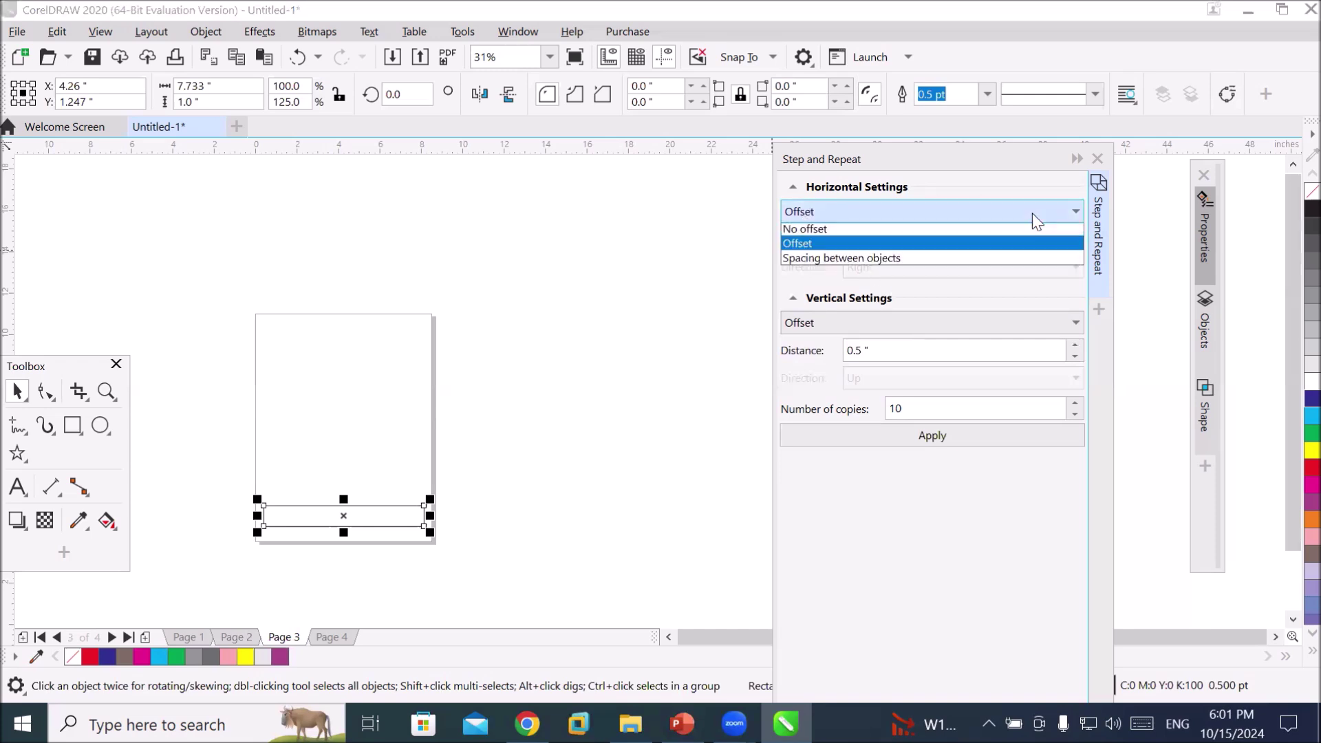
click(876, 236)
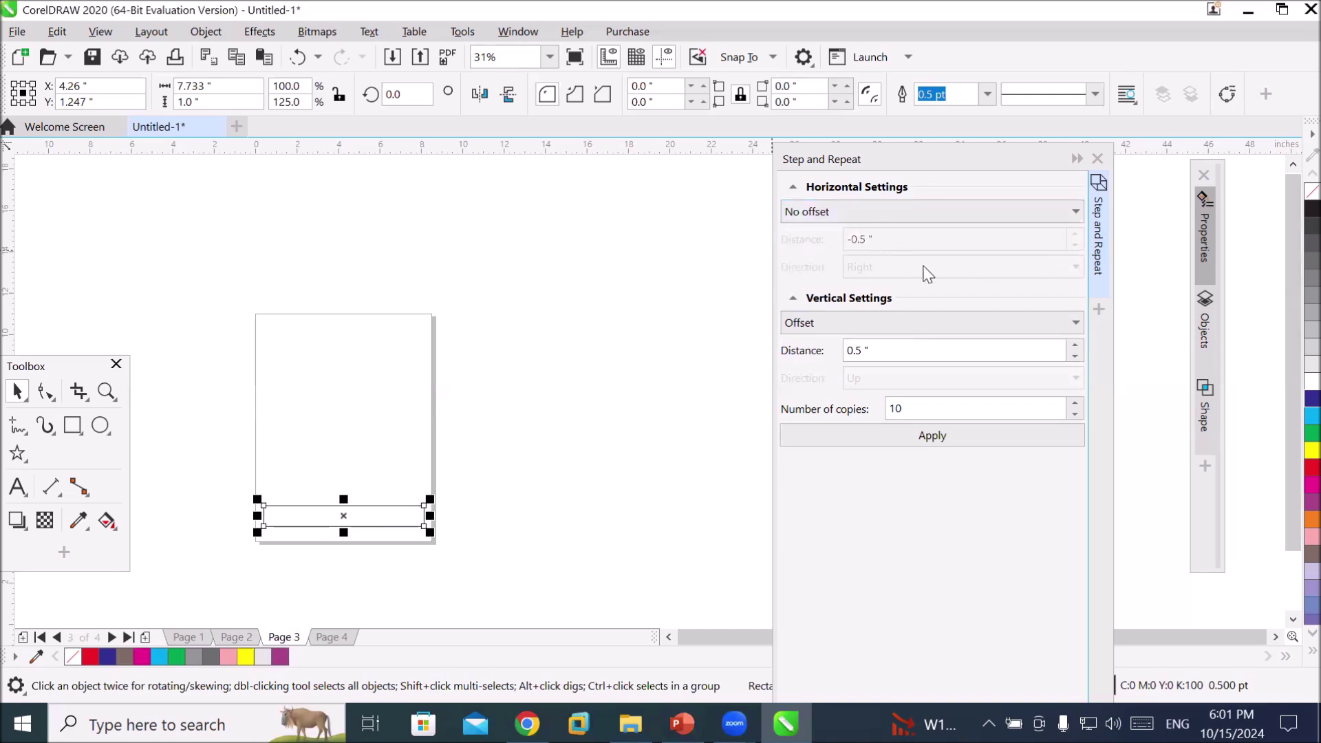
click(905, 352)
drag(905, 352, 728, 355)
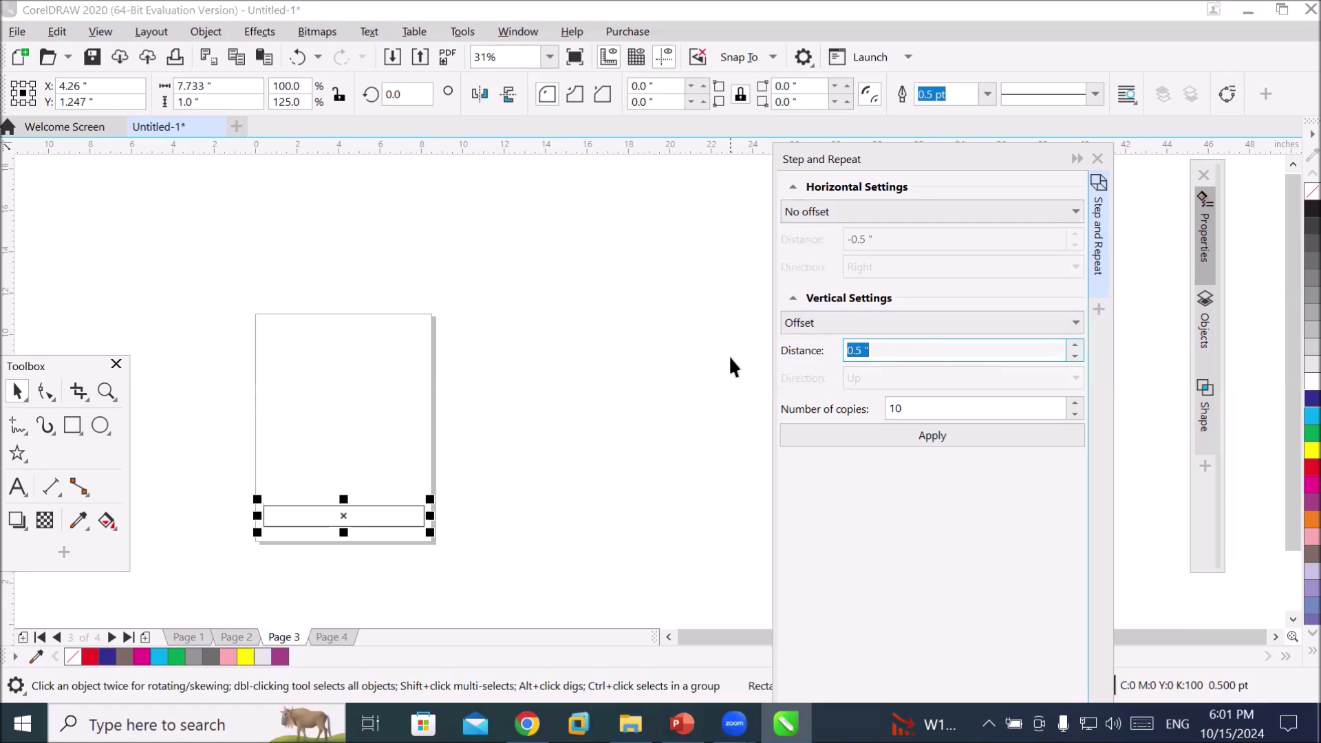
text(1)
click(939, 438)
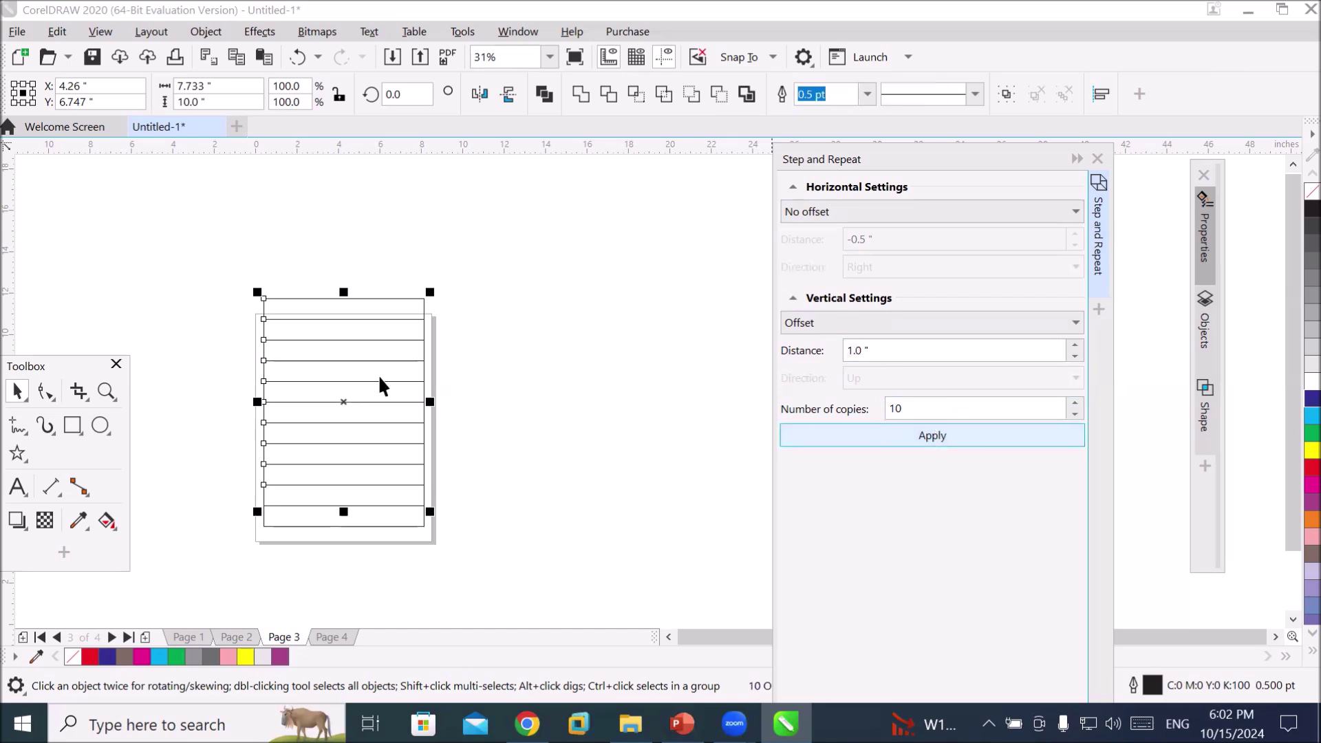
scroll(276, 331, up, 2)
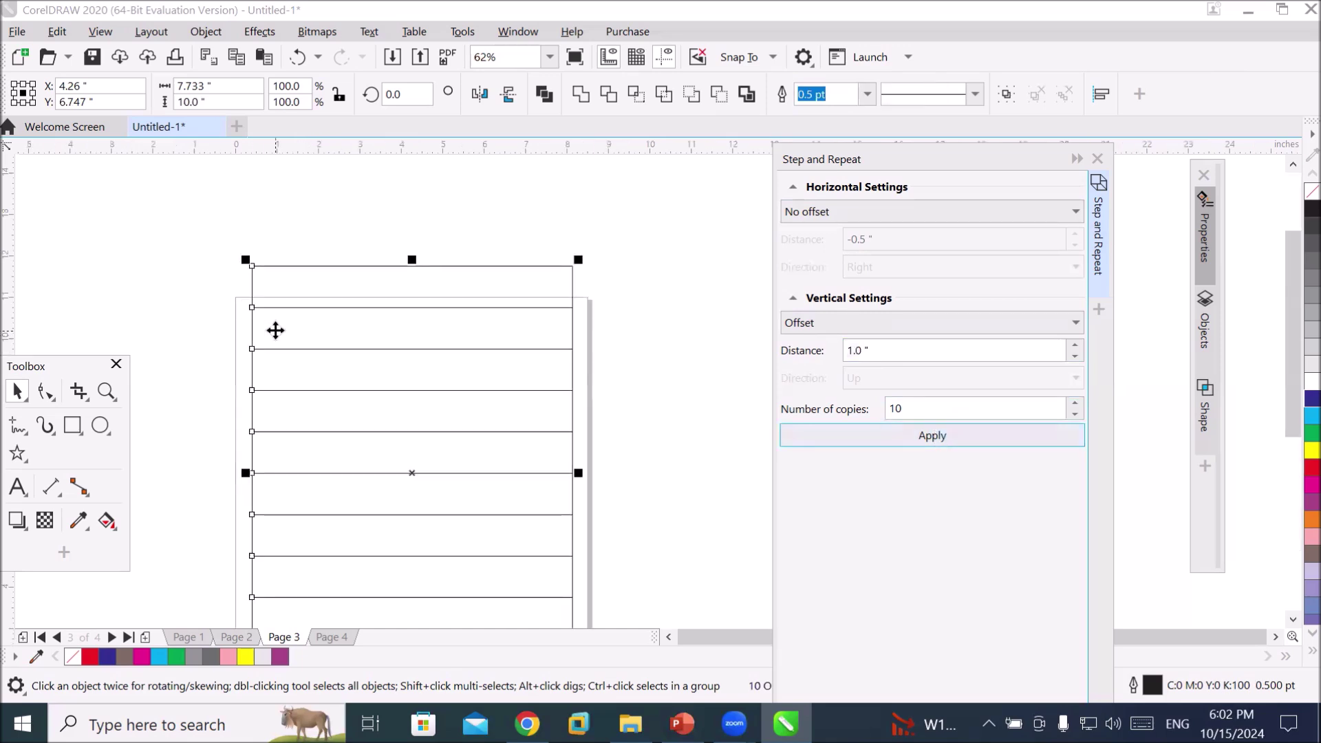
scroll(276, 331, down, 2)
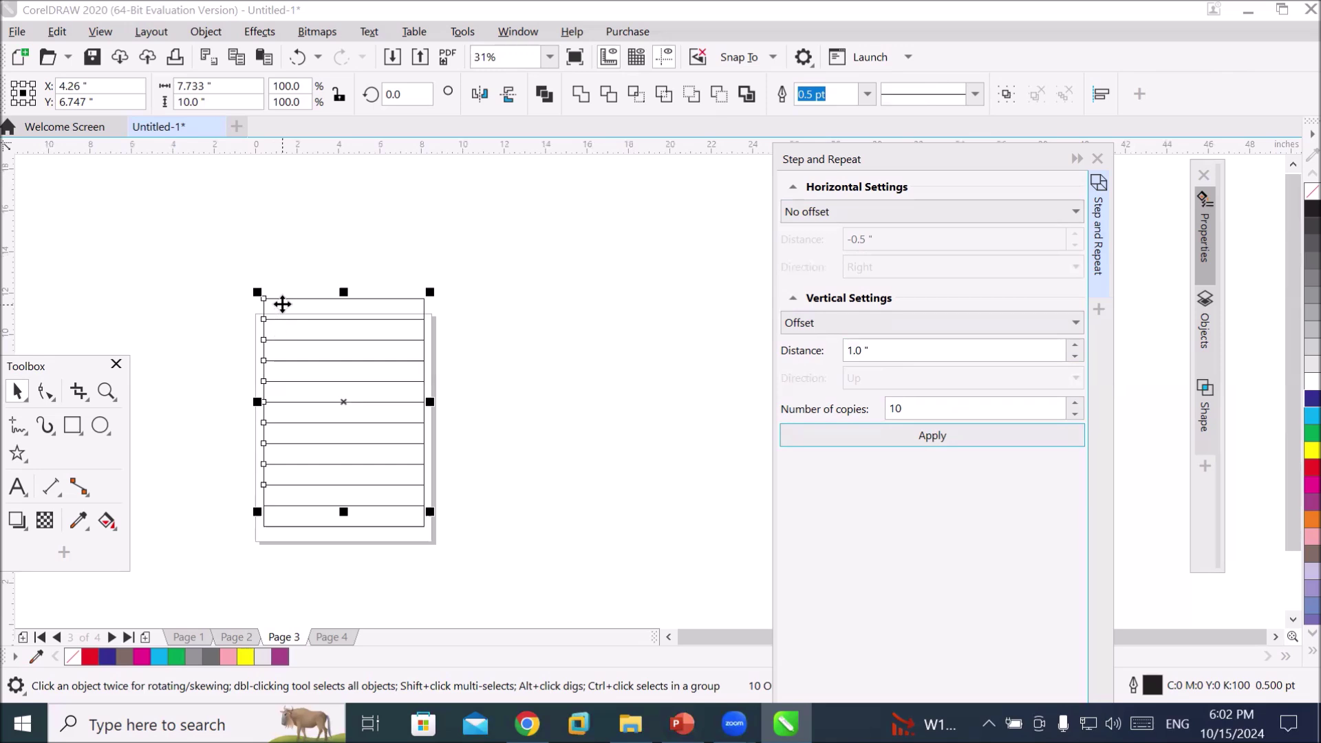
- Delete the 10 rectangle copies and the original rectangle from the page
key(Delete)
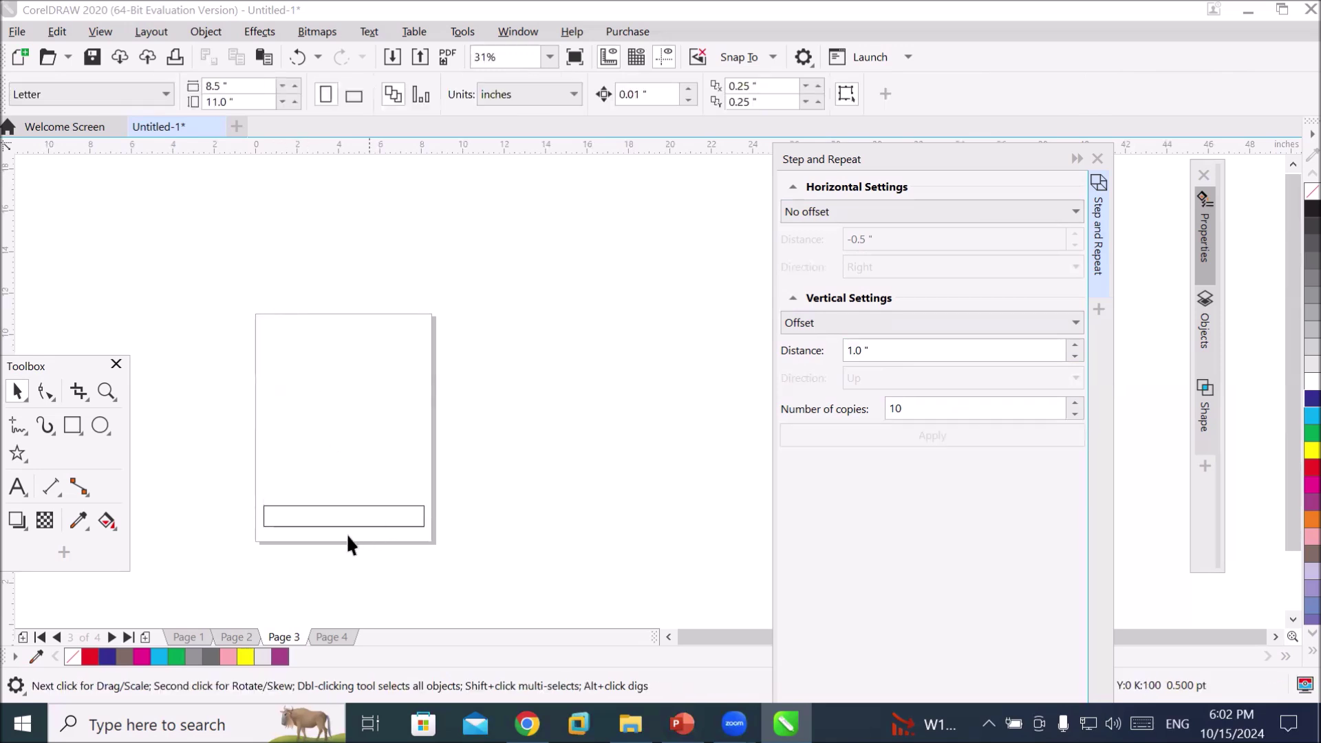
click(323, 524)
key(Delete)
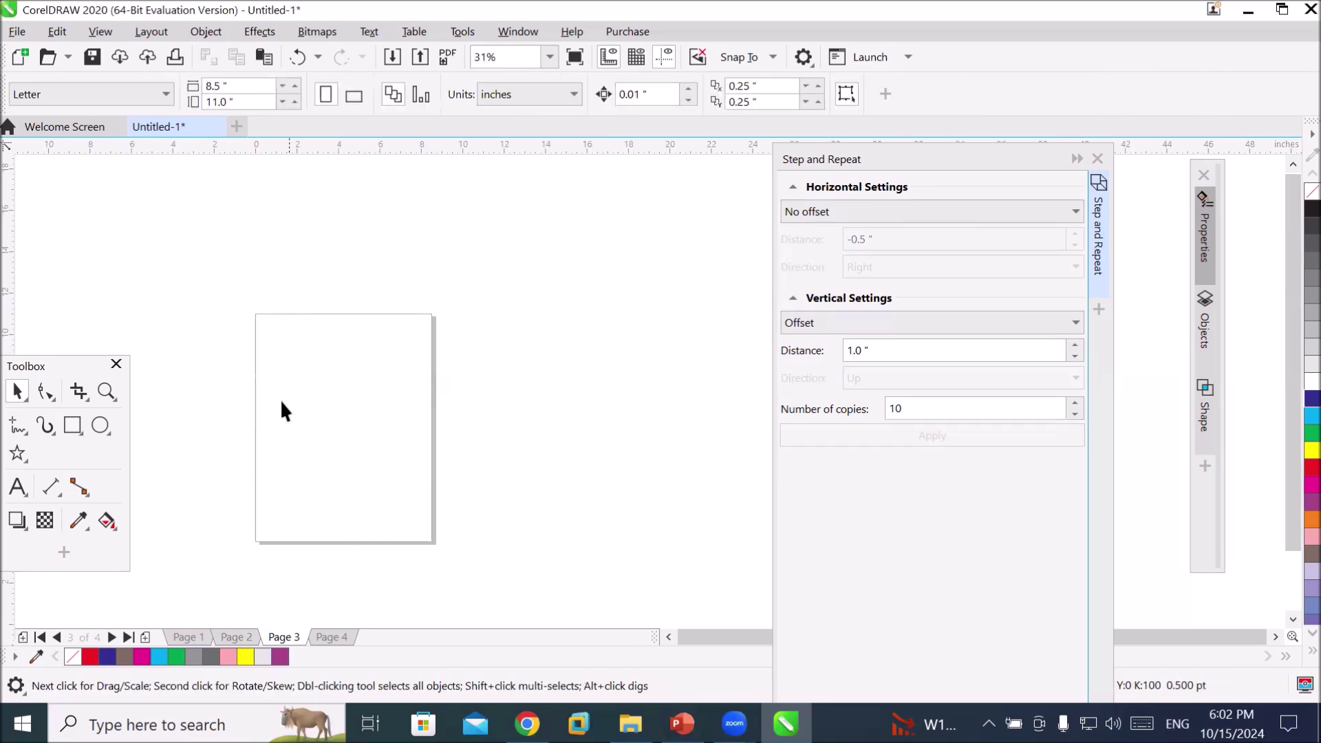
- Add the heading text "Admission Form" near the top of the page
scroll(265, 372, up, 2)
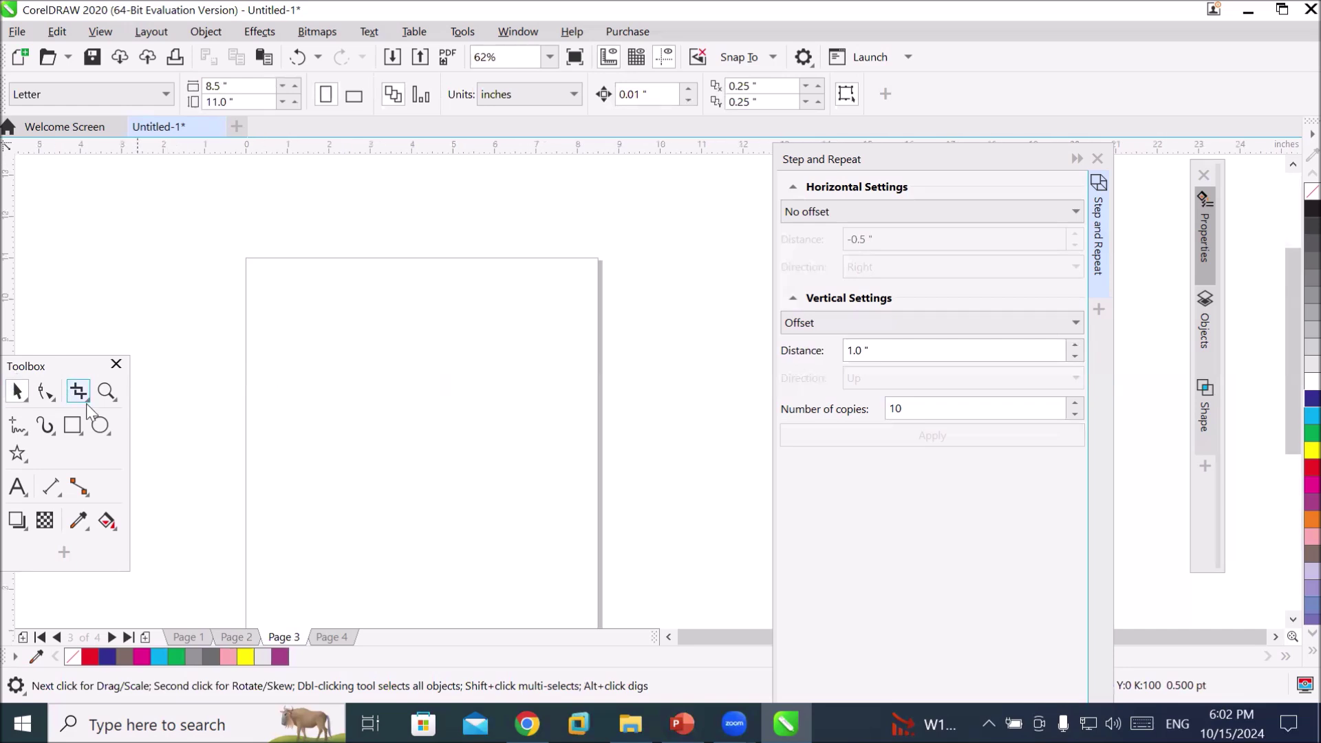
click(18, 486)
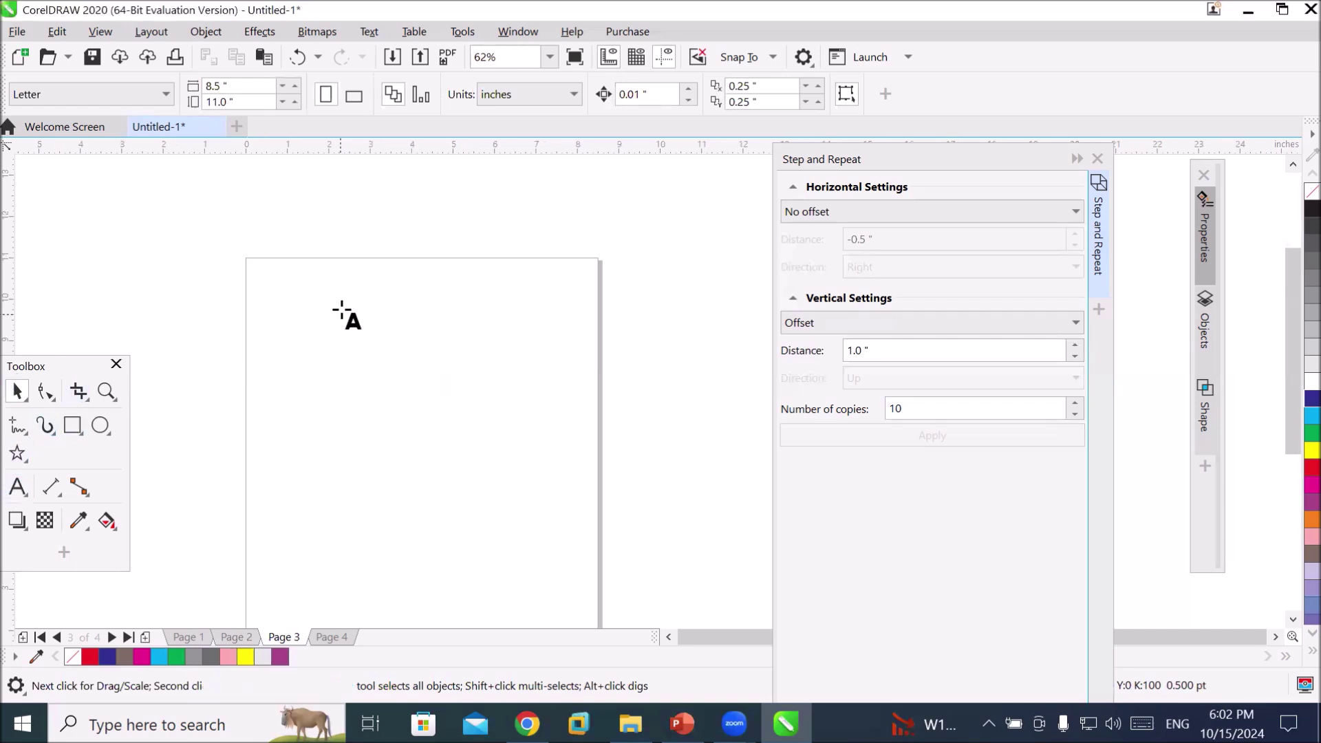
click(342, 285)
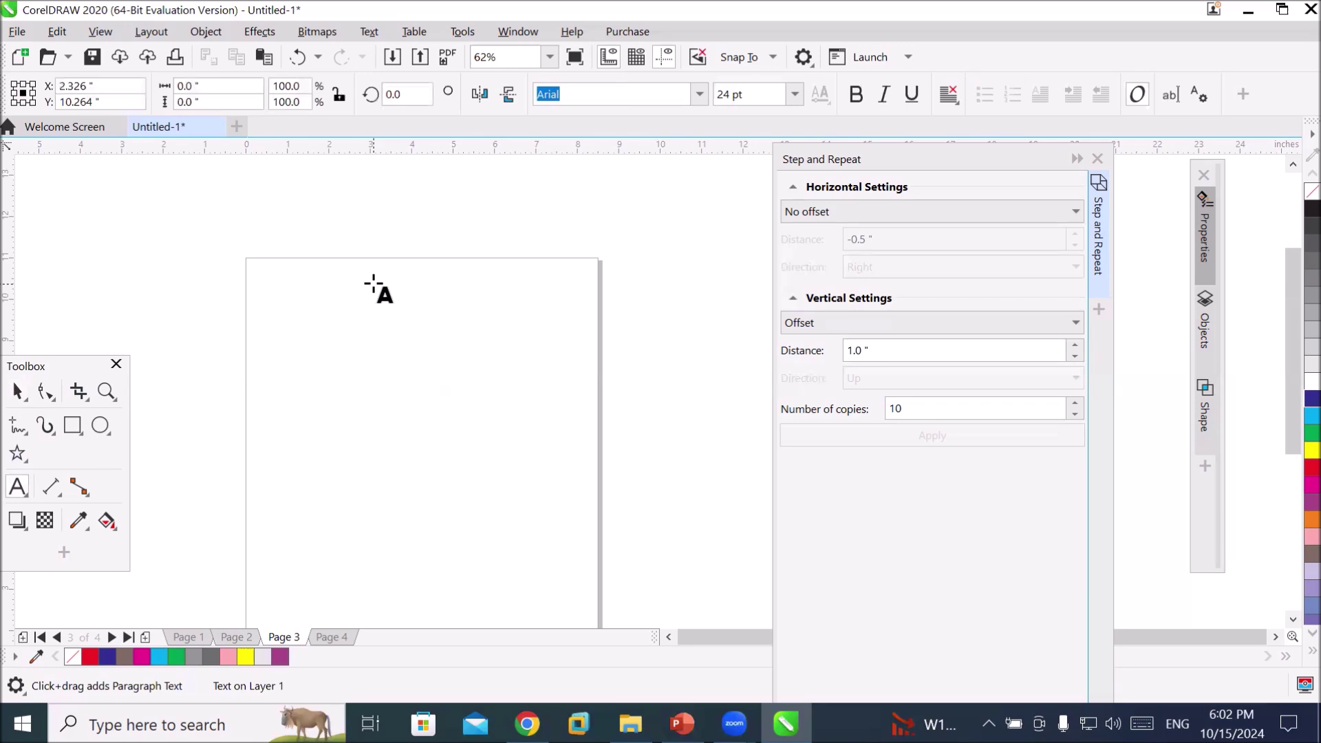
text(Admission)
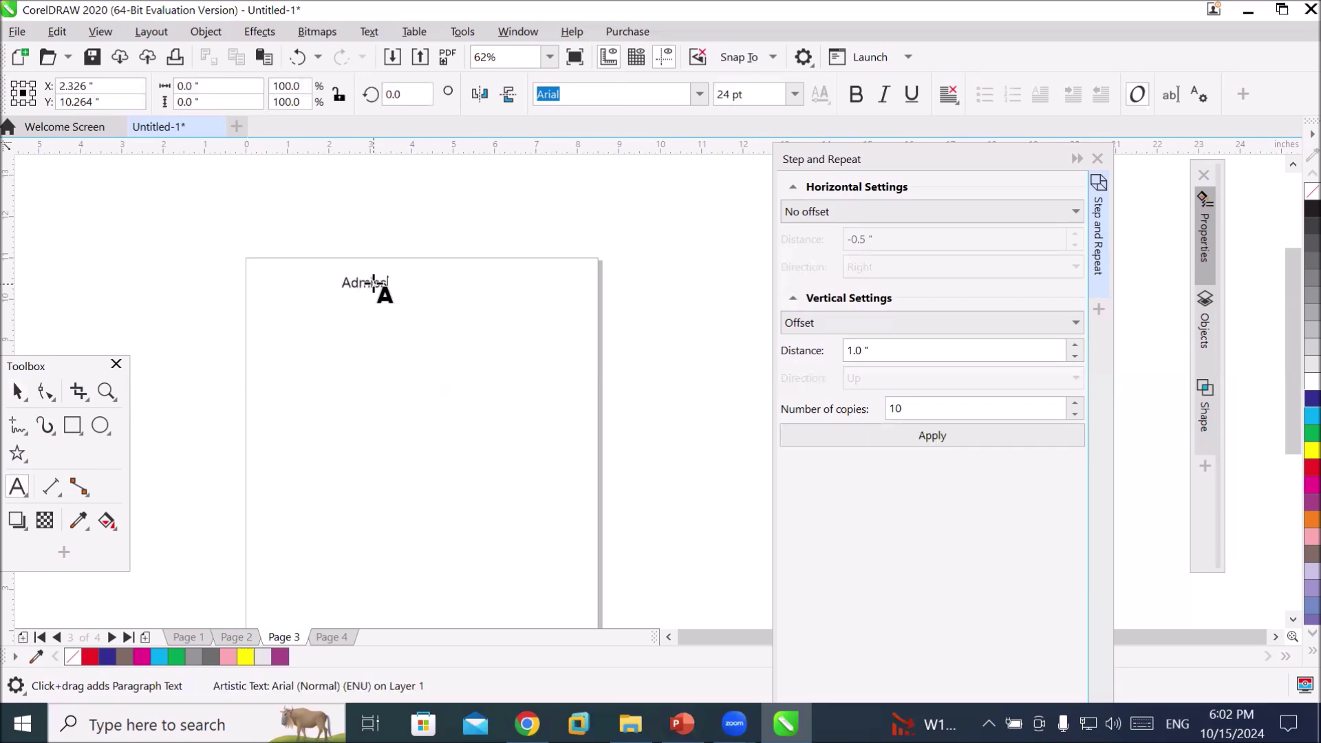
text( Form)
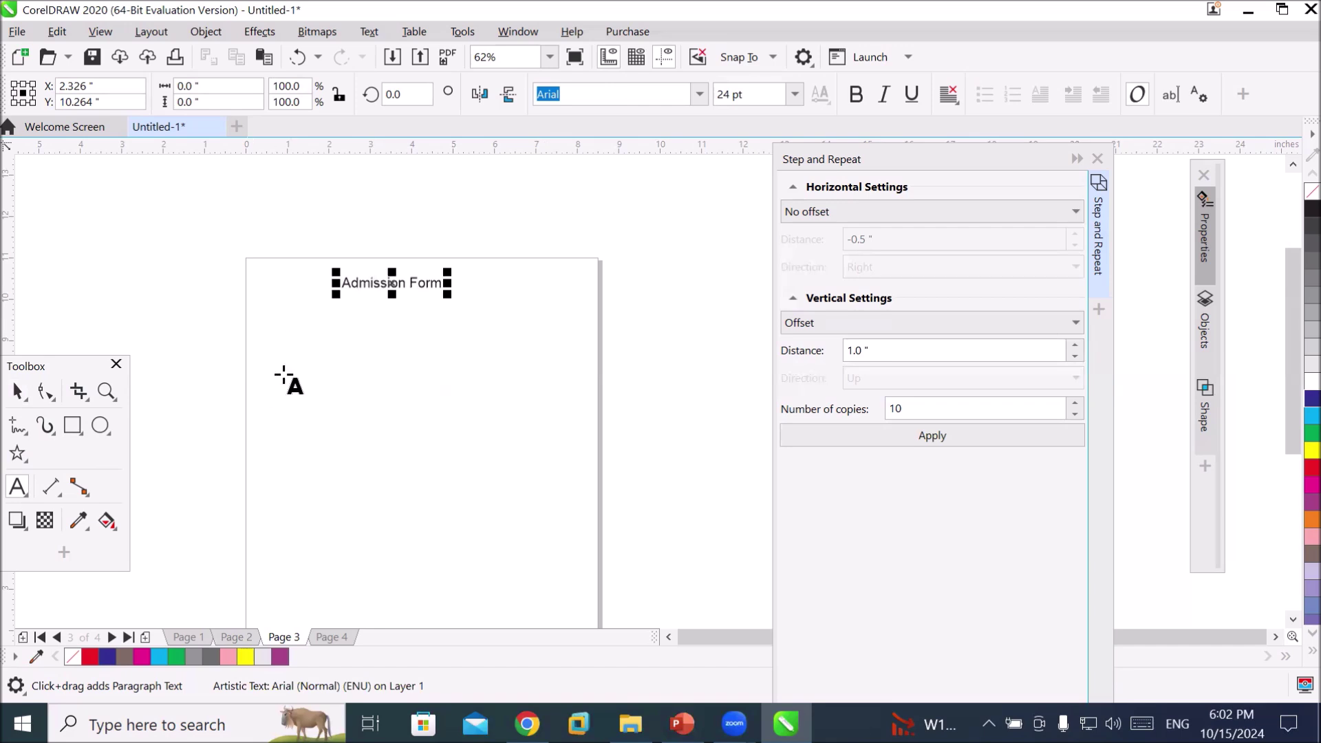
- Add the label text "Name:" below the heading, near the page's left edge
scroll(284, 378, up, 1)
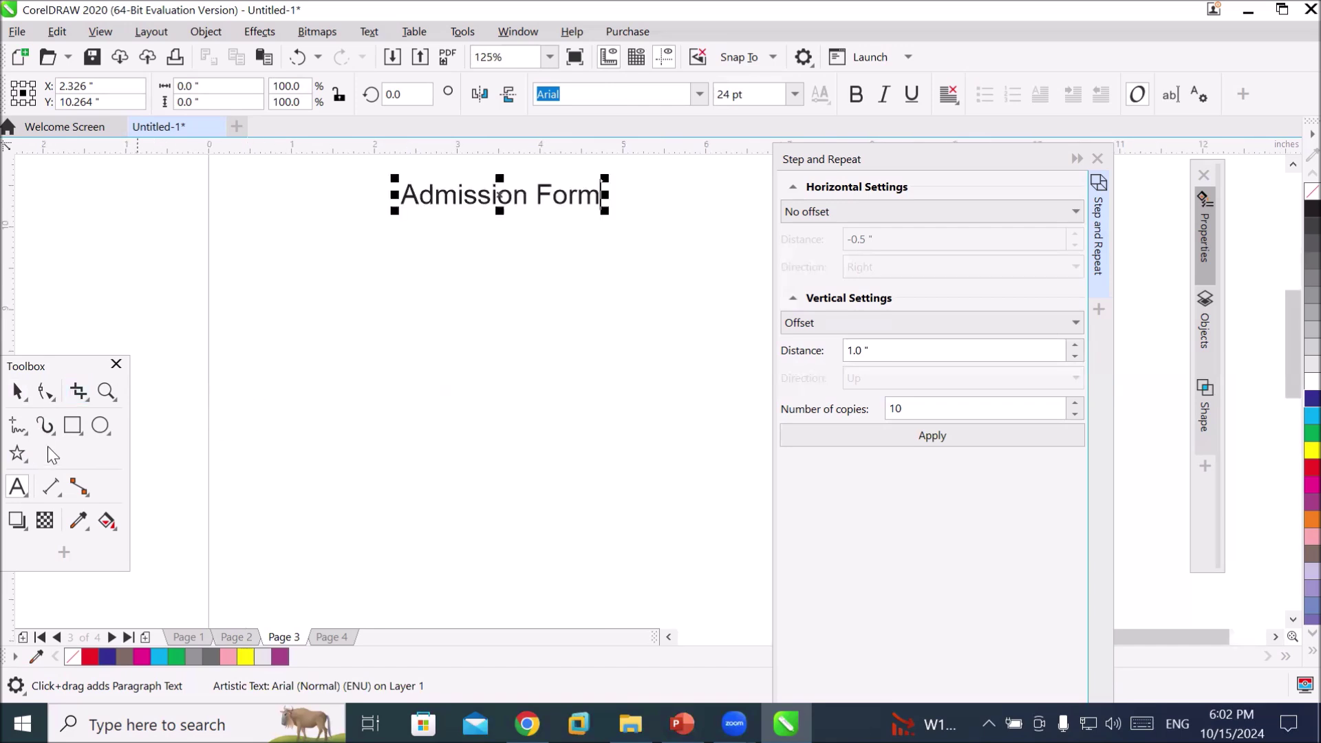
click(244, 294)
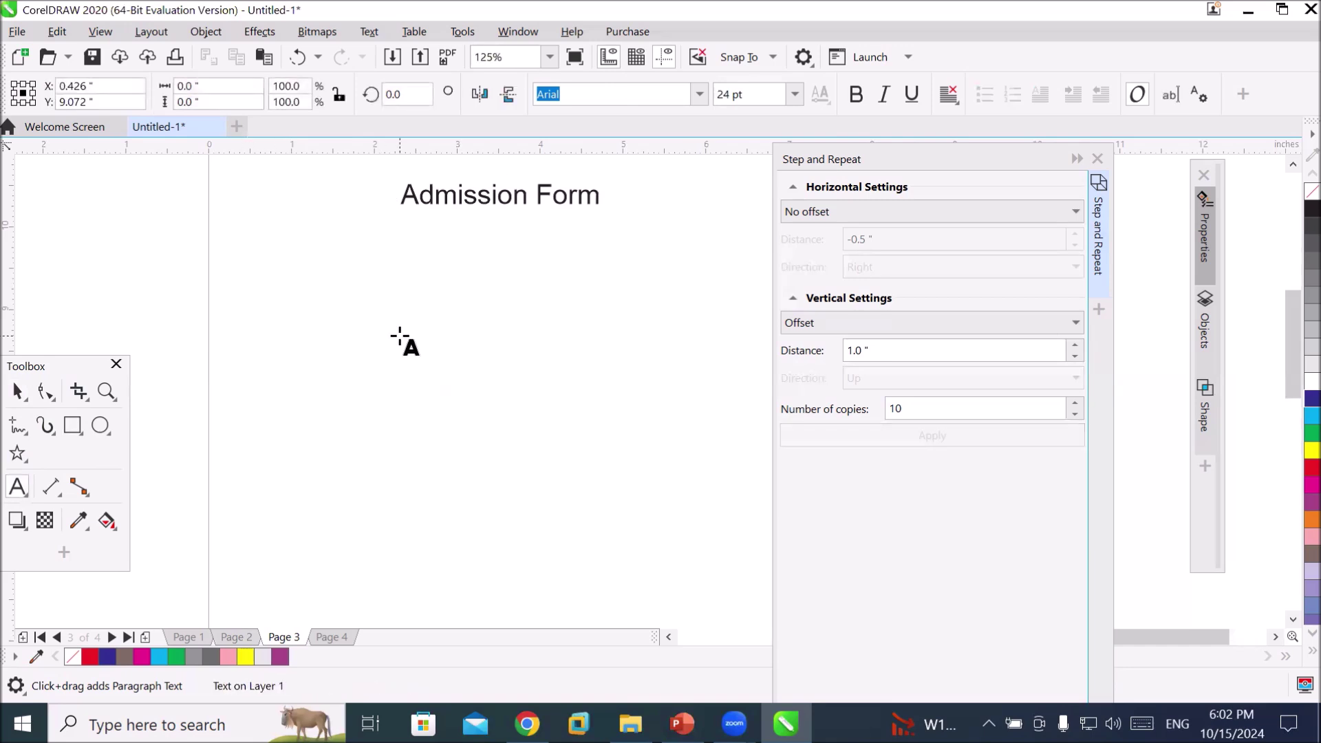
text(NAme)
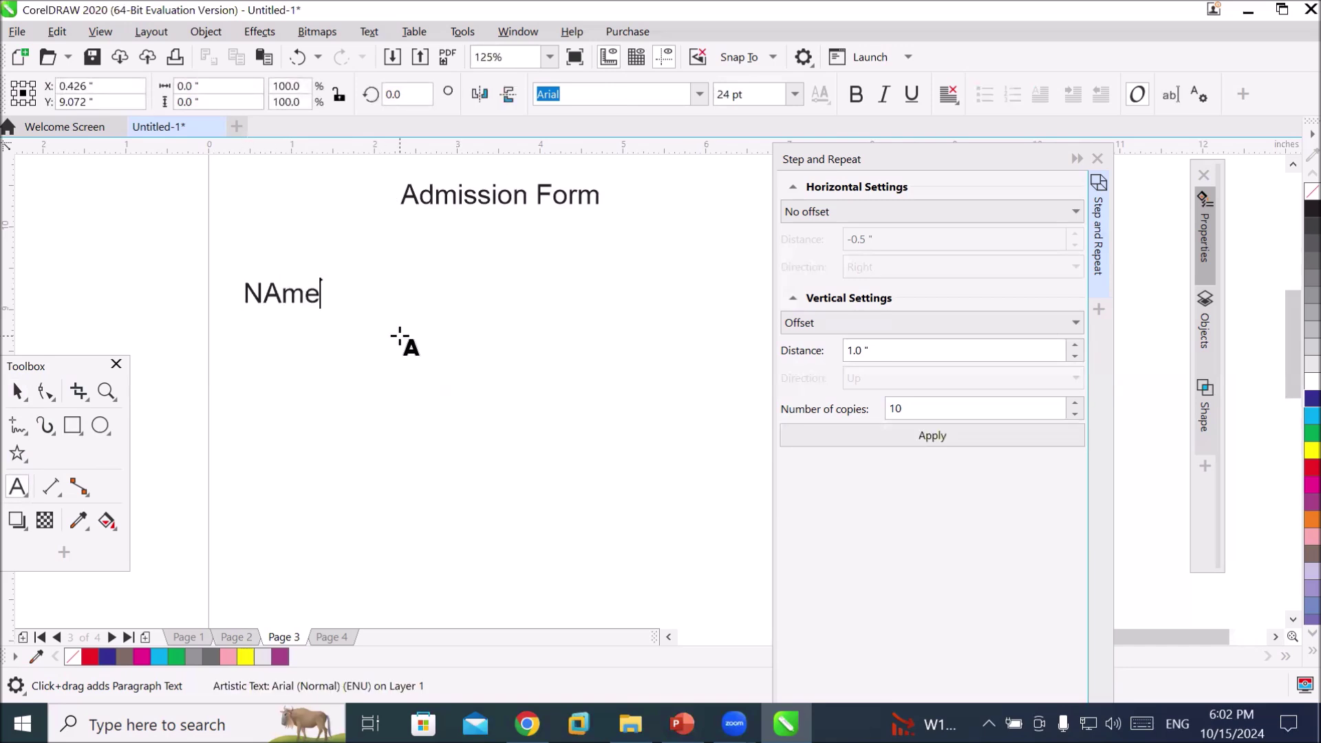
key(BackSpace)
key(BackSpace)
key(BackSpace)
text(ame:)
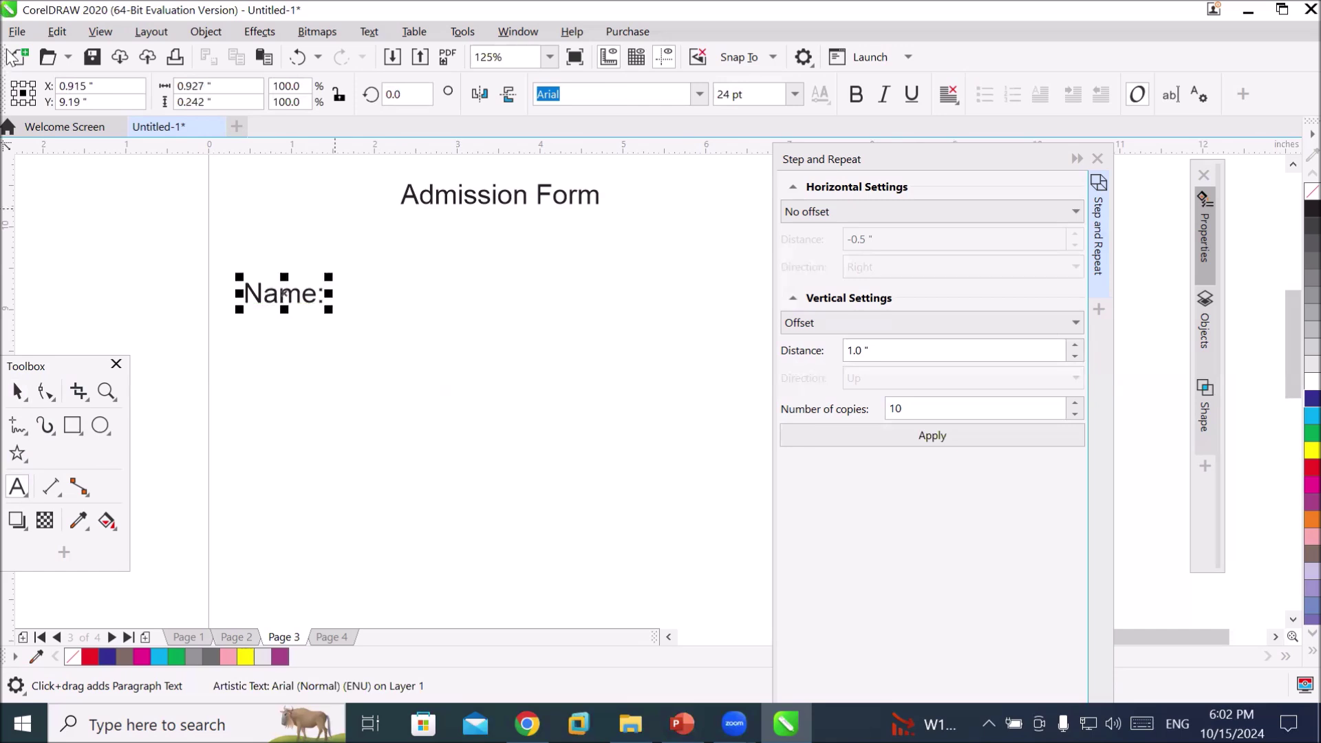
- Draw a box about 0.38 by 0.41 inches beside the "Name:" label and set its size to 0.4 by 0.4 inches
click(72, 425)
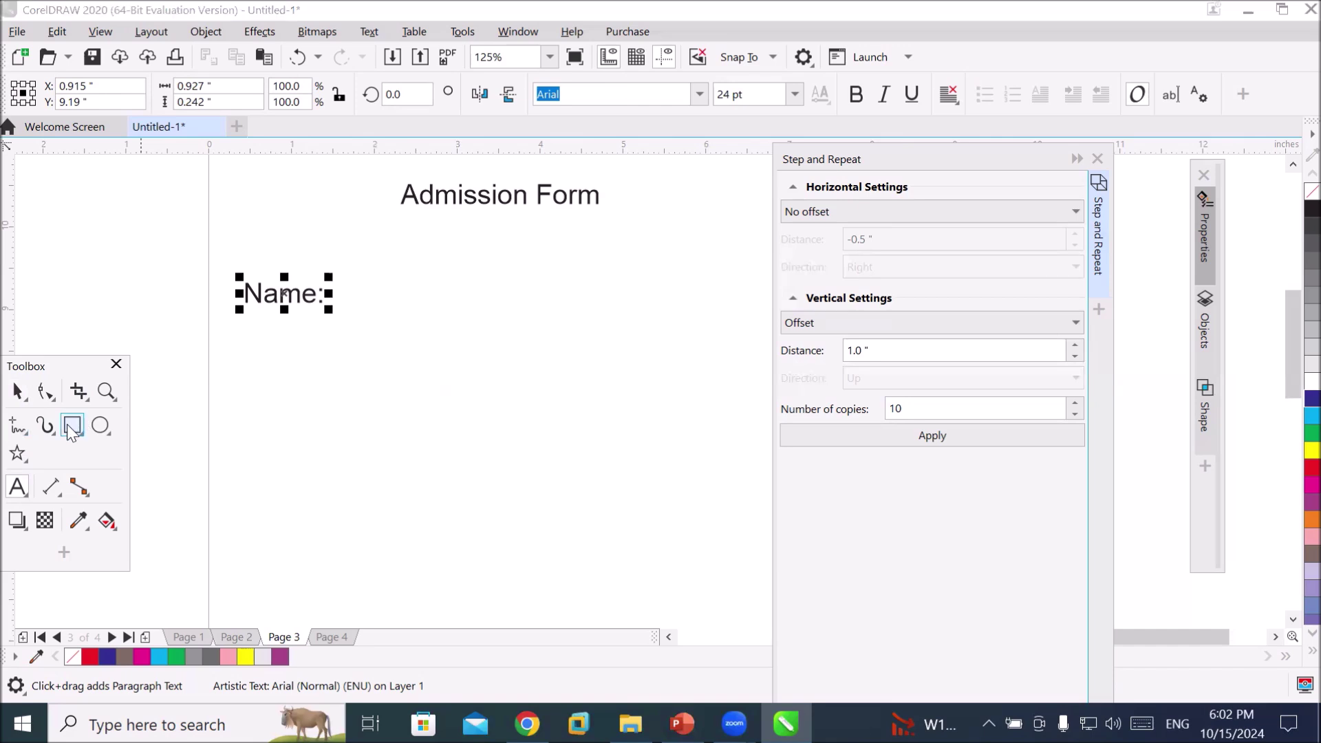
drag(349, 278, 379, 311)
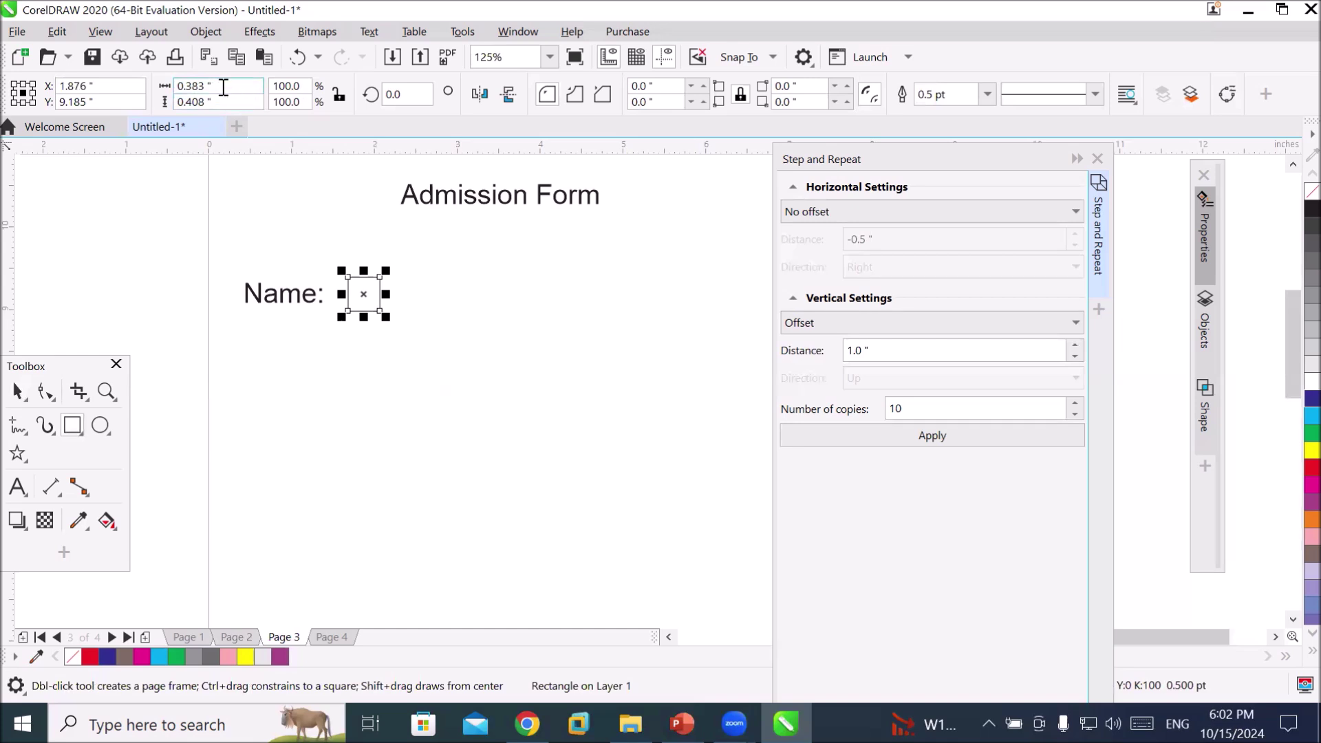
drag(218, 89, 31, 71)
text(.4)
double_click(199, 102)
text(.4)
key(Return)
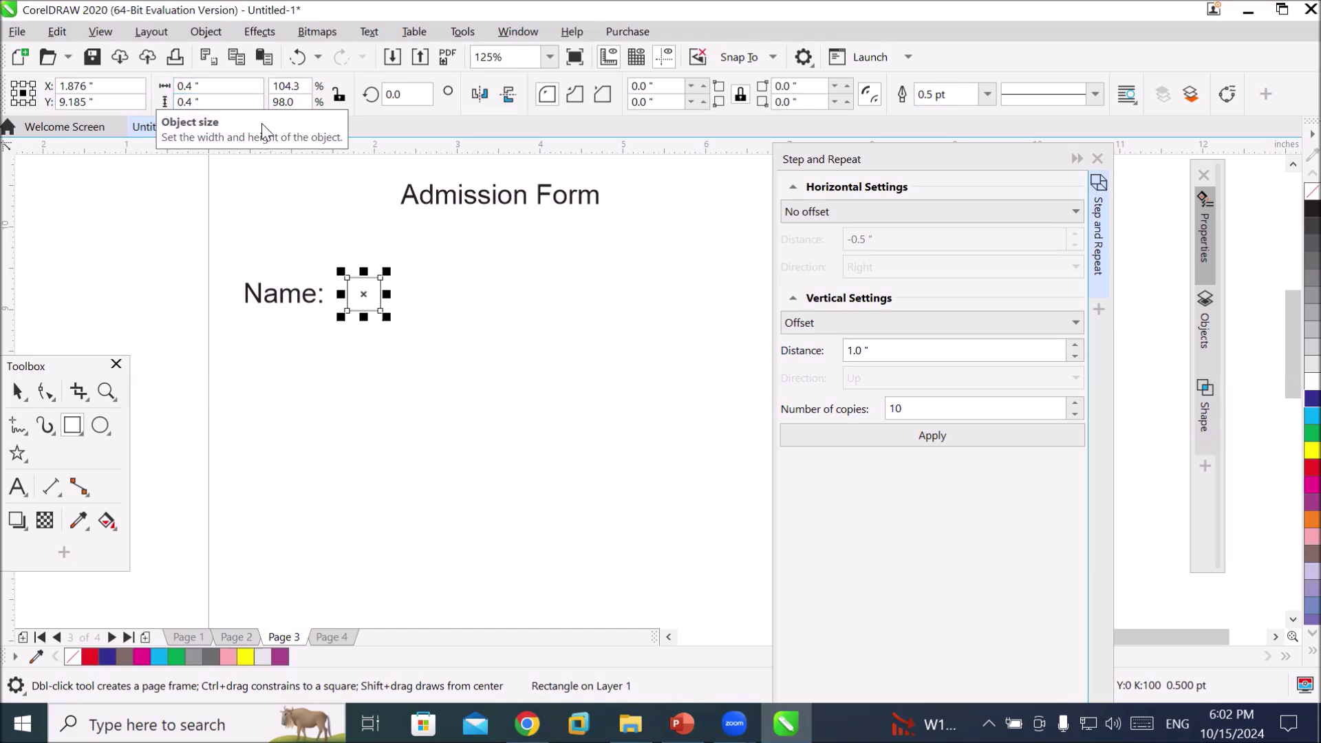
- Set the horizontal Step and Repeat mode for the name box to Spacing between objects
scroll(354, 211, down, 2)
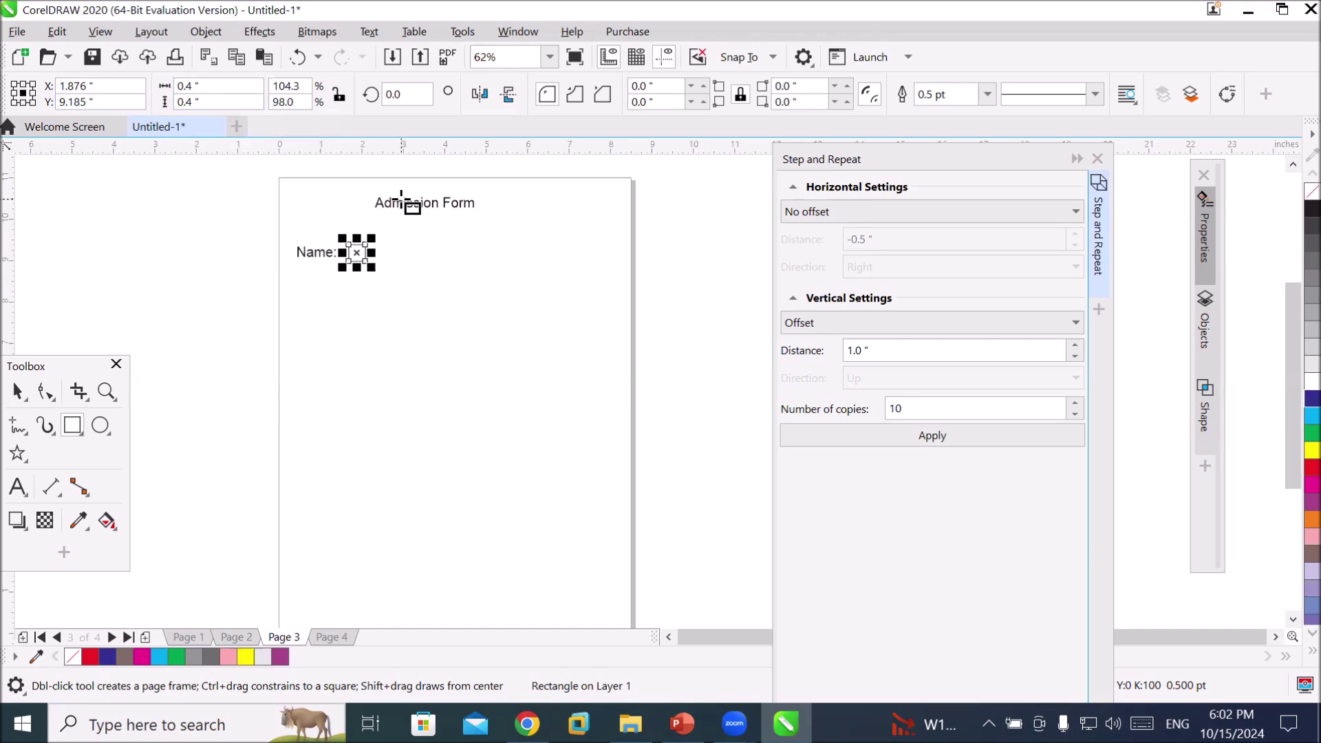
scroll(413, 206, up, 2)
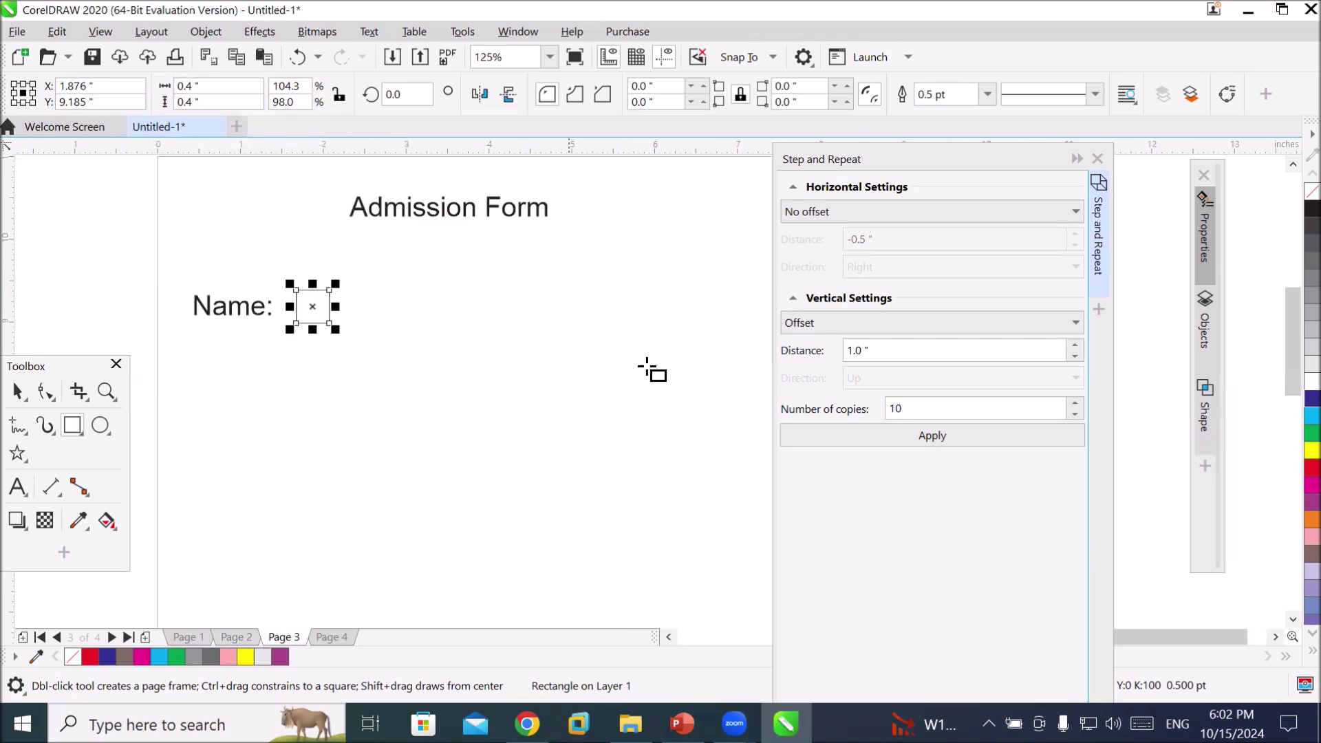
click(836, 205)
click(844, 243)
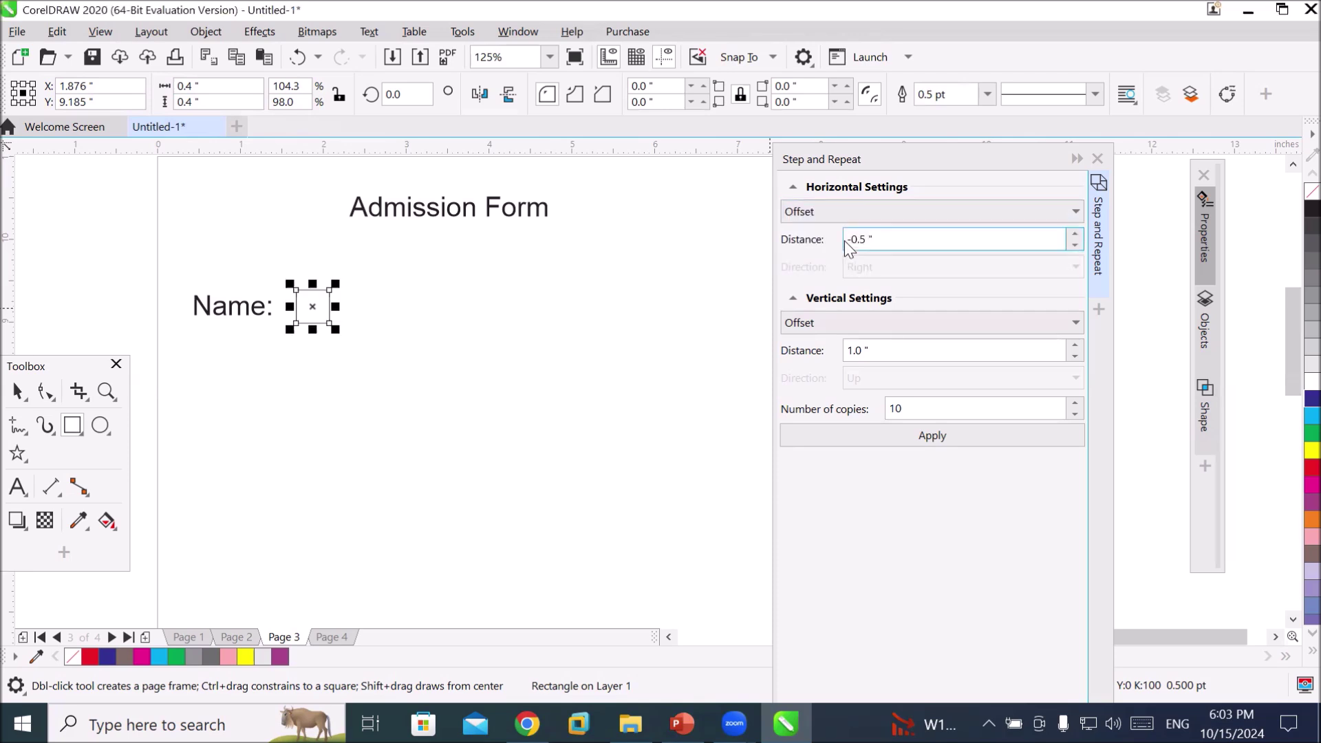
drag(906, 236, 663, 224)
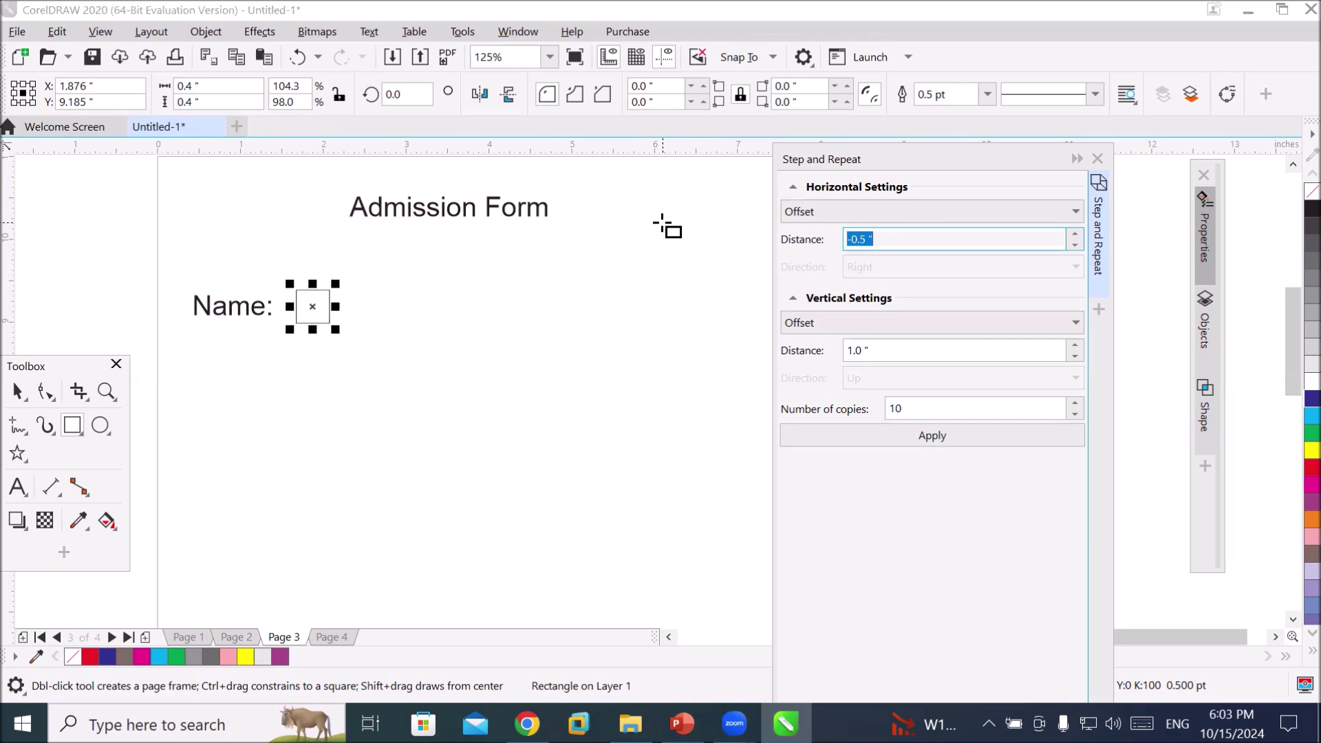
click(872, 213)
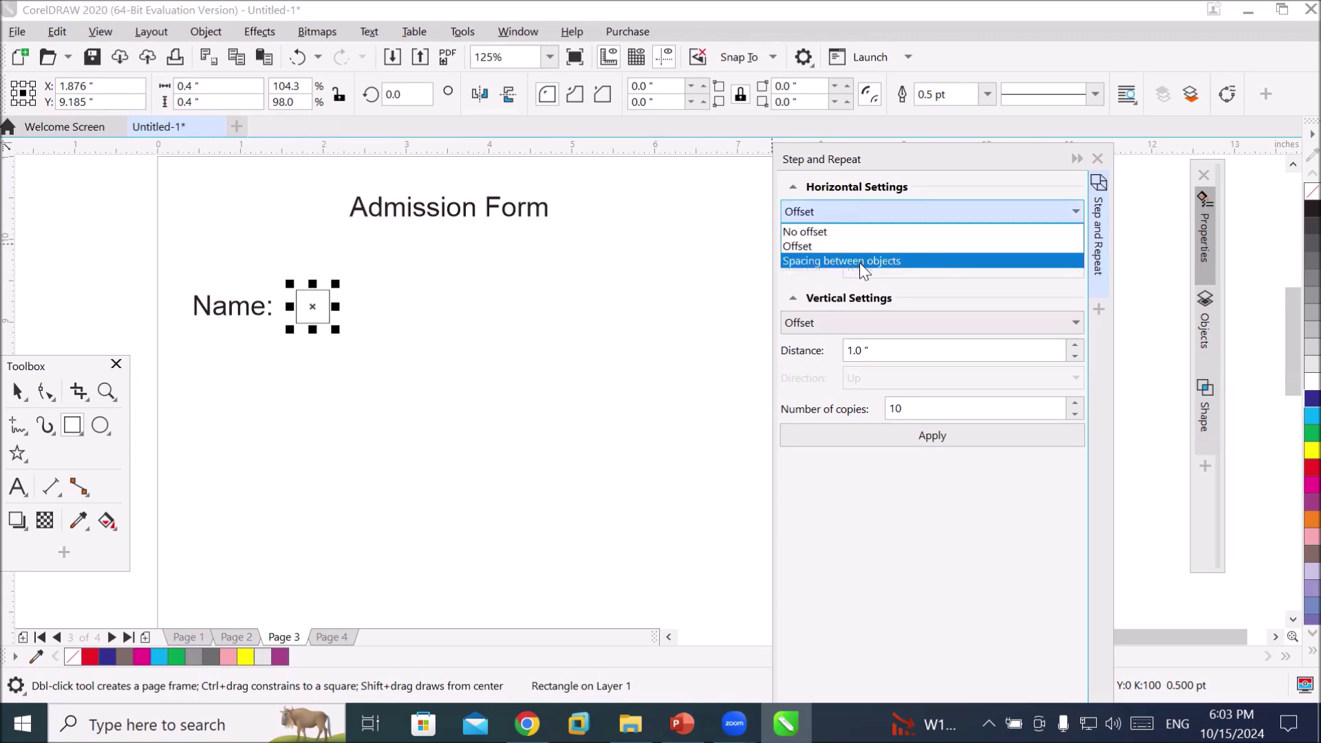
click(860, 262)
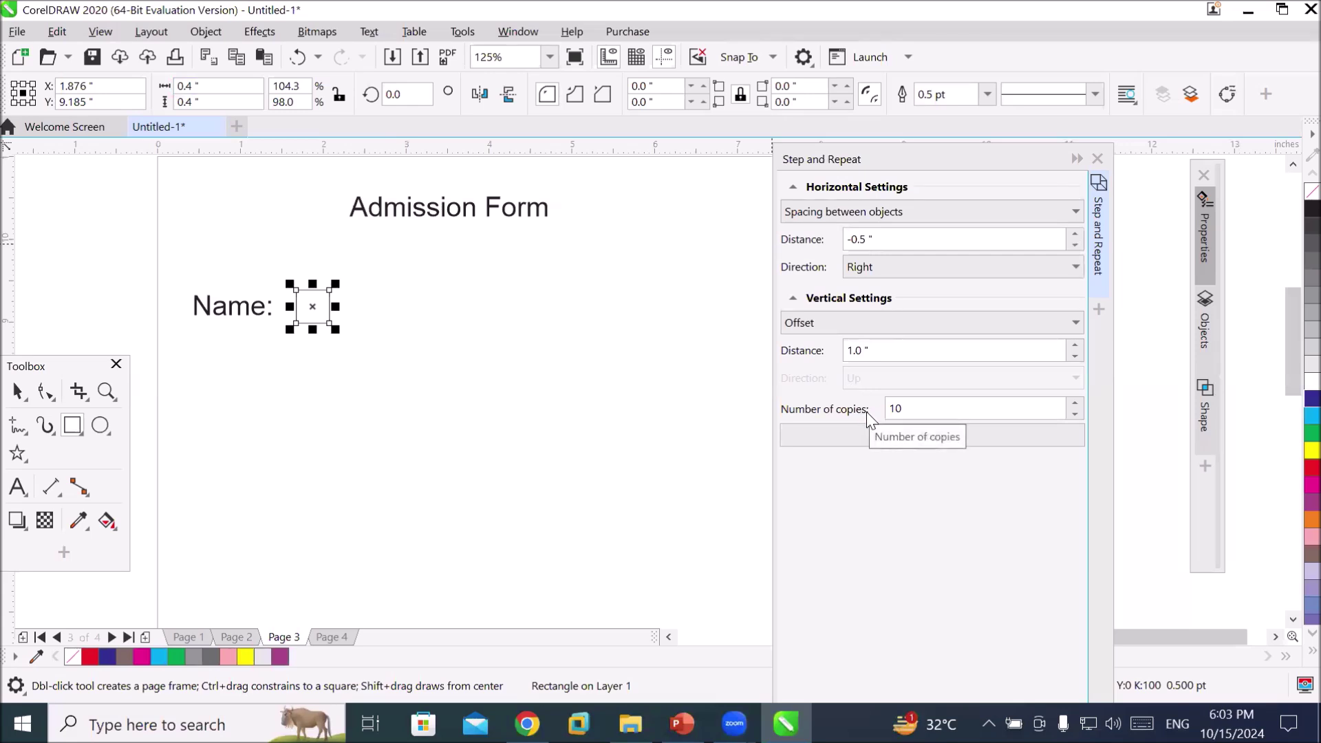
click(895, 219)
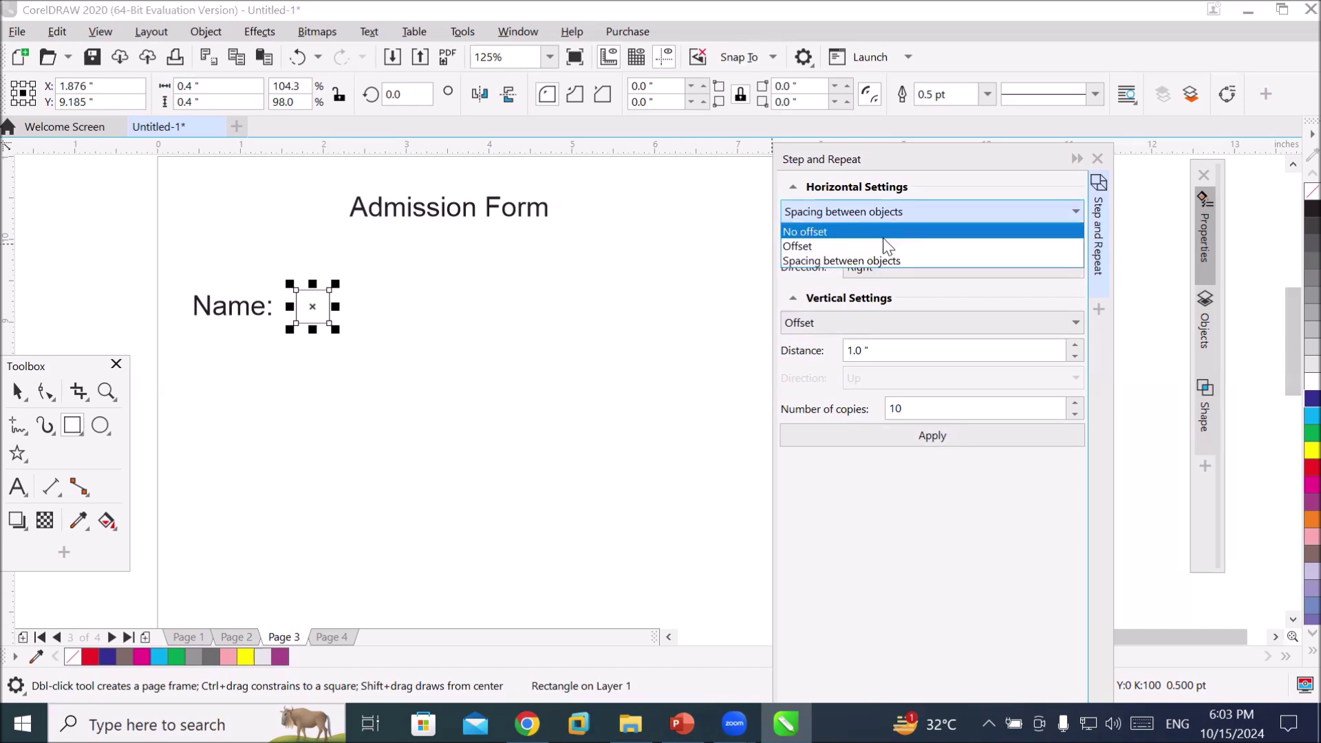
click(890, 263)
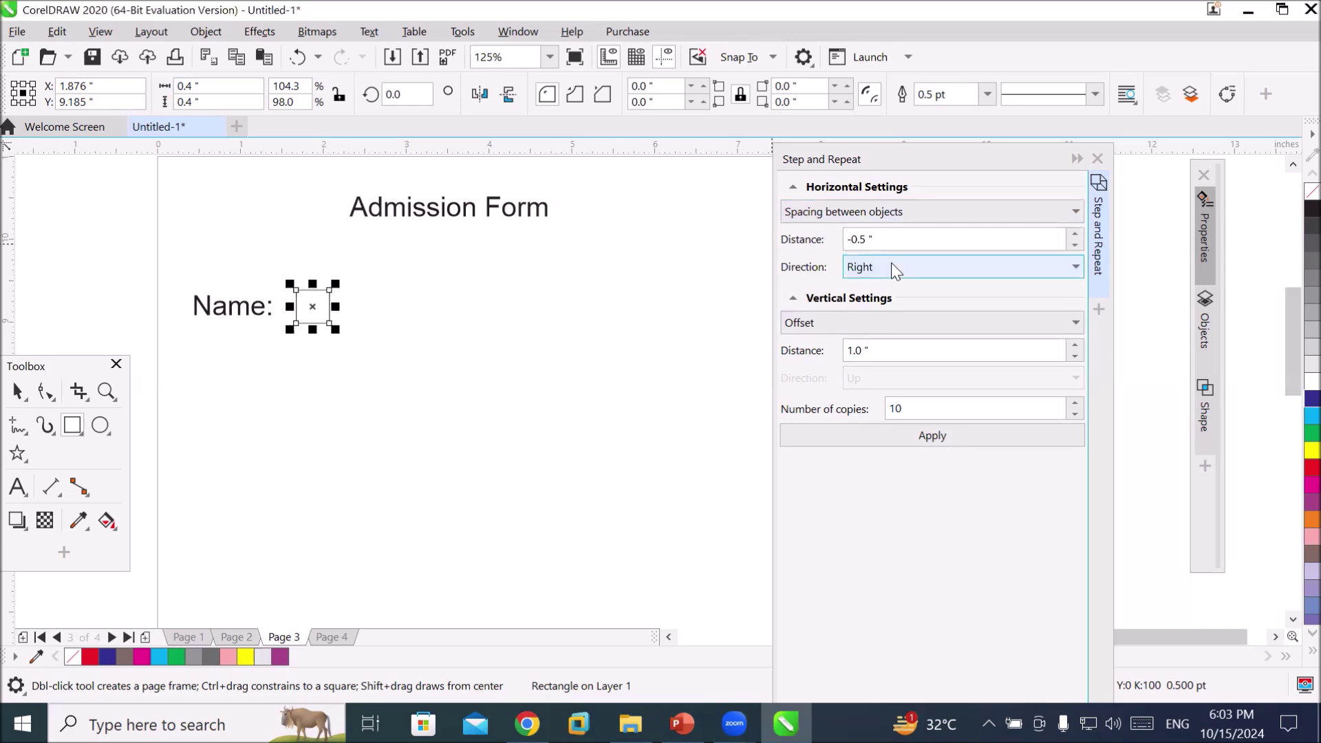
- Set the horizontal spacing between the box copies to 0.5 inches with the direction Right
click(909, 239)
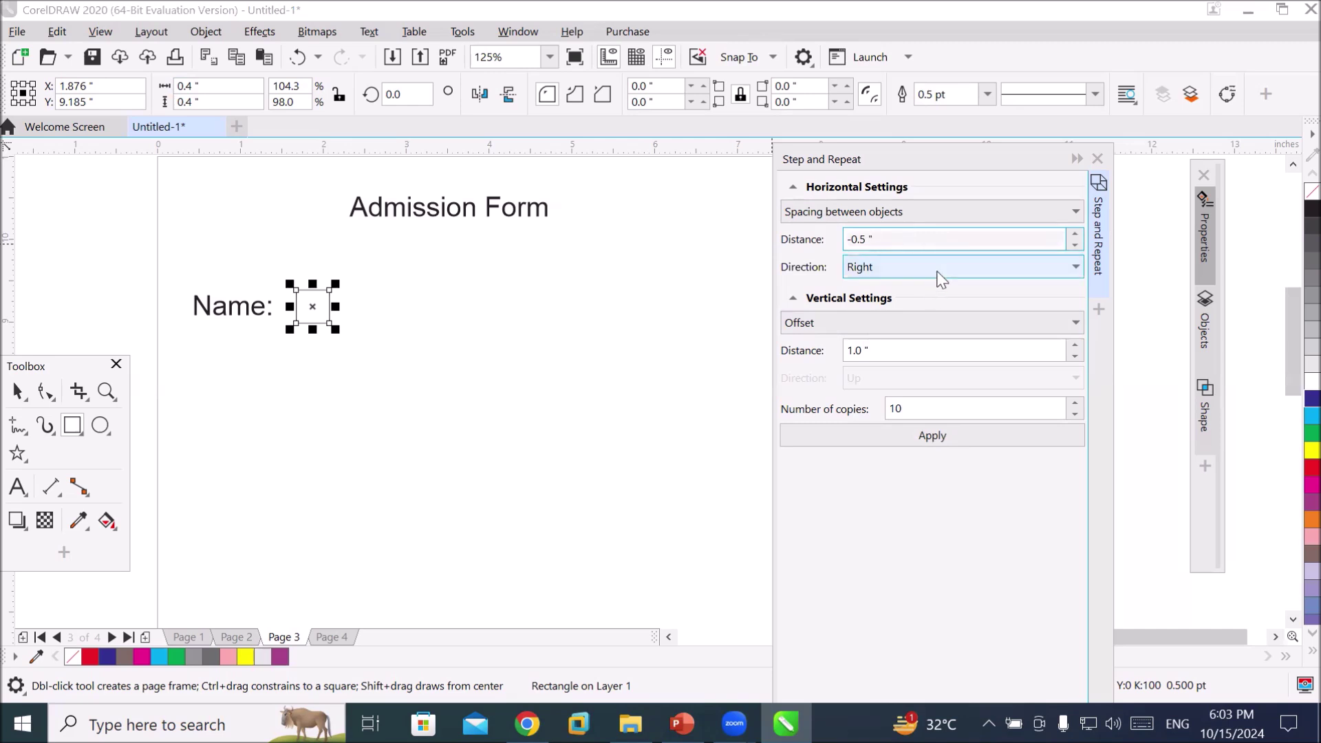
key(ctrl+a)
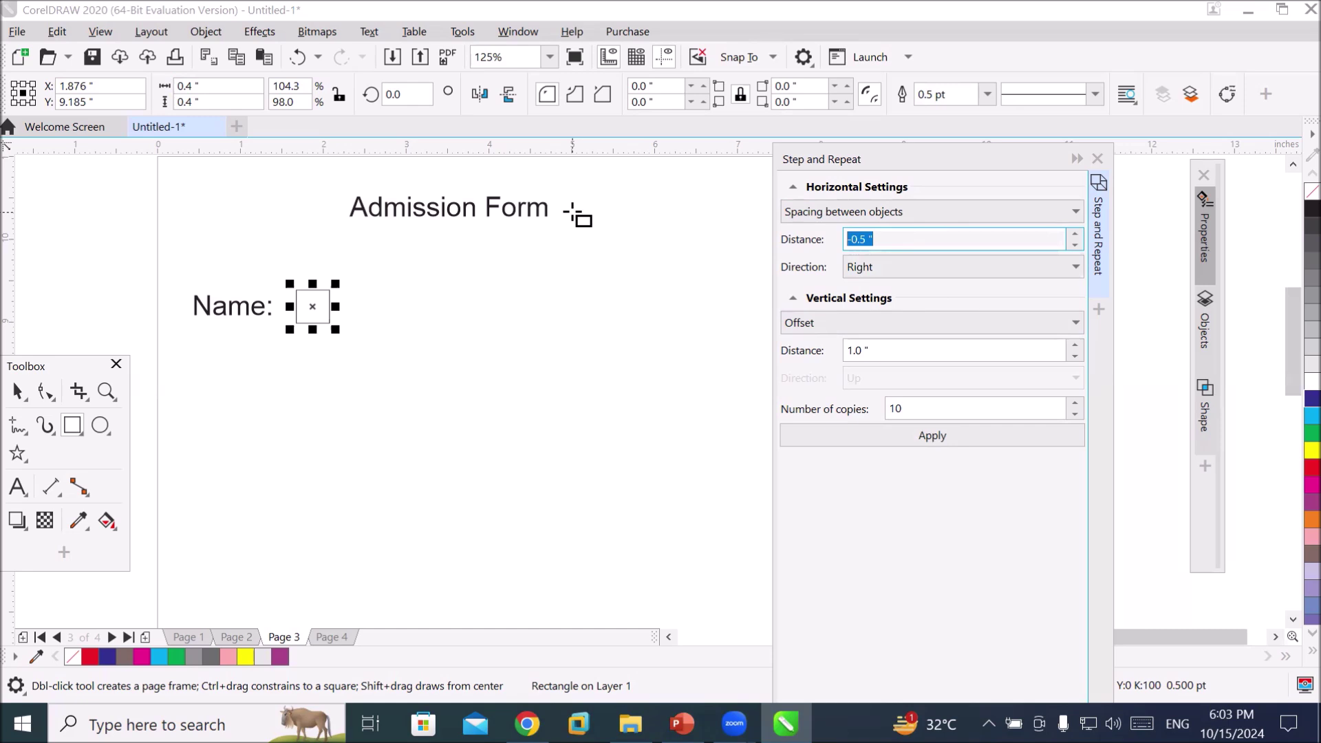
text(.1)
key(BackSpace)
text(5)
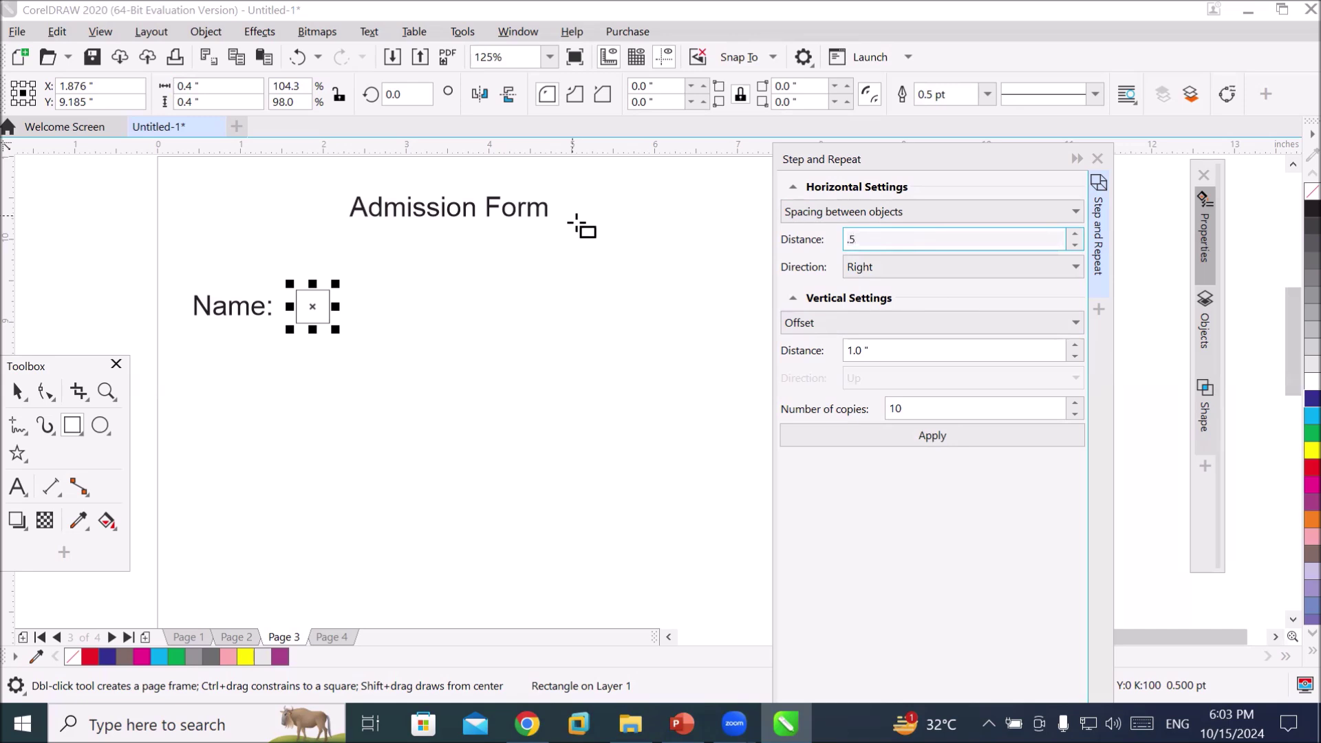
click(1004, 267)
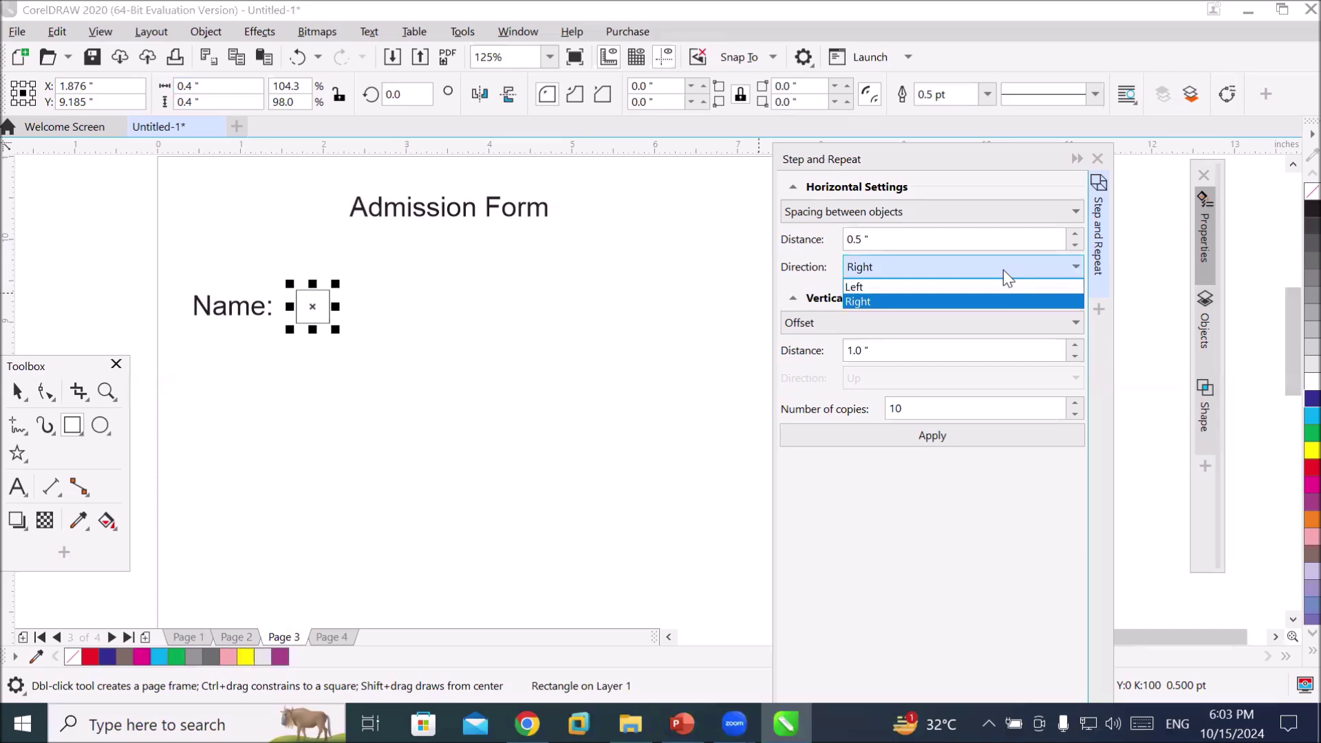
click(898, 300)
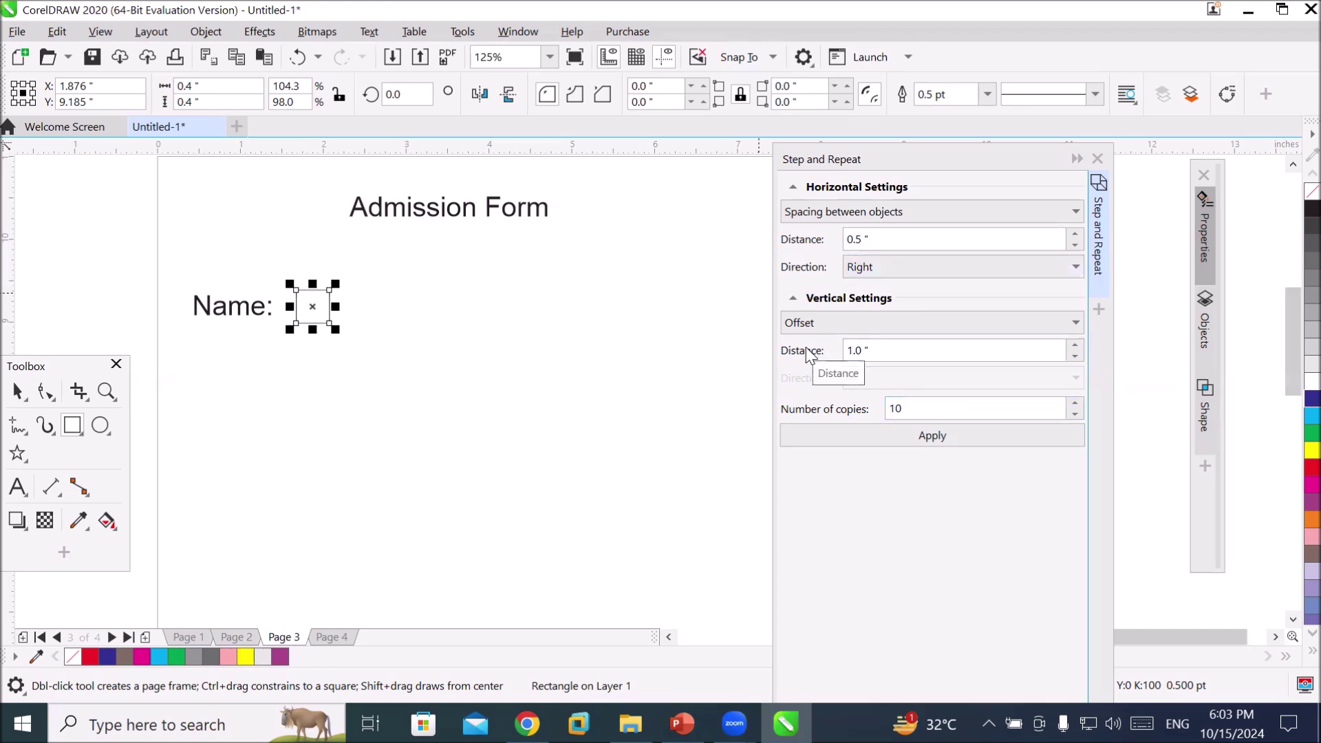
- Set the vertical mode to No offset and create 10 spaced copies of the name box
click(831, 321)
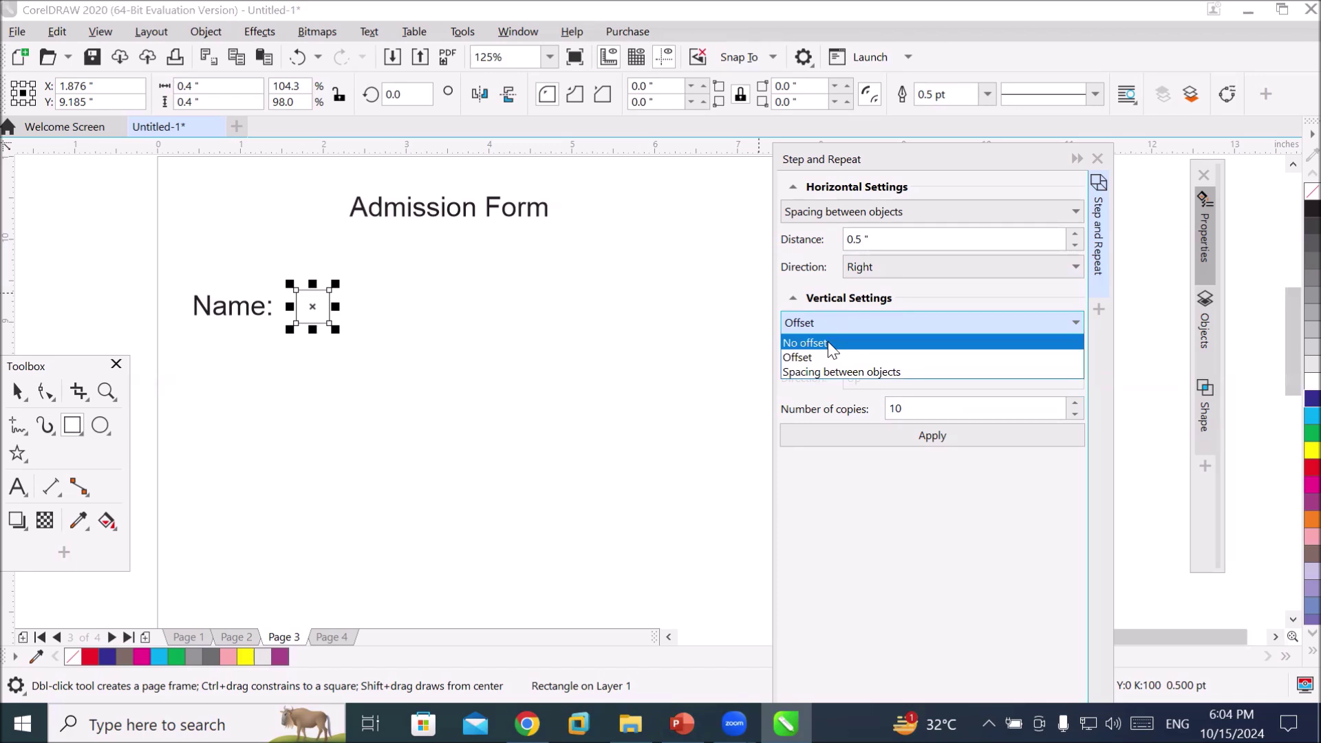
click(829, 343)
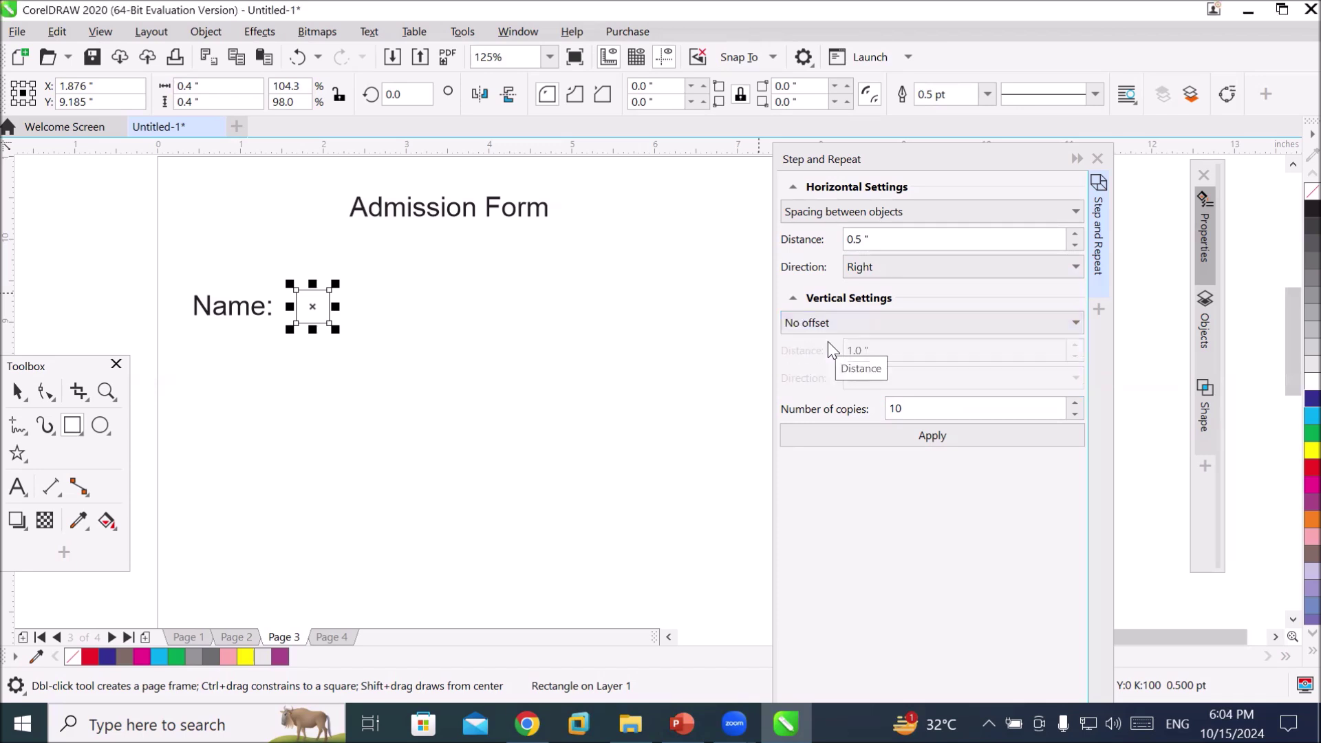
click(963, 451)
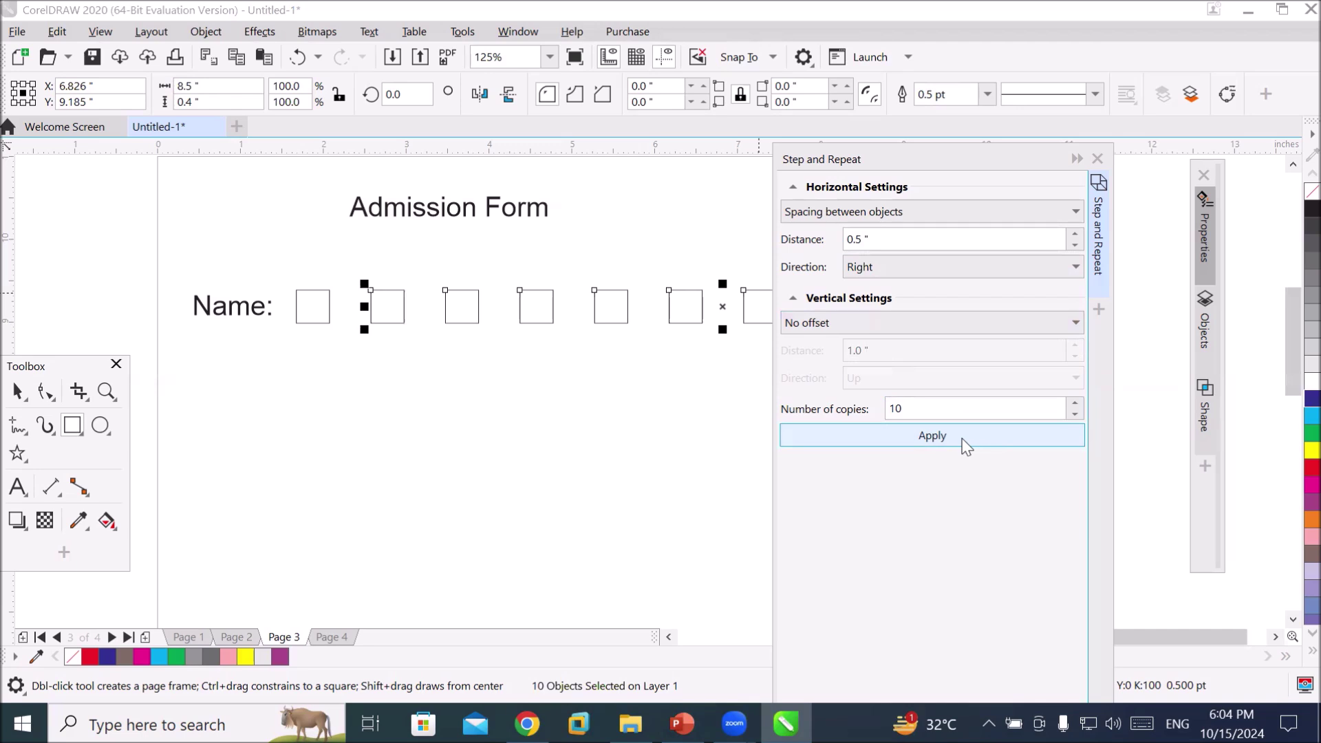
- Undo the spaced copies and create 10 adjoining copies of the box with a horizontal spacing of 0 inches
key(ctrl+z)
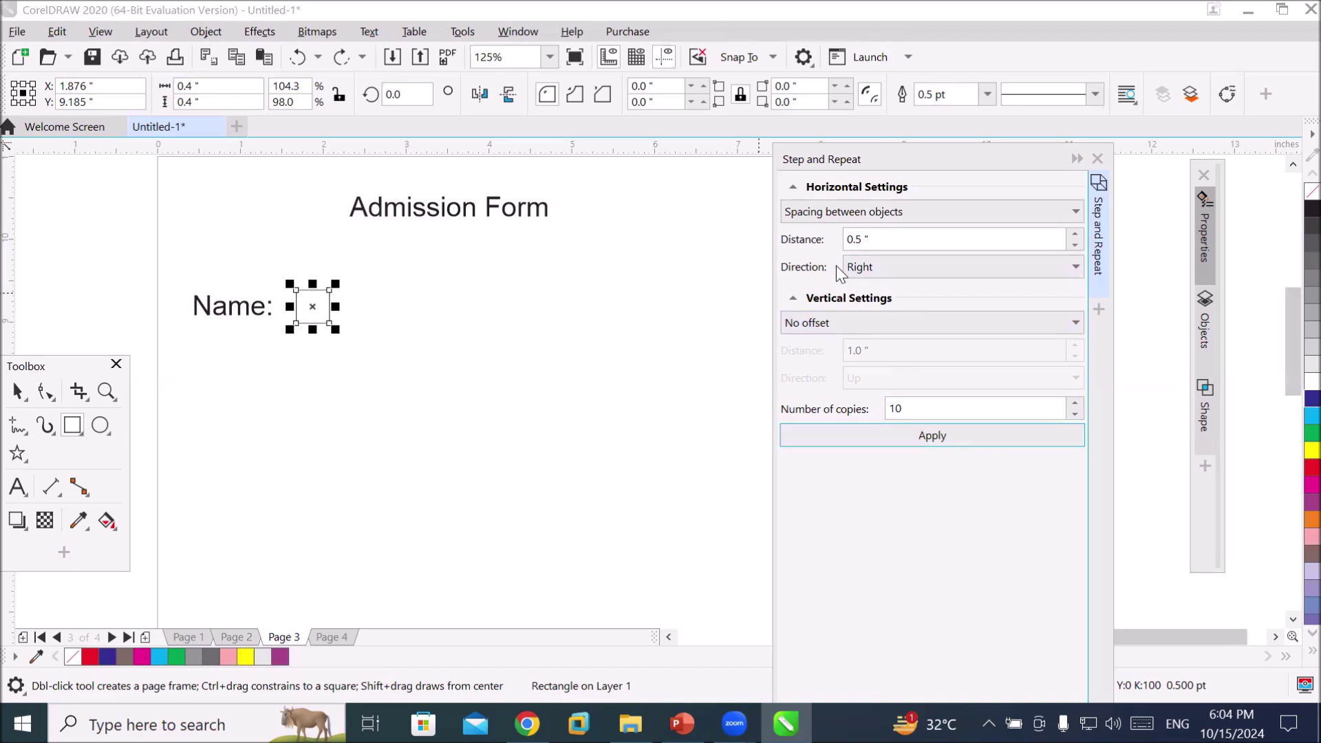
drag(873, 236, 778, 236)
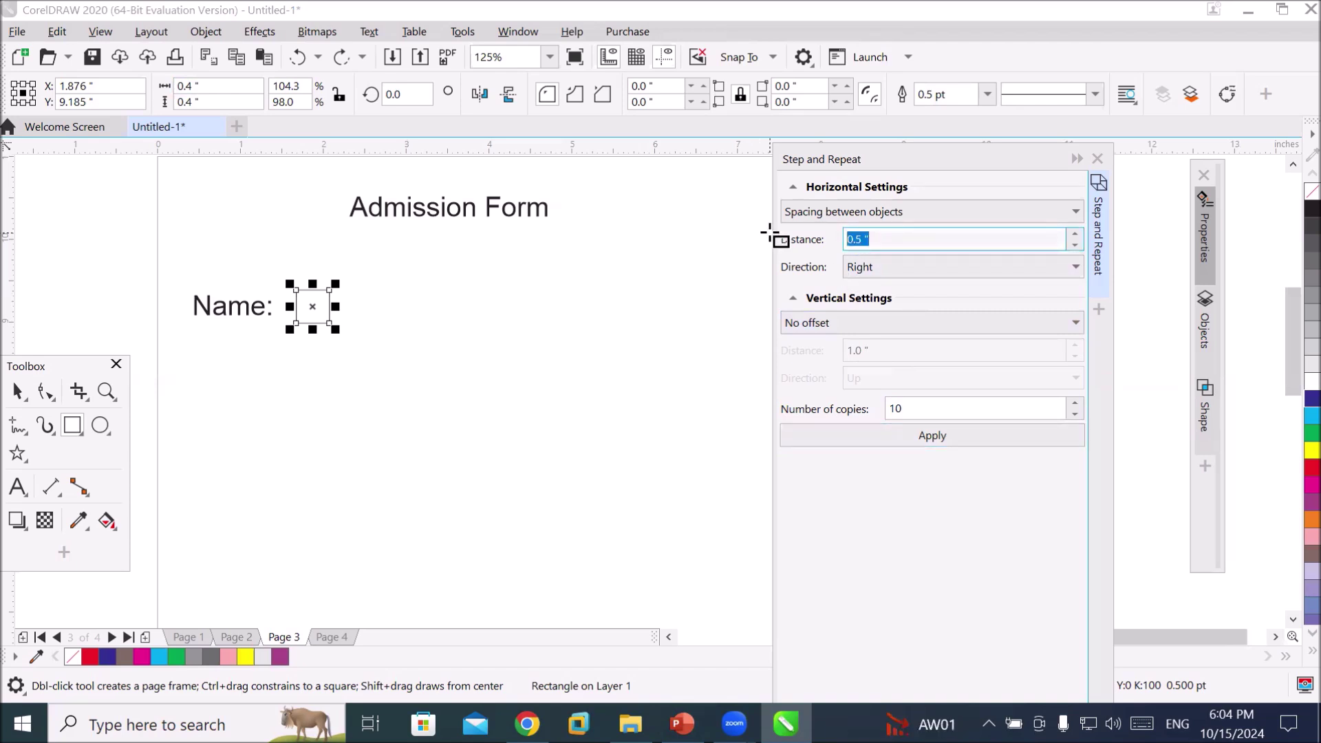
text(0)
click(936, 446)
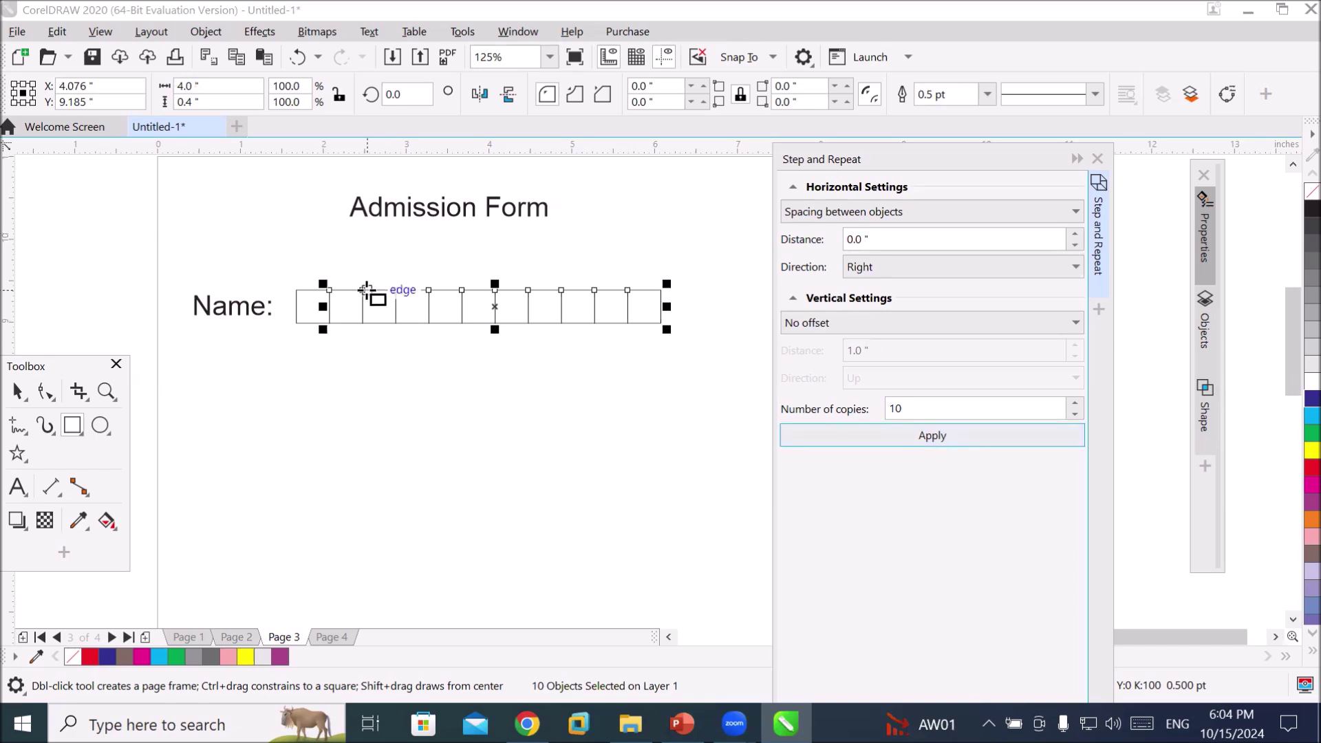
- Select the whole row of name boxes and set horizontal repetition to No offset and vertical repetition to Spacing between objects
click(16, 390)
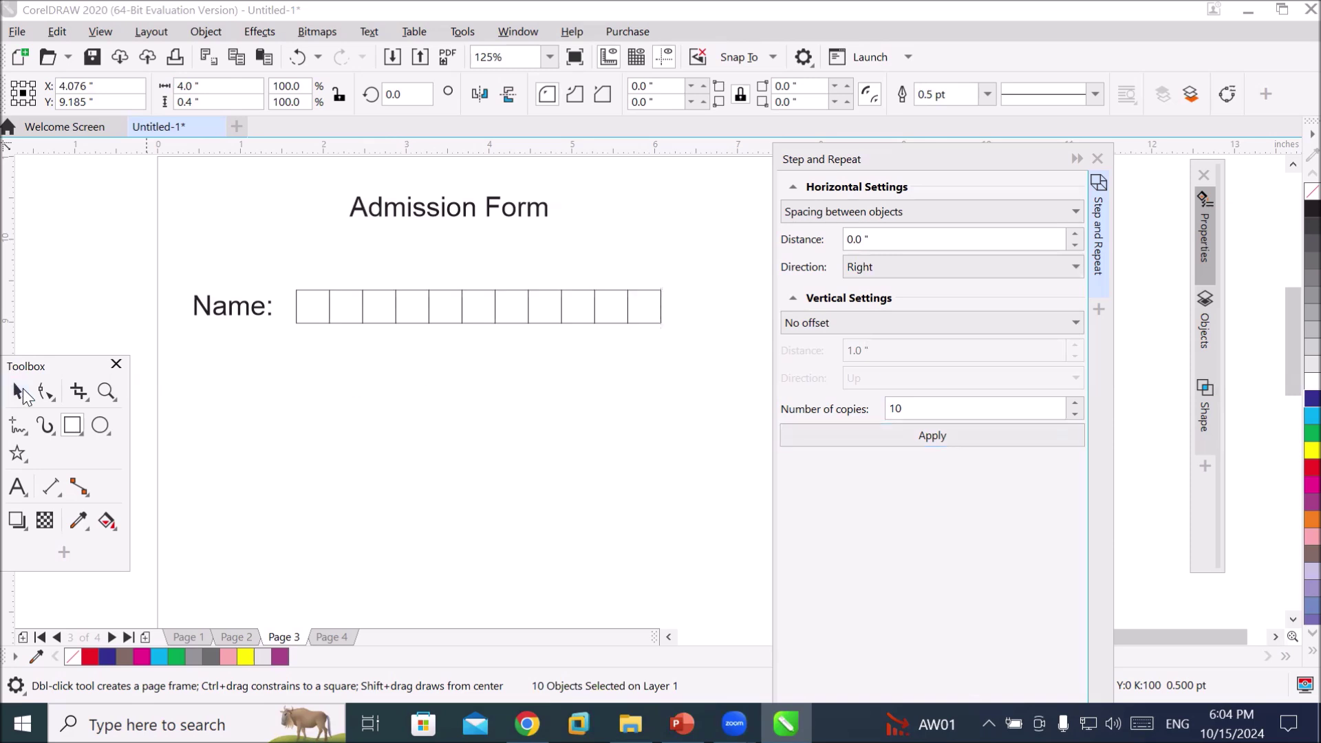
drag(282, 256, 687, 342)
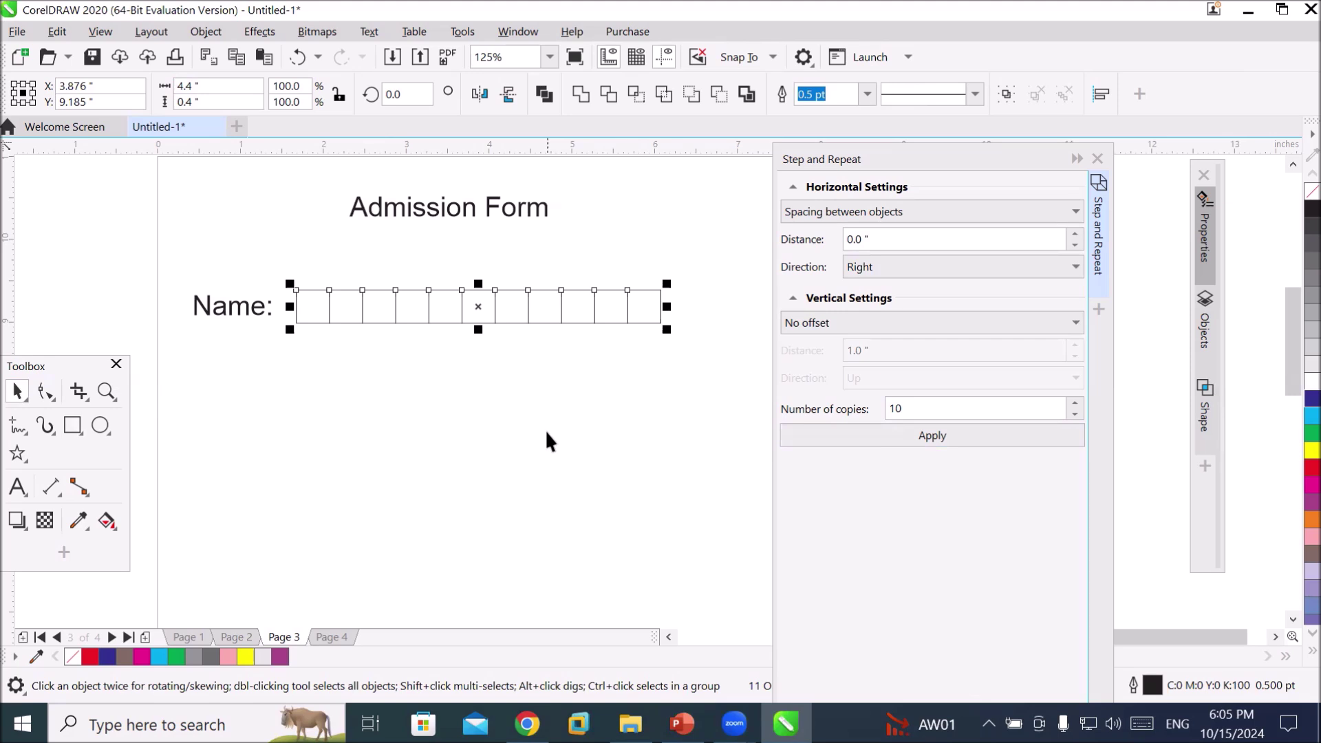
click(936, 212)
click(903, 237)
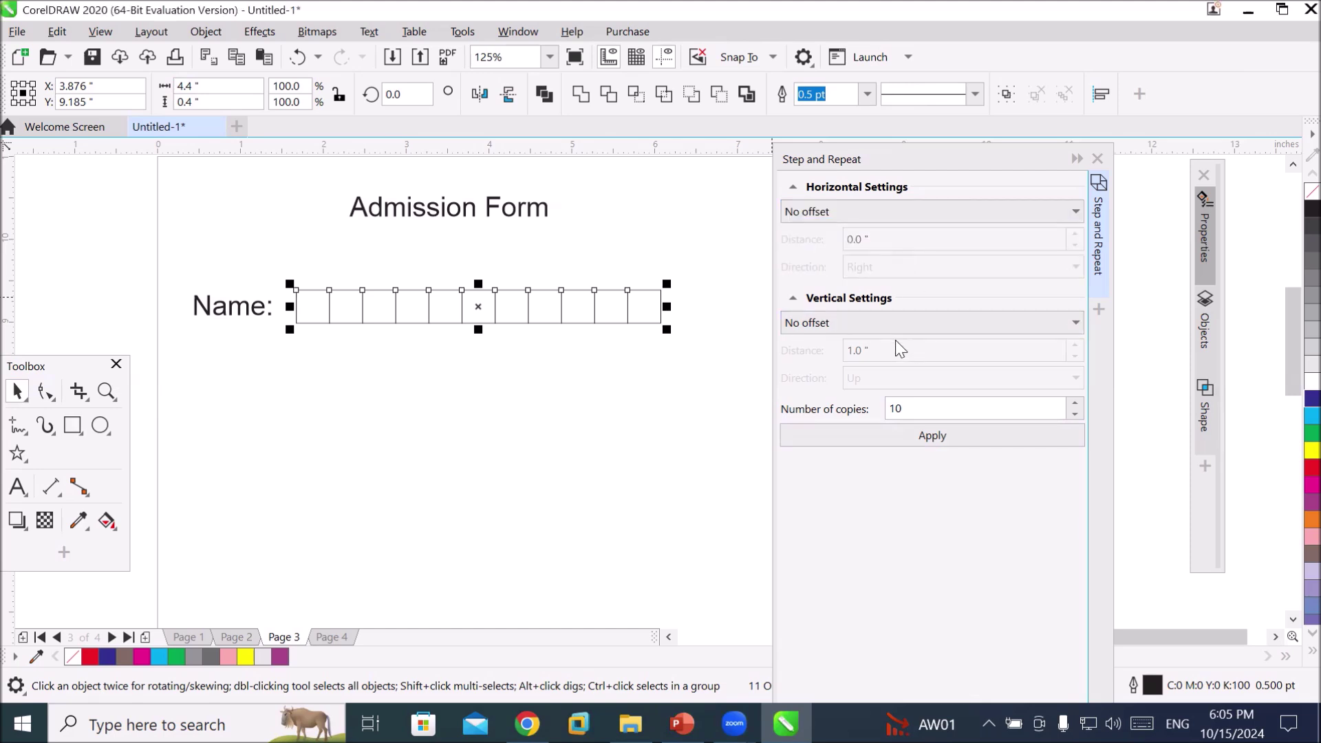
click(890, 321)
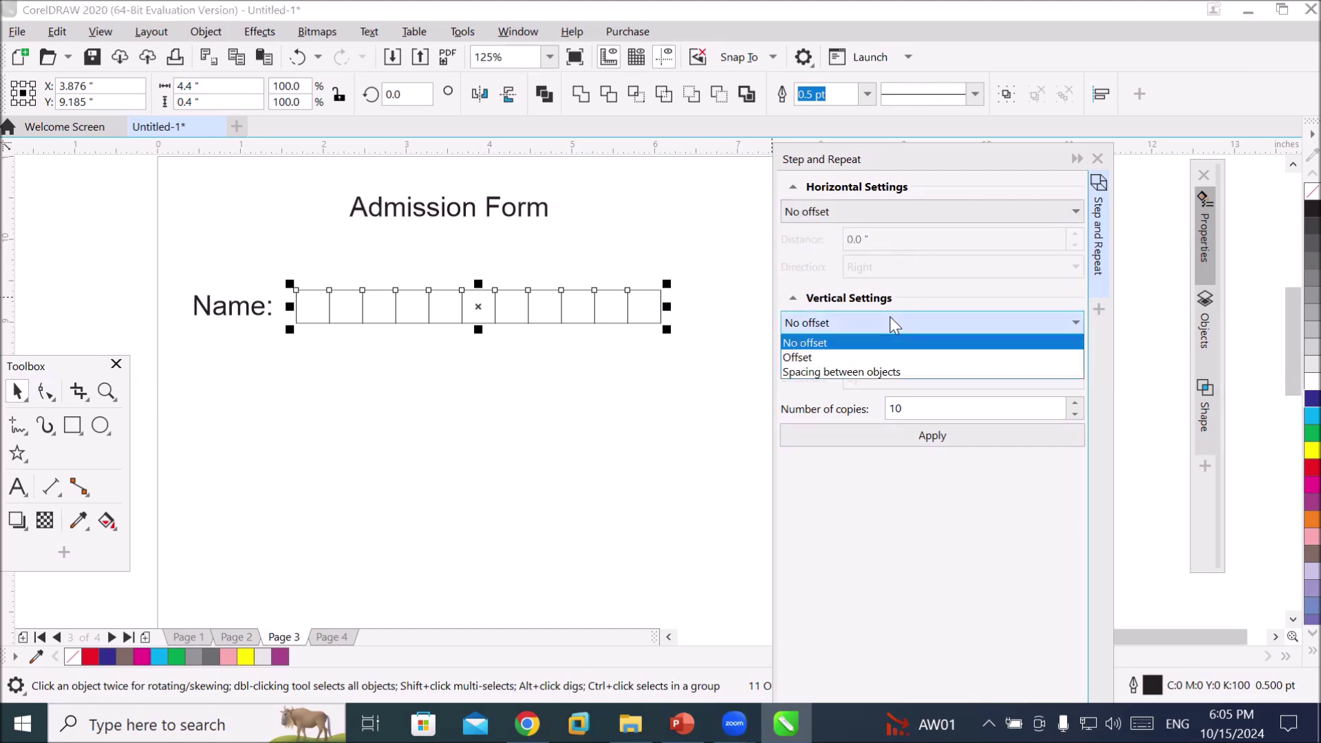
click(876, 372)
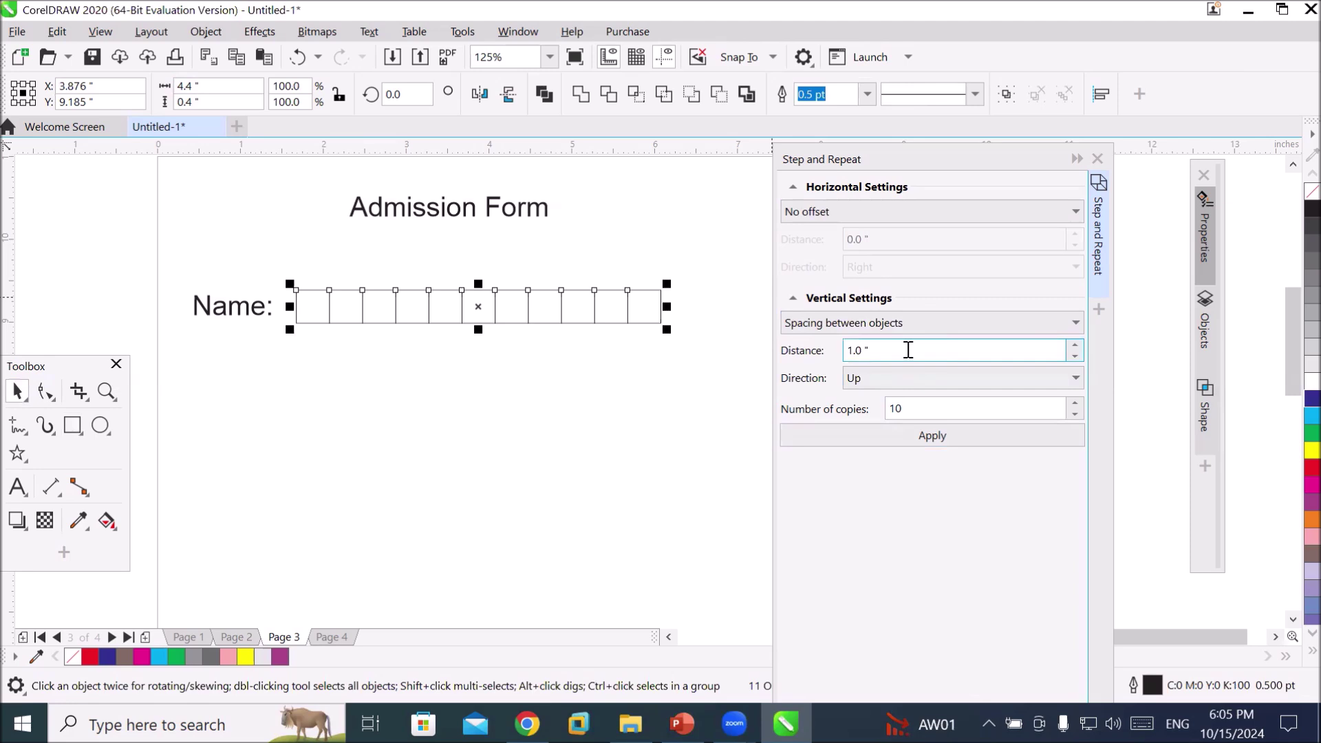
- Repeat the row of boxes downward with 3 copies at a vertical spacing of 0 inches
drag(907, 350, 776, 351)
text(0)
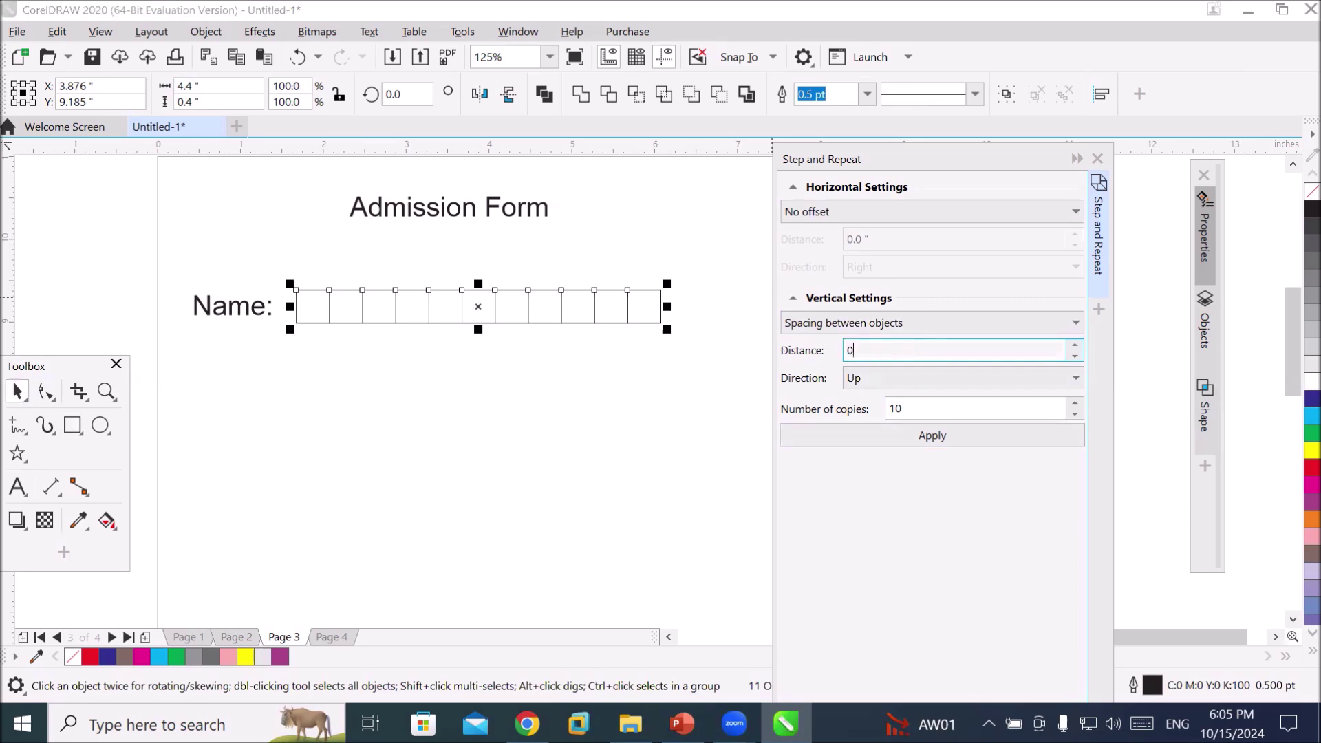
click(891, 380)
click(889, 407)
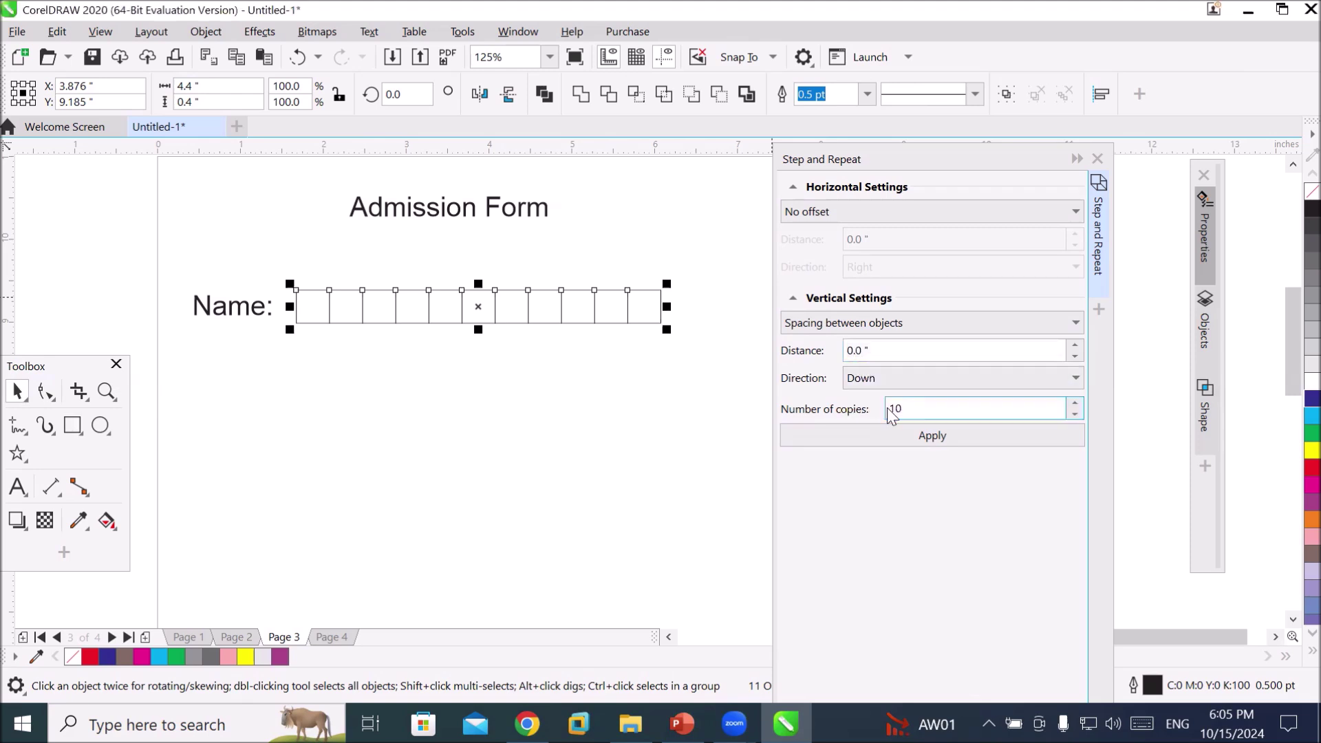
drag(917, 410, 844, 398)
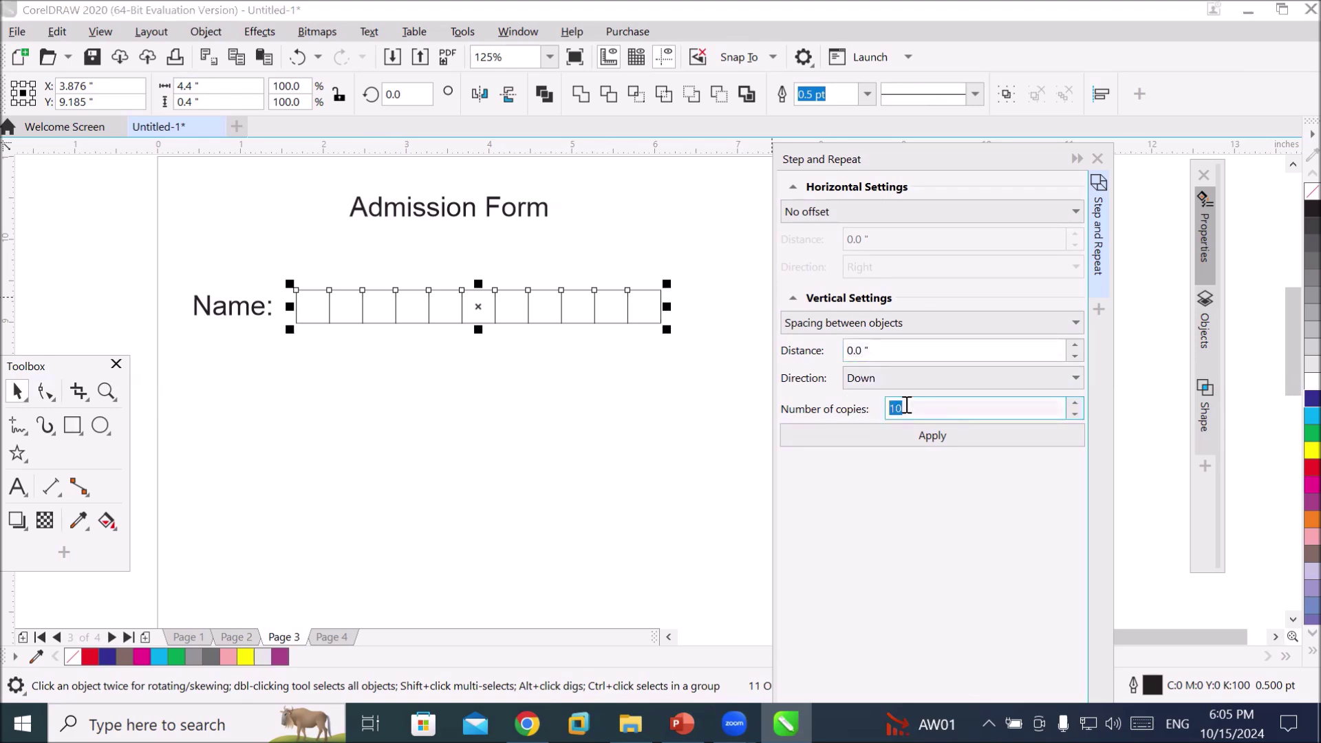
text(3)
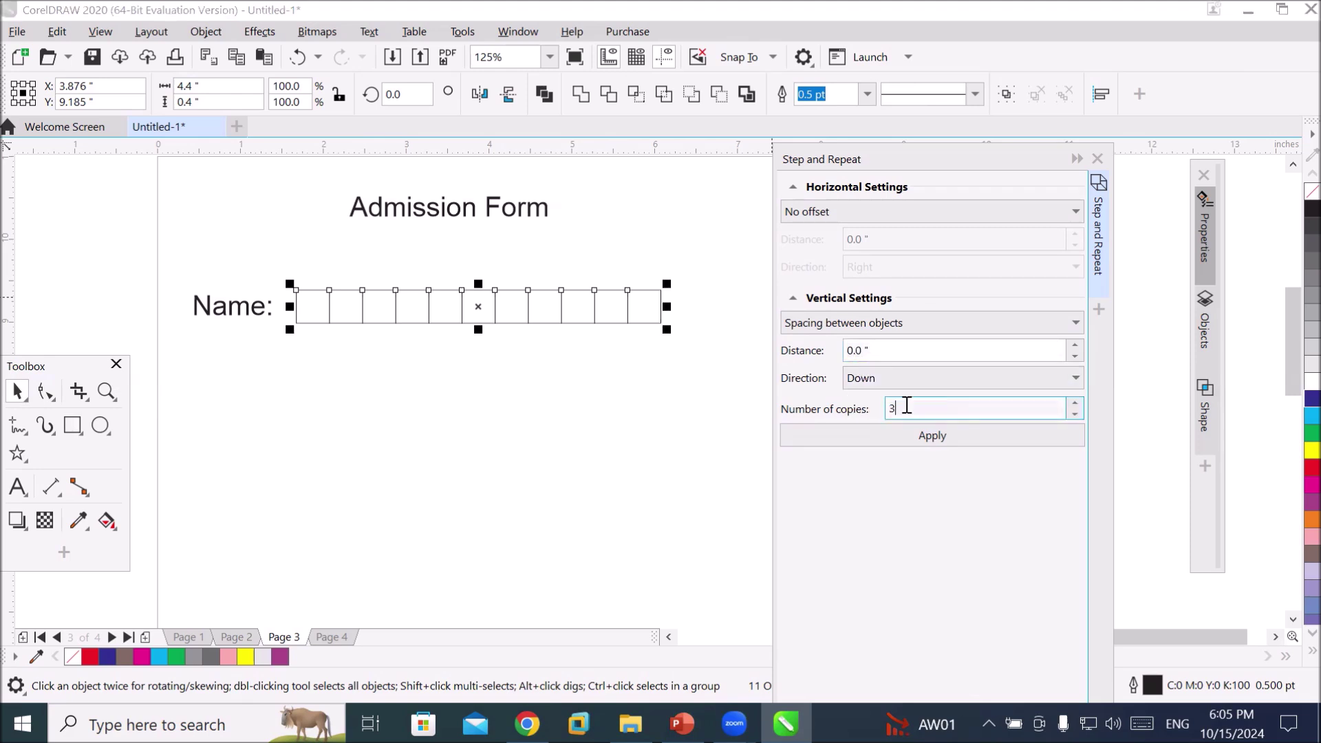
click(937, 447)
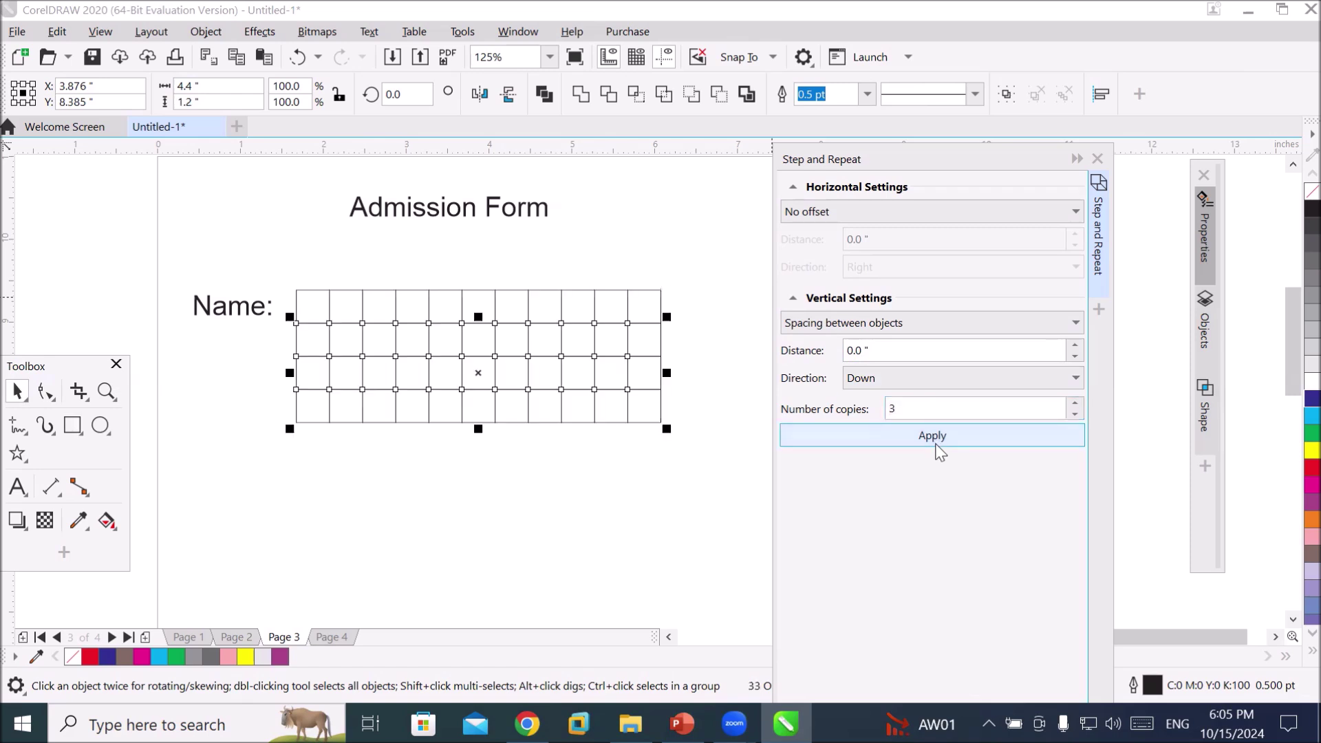
click(529, 518)
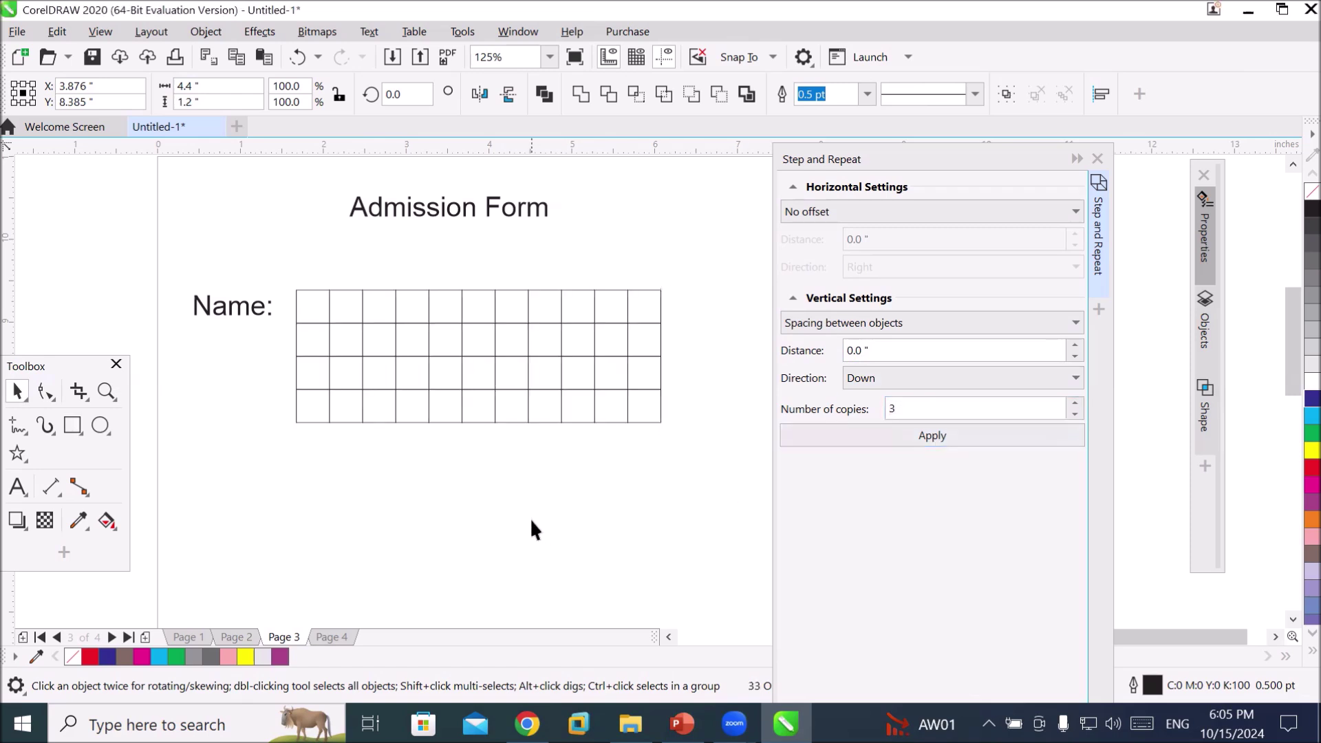
- Duplicate the "Name:" label with its box grid twice, placing the copies one below the other on the page
scroll(554, 502, down, 2)
scroll(655, 568, up, 2)
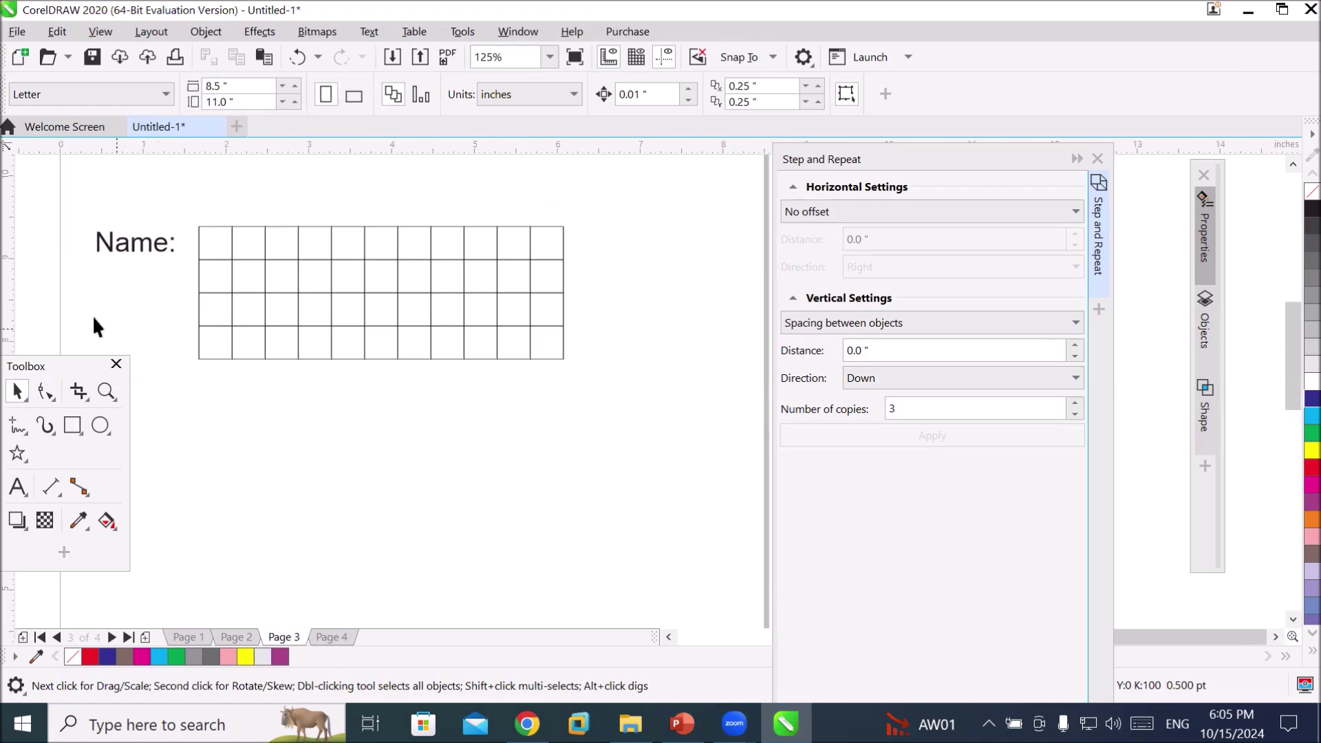
scroll(220, 353, down, 2)
click(333, 339)
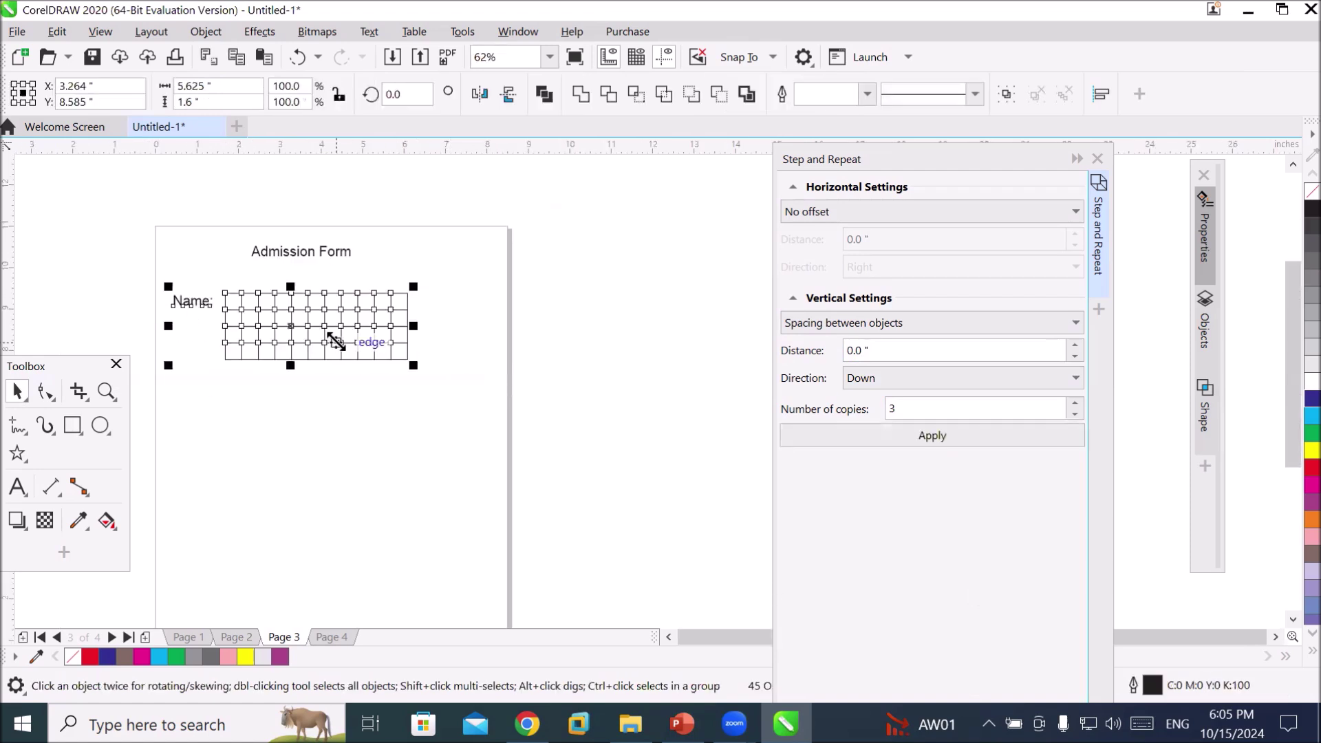
drag(334, 340, 329, 527)
click(329, 527)
scroll(344, 540, down, 4)
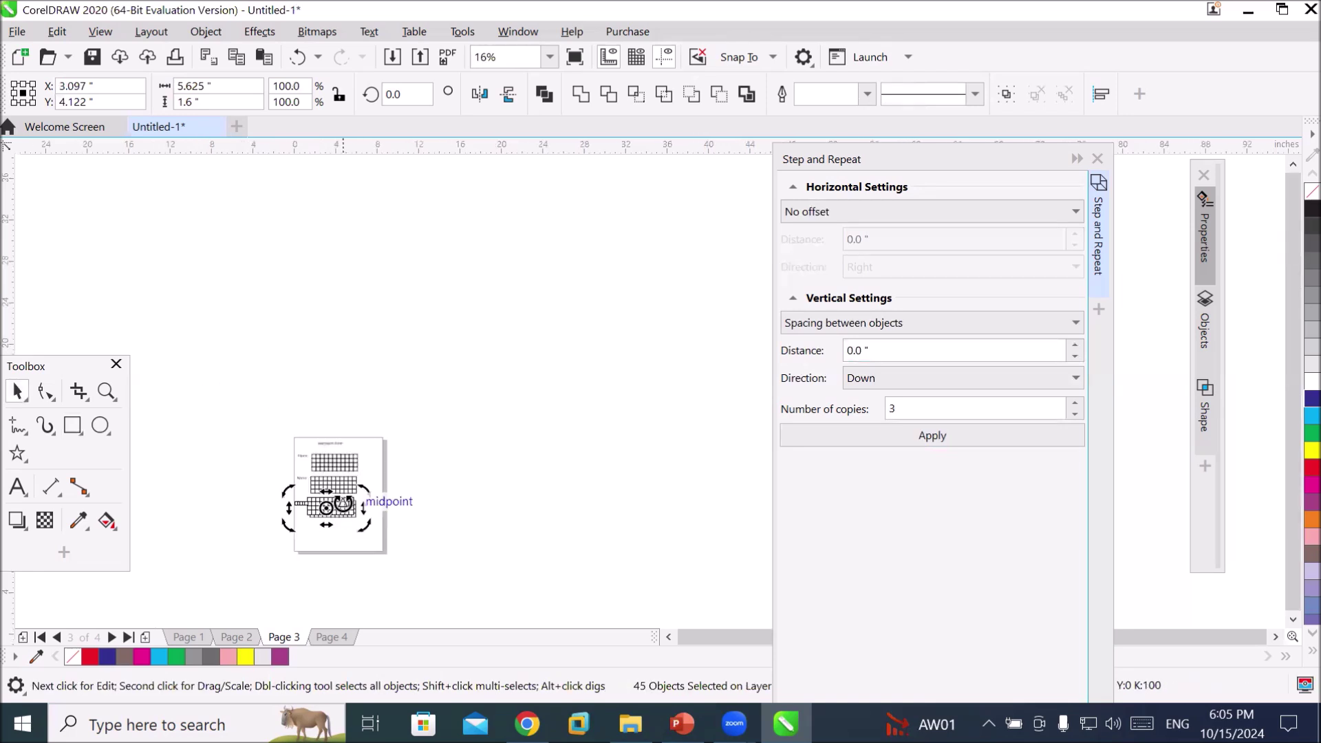
click(360, 554)
- Duplicate the third "Name:" label and its grid into the space below it, near the bottom of the page
scroll(360, 554, up, 2)
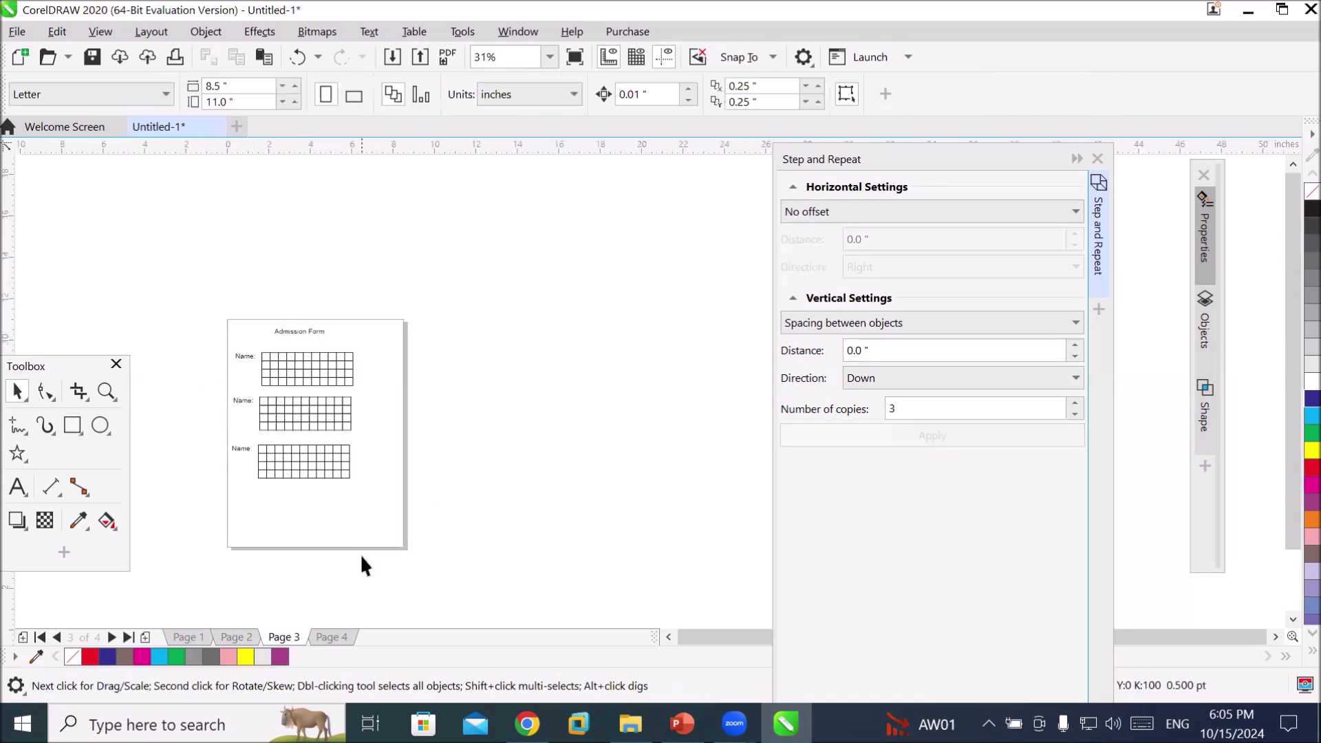
drag(208, 438, 378, 490)
drag(316, 460, 319, 509)
click(695, 399)
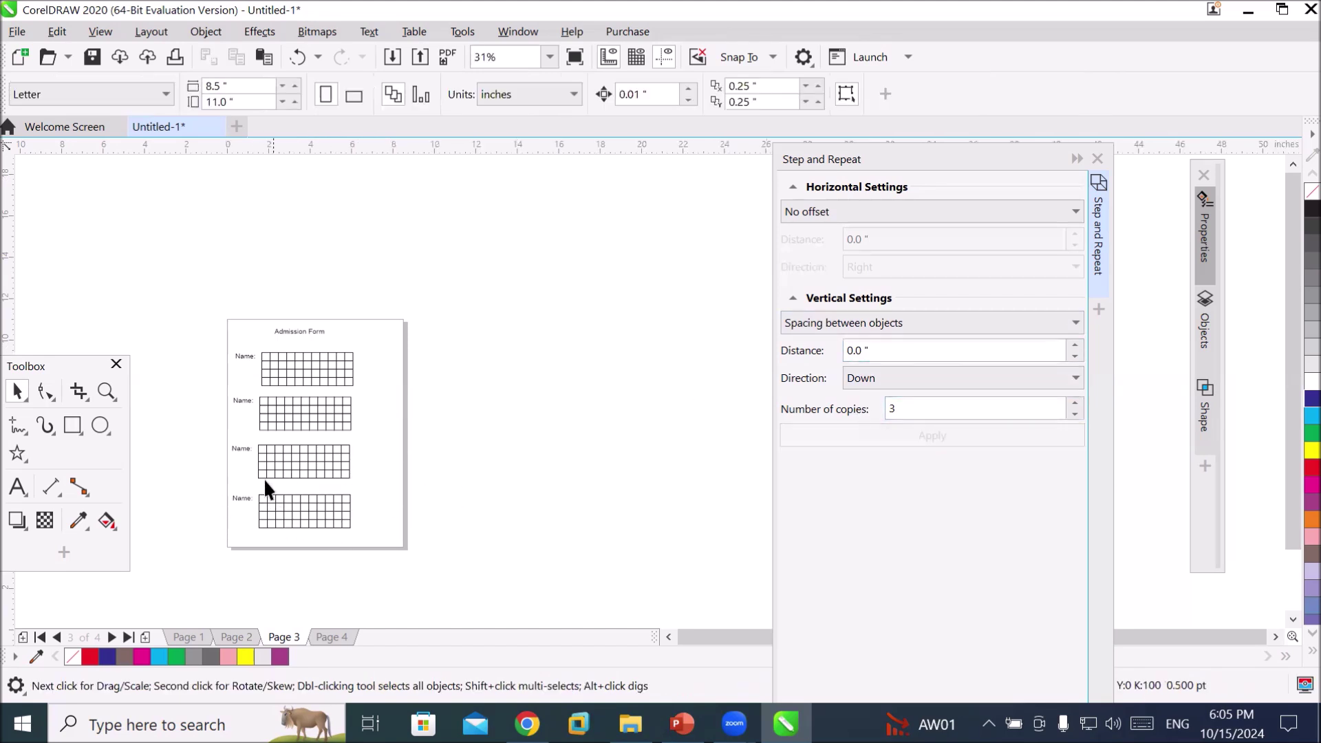
drag(300, 528, 379, 534)
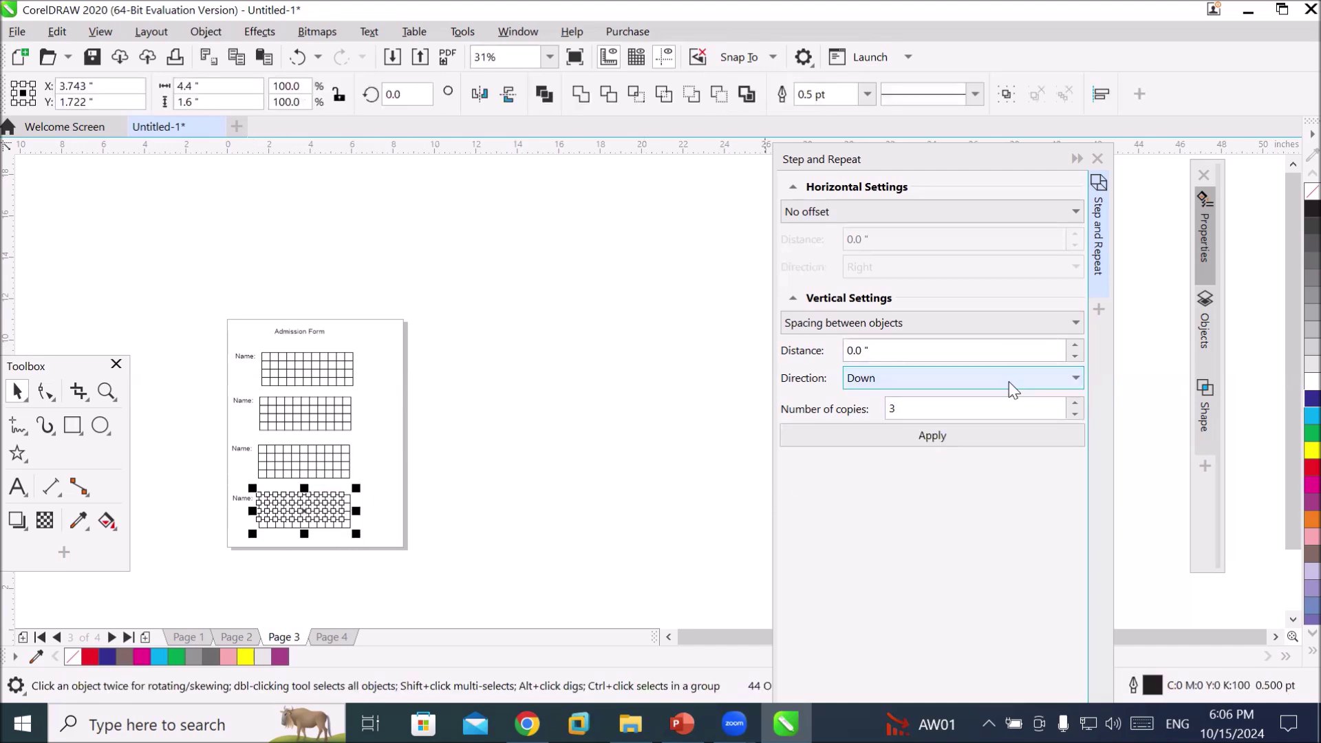
click(979, 384)
click(976, 385)
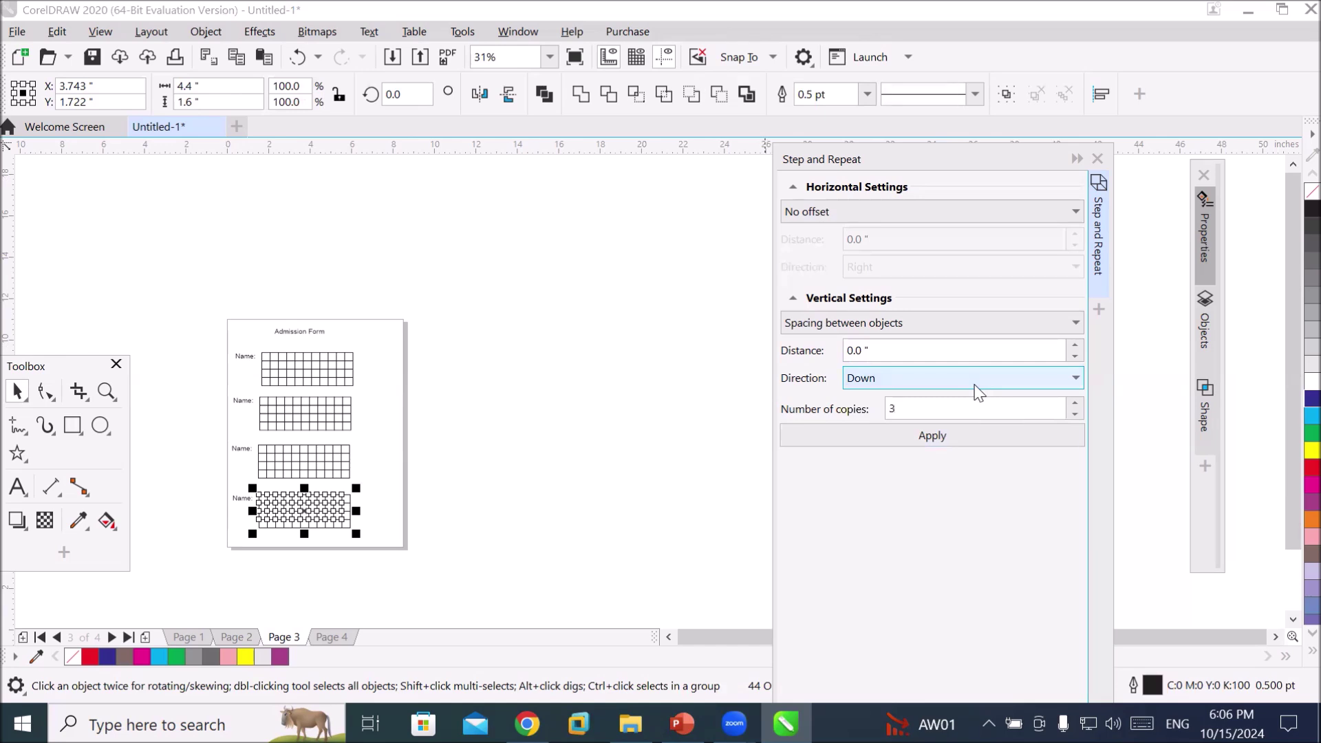
click(966, 333)
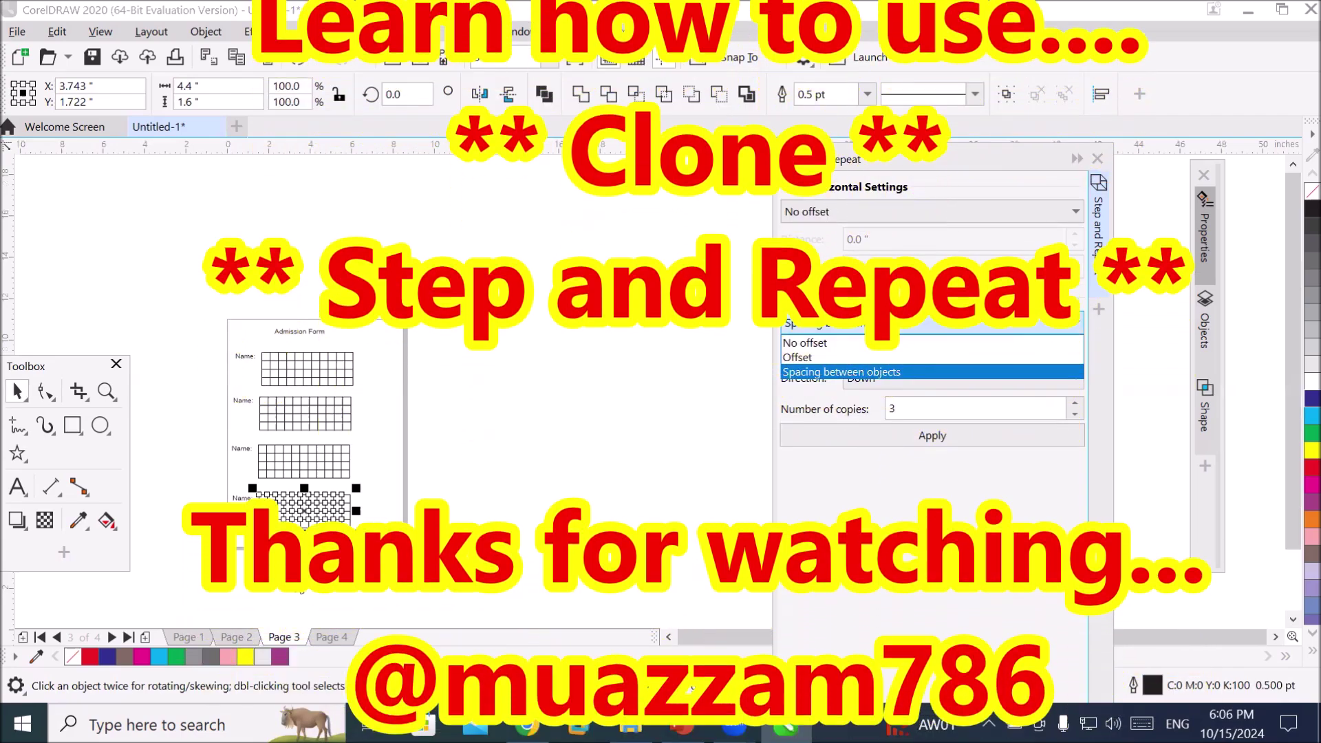
click(860, 372)
scroll(236, 547, up, 2)
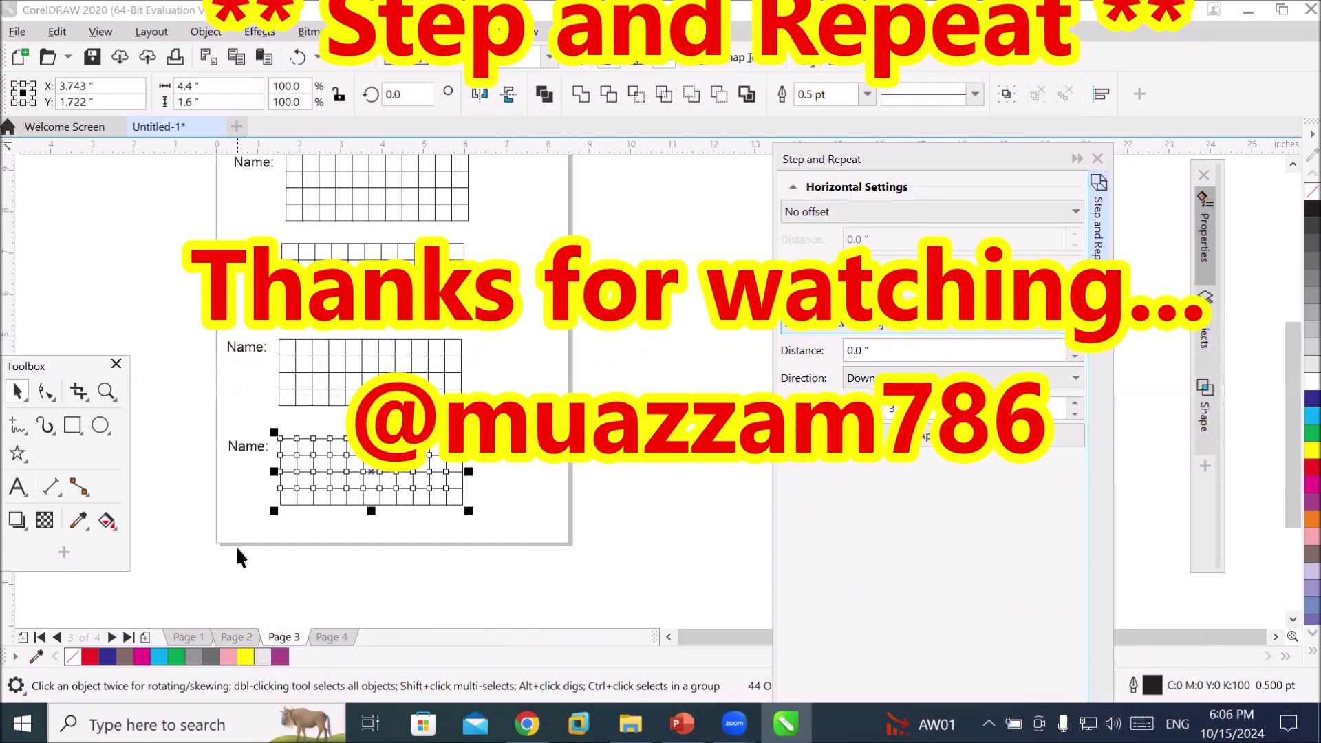
click(98, 252)
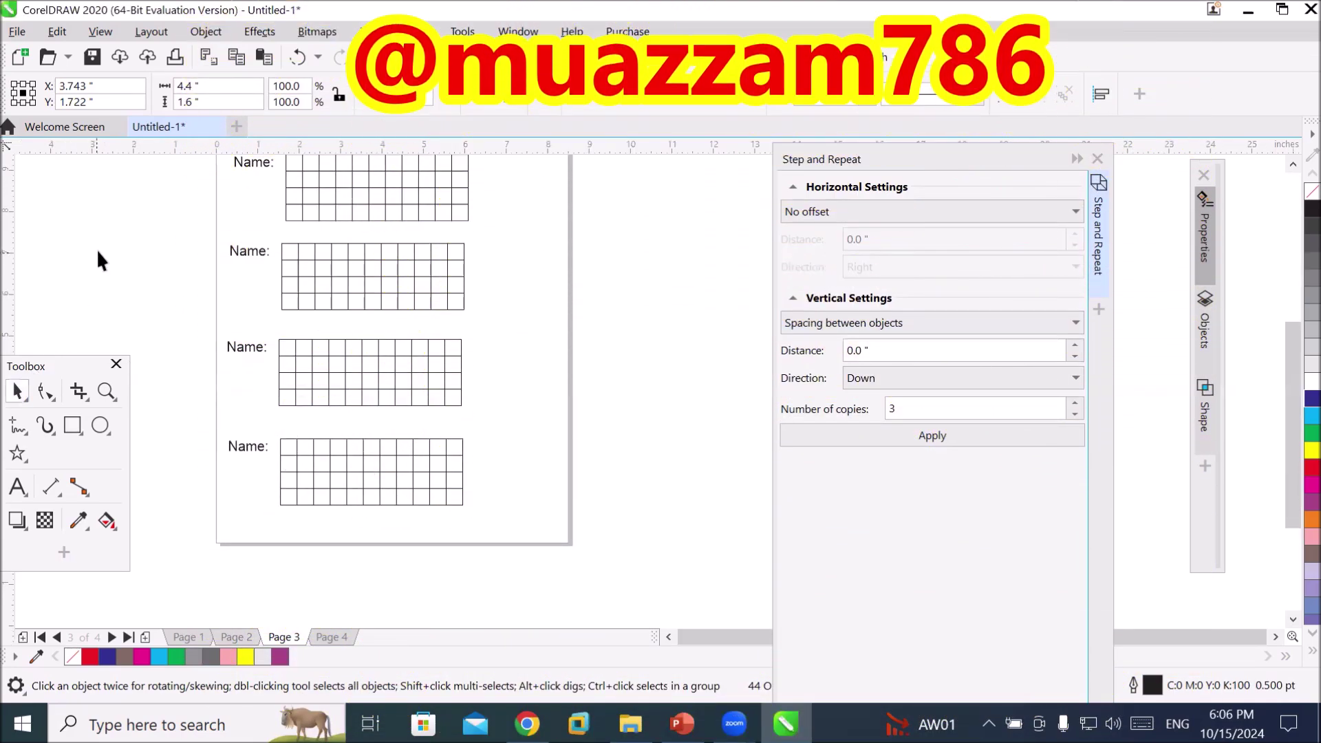